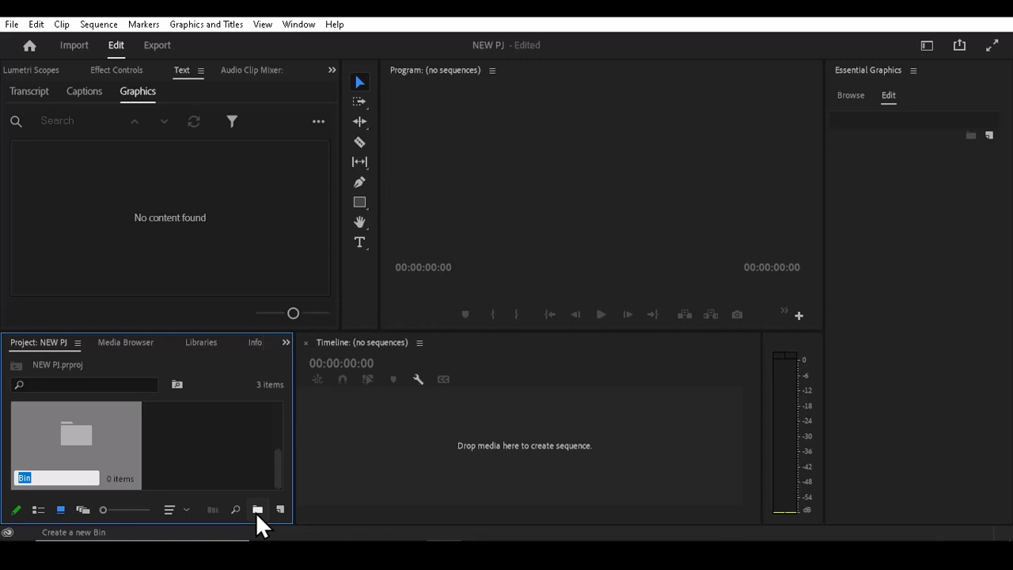
Name the newly created third bin SFX.
{"action": "type", "text": "SFX"}
{"action": "key", "text": "Return"}
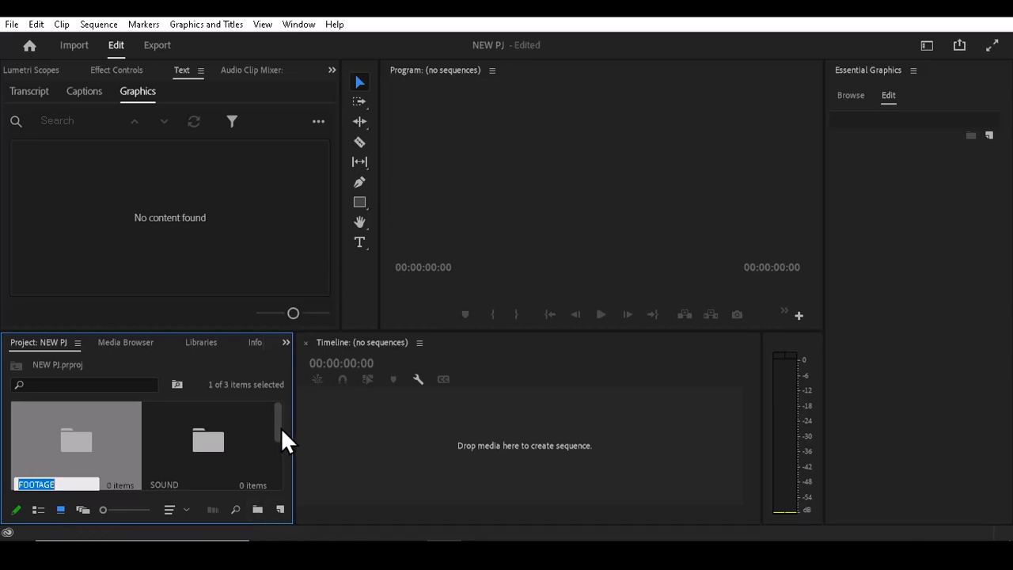
Import the six selected video clips from the 100CANON folder in File Explorer into the FOOTAGE bin.
{"action": "mouse_move", "coordinate": [281, 427]}
{"action": "left_mouse_down"}
{"action": "mouse_move", "coordinate": [276, 470]}
{"action": "mouse_move", "coordinate": [276, 418]}
{"action": "mouse_move", "coordinate": [278, 438]}
{"action": "left_mouse_up"}
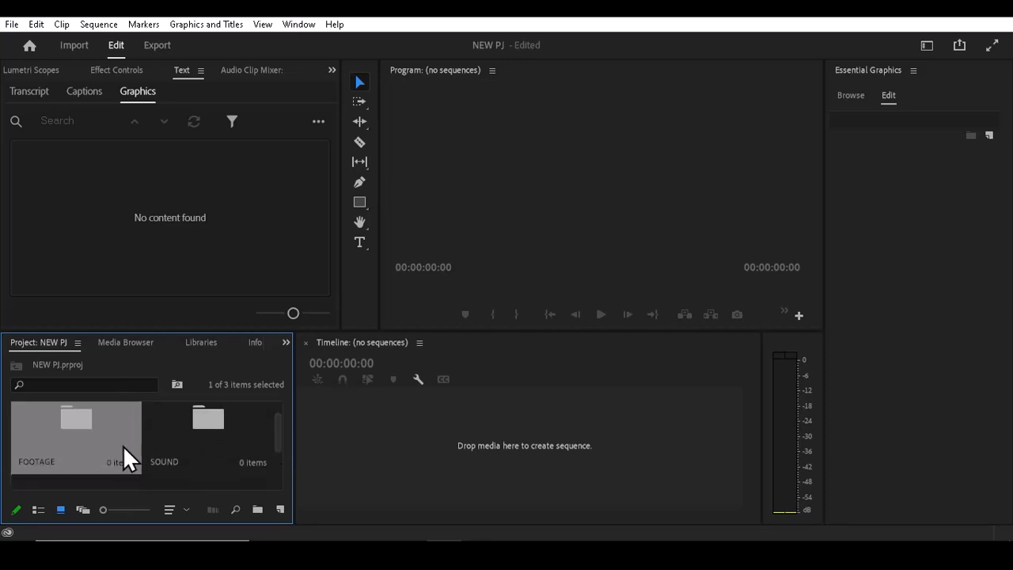
{"action": "double_click", "coordinate": [64, 439]}
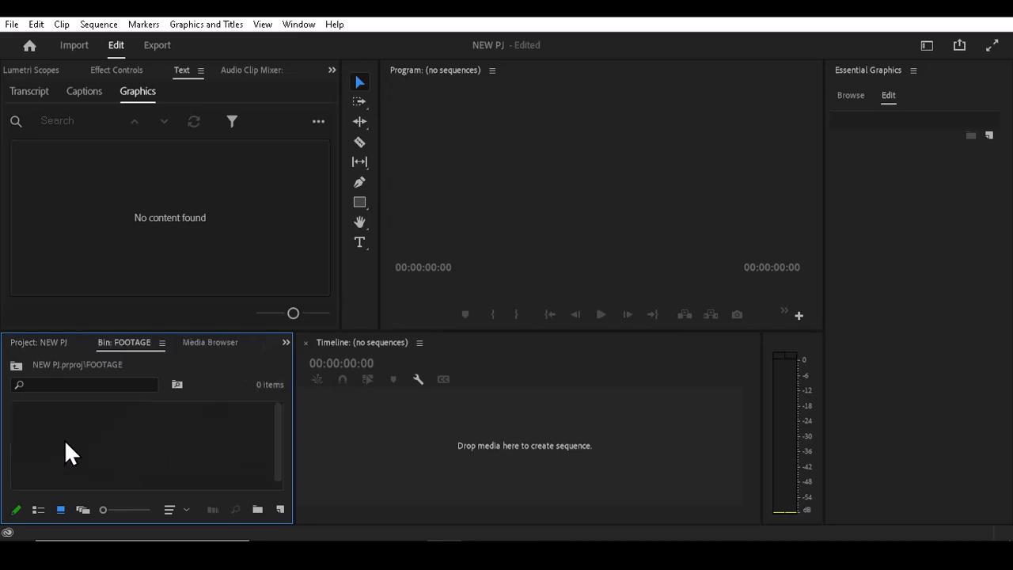
{"action": "mouse_move", "coordinate": [441, 537]}
{"action": "left_click", "coordinate": [396, 500]}
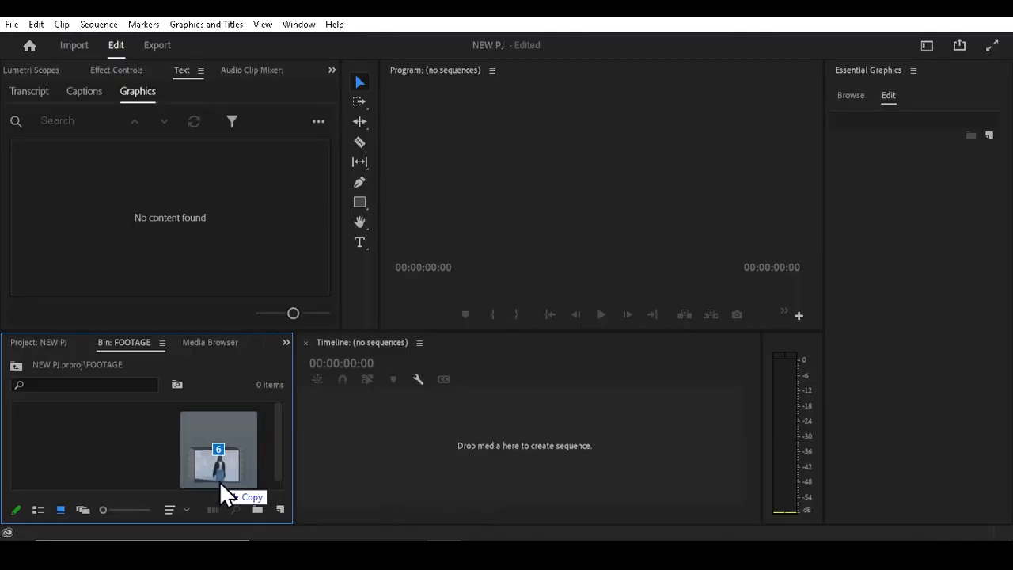
{"action": "left_click_drag", "start_coordinate": [220, 480], "coordinate": [184, 462]}
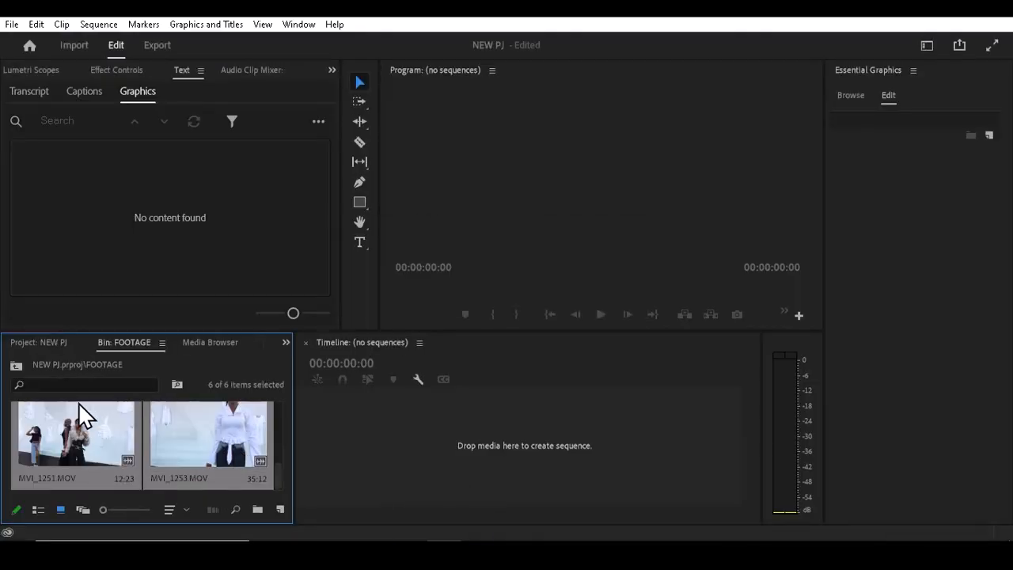
Import the Epic Cinematic music track from the sound folder in File Explorer into the SOUND bin.
{"action": "left_click", "coordinate": [16, 365]}
{"action": "double_click", "coordinate": [195, 423]}
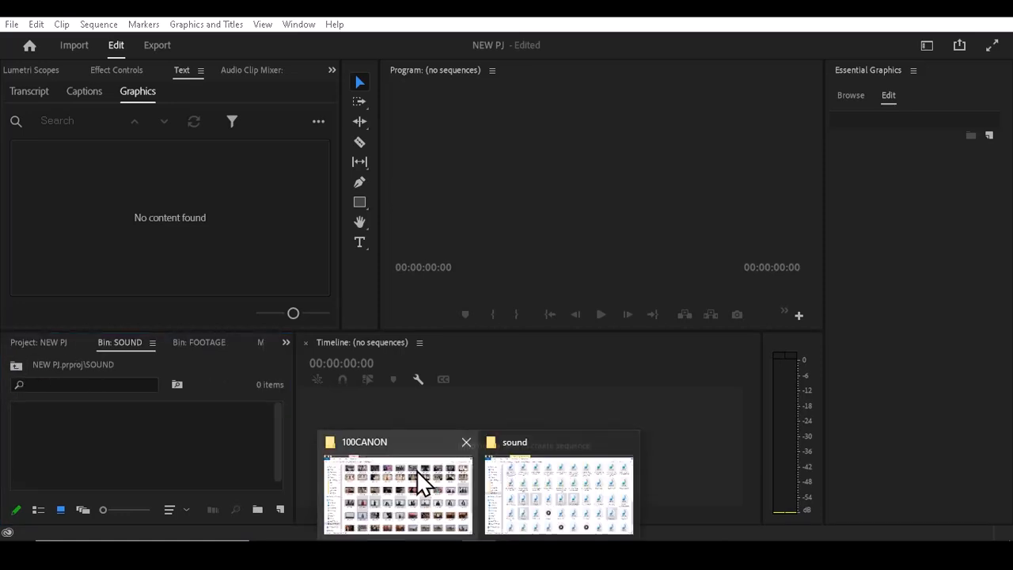
{"action": "left_click", "coordinate": [553, 520]}
{"action": "left_click", "coordinate": [694, 384]}
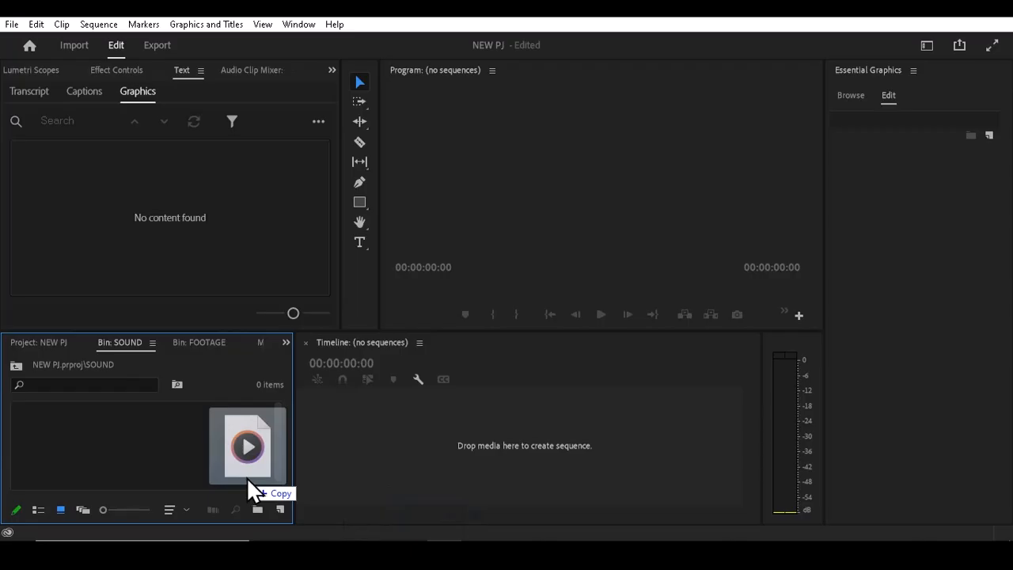
{"action": "left_click_drag", "start_coordinate": [252, 484], "coordinate": [207, 481]}
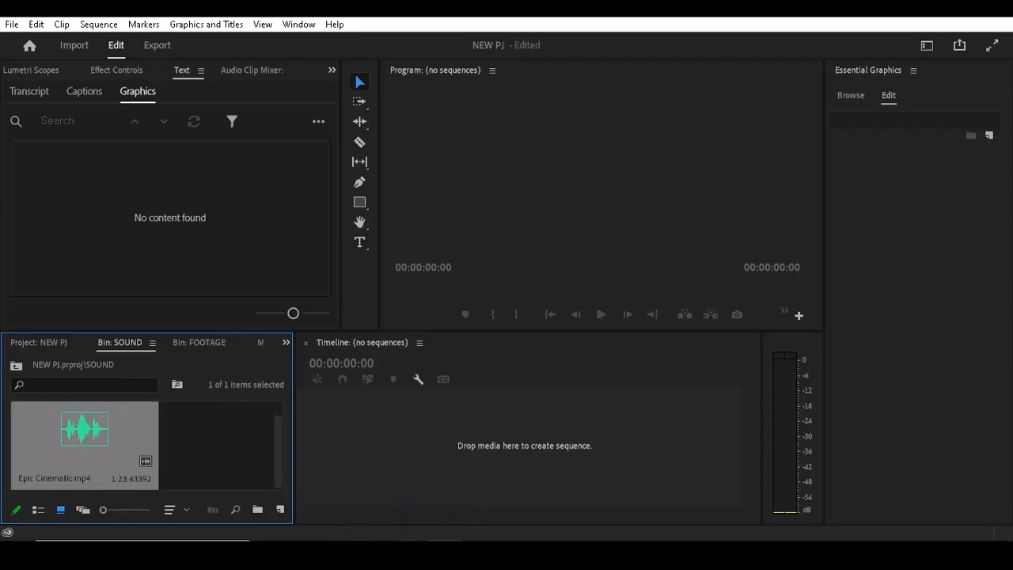
Add the track Ikson - Anywhere from the sound folder in File Explorer to the SOUND bin.
{"action": "mouse_move", "coordinate": [443, 540]}
{"action": "left_click", "coordinate": [417, 504]}
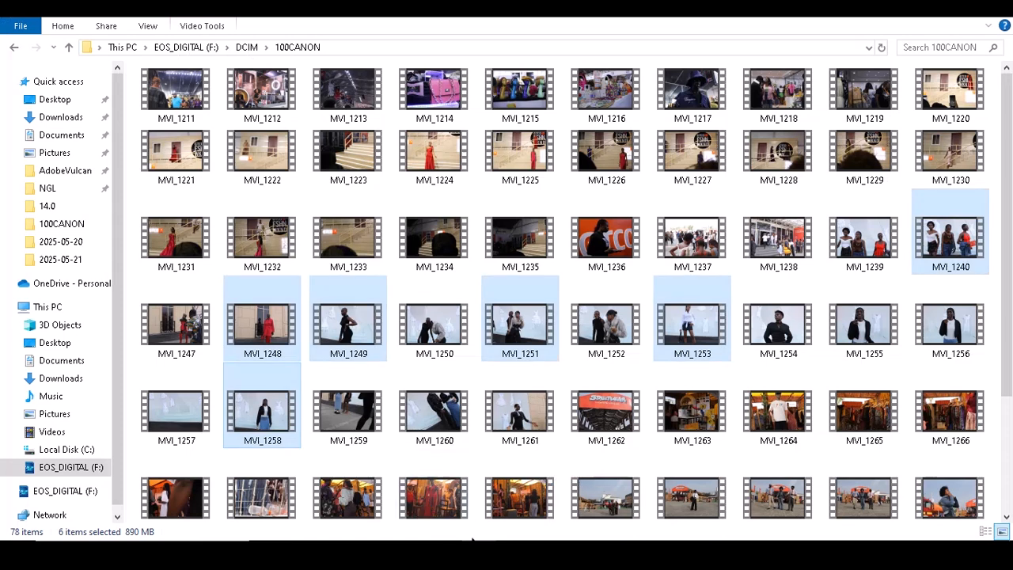
{"action": "left_click", "coordinate": [557, 500]}
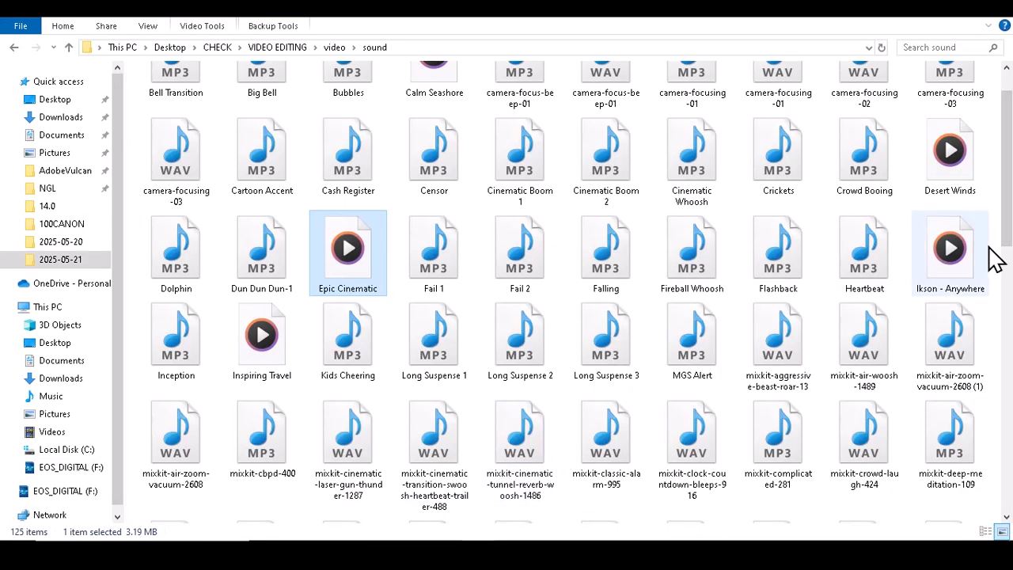
{"action": "left_click", "coordinate": [959, 263]}
{"action": "left_click_drag", "start_coordinate": [959, 262], "coordinate": [232, 467]}
Import Cinematic Boom 1, Cinematic Boom 2 and Cinematic Whoosh from the sound folder in File Explorer into the SFX bin.
{"action": "left_click", "coordinate": [17, 364]}
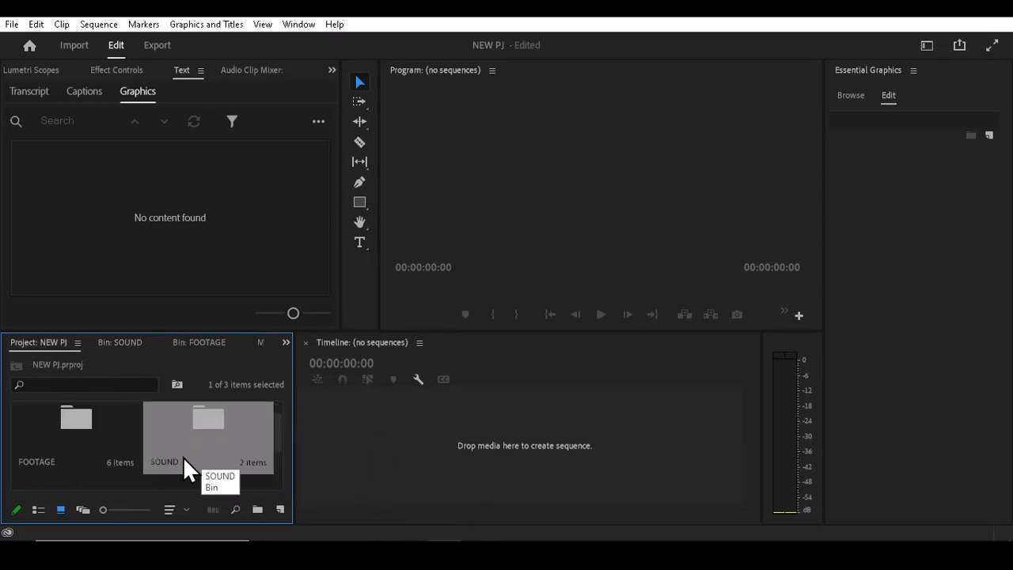
{"action": "scroll", "coordinate": [280, 438], "scroll_direction": "down", "scroll_amount": 2}
{"action": "double_click", "coordinate": [46, 443]}
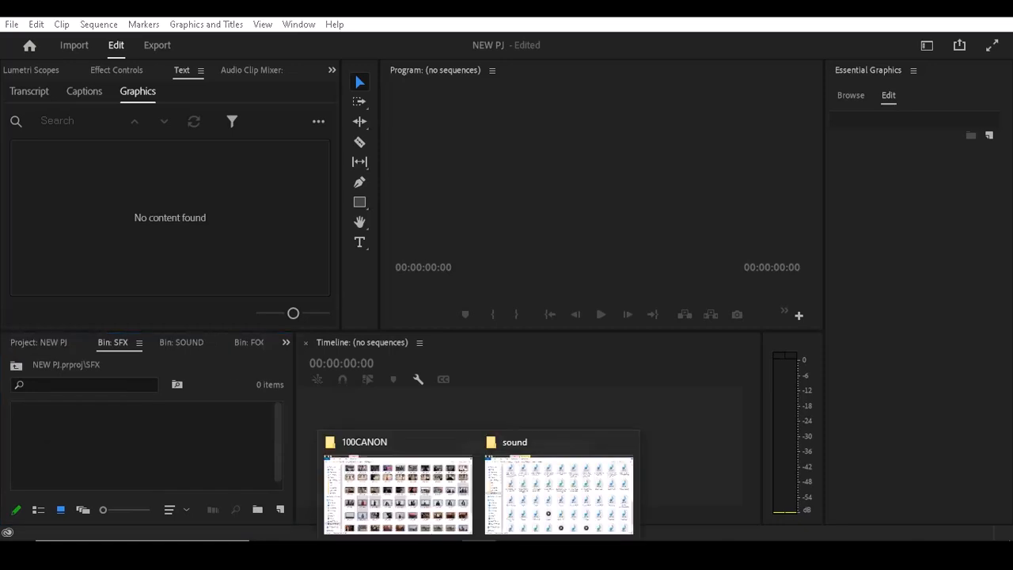
{"action": "left_click", "coordinate": [550, 505]}
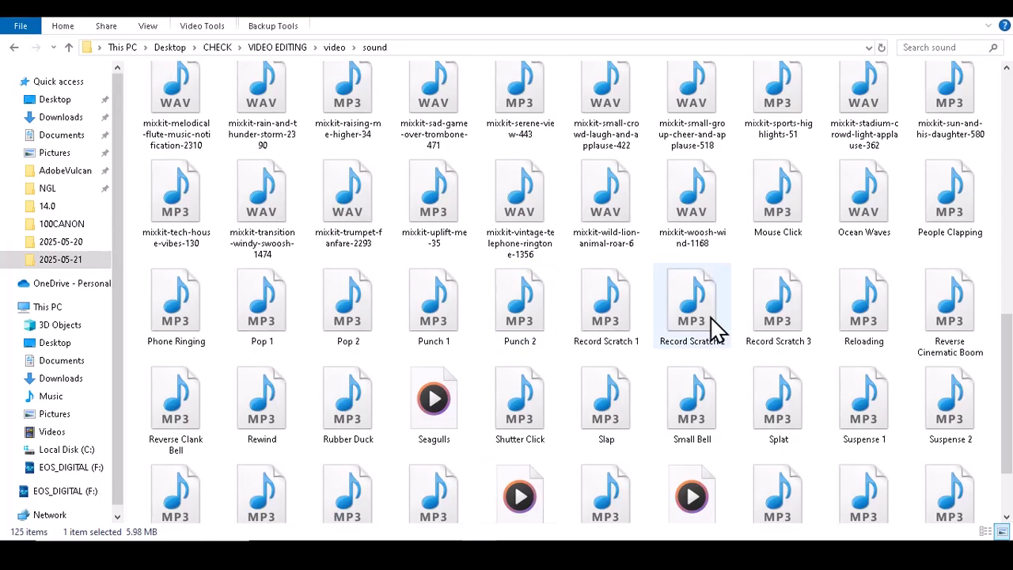
{"action": "left_click_drag", "start_coordinate": [1009, 350], "coordinate": [1008, 399]}
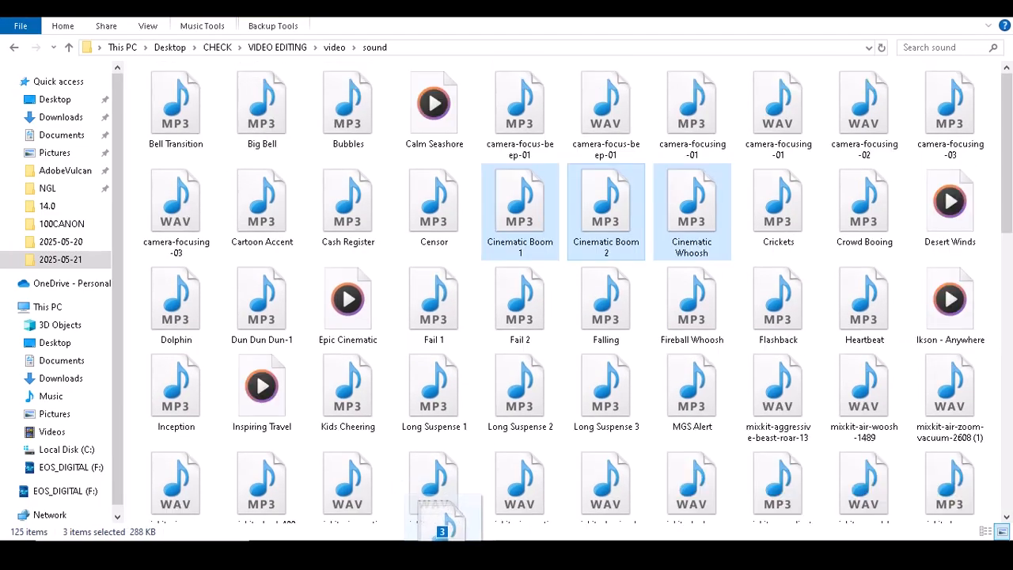
{"action": "left_click_drag", "start_coordinate": [606, 198], "coordinate": [192, 459]}
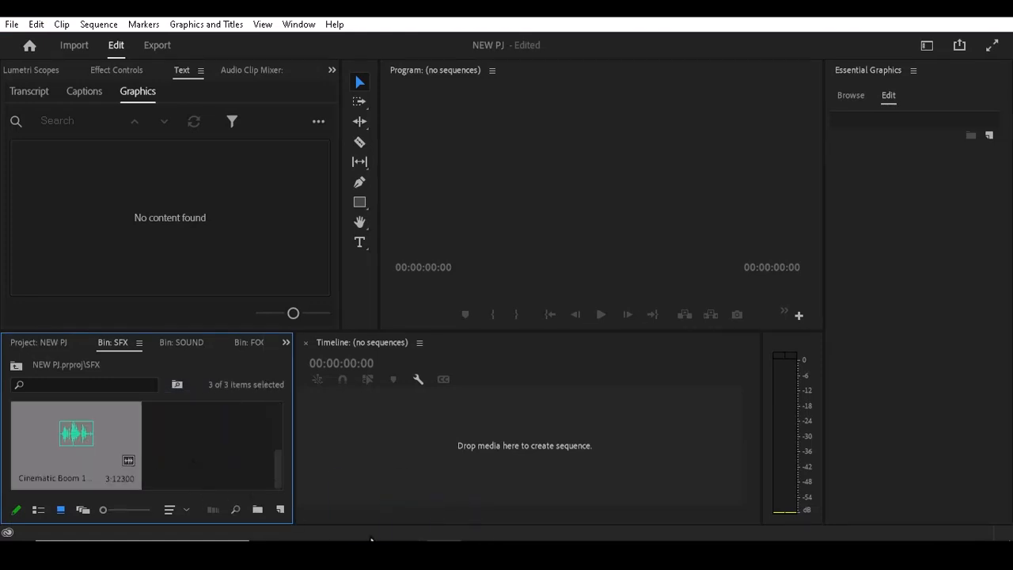
Return to the top level of the project's bins and save the project.
{"action": "left_click", "coordinate": [38, 342]}
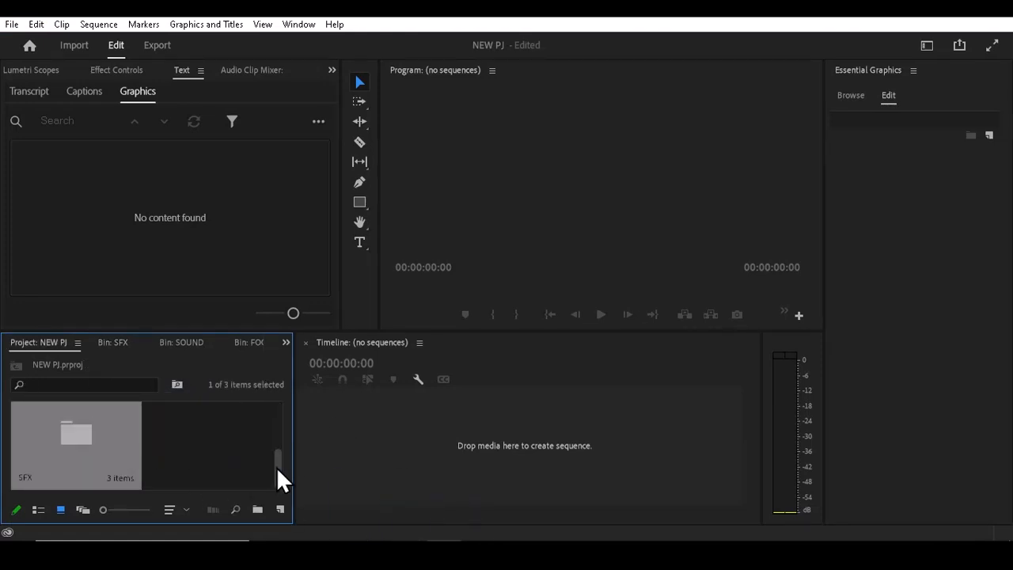
{"action": "left_click_drag", "start_coordinate": [276, 466], "coordinate": [286, 387]}
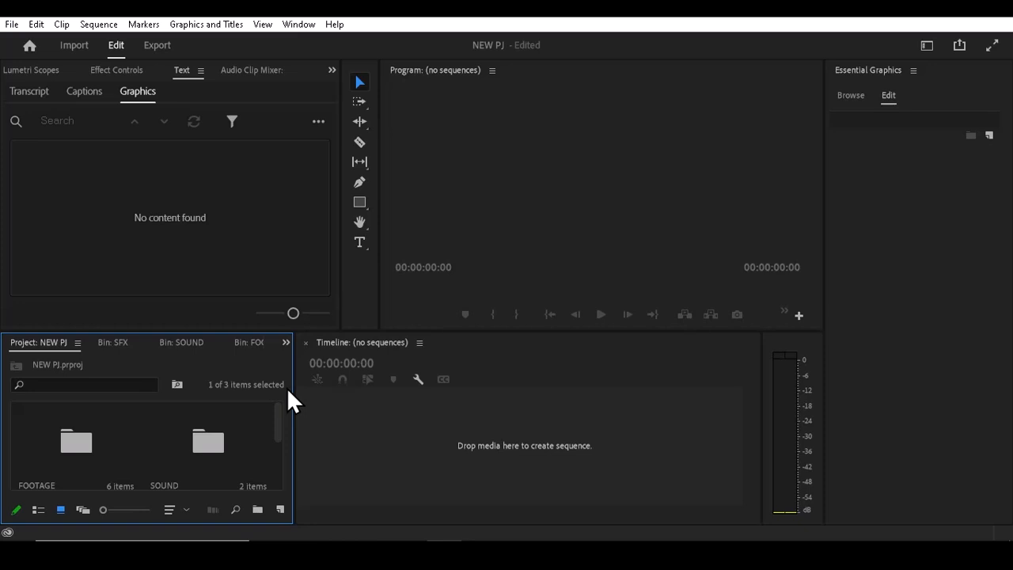
{"action": "key", "text": "ctrl+s"}
Preview MVI_1258.MOV from the FOOTAGE bin and set its In point just before the 8-second mark.
{"action": "double_click", "coordinate": [49, 444]}
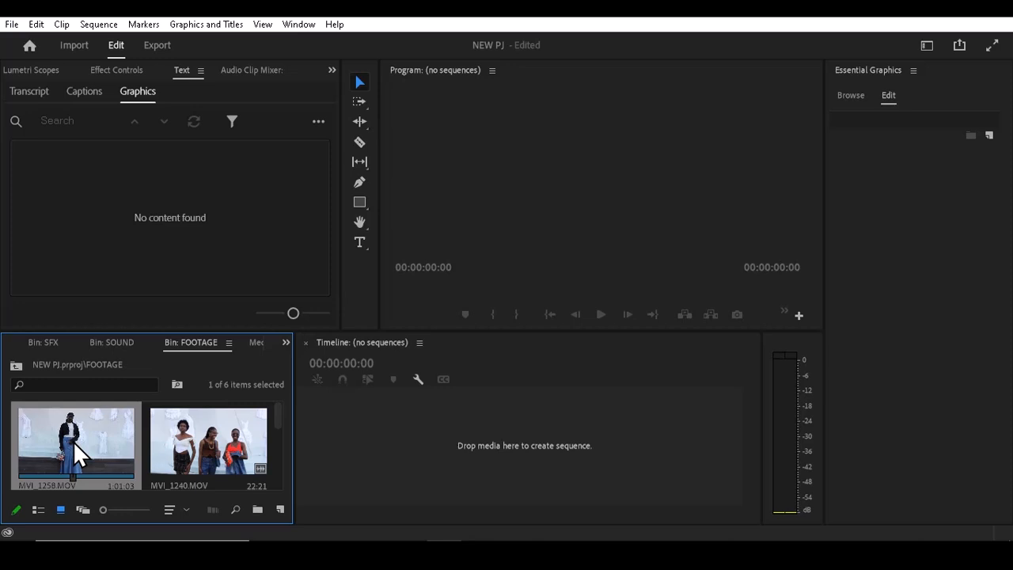
{"action": "double_click", "coordinate": [73, 441]}
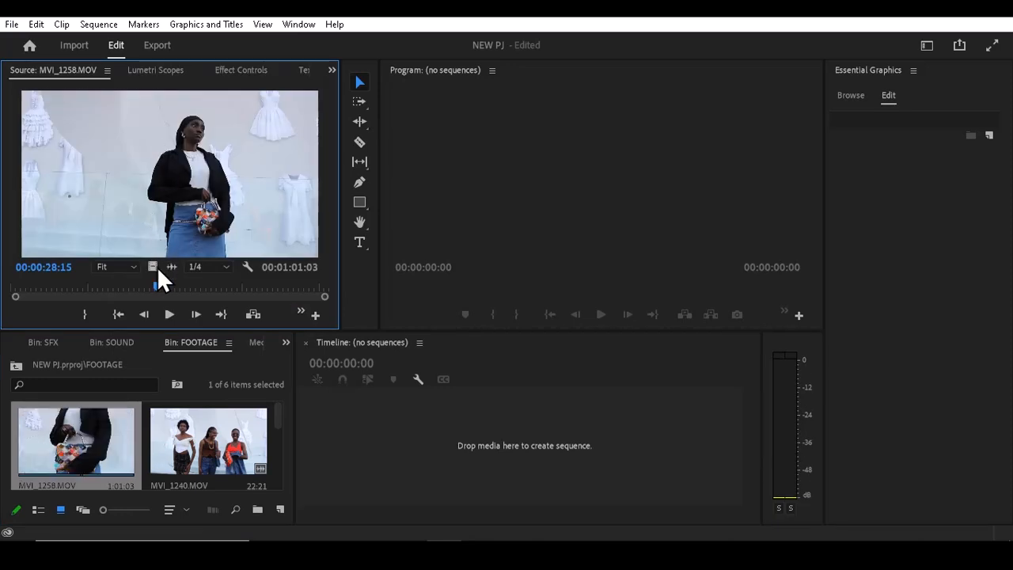
{"action": "left_click_drag", "start_coordinate": [156, 286], "coordinate": [22, 285]}
{"action": "key", "text": "space"}
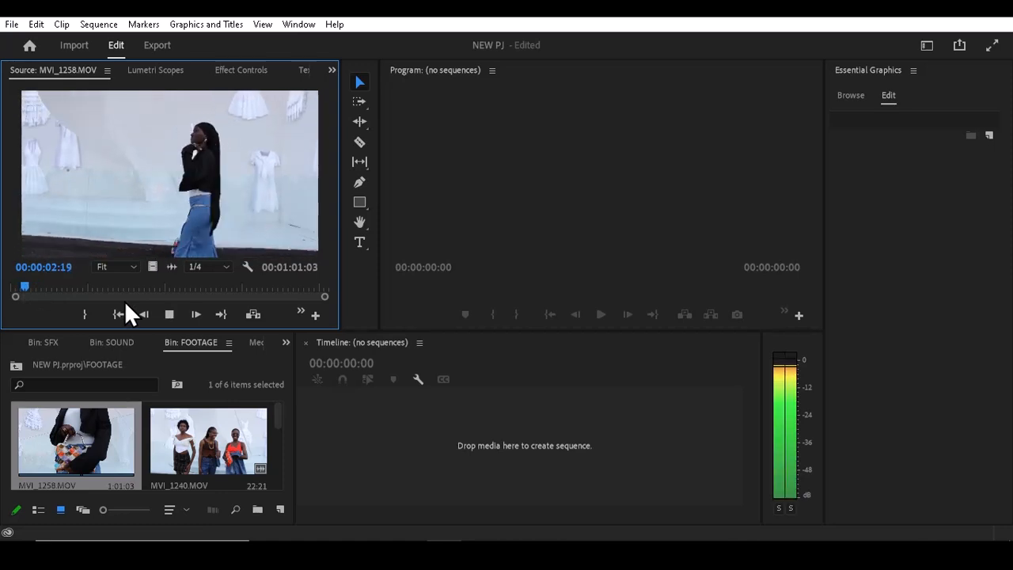
{"action": "key", "text": "space"}
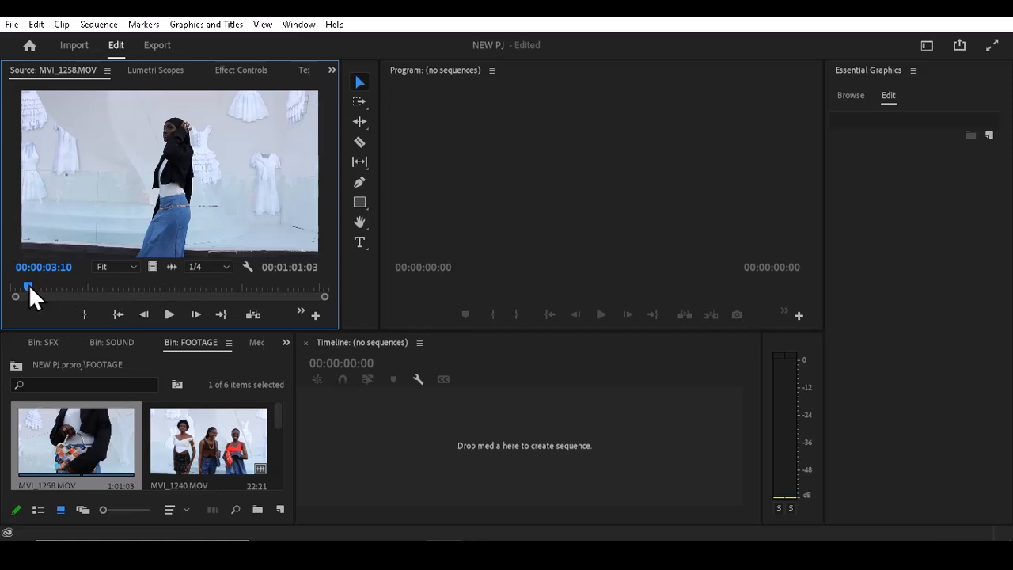
{"action": "key", "text": "space"}
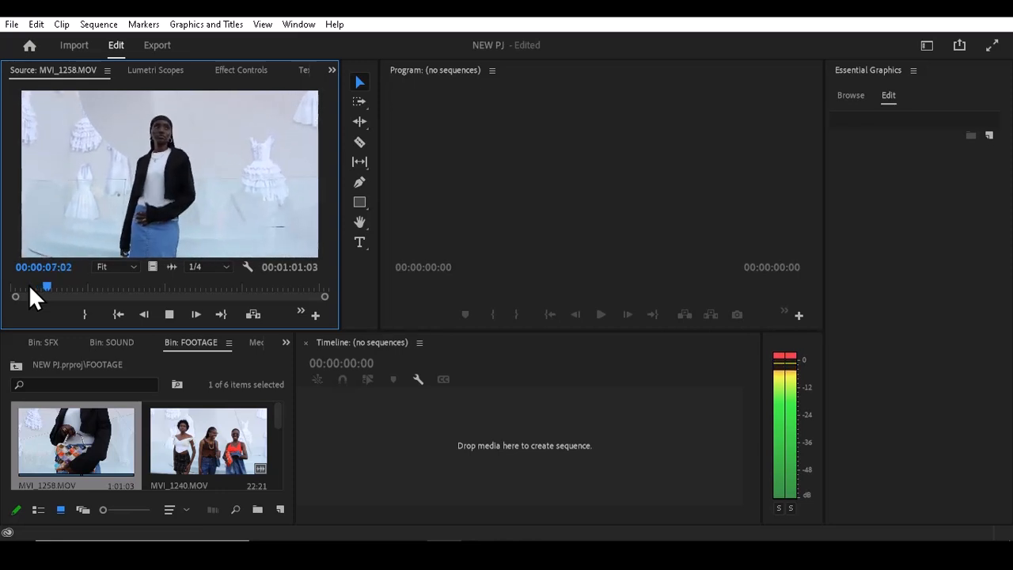
{"action": "key", "text": "i"}
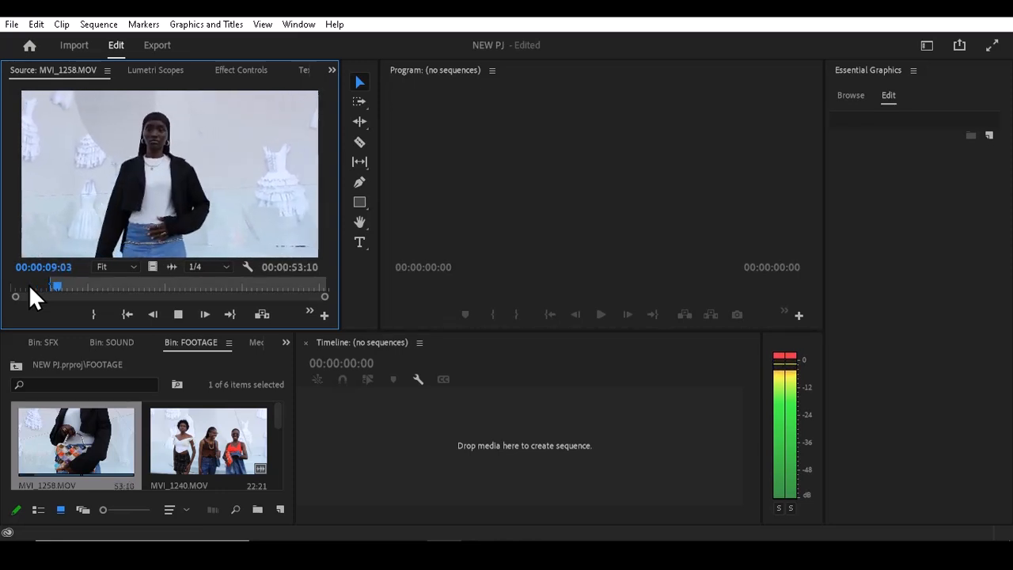
Play MVI_1258.MOV further and set its Out point at 00:00:35:00.
{"action": "key", "text": "space"}
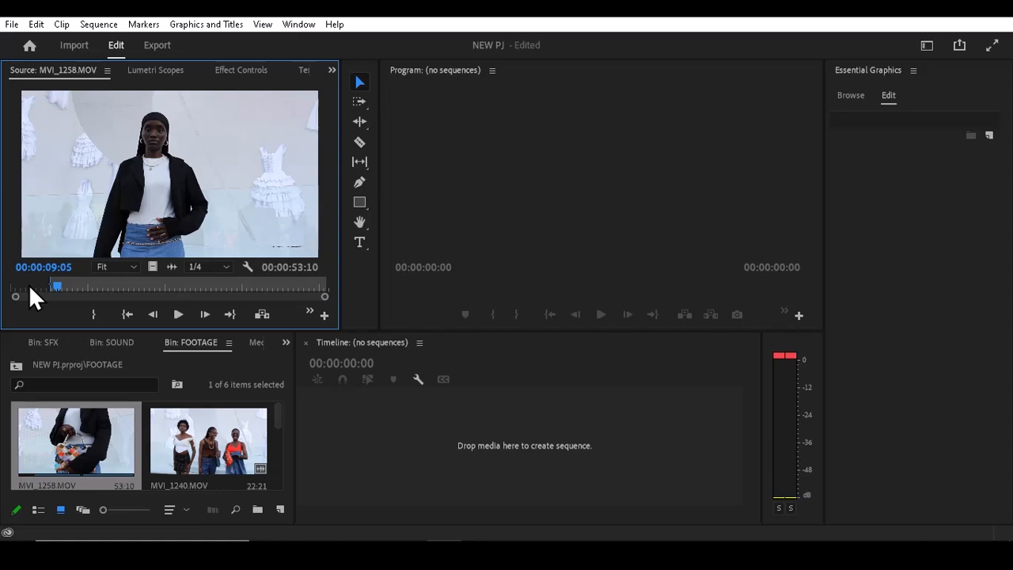
{"action": "key", "text": "space"}
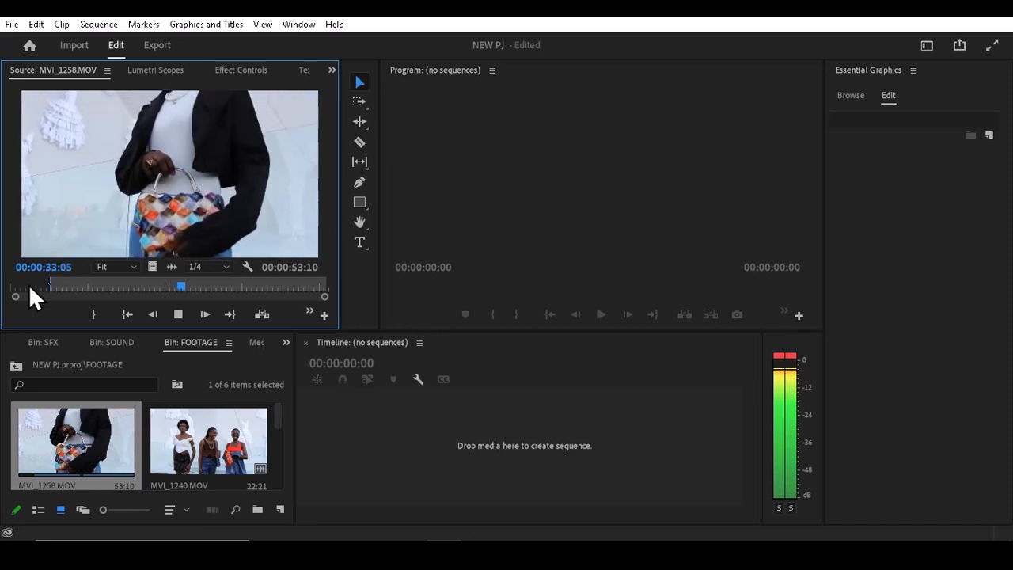
{"action": "key", "text": "space"}
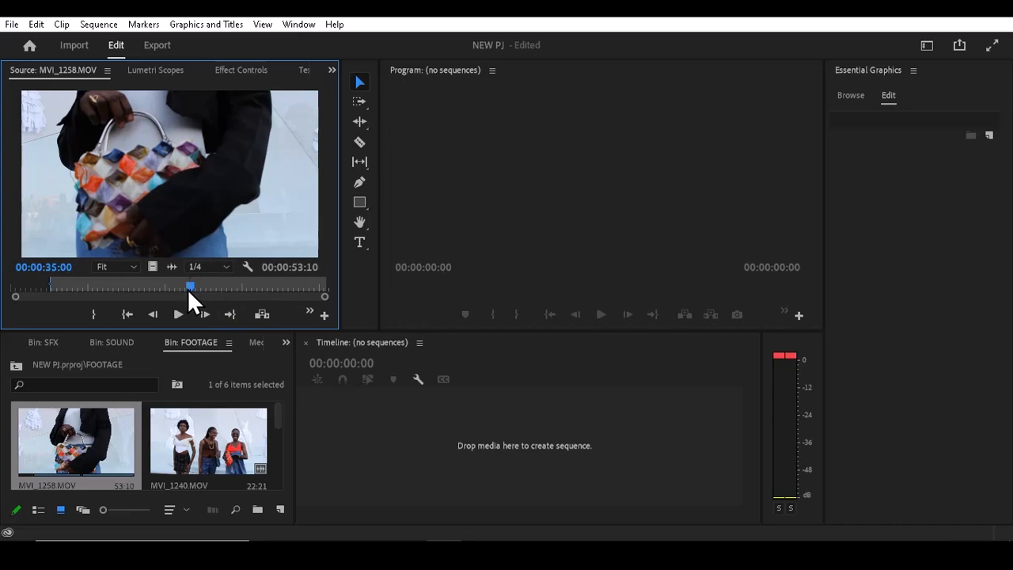
{"action": "key", "text": "o"}
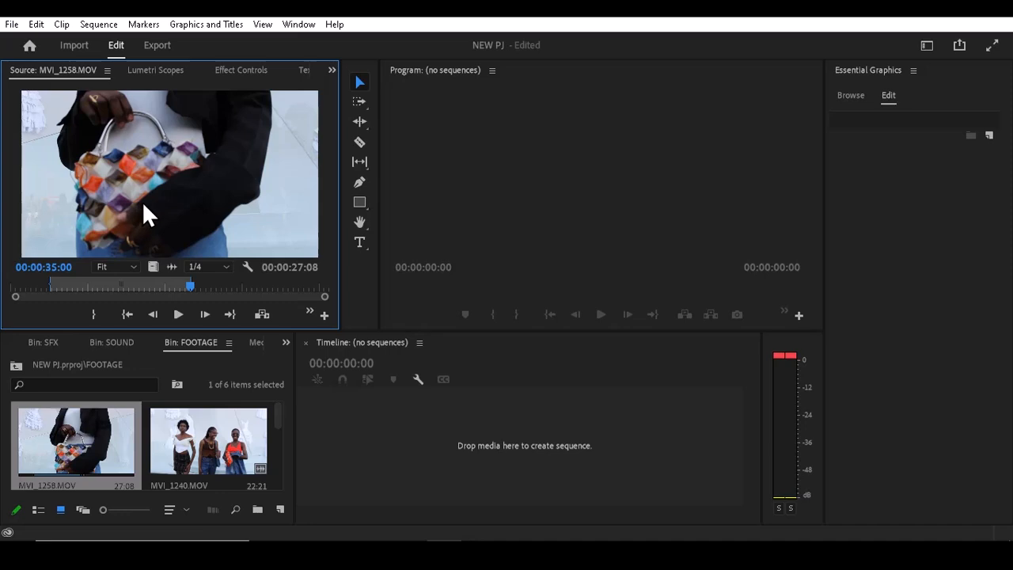
Create a sequence in the timeline from the marked section of MVI_1258.MOV, keeping the playhead at the start.
{"action": "left_click_drag", "start_coordinate": [127, 195], "coordinate": [352, 441]}
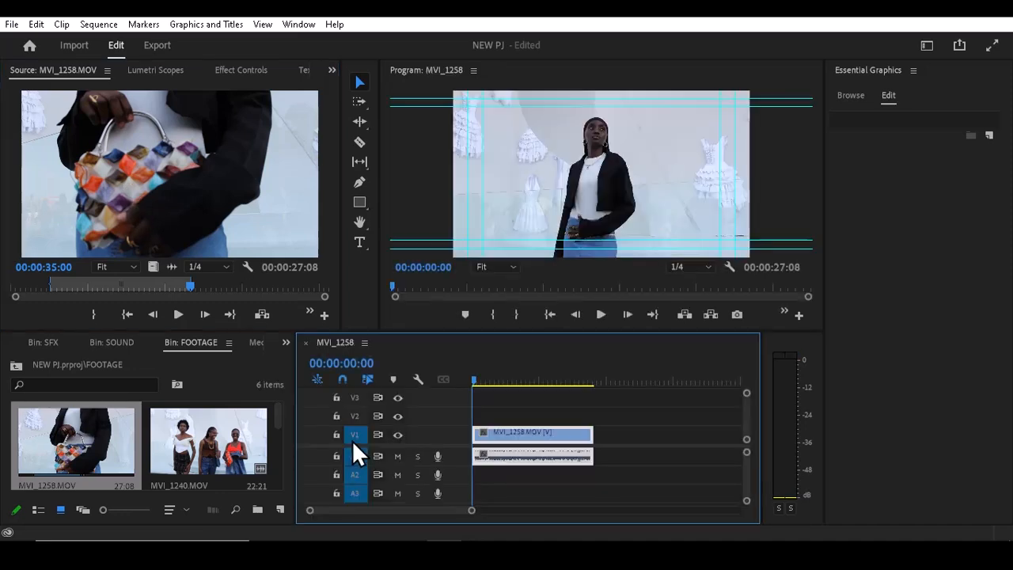
{"action": "left_click_drag", "start_coordinate": [474, 379], "coordinate": [461, 400]}
{"action": "left_click_drag", "start_coordinate": [472, 510], "coordinate": [494, 511]}
Preview MVI_1240.MOV from the FOOTAGE bin and set its In point at 00:00:15:24.
{"action": "double_click", "coordinate": [207, 449]}
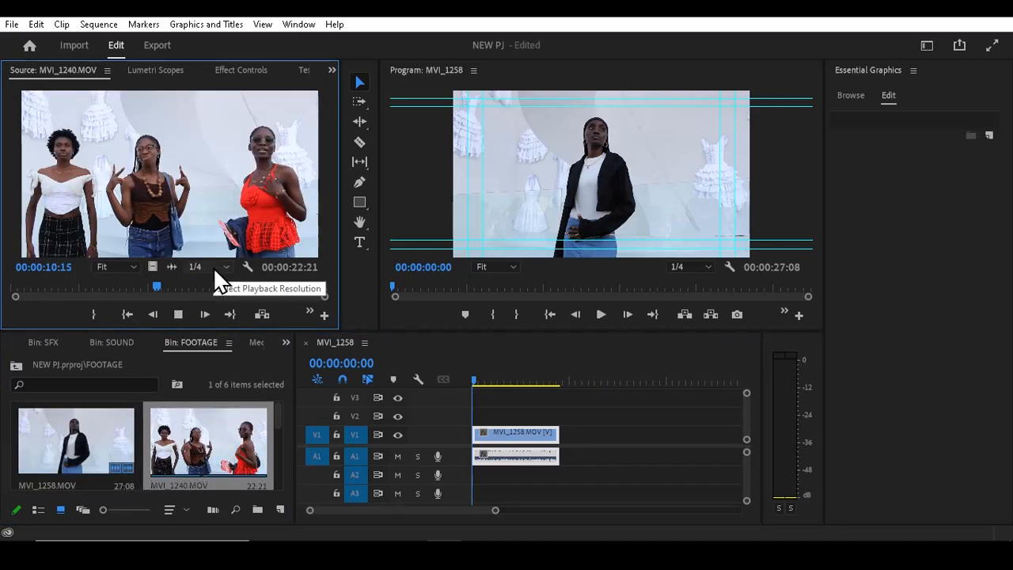
{"action": "left_click", "coordinate": [91, 287]}
{"action": "mouse_move", "coordinate": [90, 287]}
{"action": "left_mouse_down"}
{"action": "mouse_move", "coordinate": [61, 285]}
{"action": "mouse_move", "coordinate": [85, 285]}
{"action": "left_mouse_up"}
{"action": "key", "text": "i"}
{"action": "key", "text": "space"}
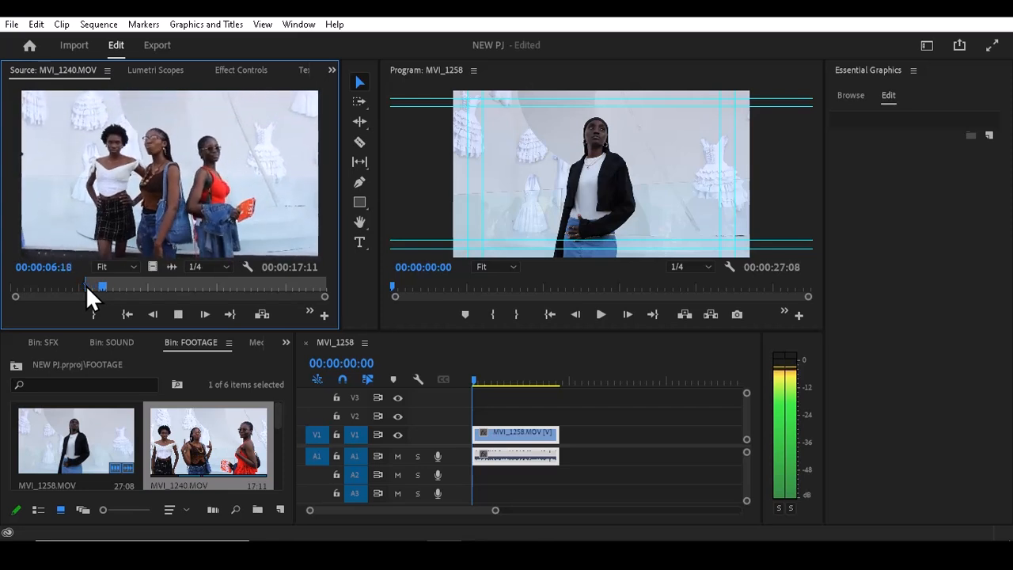
{"action": "key", "text": "space"}
{"action": "key", "text": "i"}
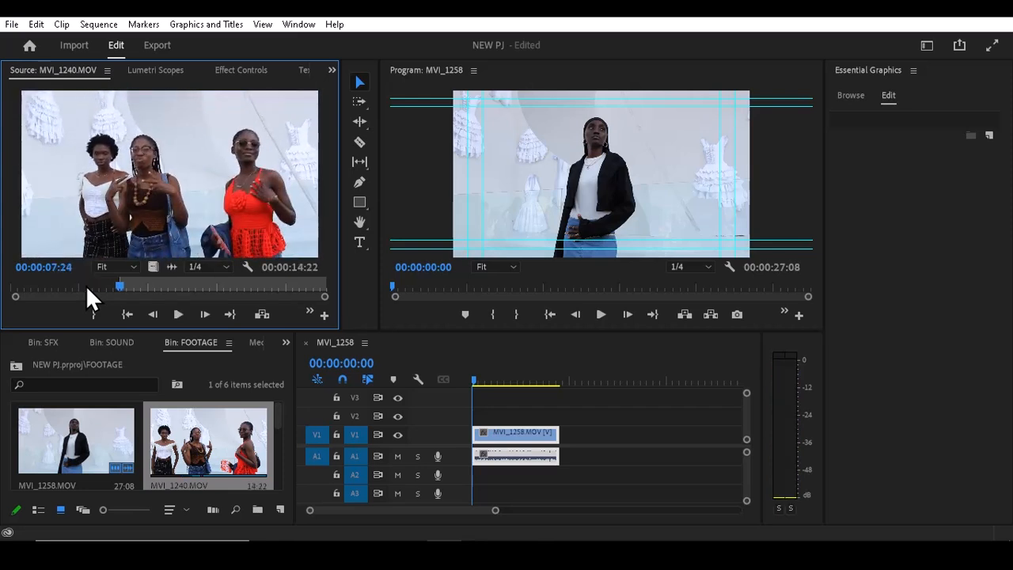
{"action": "key", "text": "space"}
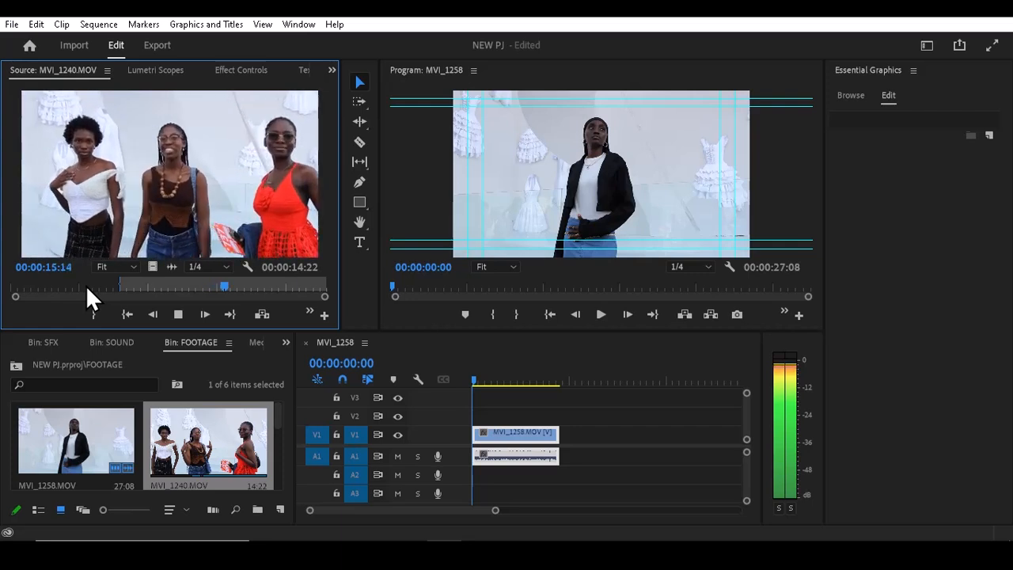
{"action": "key", "text": "space"}
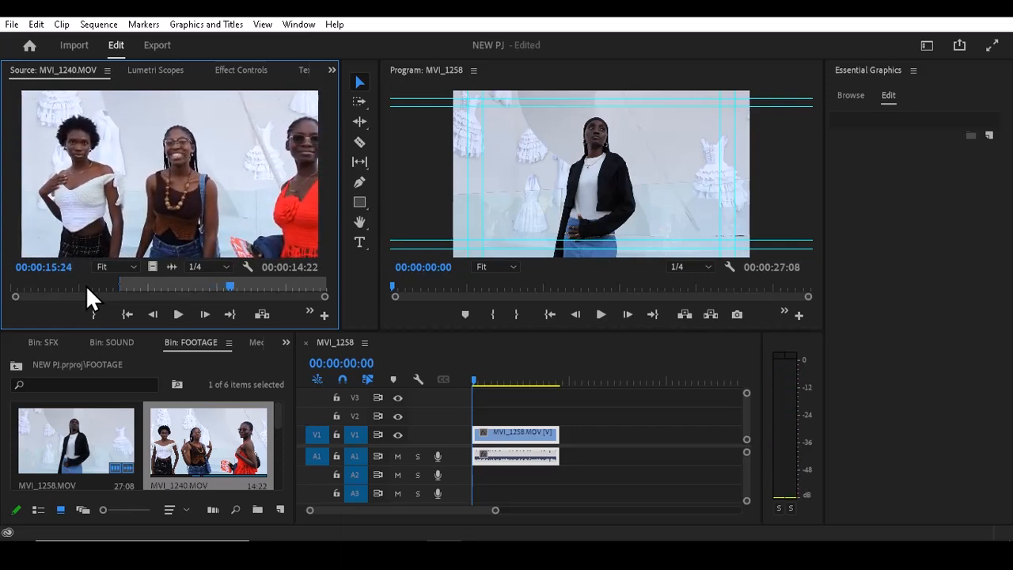
{"action": "key", "text": "i"}
Play MVI_1240.MOV onward and set its Out point at 00:00:20:22.
{"action": "key", "text": "space"}
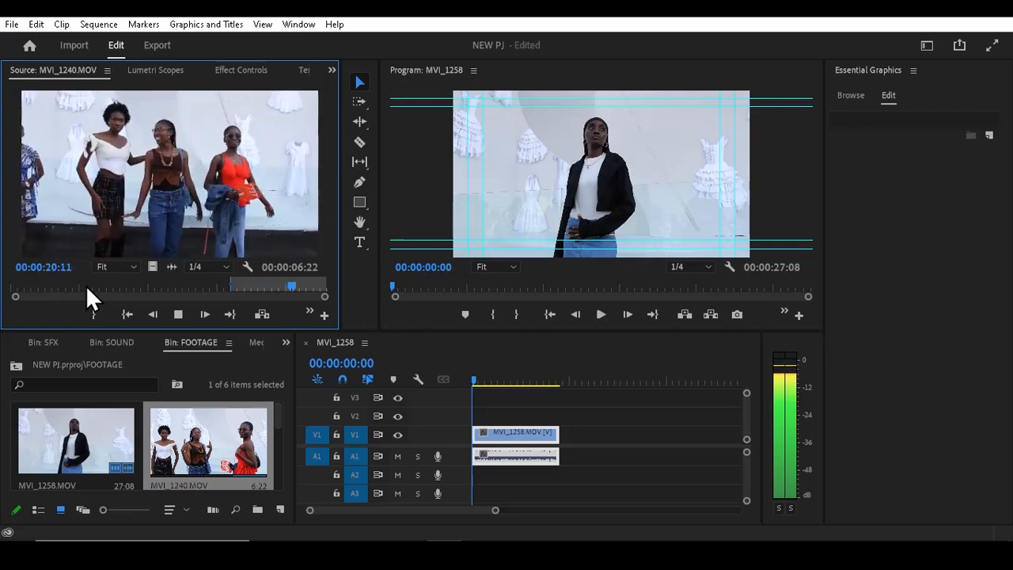
{"action": "key", "text": "space"}
{"action": "key", "text": "o"}
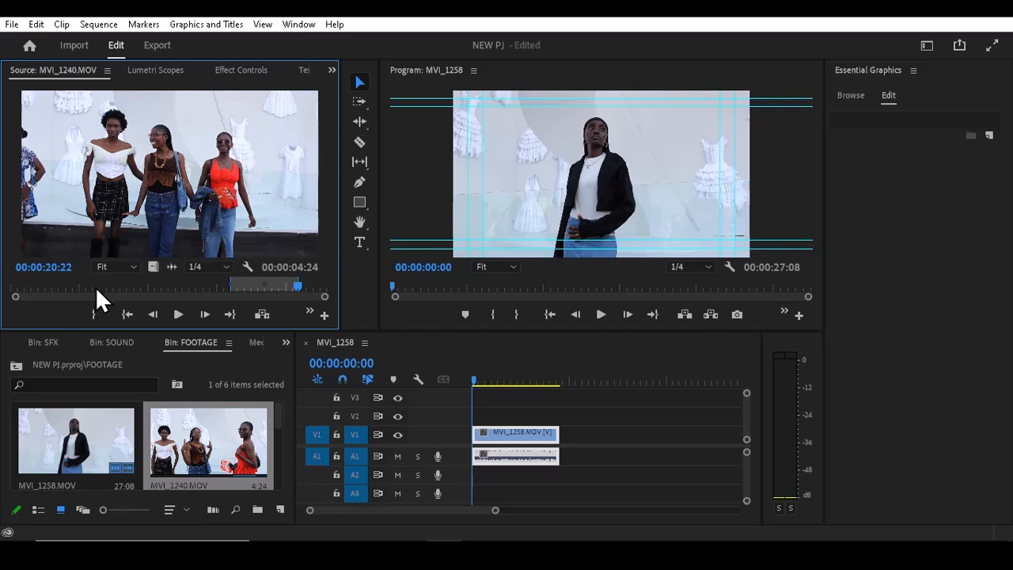
Append the marked section of MVI_1240.MOV after the MVI_1258.MOV clip, and open MVI_1248.MOV from the FOOTAGE bin for preview.
{"action": "left_click_drag", "start_coordinate": [167, 211], "coordinate": [570, 465]}
{"action": "left_click_drag", "start_coordinate": [280, 413], "coordinate": [278, 439]}
{"action": "double_click", "coordinate": [102, 442]}
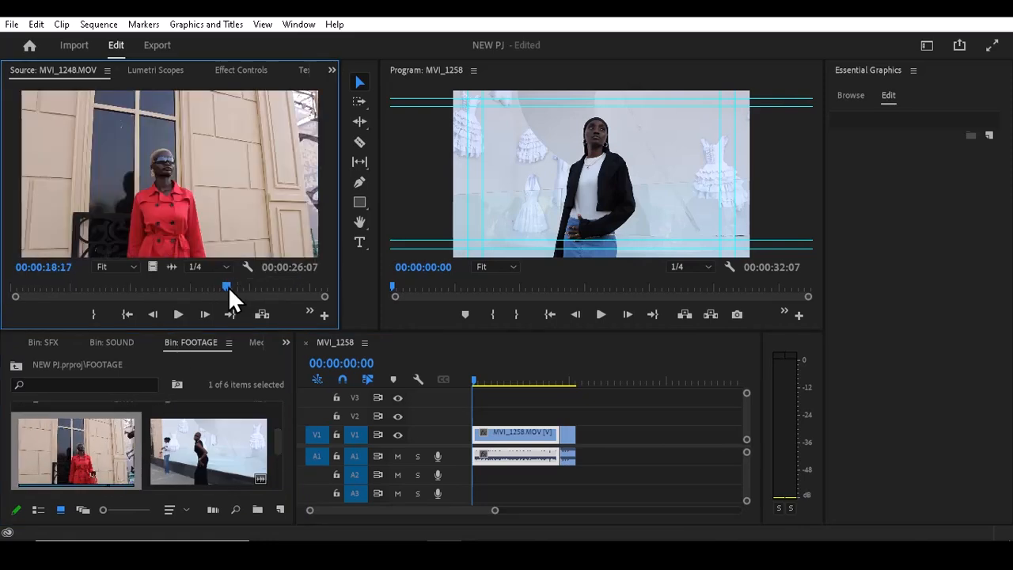
Mark MVI_1248.MOV from 00:00:02:24 to 00:00:19:21 and append that section to the end of the sequence.
{"action": "left_click_drag", "start_coordinate": [228, 286], "coordinate": [47, 279]}
{"action": "key", "text": "i"}
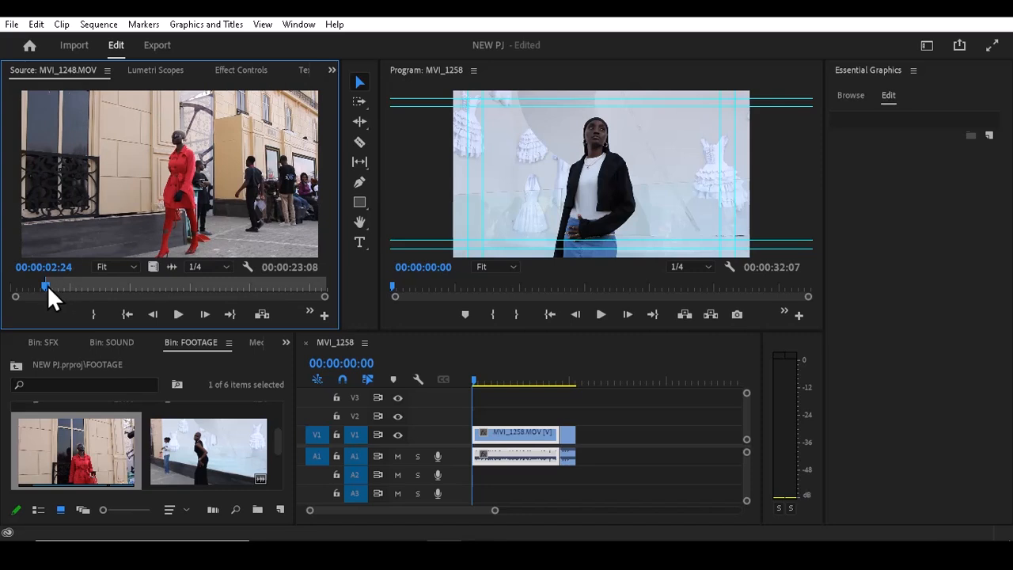
{"action": "left_click_drag", "start_coordinate": [47, 285], "coordinate": [249, 288]}
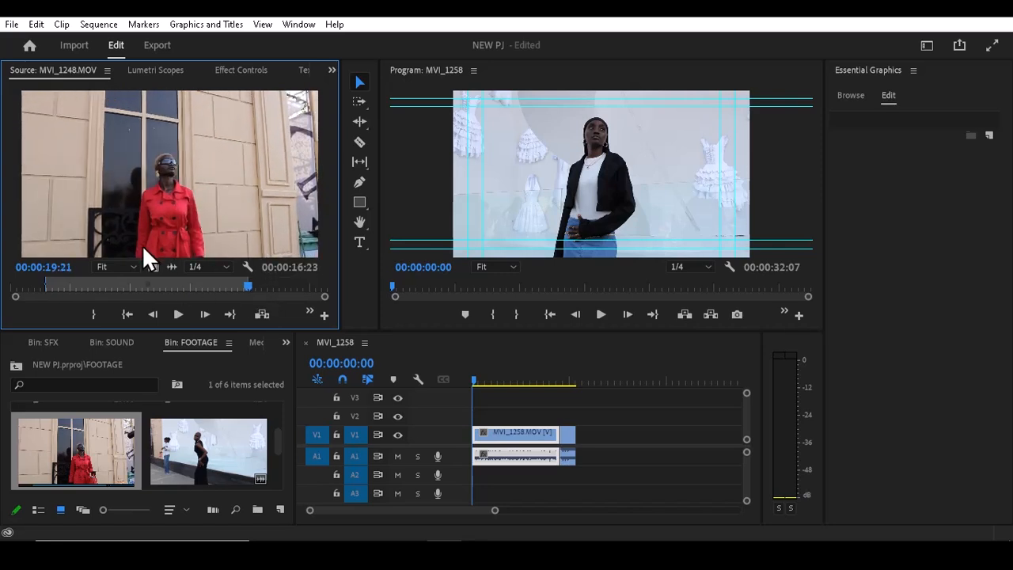
{"action": "left_click_drag", "start_coordinate": [532, 345], "coordinate": [583, 452]}
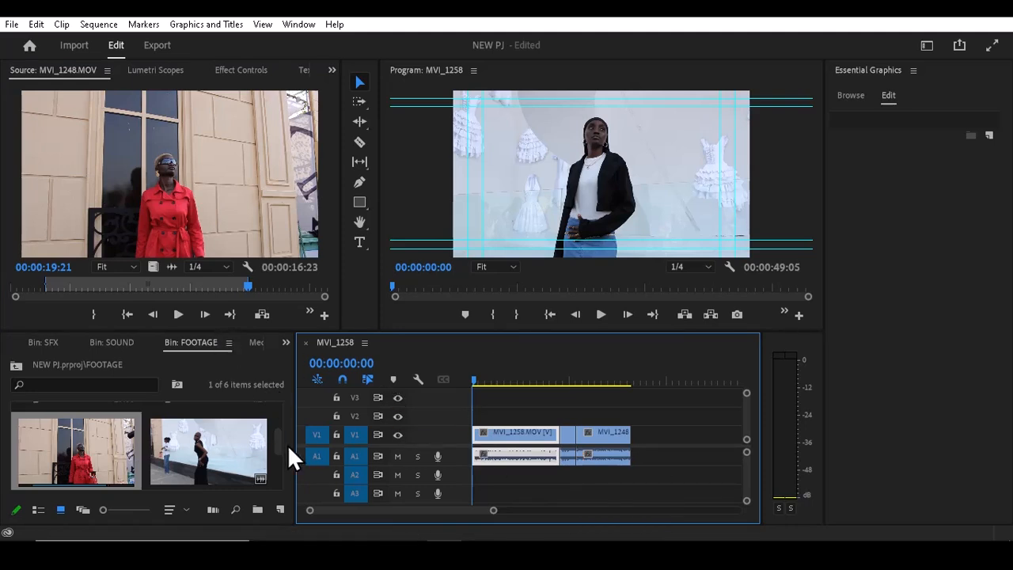
{"action": "left_click_drag", "start_coordinate": [493, 513], "coordinate": [517, 513]}
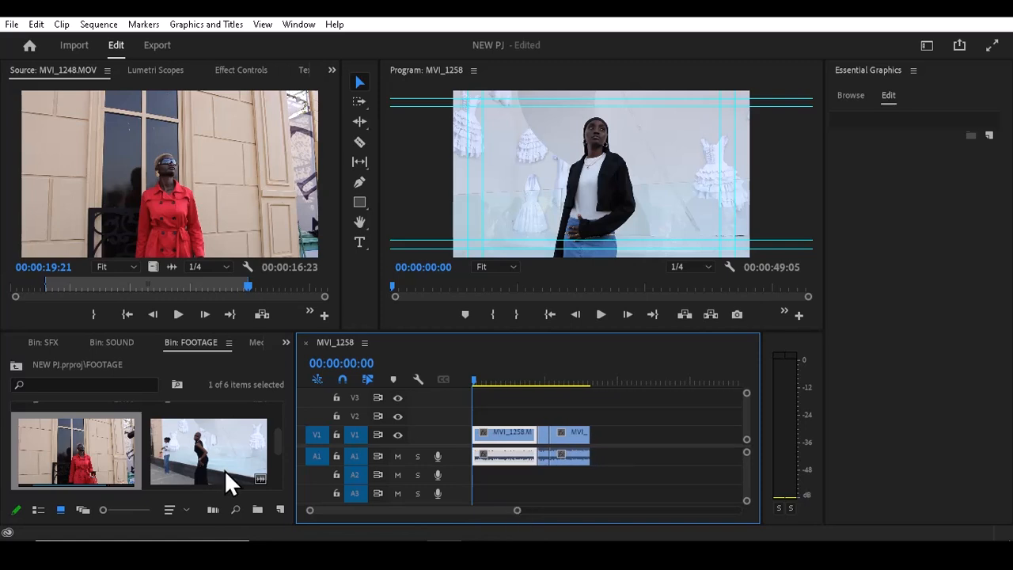
Open MVI_1249.MOV from the FOOTAGE bin and preview it up to 00:00:03:16.
{"action": "left_click", "coordinate": [155, 443]}
{"action": "double_click", "coordinate": [154, 443]}
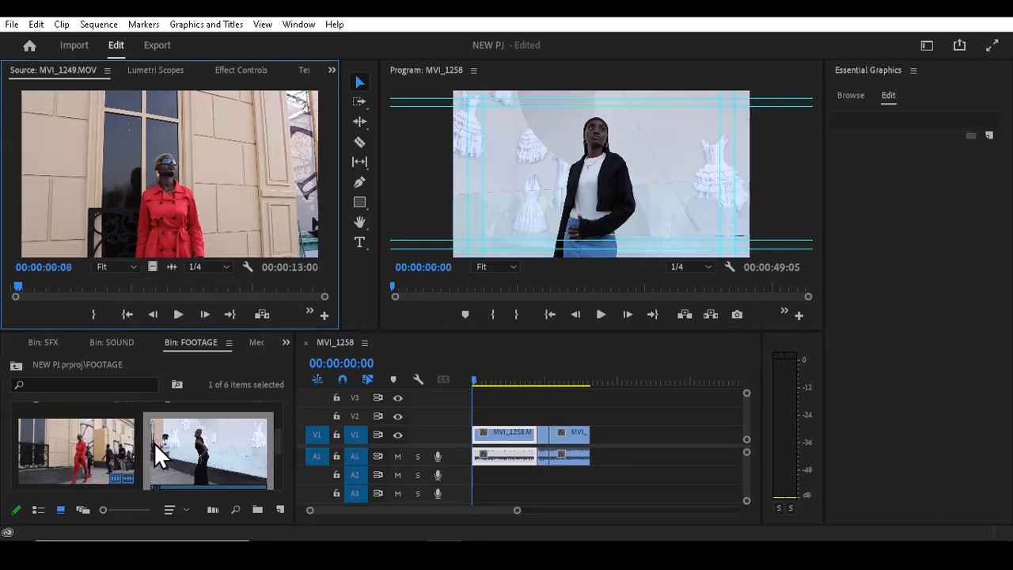
{"action": "left_click_drag", "start_coordinate": [18, 287], "coordinate": [98, 292]}
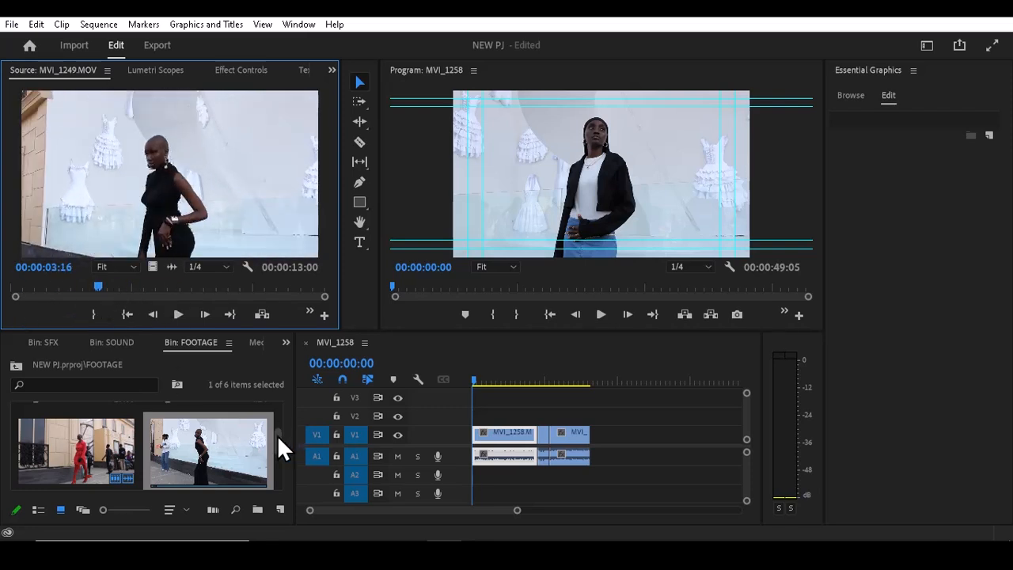
Mark a short section of MVI_1251.MOV with its Out point at 00:00:10:07 and append it after the MVI_1248.MOV clip.
{"action": "left_click_drag", "start_coordinate": [277, 435], "coordinate": [277, 464]}
{"action": "double_click", "coordinate": [63, 455]}
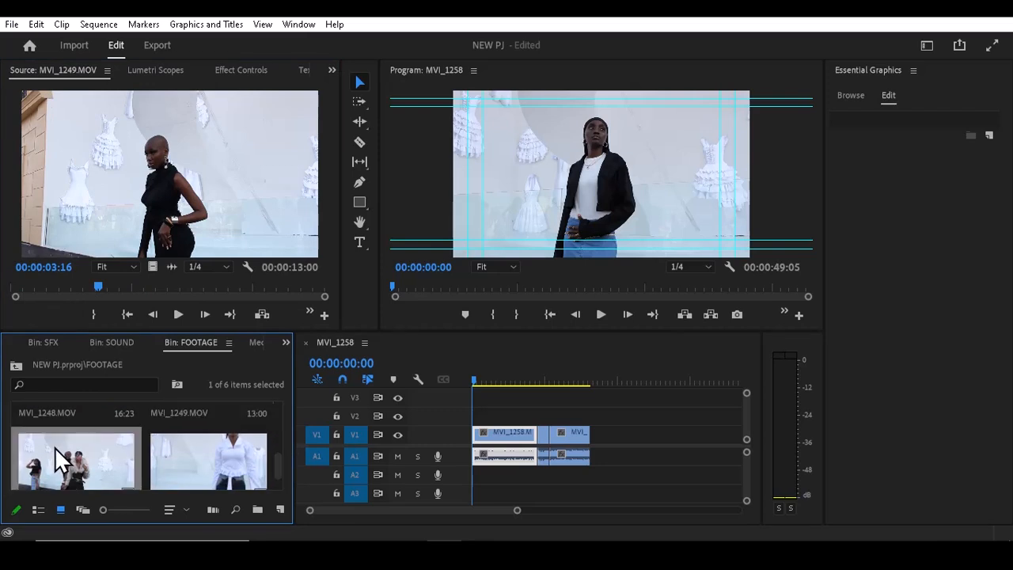
{"action": "left_click_drag", "start_coordinate": [108, 289], "coordinate": [260, 293]}
{"action": "key", "text": "i"}
{"action": "key", "text": "o"}
{"action": "left_click_drag", "start_coordinate": [167, 229], "coordinate": [591, 457]}
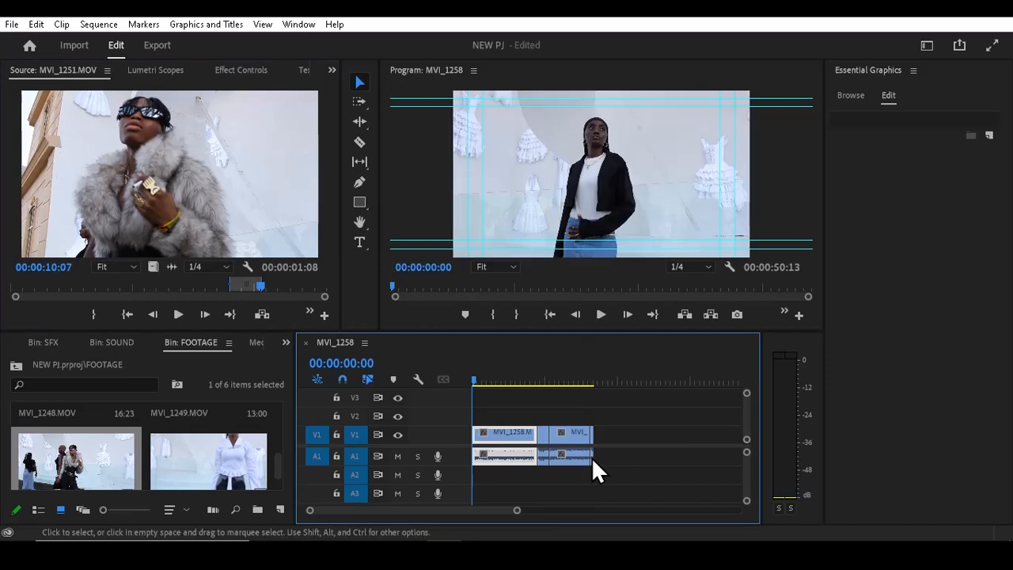
Preview MVI_1253.MOV up to 00:00:33:16 and append the whole clip to the end of the sequence.
{"action": "double_click", "coordinate": [237, 461]}
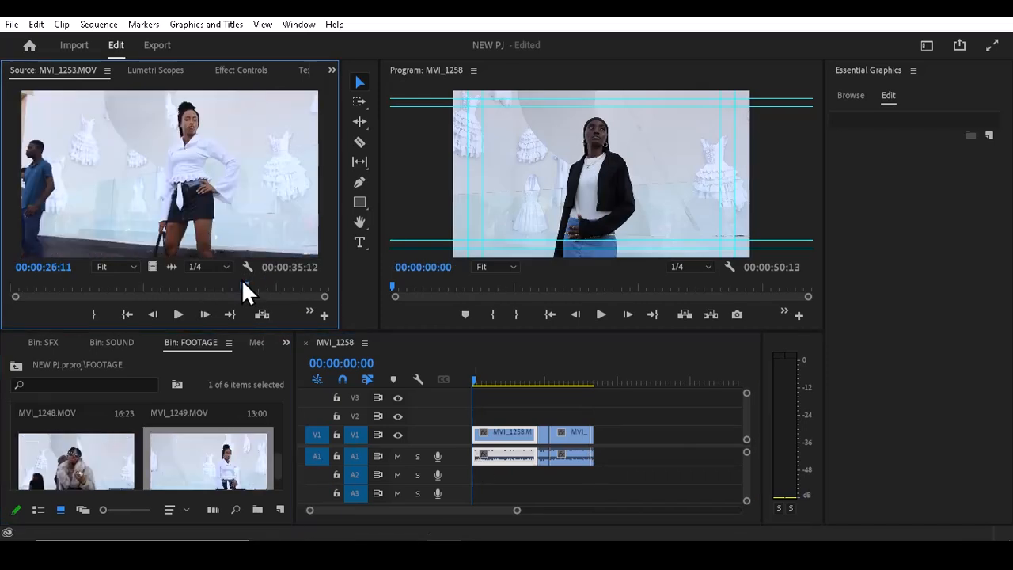
{"action": "left_click_drag", "start_coordinate": [243, 283], "coordinate": [308, 284]}
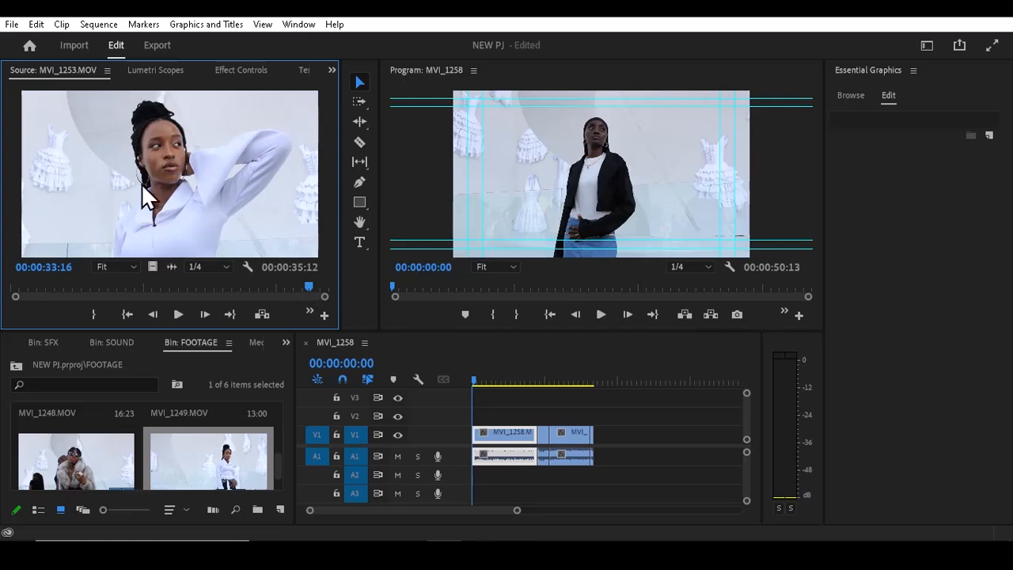
{"action": "left_click_drag", "start_coordinate": [141, 184], "coordinate": [603, 434]}
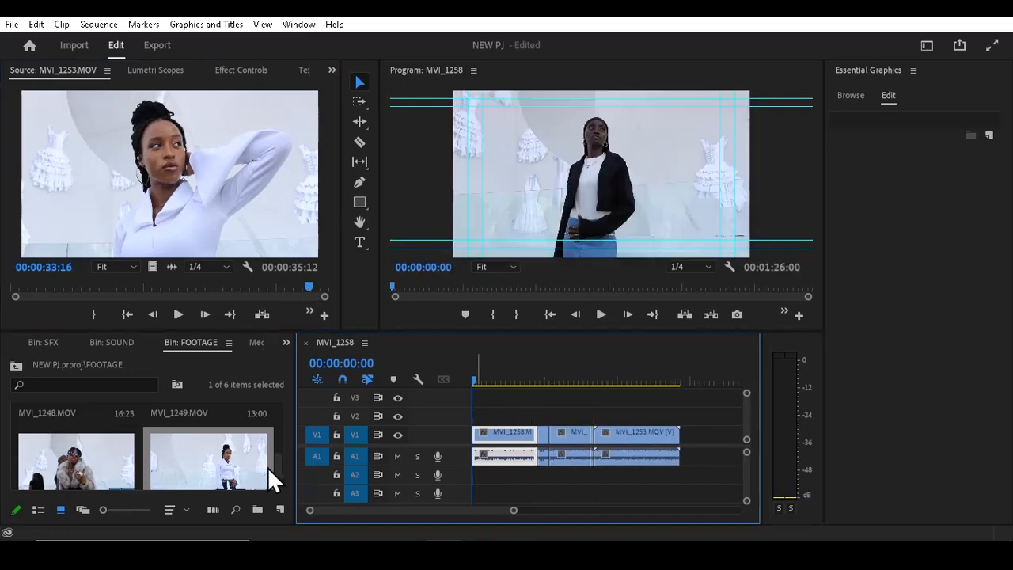
{"action": "scroll", "coordinate": [279, 471], "scroll_direction": "down", "scroll_amount": 2}
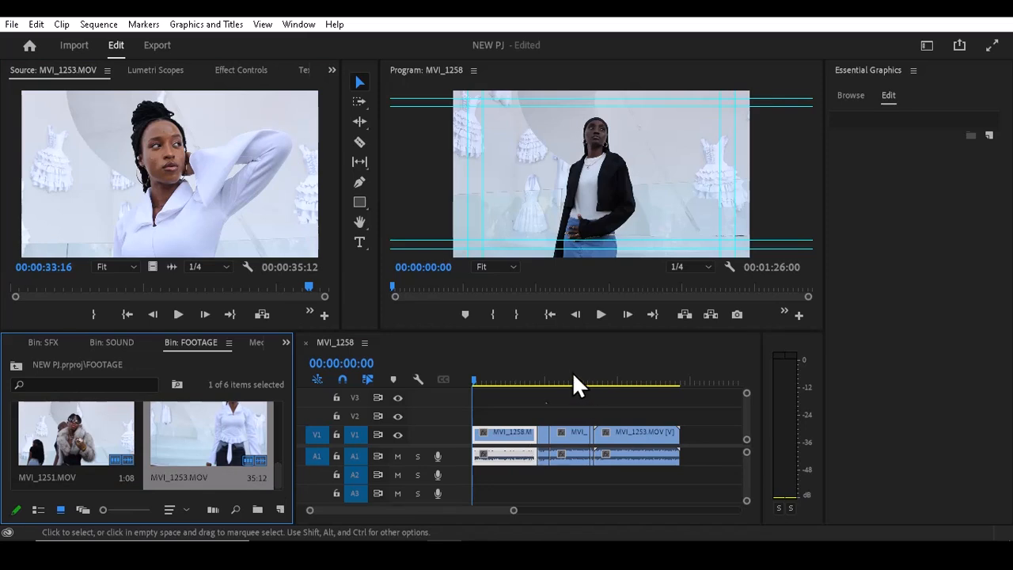
Scrub the sequence to 00:00:29:09, then move the MVI_1258.MOV clip to the end and the MVI_1240.MOV clip to the start.
{"action": "left_click_drag", "start_coordinate": [475, 378], "coordinate": [523, 383]}
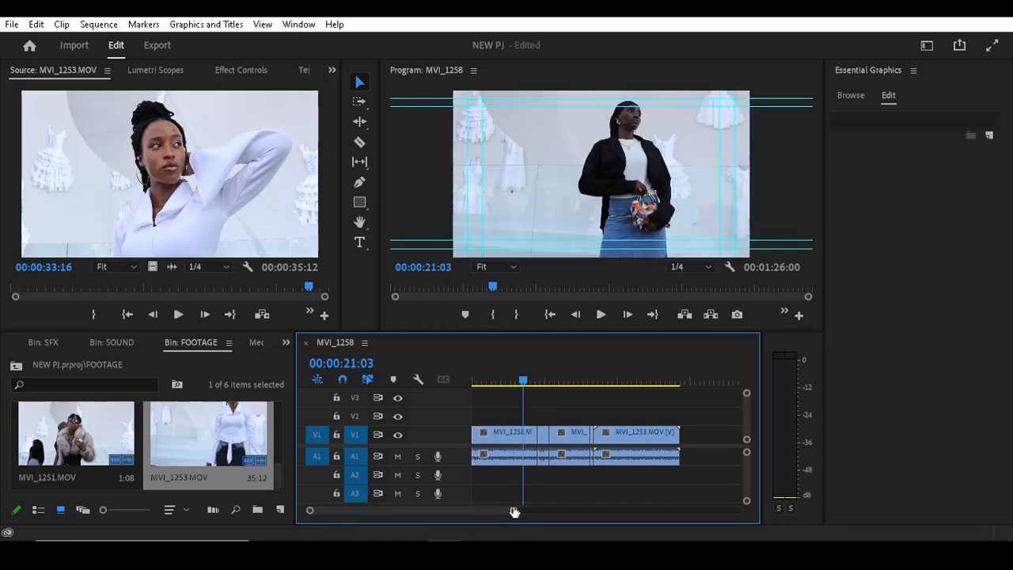
{"action": "left_click_drag", "start_coordinate": [513, 511], "coordinate": [528, 512]}
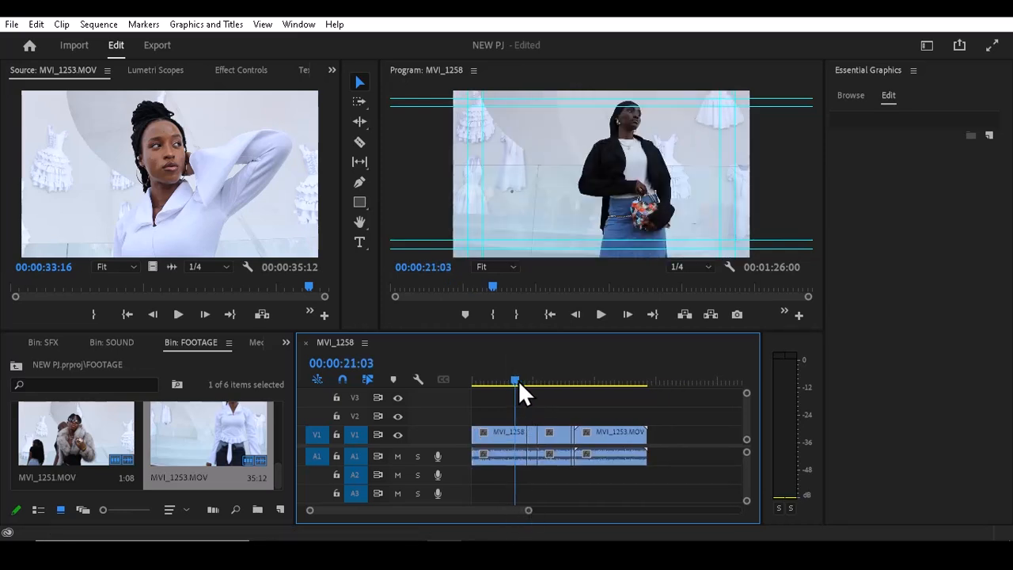
{"action": "left_click_drag", "start_coordinate": [519, 380], "coordinate": [531, 380]}
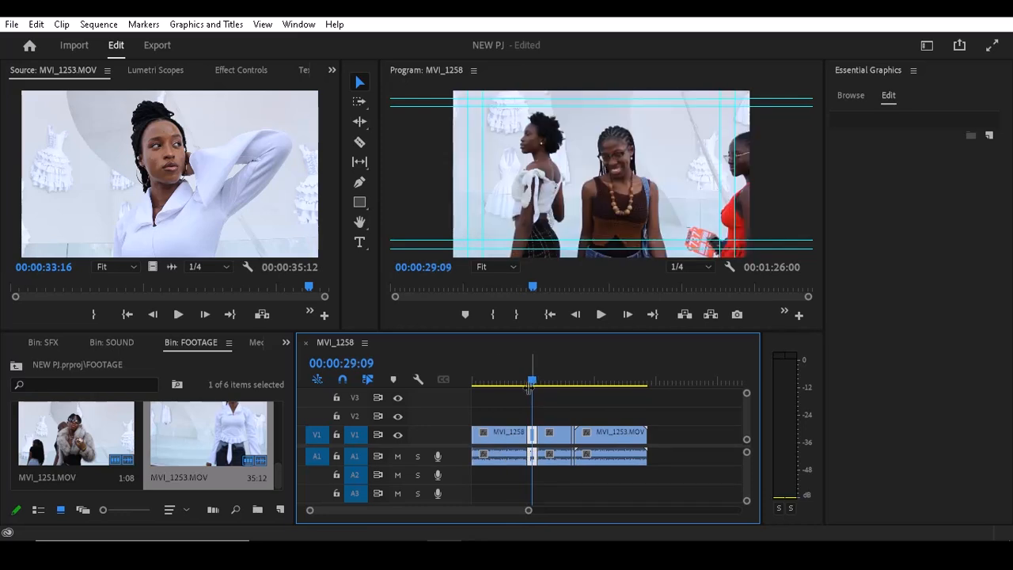
{"action": "left_click", "coordinate": [493, 434]}
{"action": "left_click_drag", "start_coordinate": [493, 435], "coordinate": [678, 434]}
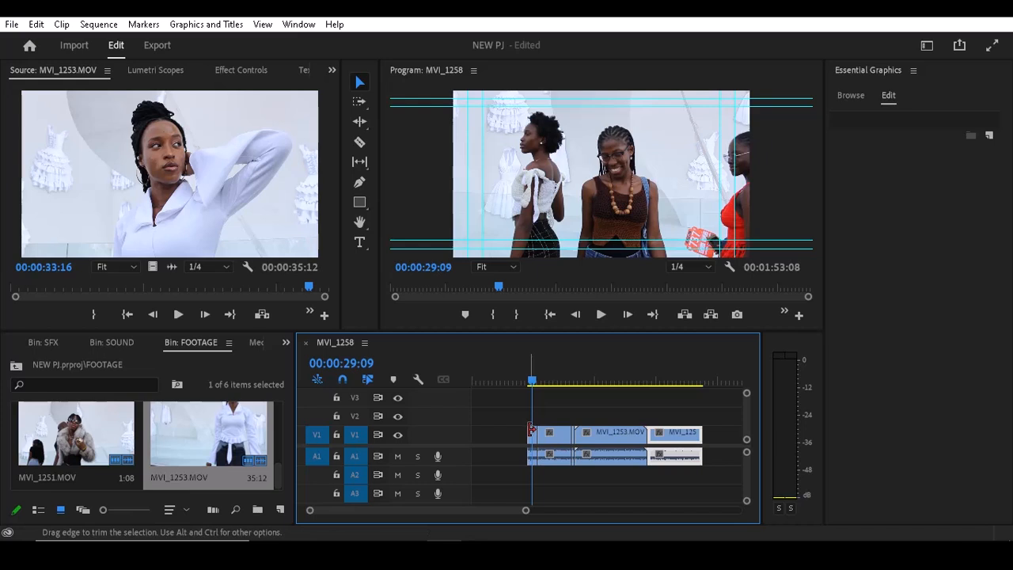
{"action": "left_click_drag", "start_coordinate": [532, 435], "coordinate": [474, 438]}
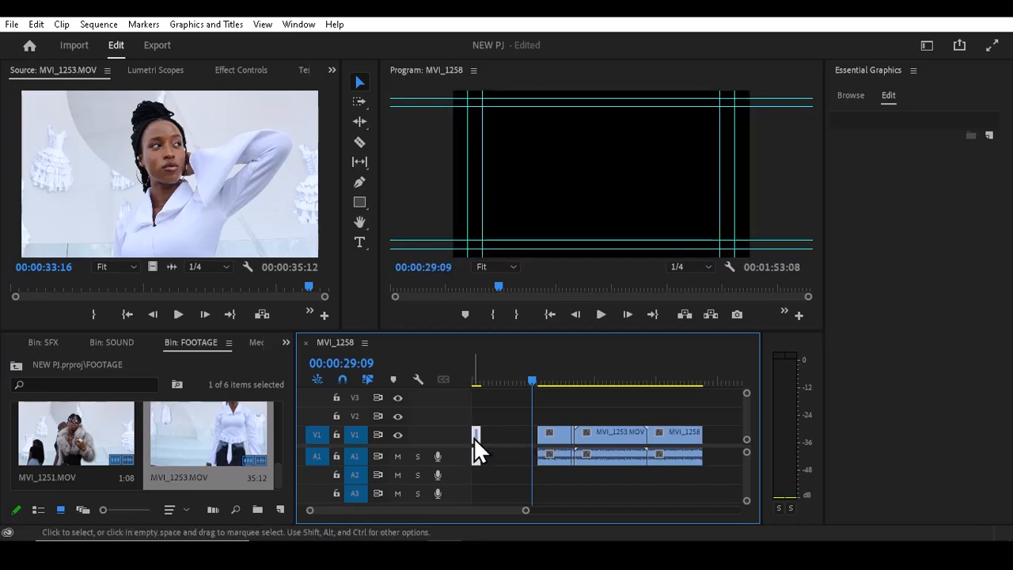
Return the playhead to 00:00:00:00 and shift all clips after MVI_1240.MOV back against it to close the gap.
{"action": "left_click_drag", "start_coordinate": [529, 381], "coordinate": [454, 405]}
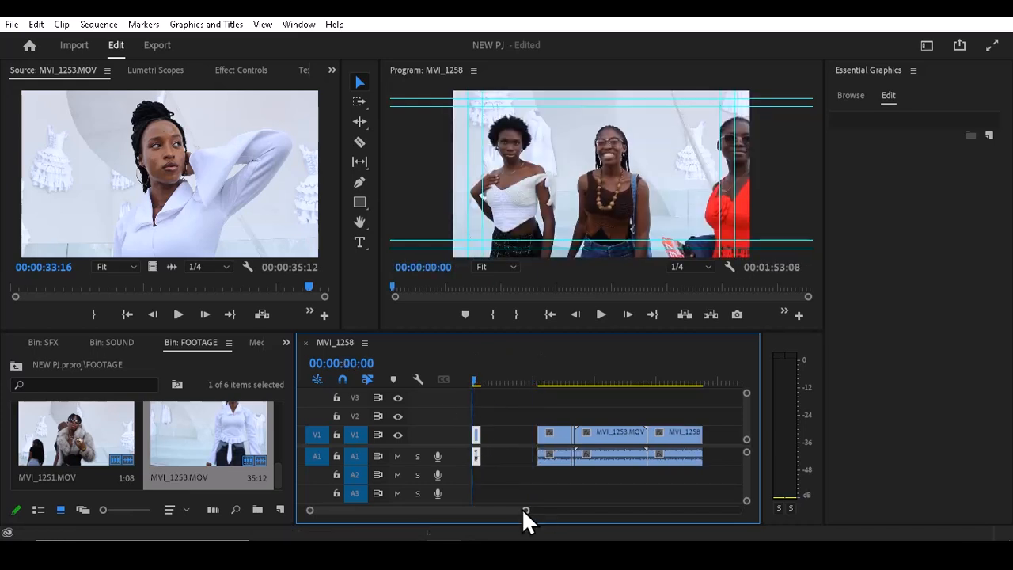
{"action": "left_click_drag", "start_coordinate": [525, 509], "coordinate": [562, 519]}
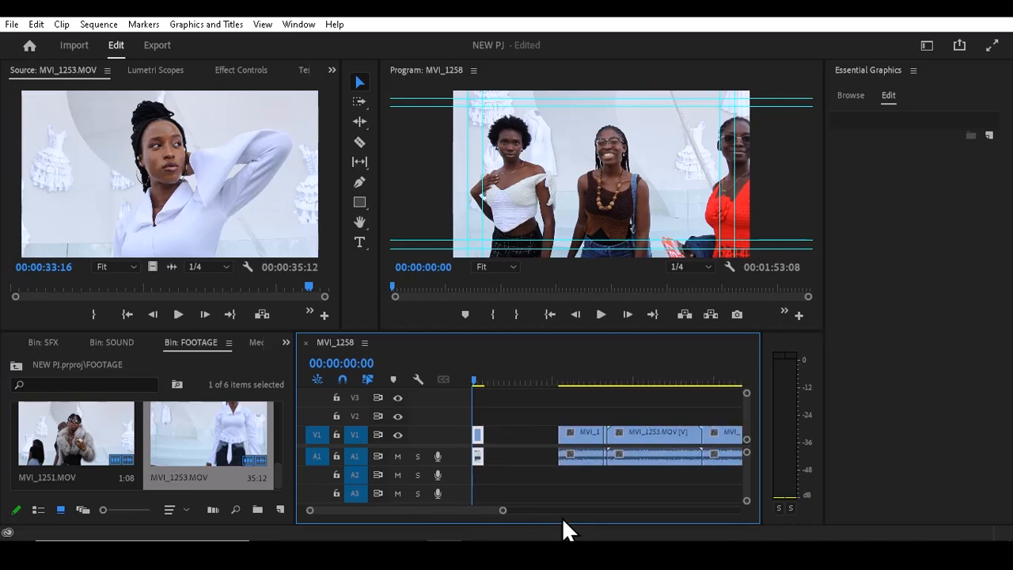
{"action": "left_click_drag", "start_coordinate": [548, 408], "coordinate": [722, 499]}
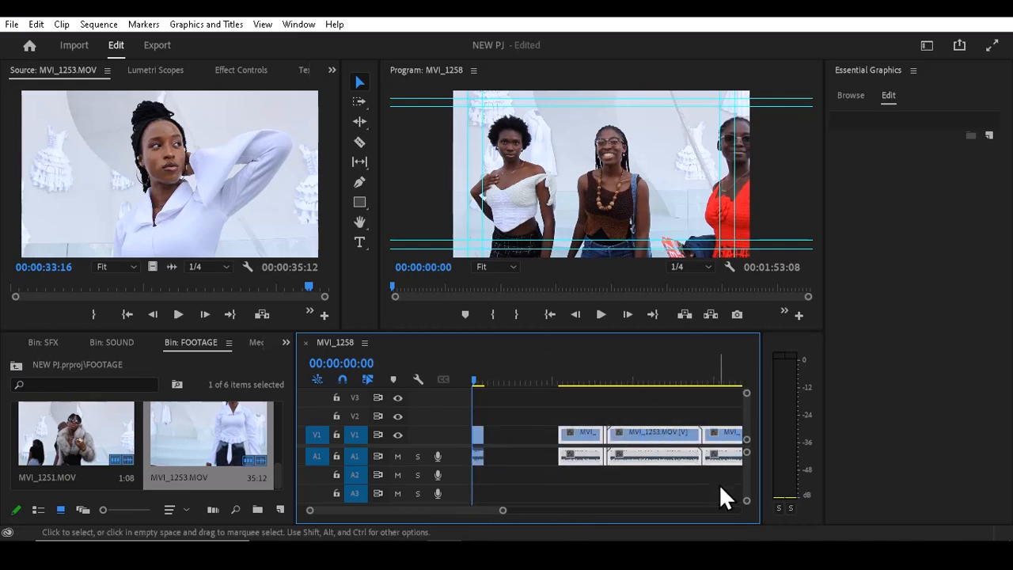
{"action": "left_click_drag", "start_coordinate": [651, 451], "coordinate": [573, 455]}
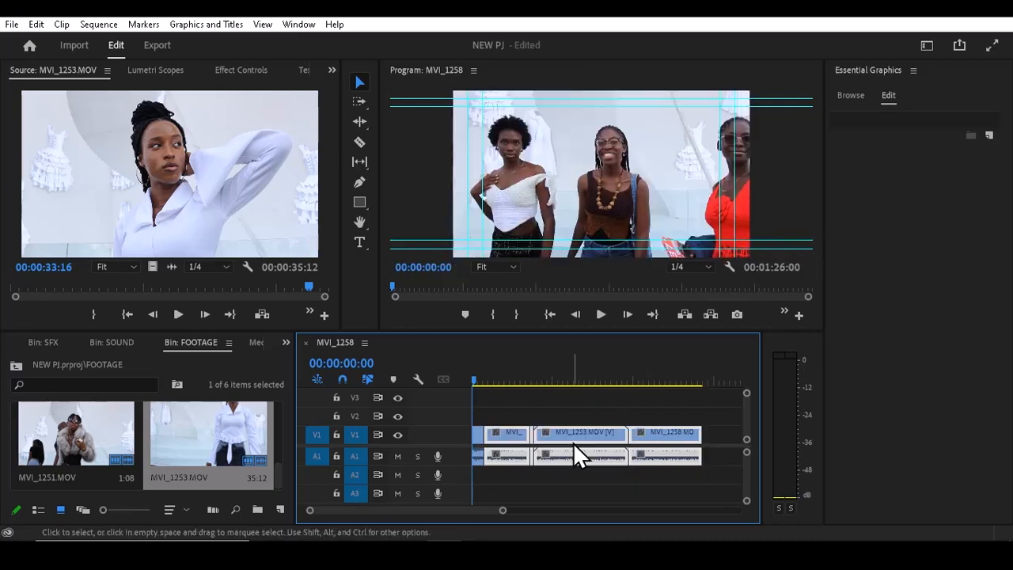
{"action": "left_click", "coordinate": [505, 473]}
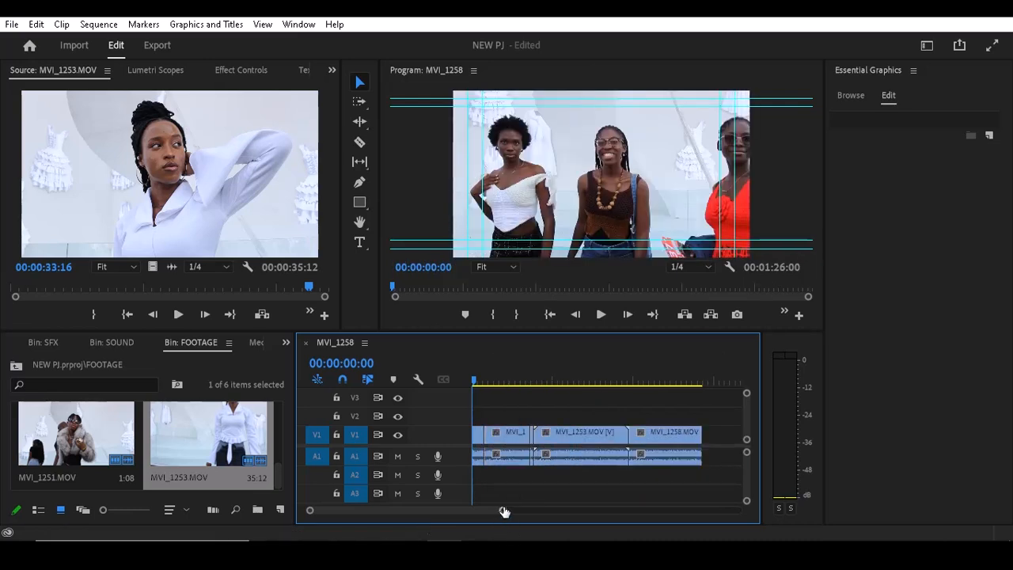
Split the MVI_1240.MOV clip at 00:00:01:19 with the Razor tool and delete its first piece.
{"action": "left_click_drag", "start_coordinate": [501, 510], "coordinate": [415, 510]}
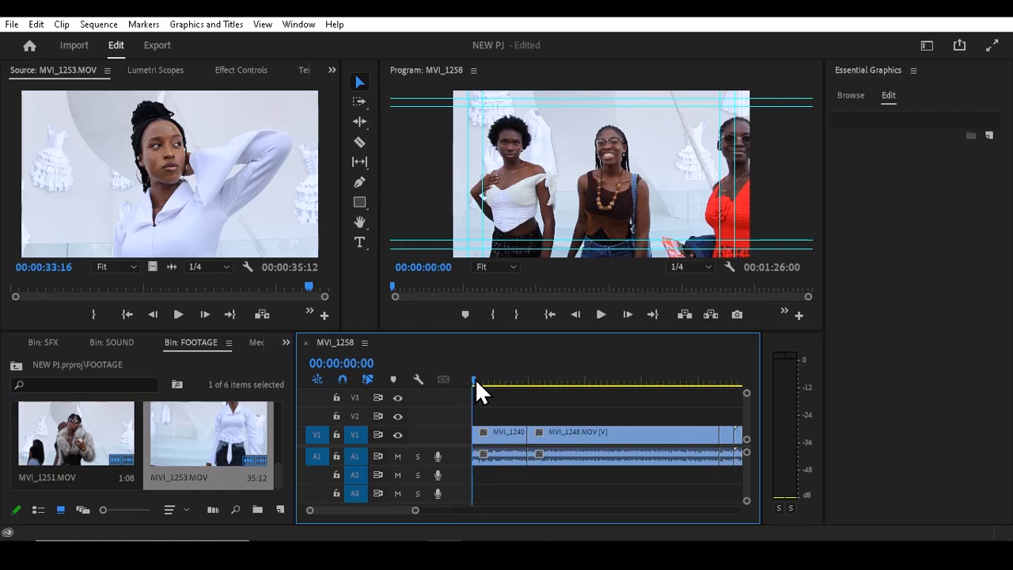
{"action": "mouse_move", "coordinate": [475, 378]}
{"action": "left_mouse_down"}
{"action": "mouse_move", "coordinate": [510, 379]}
{"action": "mouse_move", "coordinate": [481, 380]}
{"action": "mouse_move", "coordinate": [495, 380]}
{"action": "left_mouse_up"}
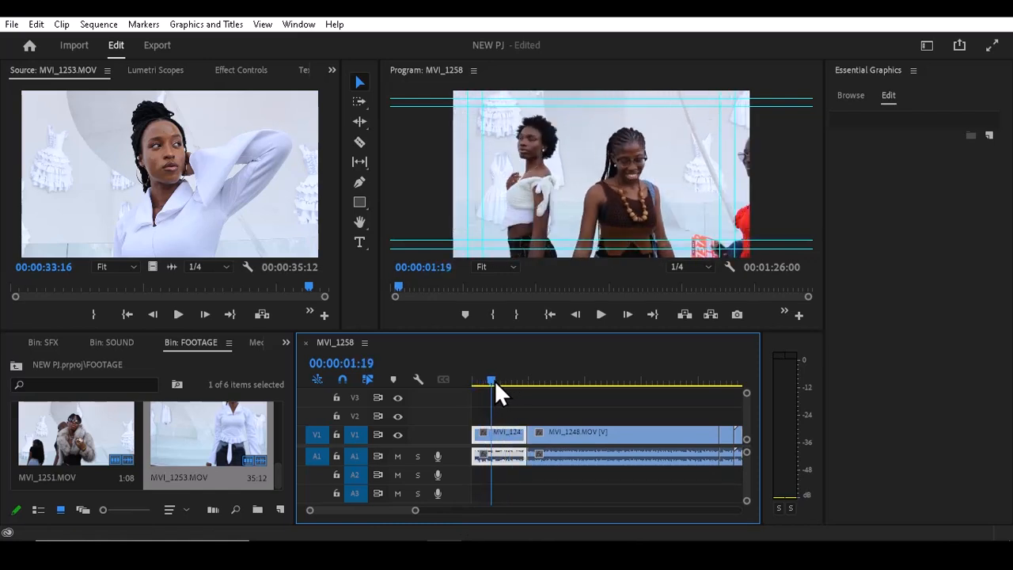
{"action": "left_click", "coordinate": [504, 432]}
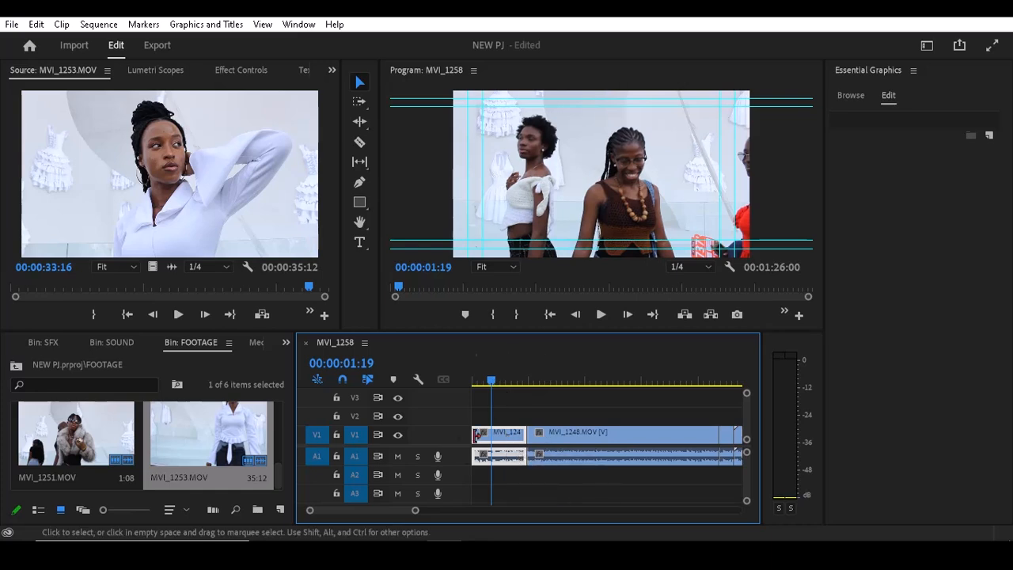
{"action": "left_click", "coordinate": [360, 143]}
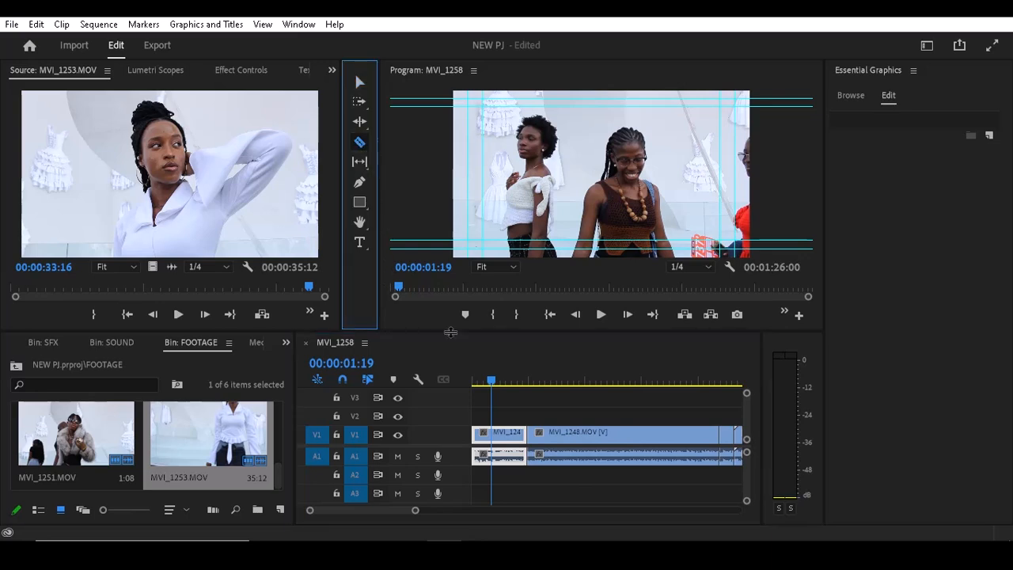
{"action": "left_click", "coordinate": [498, 436]}
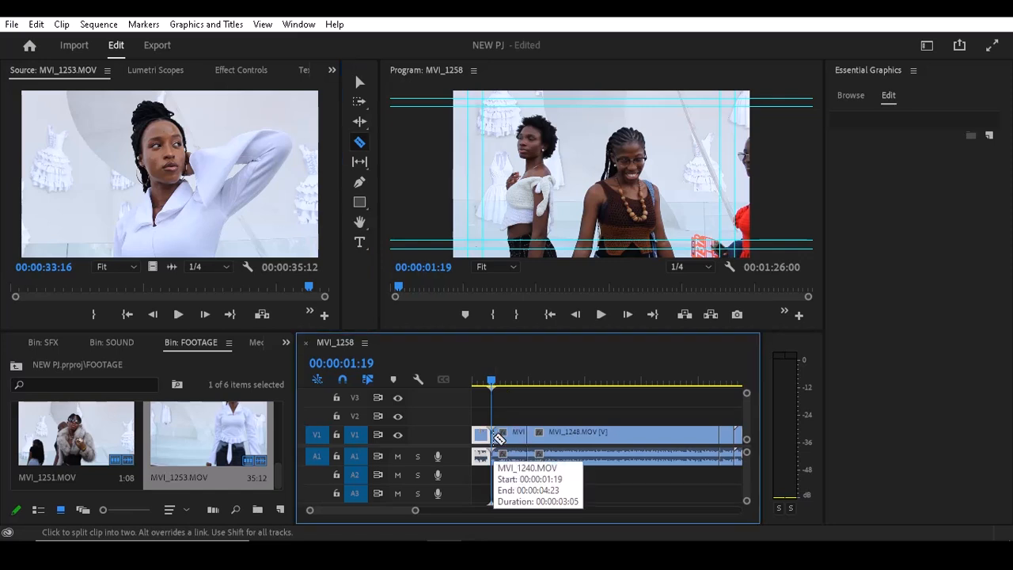
{"action": "key", "text": "v"}
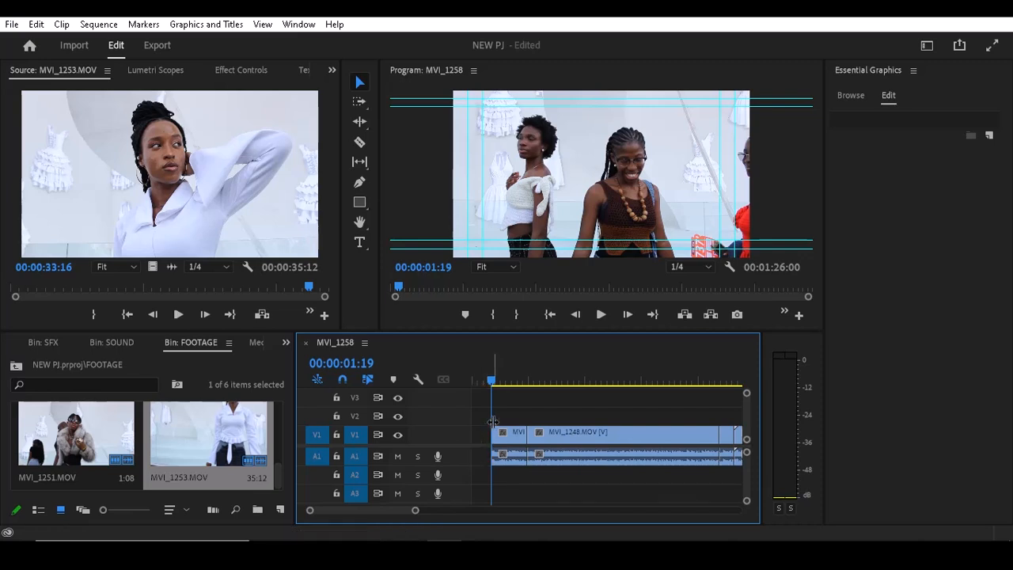
{"action": "key", "text": "Delete"}
Select all remaining clips and move them together to the start of the sequence, closing the gap before MVI_1240.MOV.
{"action": "left_click_drag", "start_coordinate": [415, 512], "coordinate": [474, 512]}
{"action": "left_click_drag", "start_coordinate": [483, 414], "coordinate": [728, 490]}
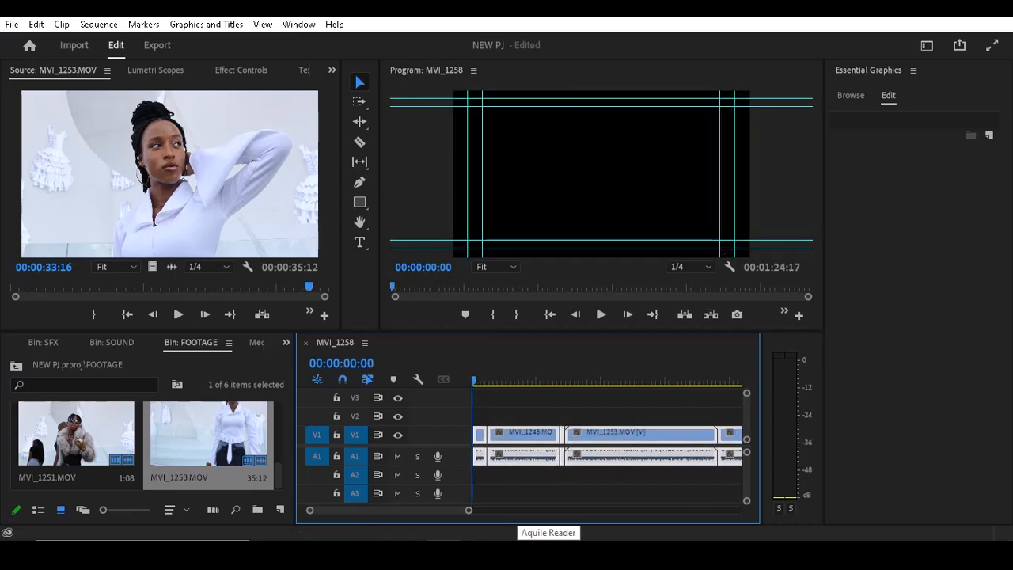
{"action": "key", "text": "minus"}
{"action": "key", "text": "minus"}
{"action": "key", "text": "equal"}
{"action": "key", "text": "equal"}
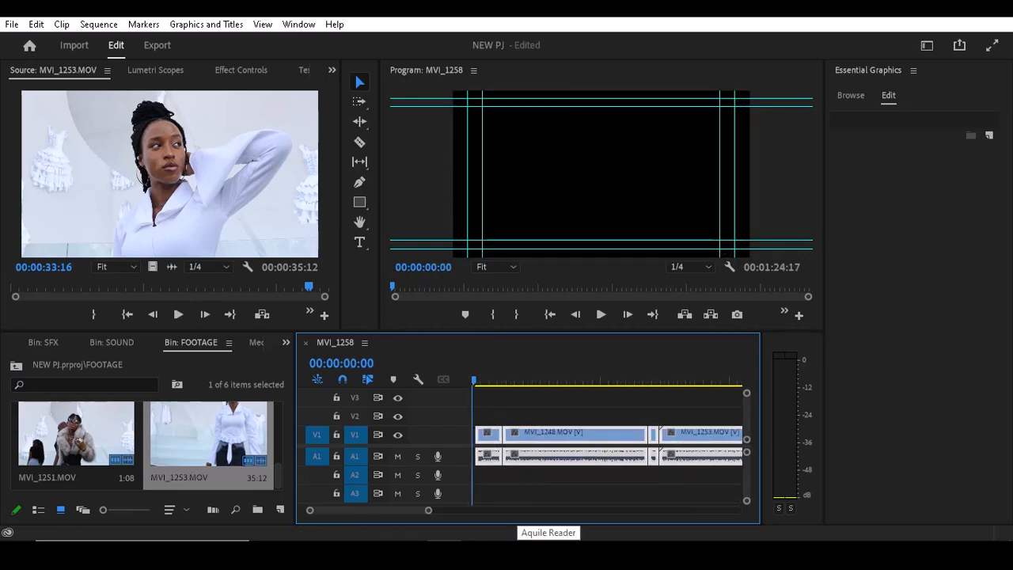
{"action": "key", "text": "equal"}
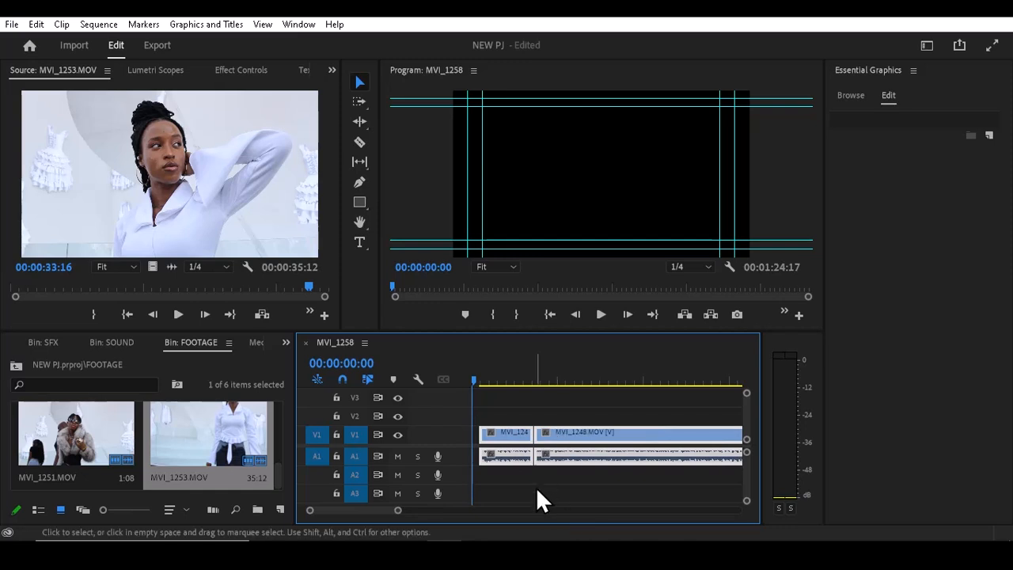
{"action": "key", "text": "minus"}
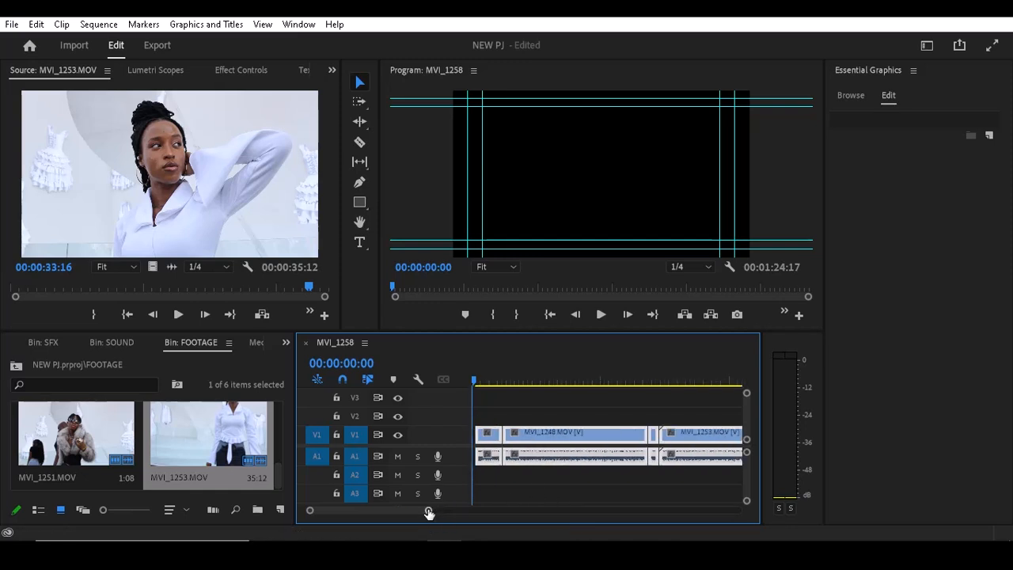
{"action": "left_click_drag", "start_coordinate": [428, 512], "coordinate": [558, 522]}
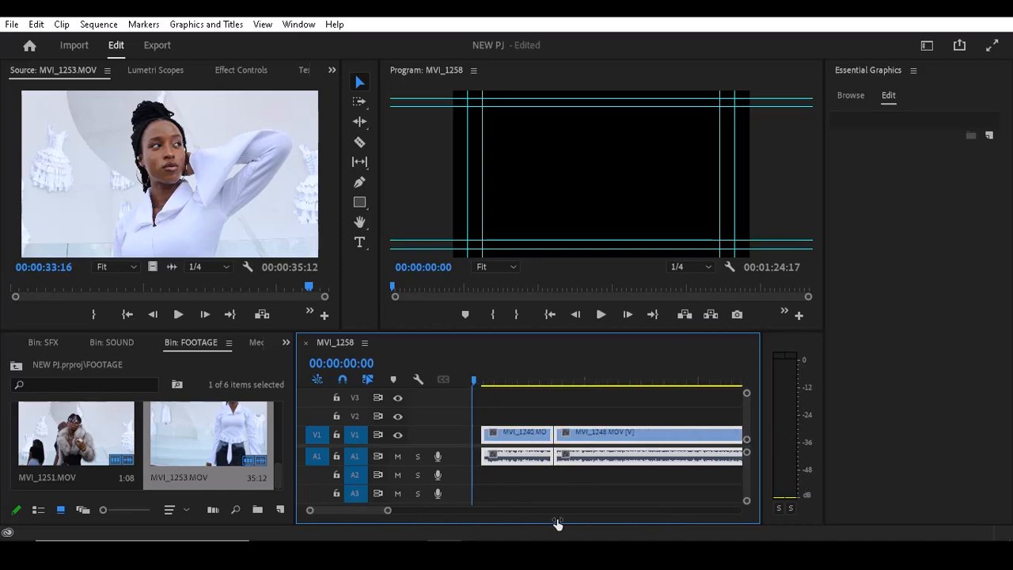
{"action": "left_click_drag", "start_coordinate": [484, 444], "coordinate": [481, 443]}
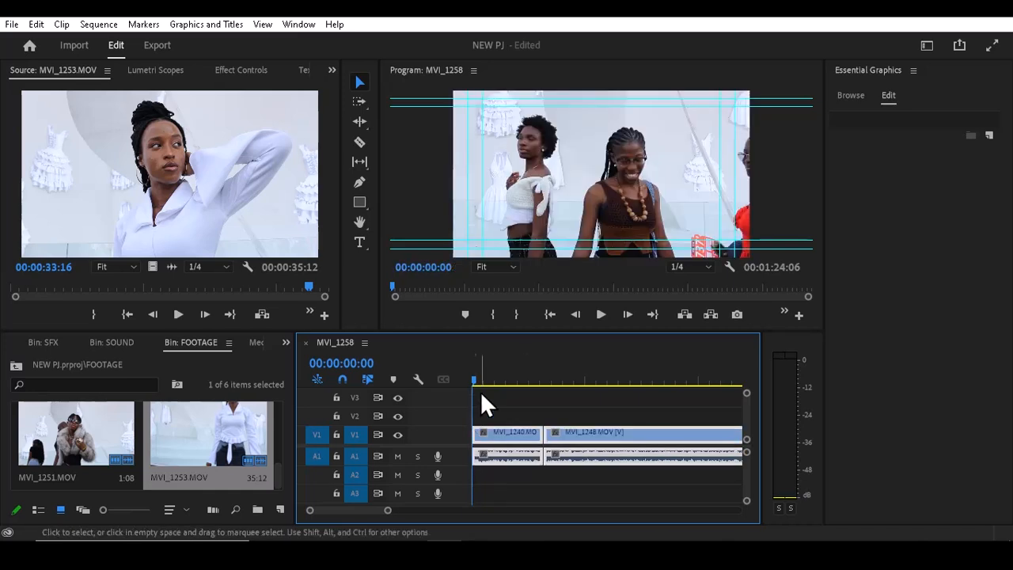
Split the MVI_1240.MOV clip at 00:00:02:20 and delete the short piece after the cut.
{"action": "left_click_drag", "start_coordinate": [474, 378], "coordinate": [540, 387]}
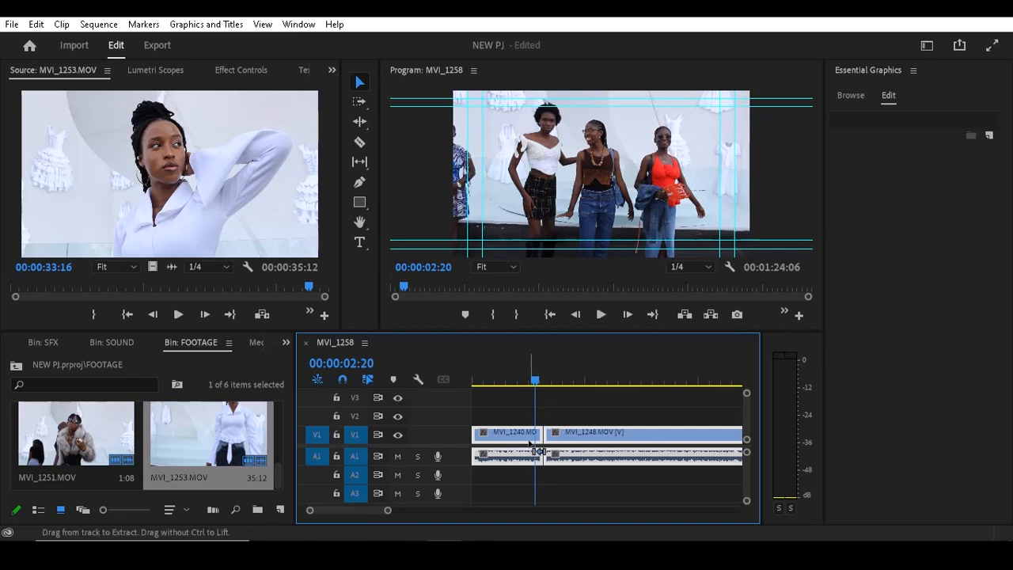
{"action": "key", "text": "ctrl+k"}
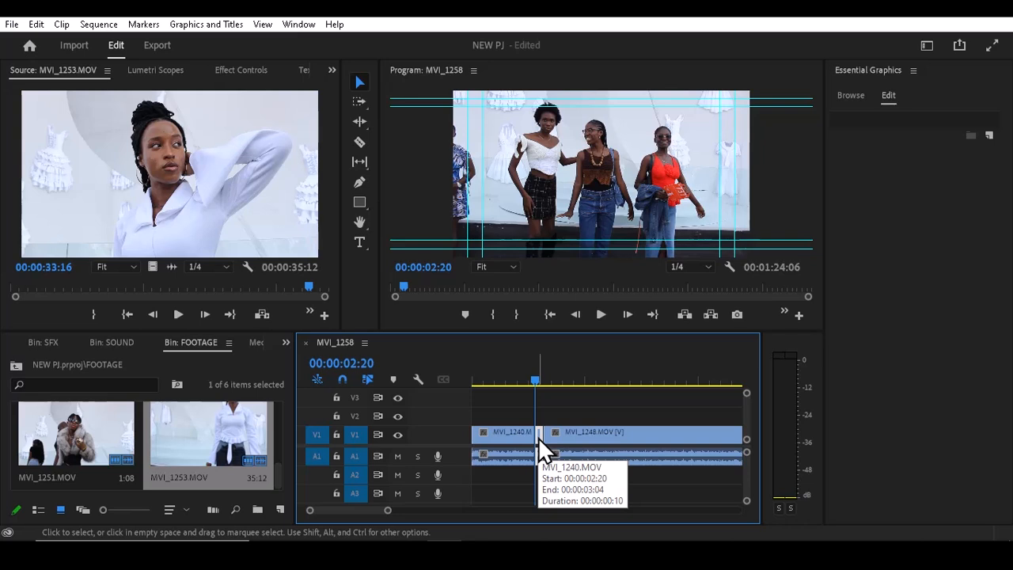
{"action": "left_click", "coordinate": [538, 437]}
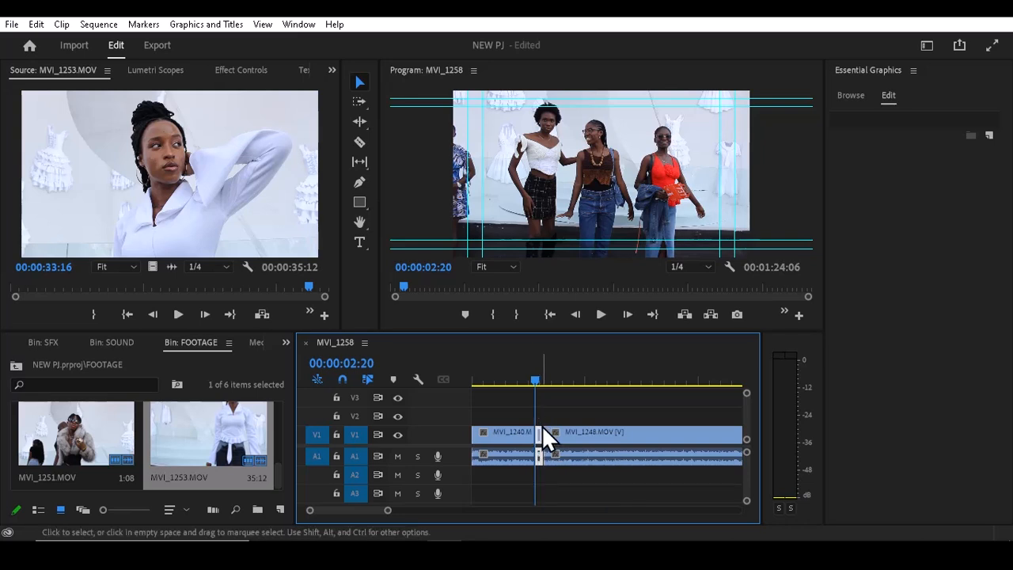
{"action": "key", "text": "Delete"}
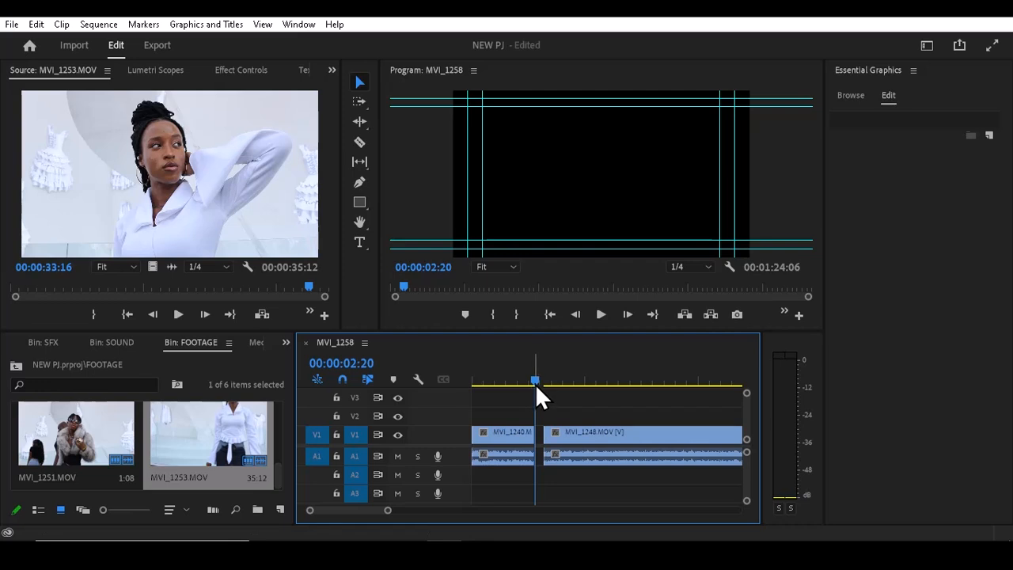
Scrub the end of MVI_1240.MOV to 00:00:02:11 and move the MVI_1248.MOV clip back against it to close the gap.
{"action": "left_click_drag", "start_coordinate": [535, 383], "coordinate": [525, 385]}
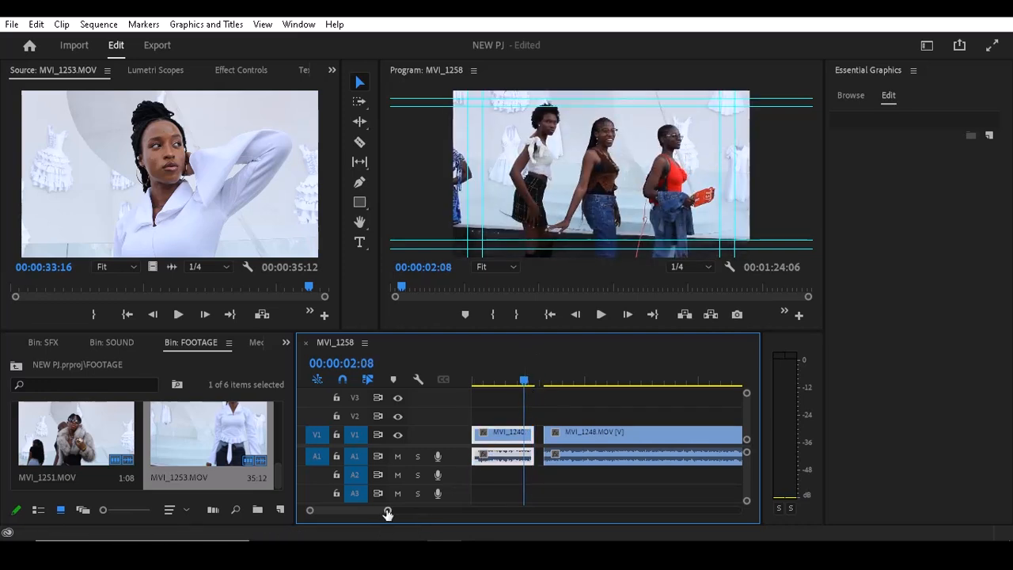
{"action": "left_click_drag", "start_coordinate": [387, 512], "coordinate": [417, 513]}
{"action": "left_click", "coordinate": [527, 434]}
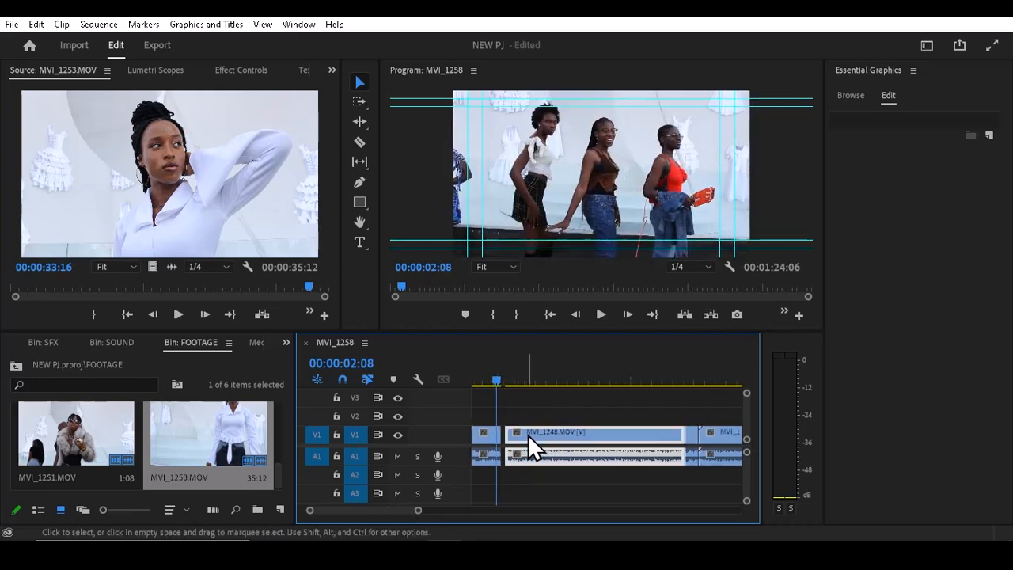
{"action": "mouse_move", "coordinate": [496, 380]}
{"action": "left_mouse_down"}
{"action": "mouse_move", "coordinate": [529, 397]}
{"action": "mouse_move", "coordinate": [514, 380]}
{"action": "mouse_move", "coordinate": [494, 382]}
{"action": "left_mouse_up"}
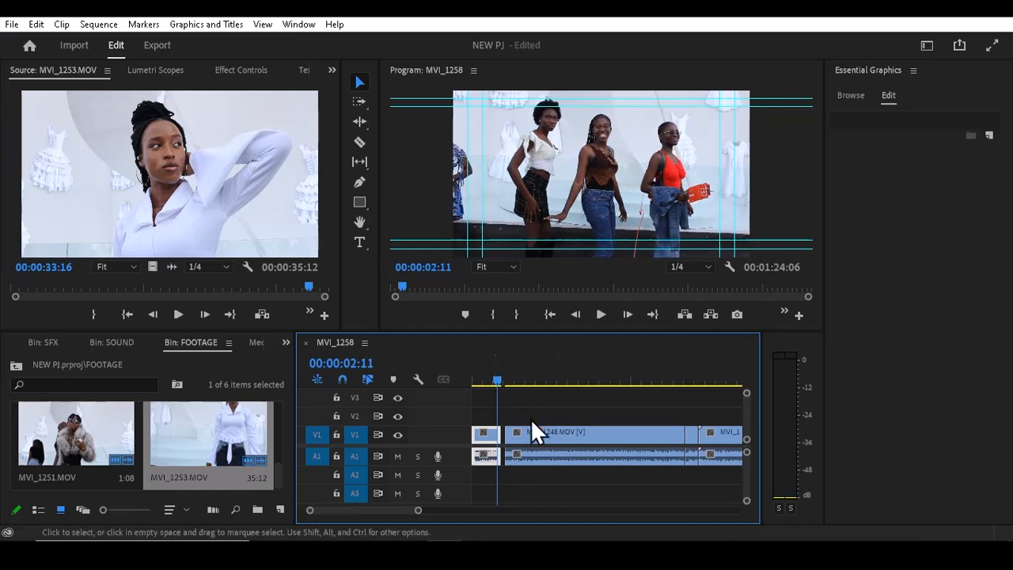
{"action": "left_click_drag", "start_coordinate": [555, 438], "coordinate": [552, 438]}
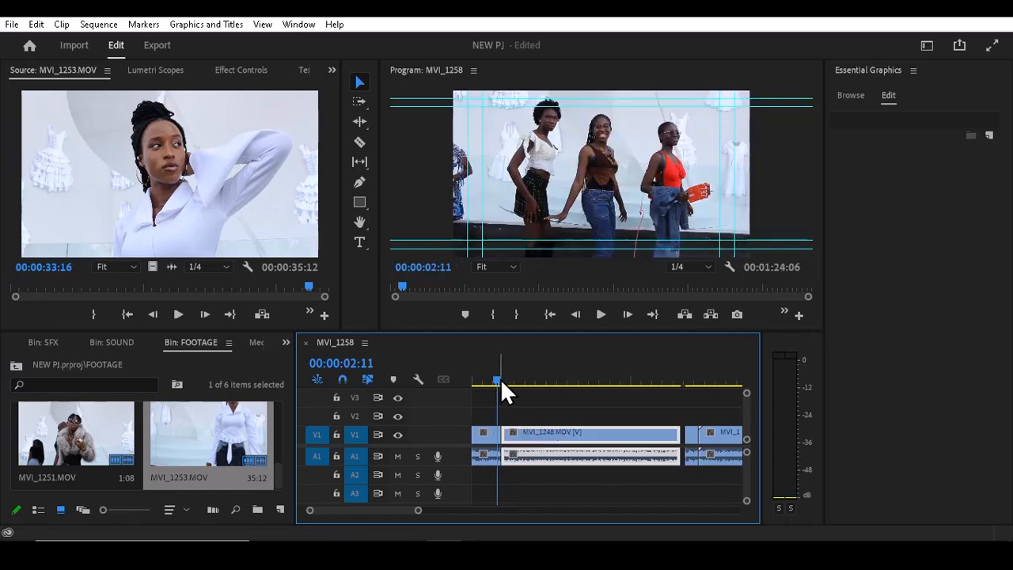
Split the MVI_1248.MOV clip at 00:00:17:20 and delete the piece after the cut.
{"action": "left_click_drag", "start_coordinate": [500, 378], "coordinate": [660, 393]}
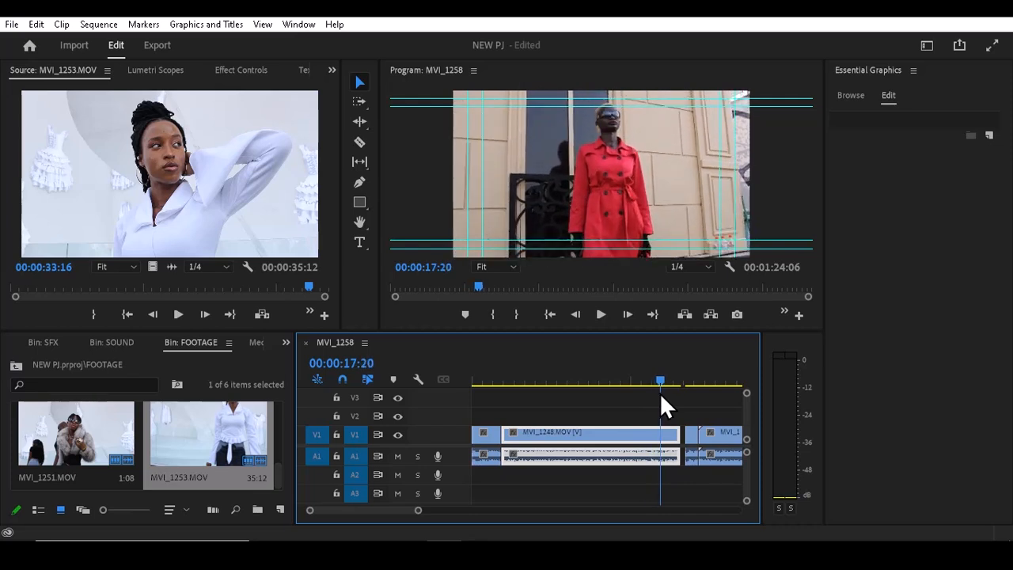
{"action": "key", "text": "ctrl+k"}
{"action": "left_click", "coordinate": [671, 436]}
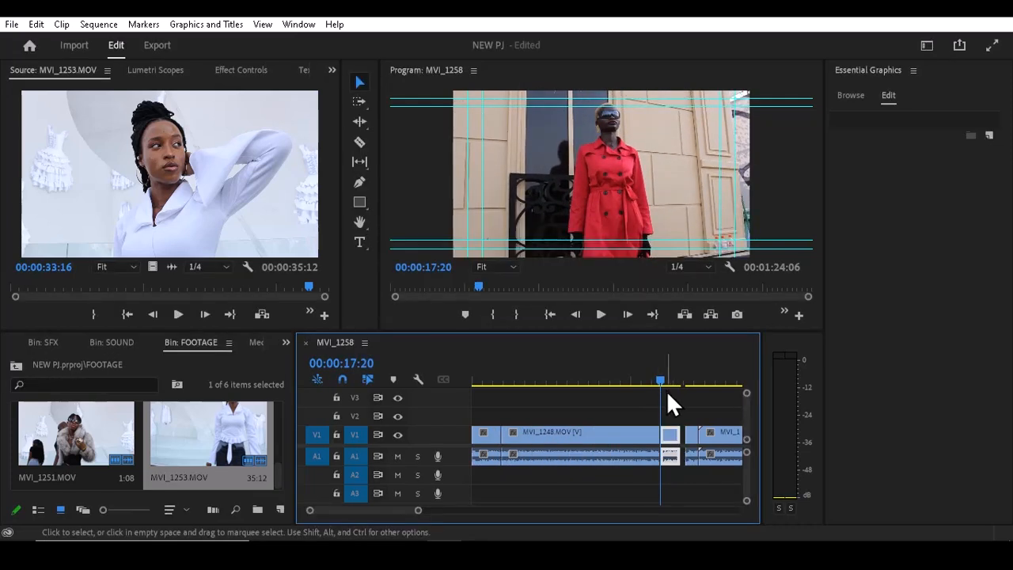
{"action": "left_click", "coordinate": [665, 434]}
{"action": "key", "text": "Delete"}
Move the short clip after MVI_1248.MOV back against it and scrub to 00:00:18:10 to check it.
{"action": "left_click", "coordinate": [639, 381]}
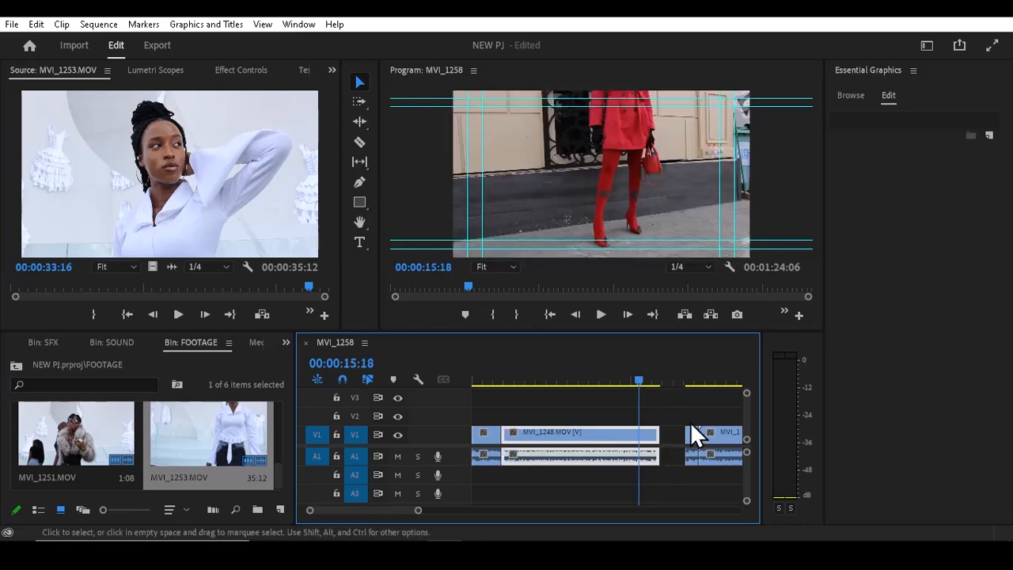
{"action": "left_click_drag", "start_coordinate": [689, 439], "coordinate": [671, 439]}
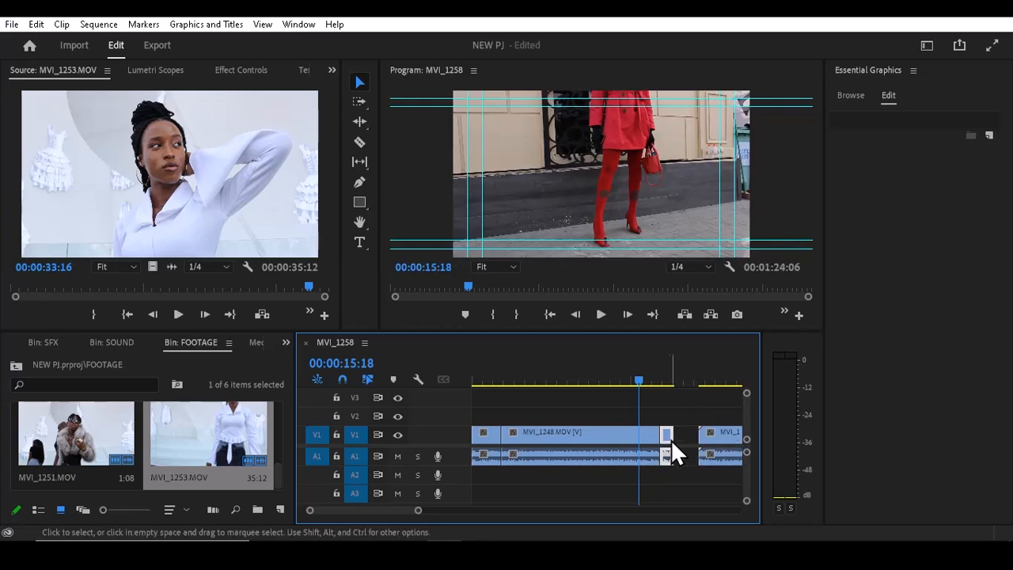
{"action": "left_click_drag", "start_coordinate": [635, 379], "coordinate": [665, 385]}
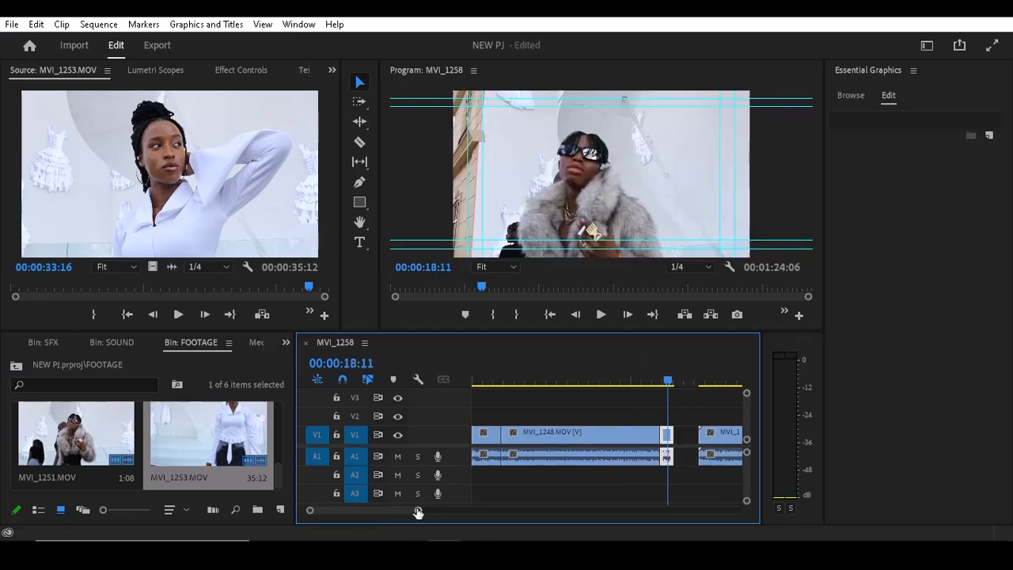
{"action": "left_click_drag", "start_coordinate": [418, 512], "coordinate": [431, 513]}
{"action": "mouse_move", "coordinate": [613, 376]}
{"action": "left_mouse_down"}
{"action": "mouse_move", "coordinate": [598, 382]}
{"action": "mouse_move", "coordinate": [616, 379]}
{"action": "left_mouse_up"}
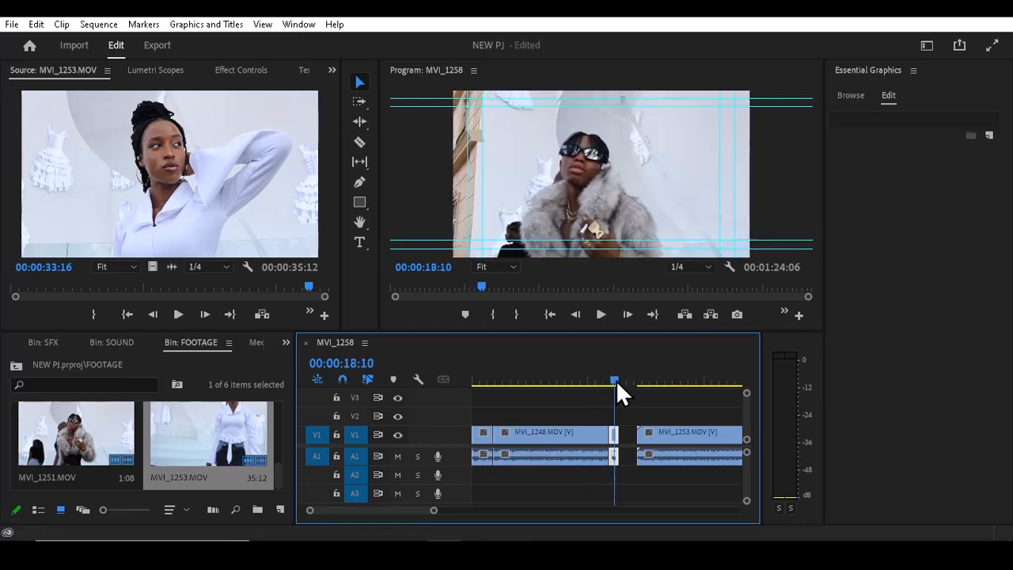
Move the MVI_1253.MOV clip back against the short clip before it and scrub its opening to 00:00:23:01.
{"action": "left_click", "coordinate": [673, 430]}
{"action": "left_click_drag", "start_coordinate": [673, 431], "coordinate": [655, 431]}
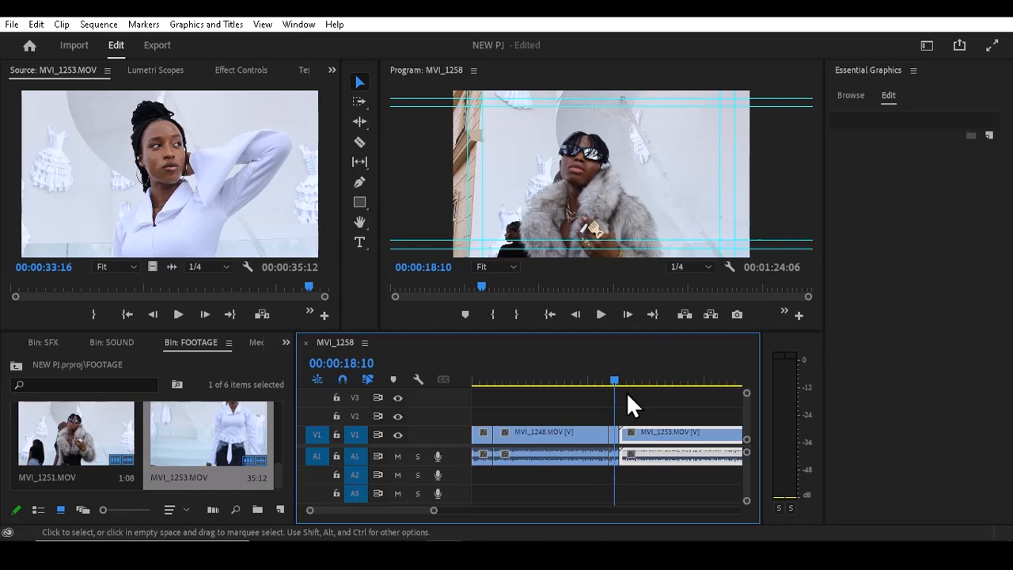
{"action": "left_click_drag", "start_coordinate": [615, 378], "coordinate": [624, 378]}
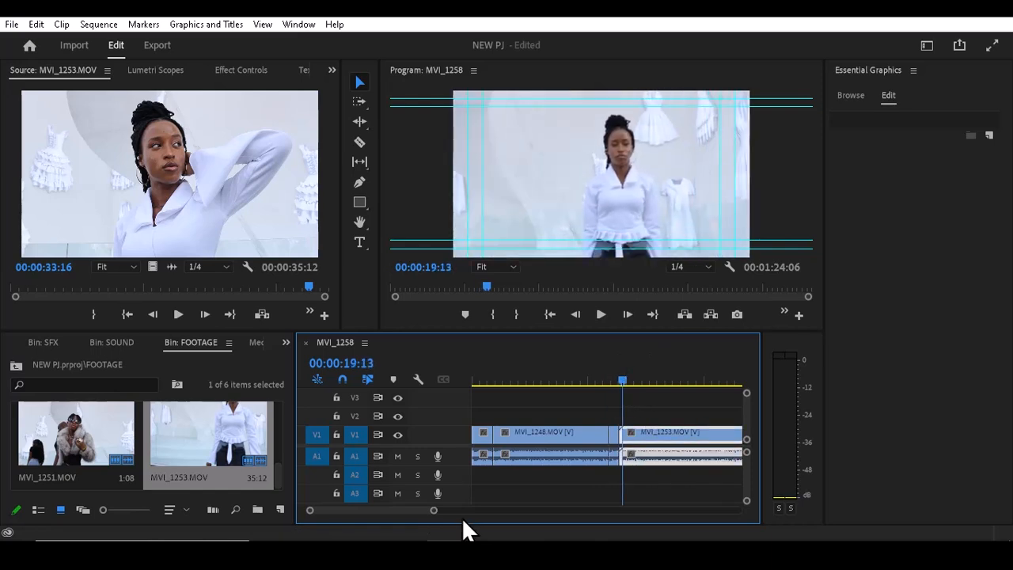
{"action": "left_click_drag", "start_coordinate": [434, 510], "coordinate": [454, 511]}
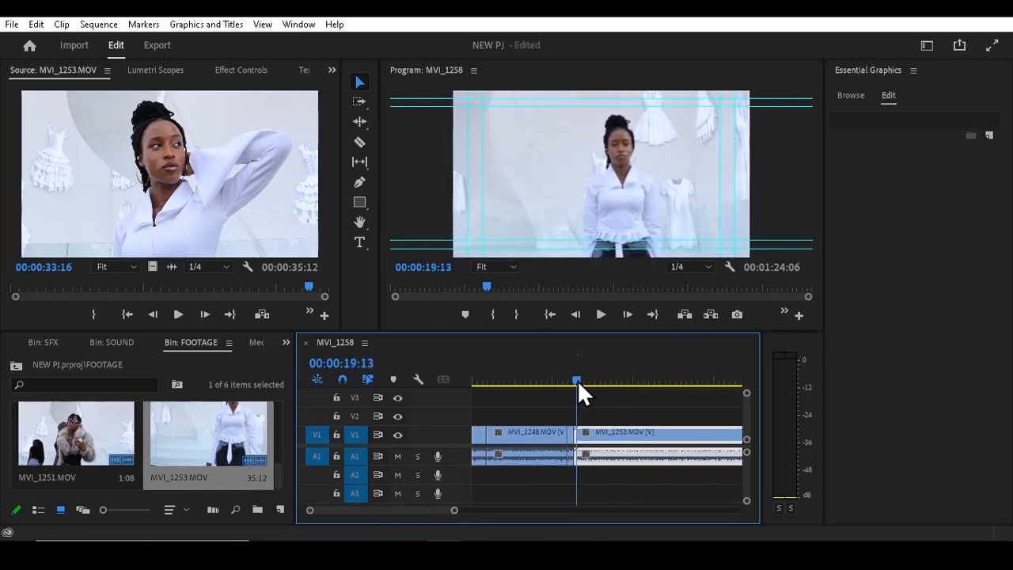
{"action": "left_click_drag", "start_coordinate": [572, 380], "coordinate": [592, 378]}
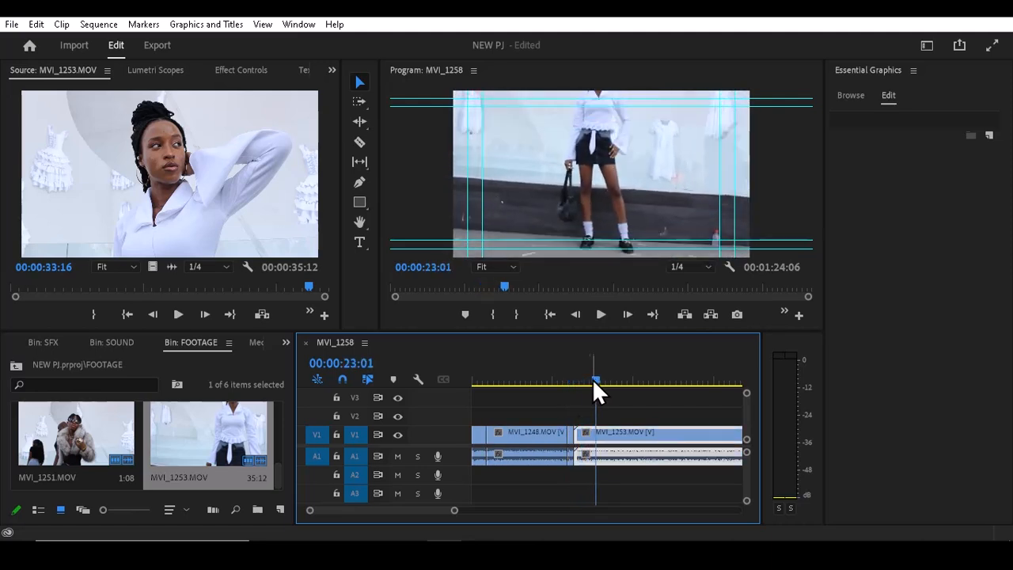
Scrub through MVI_1253.MOV, split it at 00:00:44:09 and delete the piece after the cut.
{"action": "left_click_drag", "start_coordinate": [453, 512], "coordinate": [479, 511]}
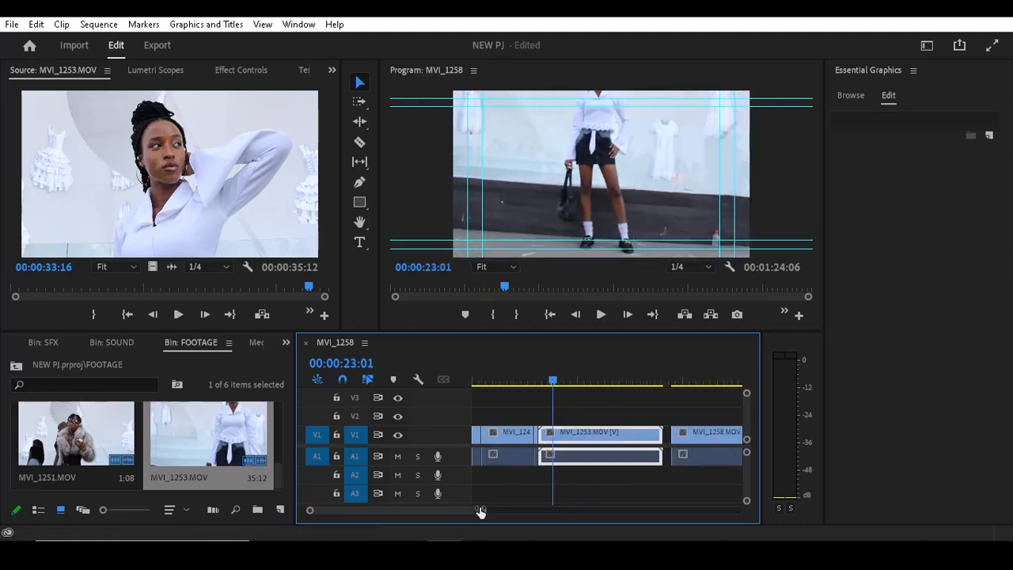
{"action": "left_click_drag", "start_coordinate": [550, 375], "coordinate": [639, 376]}
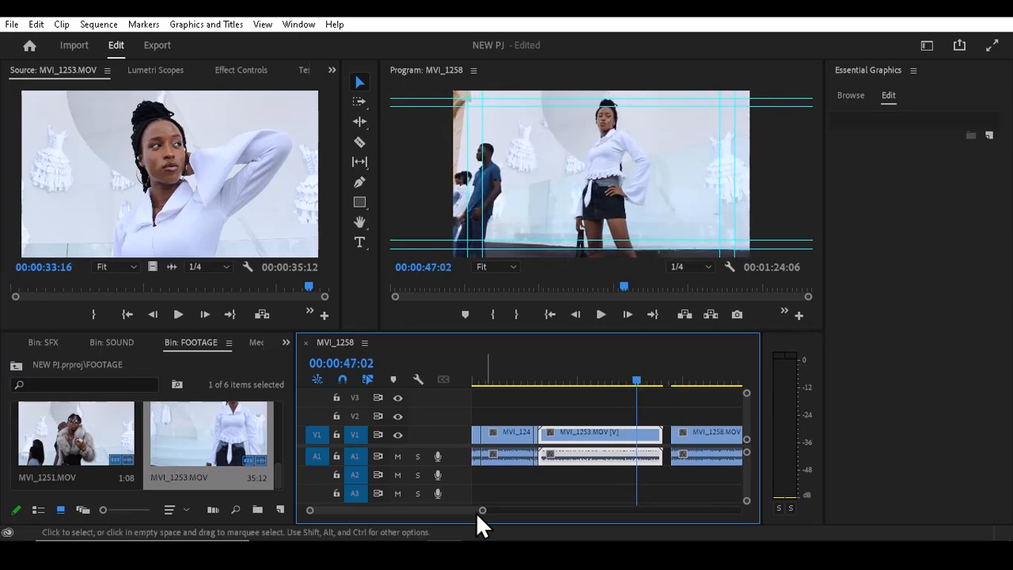
{"action": "left_click_drag", "start_coordinate": [483, 511], "coordinate": [449, 511]}
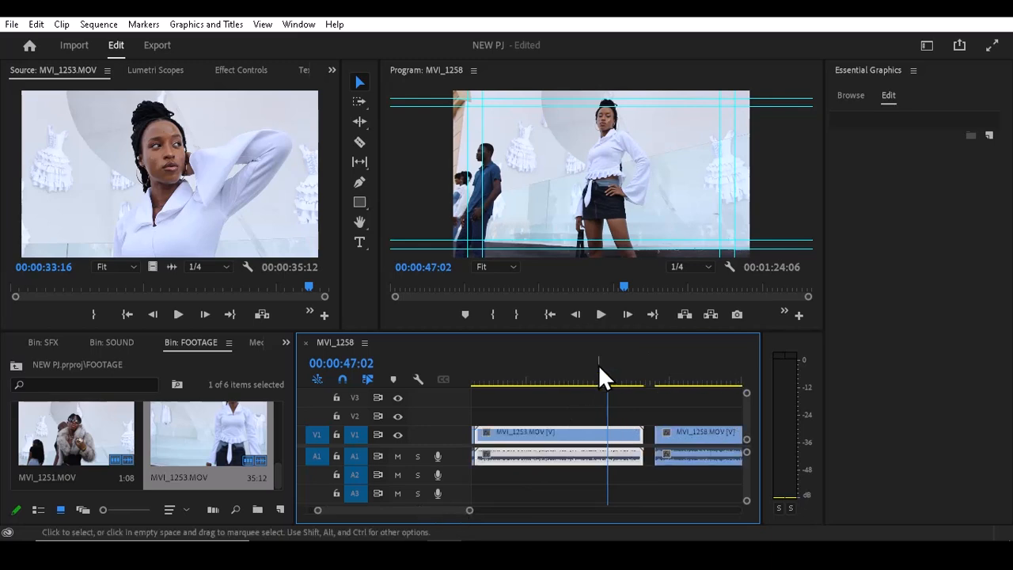
{"action": "left_click_drag", "start_coordinate": [606, 377], "coordinate": [592, 392]}
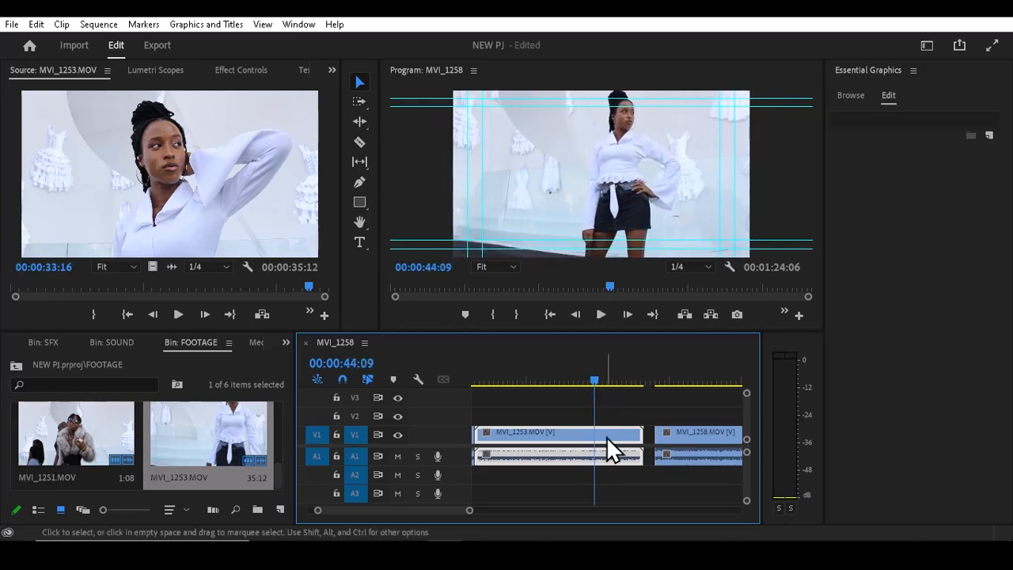
{"action": "key", "text": "ctrl+k"}
{"action": "left_click", "coordinate": [614, 437]}
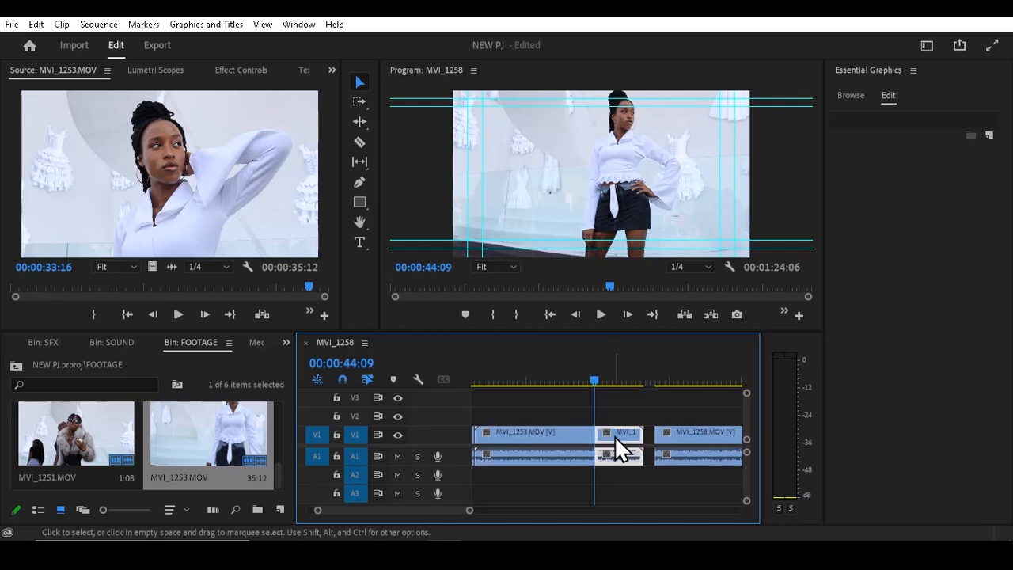
{"action": "key", "text": "Delete"}
Move the MVI_1258.MOV clip back against MVI_1253.MOV to close the gap, then scrub both clips to 00:00:35:17.
{"action": "left_click_drag", "start_coordinate": [679, 433], "coordinate": [625, 441]}
{"action": "left_click_drag", "start_coordinate": [583, 383], "coordinate": [673, 393]}
{"action": "left_click_drag", "start_coordinate": [470, 511], "coordinate": [510, 508]}
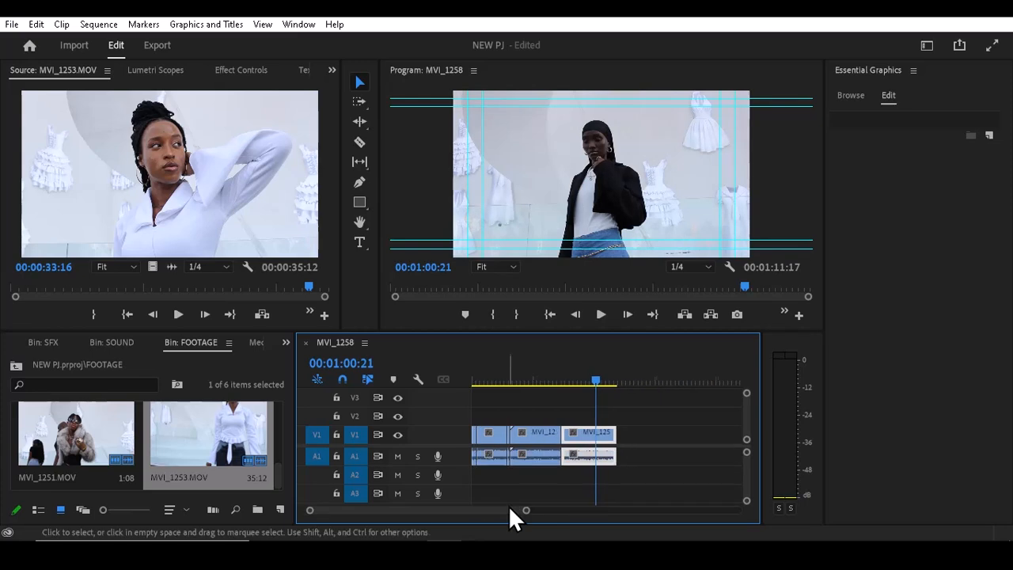
{"action": "left_click_drag", "start_coordinate": [597, 378], "coordinate": [545, 392]}
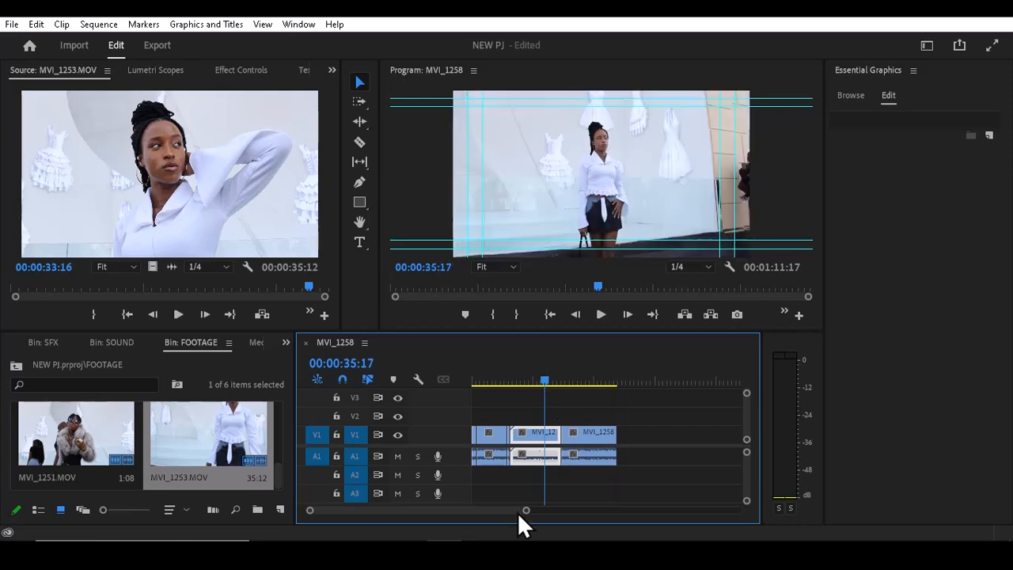
{"action": "left_click_drag", "start_coordinate": [528, 512], "coordinate": [491, 512]}
Play the sequence from 00:00:00:00, stop at 00:00:57:20 and select the MVI_1258.MOV clip under the playhead.
{"action": "key", "text": "Home"}
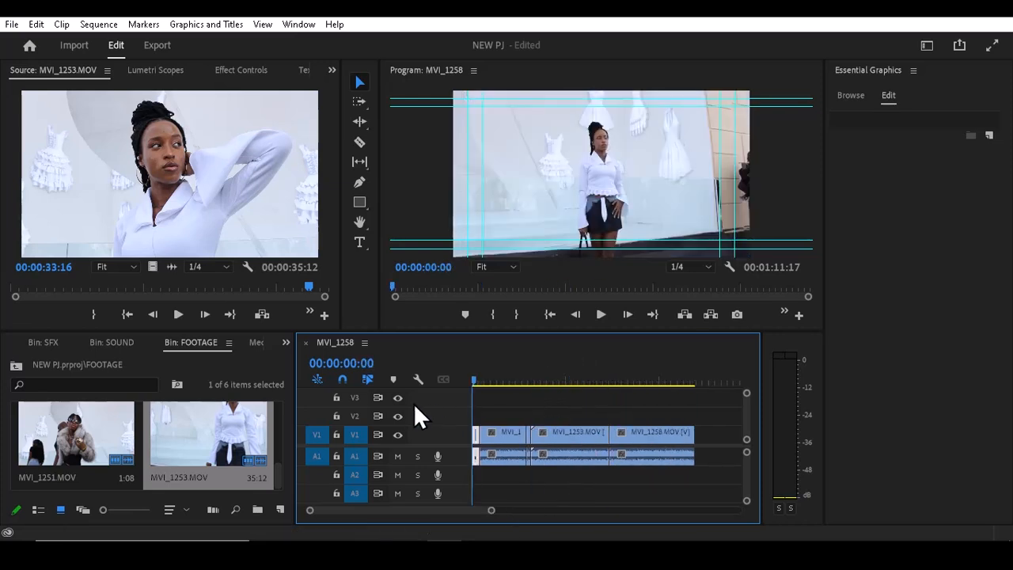
{"action": "key", "text": "space"}
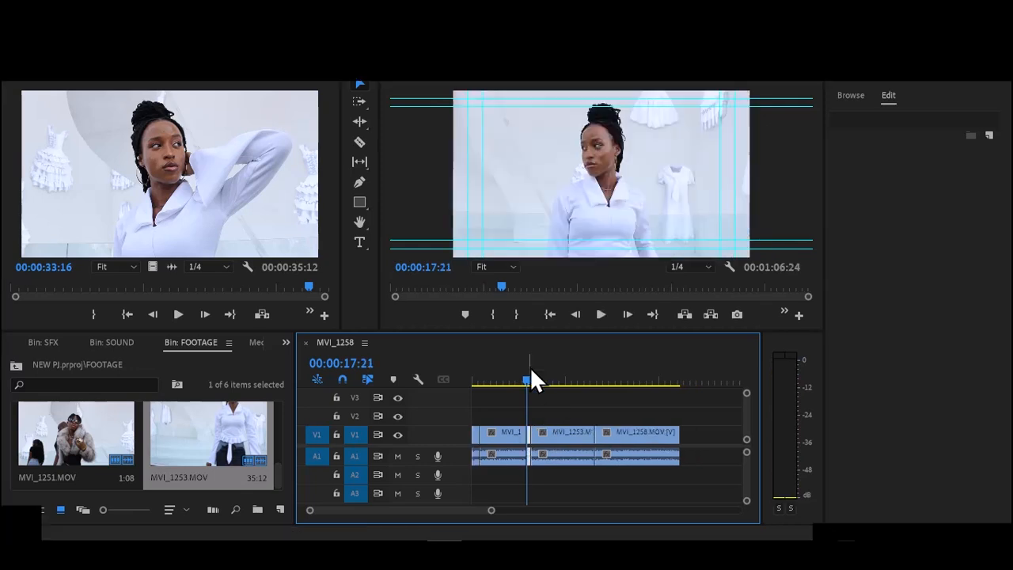
{"action": "key", "text": "space"}
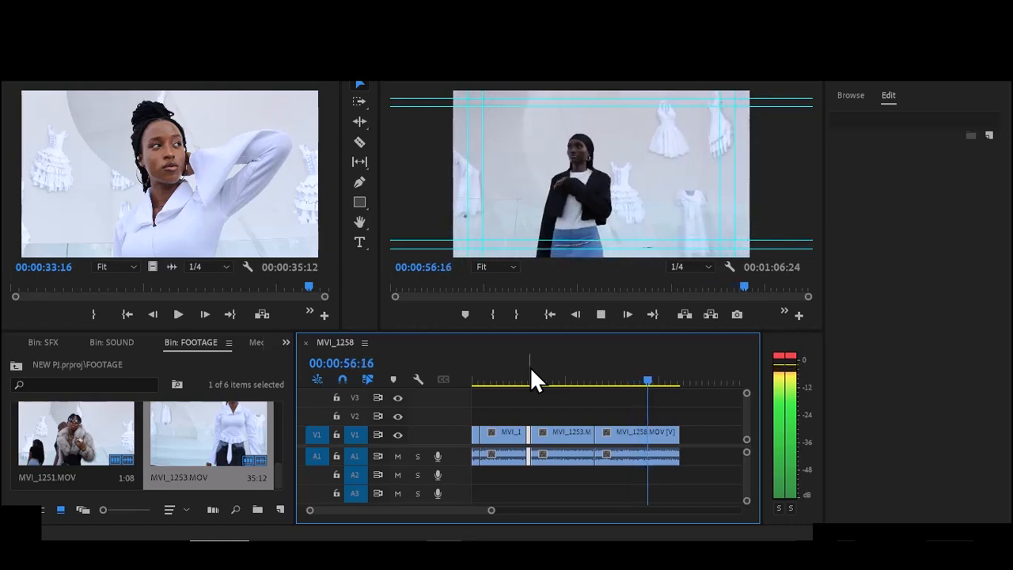
{"action": "key", "text": "space"}
{"action": "key", "text": "d"}
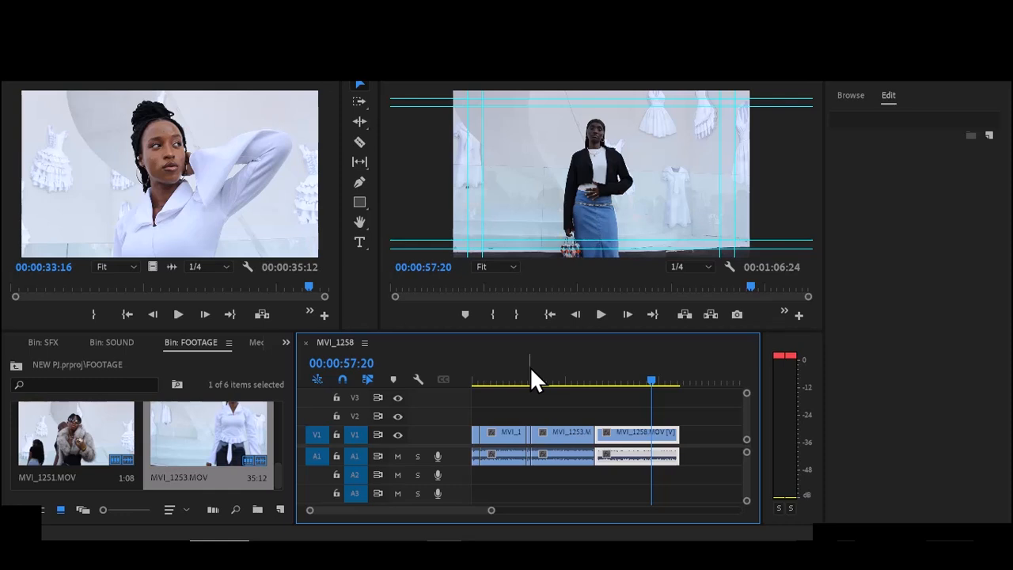
Scrub over the opening clips of the sequence and park the playhead at 00:00:01:18 in the first clip.
{"action": "left_click_drag", "start_coordinate": [479, 380], "coordinate": [546, 393]}
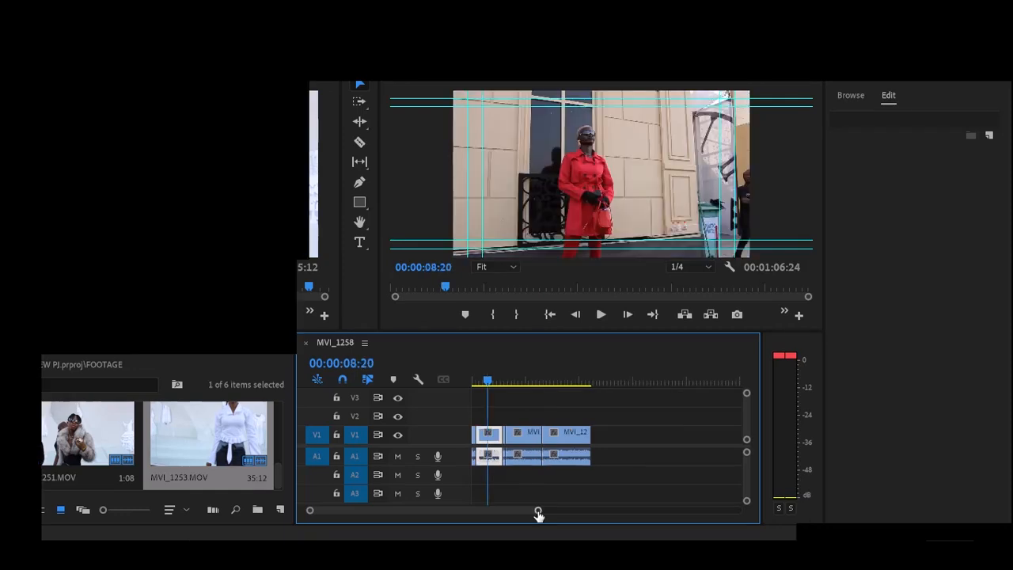
{"action": "left_click_drag", "start_coordinate": [540, 515], "coordinate": [492, 514]}
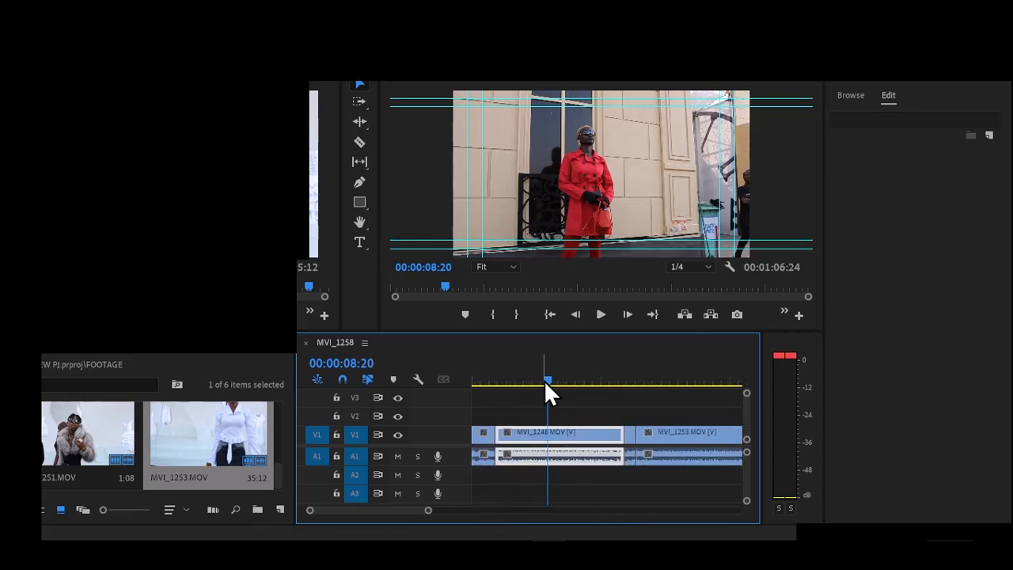
{"action": "left_click_drag", "start_coordinate": [544, 379], "coordinate": [485, 382]}
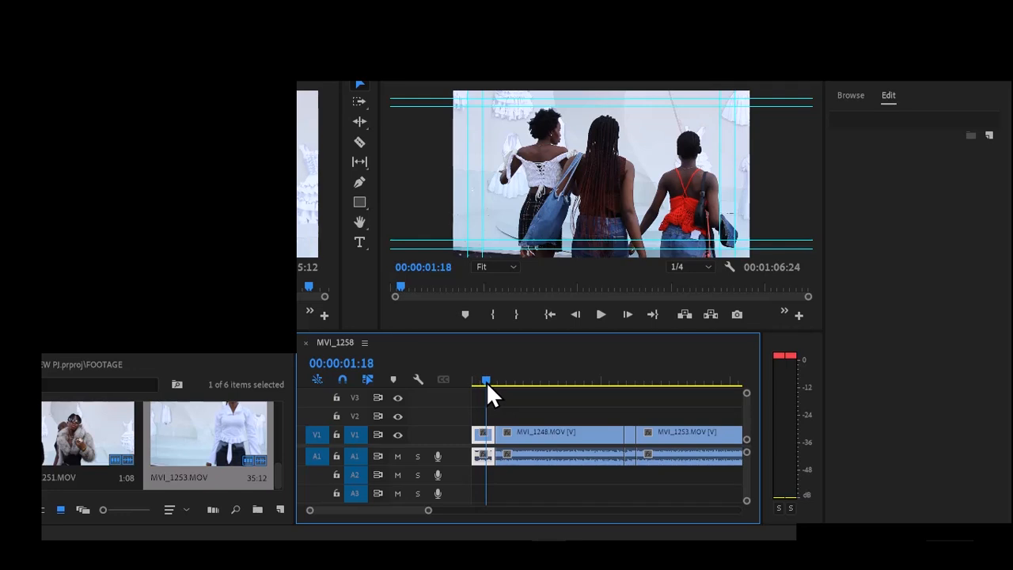
Show the Effects library and collapse the Audio Effects folder.
{"action": "left_click", "coordinate": [285, 342]}
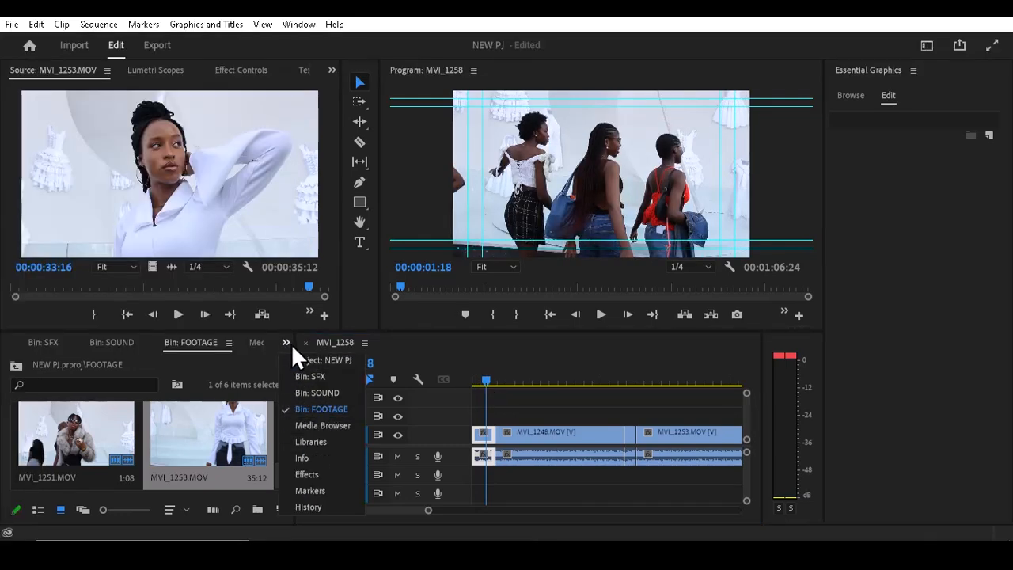
{"action": "left_click", "coordinate": [301, 478]}
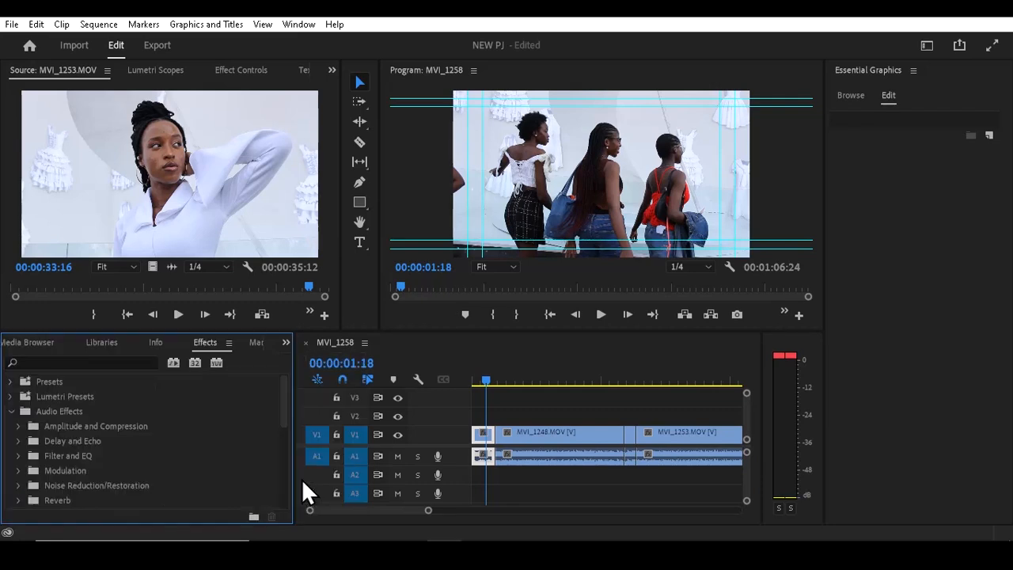
{"action": "left_click", "coordinate": [12, 411]}
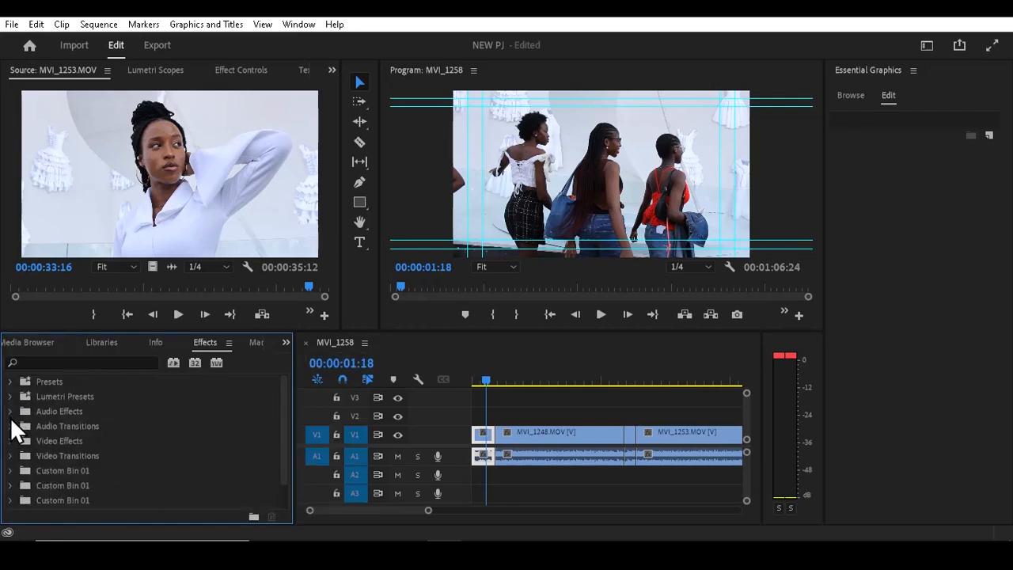
Expand the Video Transitions folder and its Dissolve subfolder in the effects library.
{"action": "left_click", "coordinate": [11, 456]}
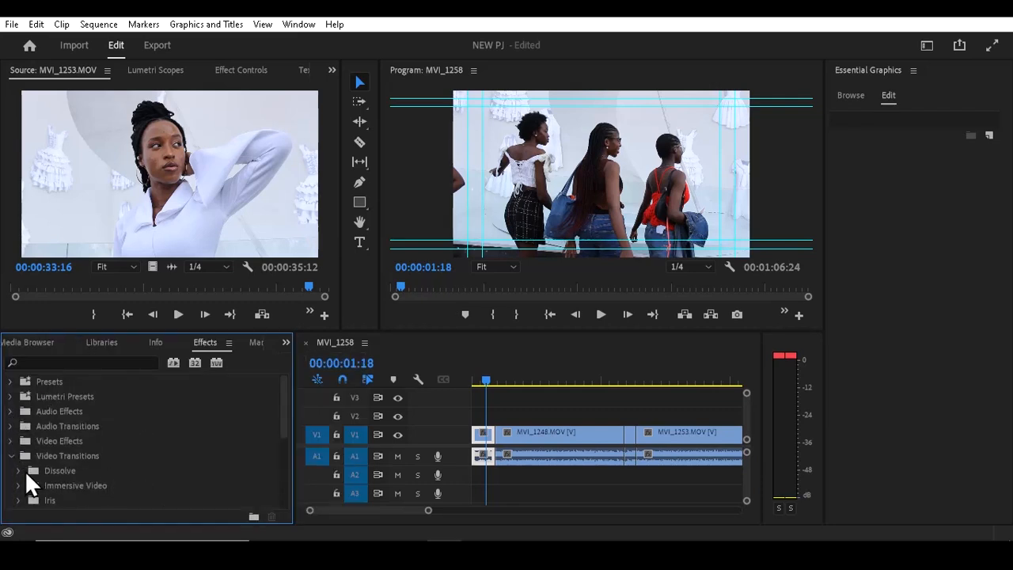
{"action": "left_click", "coordinate": [20, 470]}
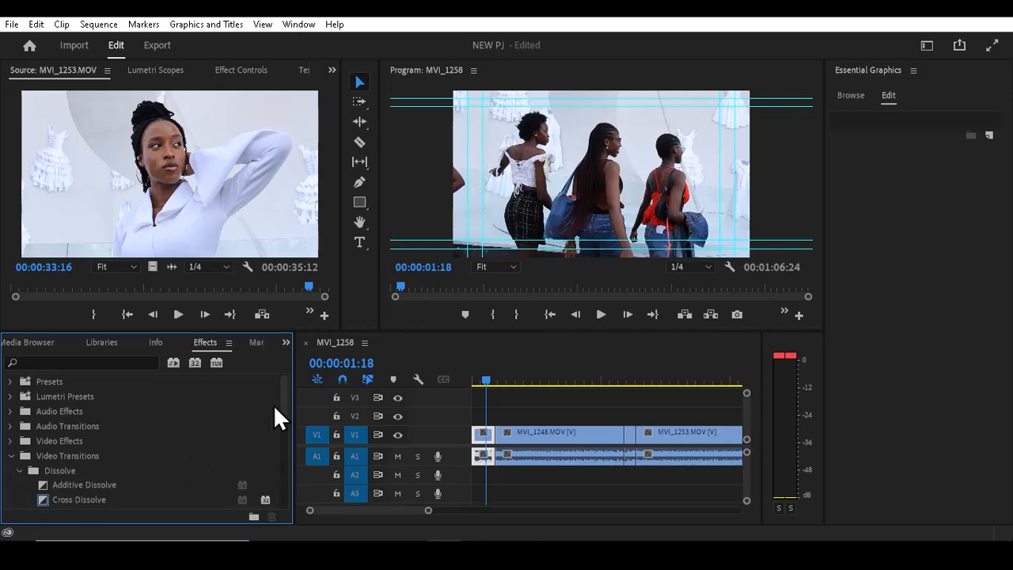
{"action": "left_click_drag", "start_coordinate": [282, 403], "coordinate": [281, 428]}
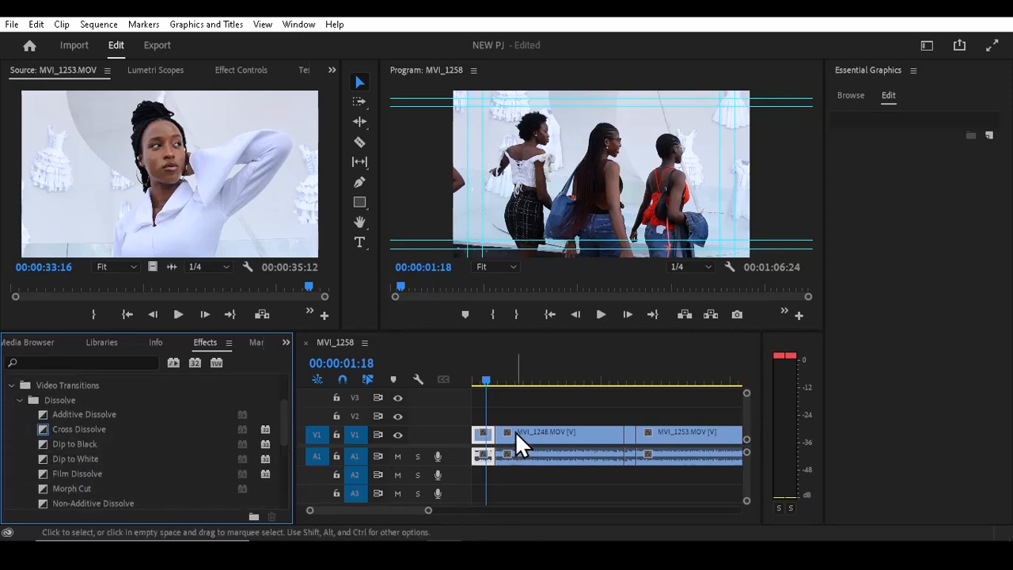
Apply the Dip to White transition at the cut between the first clip and MVI_1248.MOV on V1.
{"action": "left_click_drag", "start_coordinate": [486, 379], "coordinate": [489, 378]}
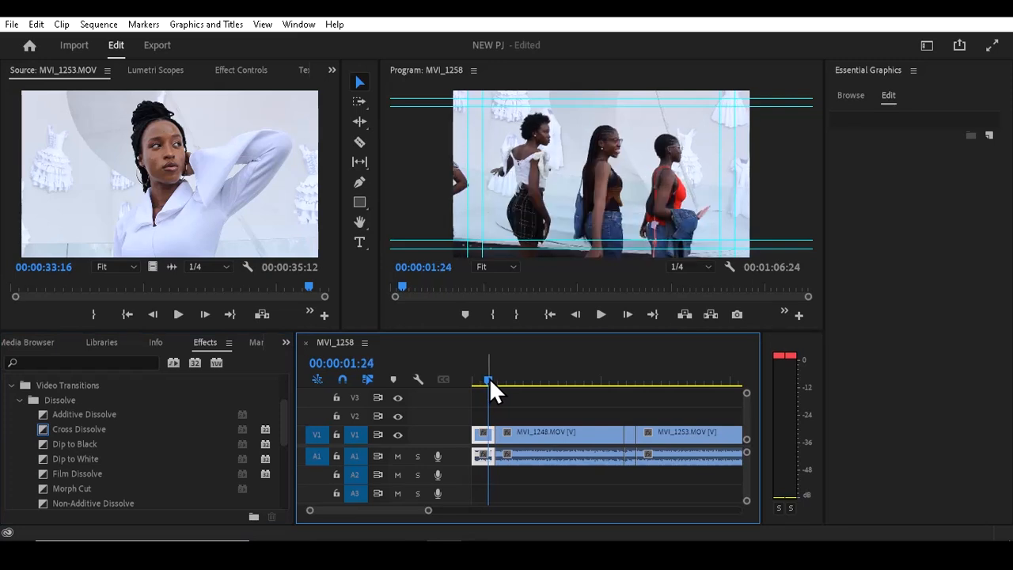
{"action": "mouse_move", "coordinate": [487, 378]}
{"action": "left_mouse_down"}
{"action": "mouse_move", "coordinate": [505, 379]}
{"action": "mouse_move", "coordinate": [489, 380]}
{"action": "left_mouse_up"}
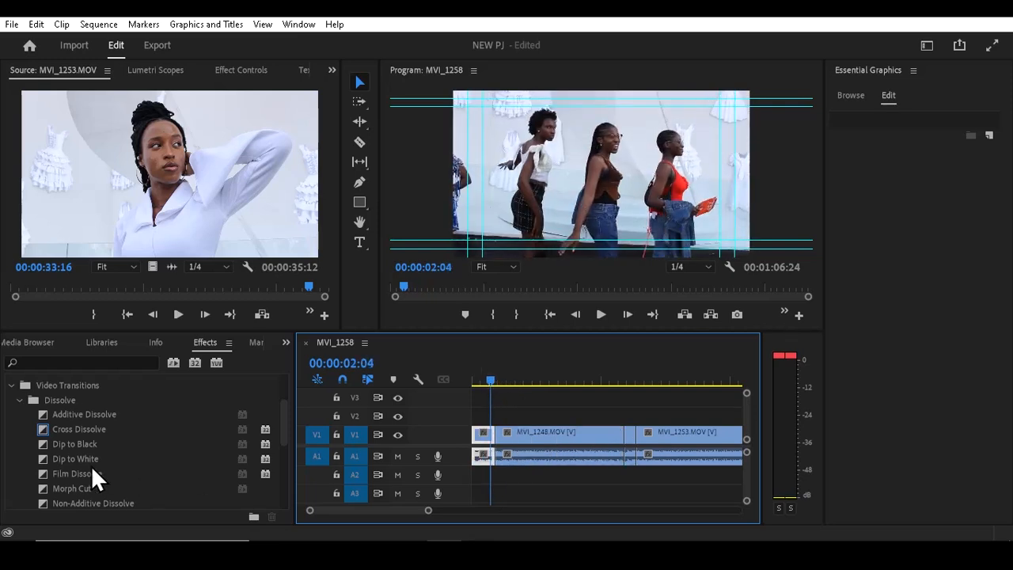
{"action": "left_click", "coordinate": [80, 444]}
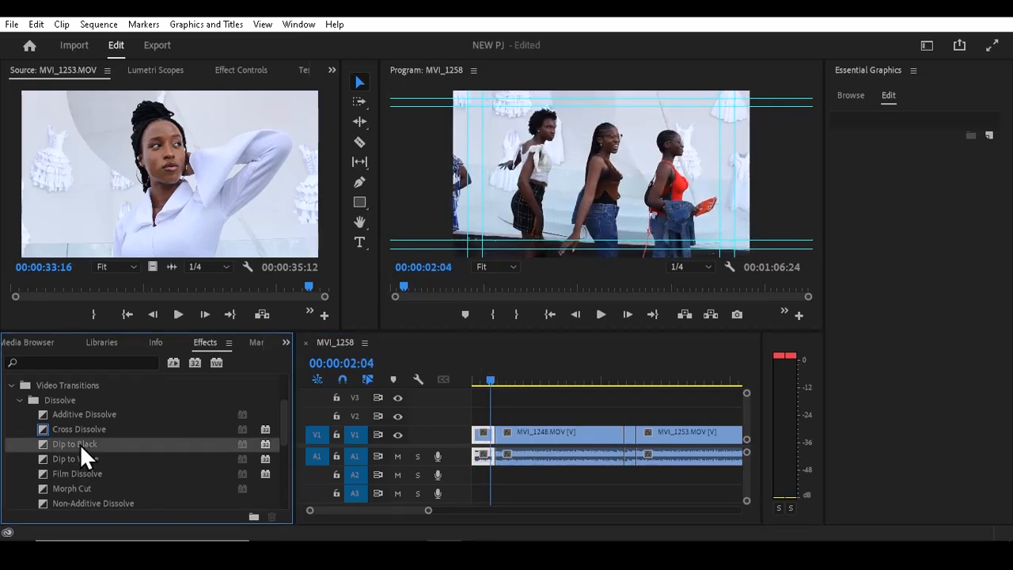
{"action": "left_click", "coordinate": [78, 458]}
{"action": "left_click_drag", "start_coordinate": [69, 456], "coordinate": [506, 453]}
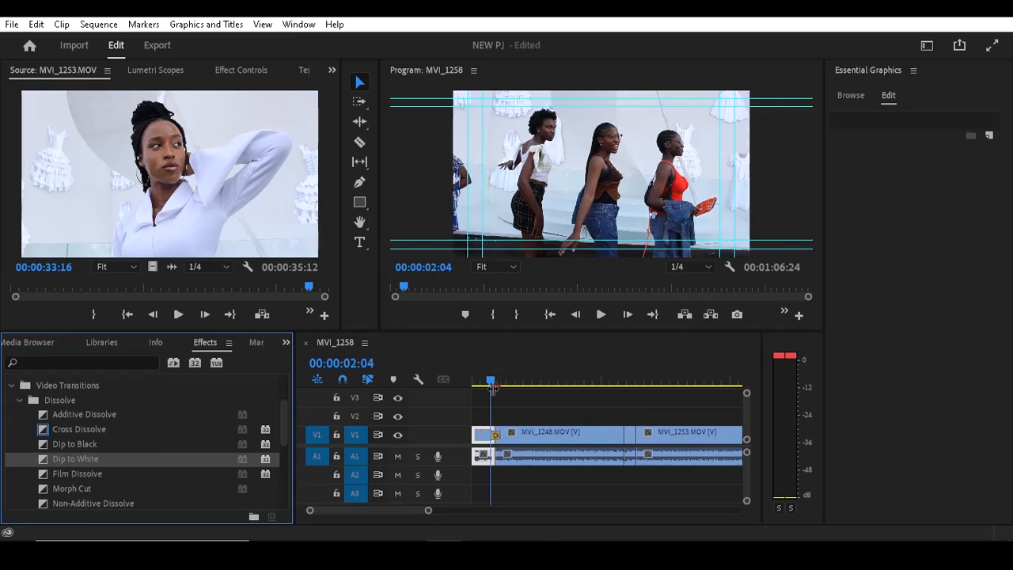
Scrub the Dip to White transition, then add a Cross Dissolve at the start of the MVI_1253.MOV clip.
{"action": "left_click", "coordinate": [484, 381]}
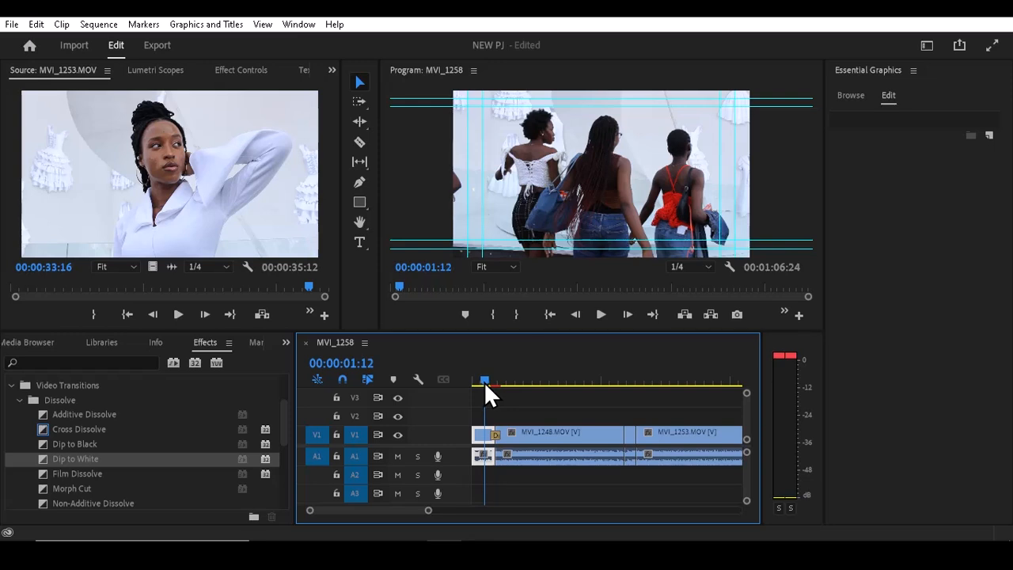
{"action": "left_click_drag", "start_coordinate": [484, 382], "coordinate": [650, 380]}
{"action": "left_click", "coordinate": [82, 429]}
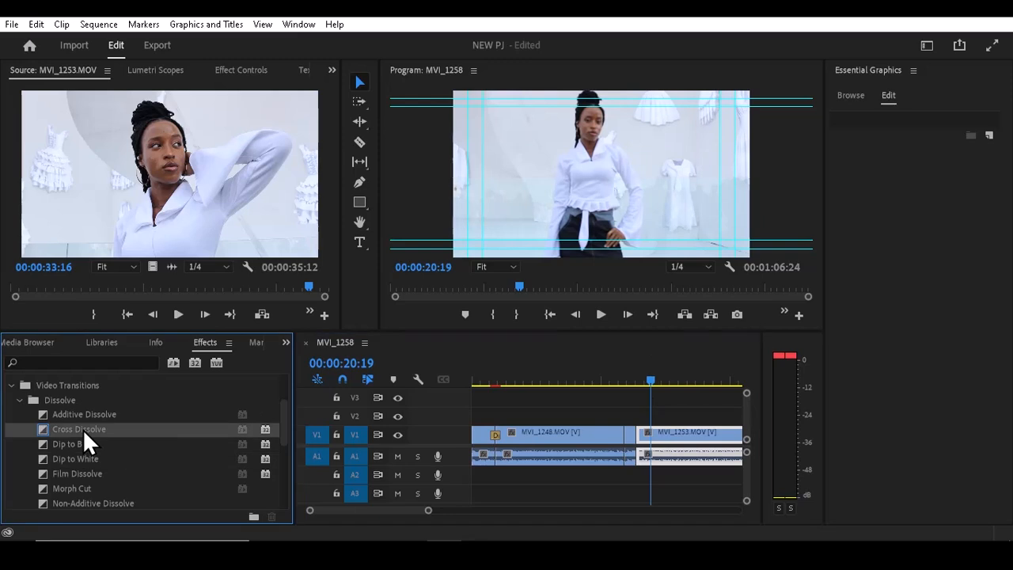
{"action": "left_click_drag", "start_coordinate": [69, 429], "coordinate": [638, 435]}
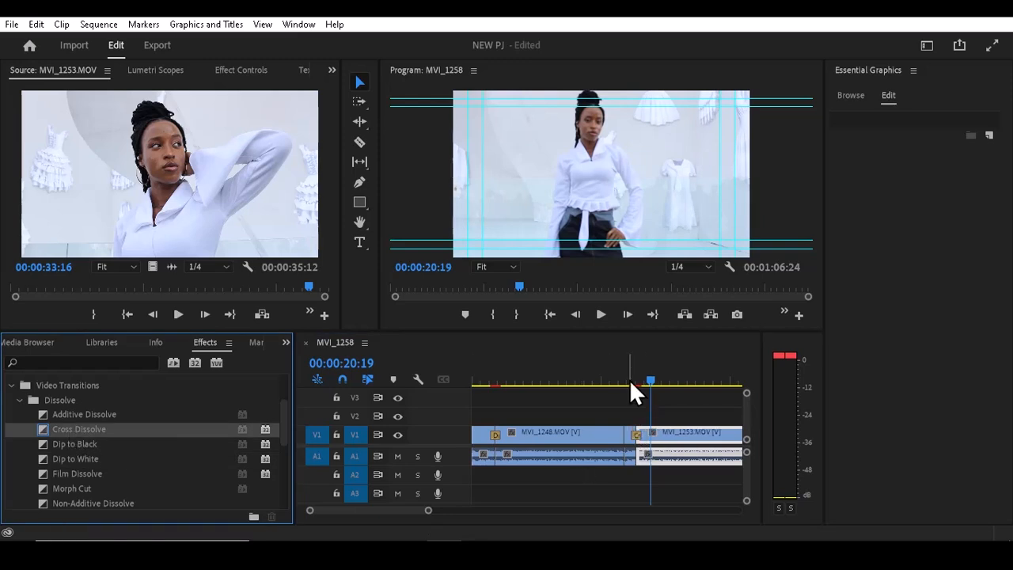
Scrub to the end of MVI_1253.MOV and add a Cross Dissolve at its cut with MVI_1258.MOV.
{"action": "left_click_drag", "start_coordinate": [629, 379], "coordinate": [665, 384]}
{"action": "left_click_drag", "start_coordinate": [428, 509], "coordinate": [475, 510]}
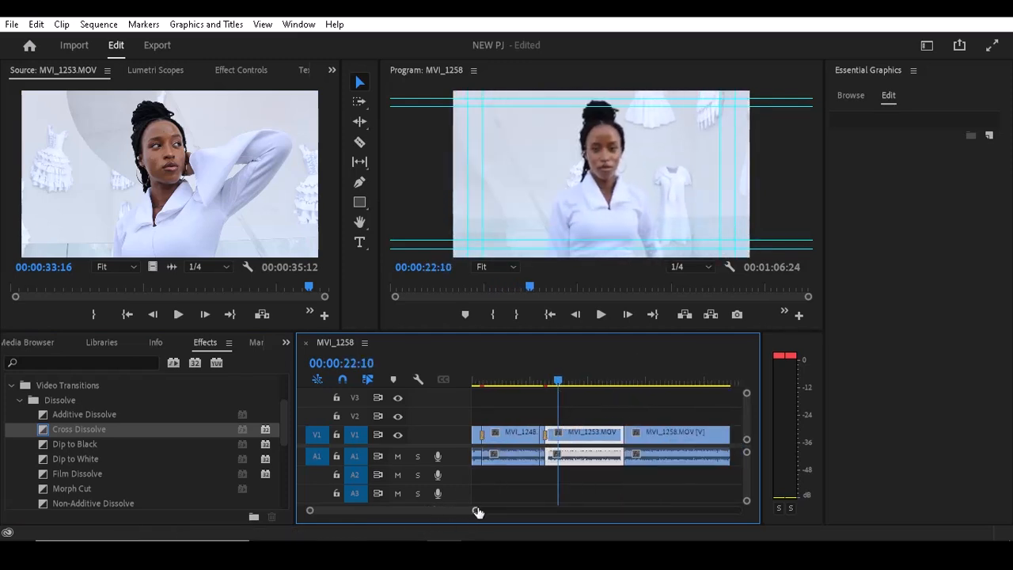
{"action": "left_click", "coordinate": [561, 383]}
{"action": "left_click_drag", "start_coordinate": [566, 382], "coordinate": [614, 387]}
{"action": "left_click_drag", "start_coordinate": [86, 430], "coordinate": [625, 435]}
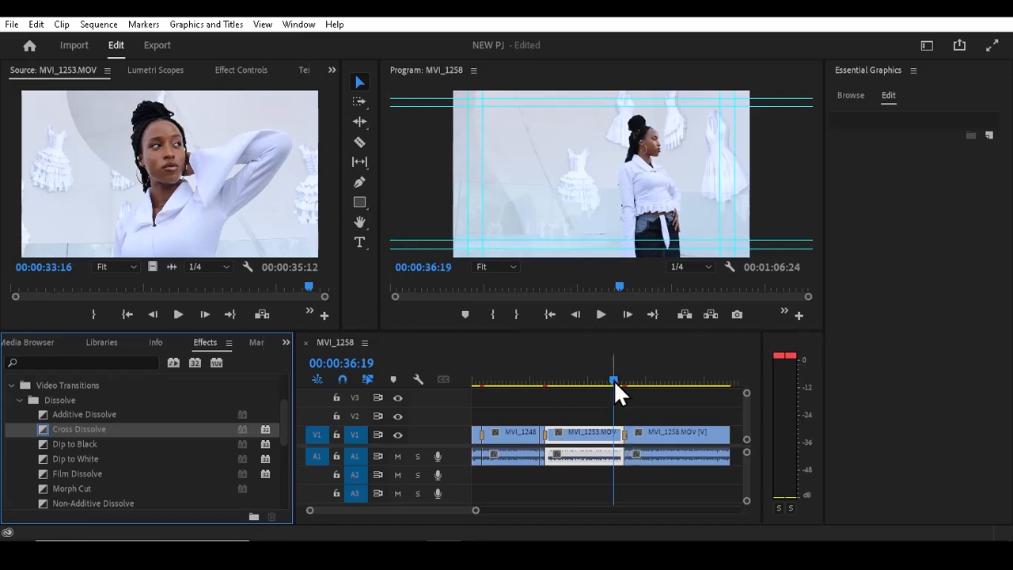
Apply the Dip to Black transition to the end of the MVI_1258.MOV clip, the last one in the sequence.
{"action": "left_click_drag", "start_coordinate": [614, 383], "coordinate": [646, 384]}
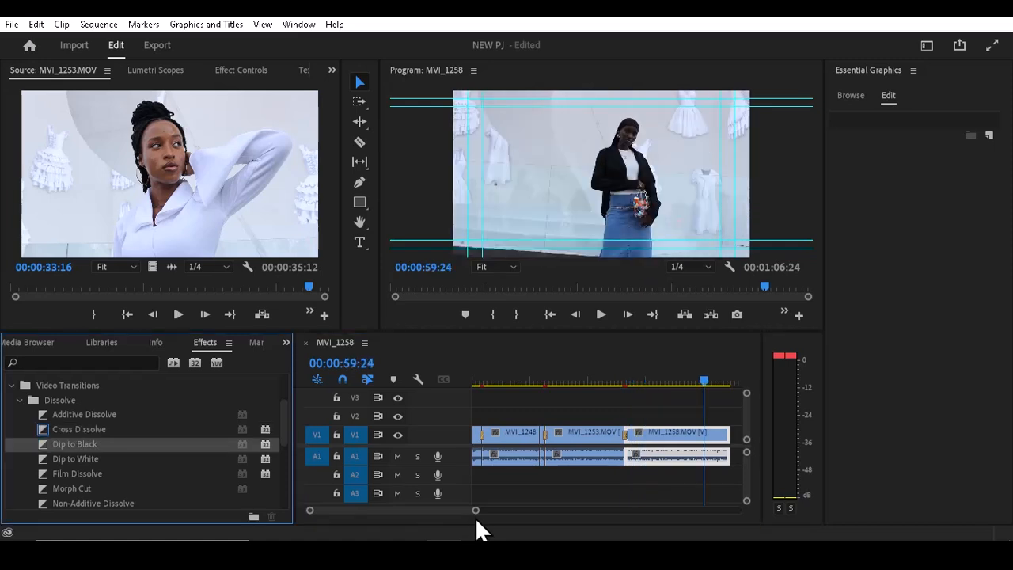
{"action": "left_click_drag", "start_coordinate": [476, 510], "coordinate": [508, 512]}
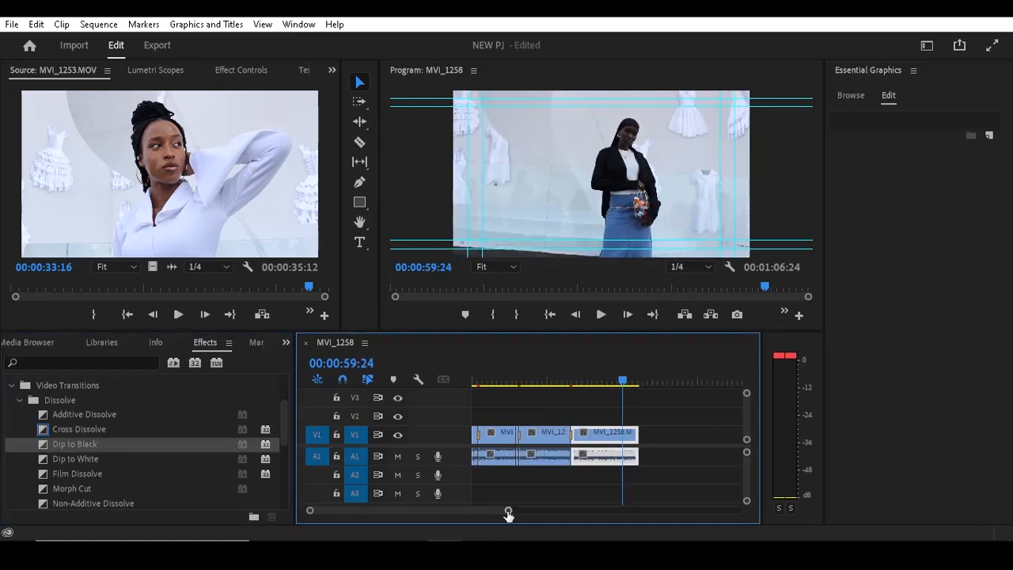
{"action": "left_click_drag", "start_coordinate": [621, 382], "coordinate": [631, 381]}
{"action": "left_click_drag", "start_coordinate": [96, 445], "coordinate": [637, 443]}
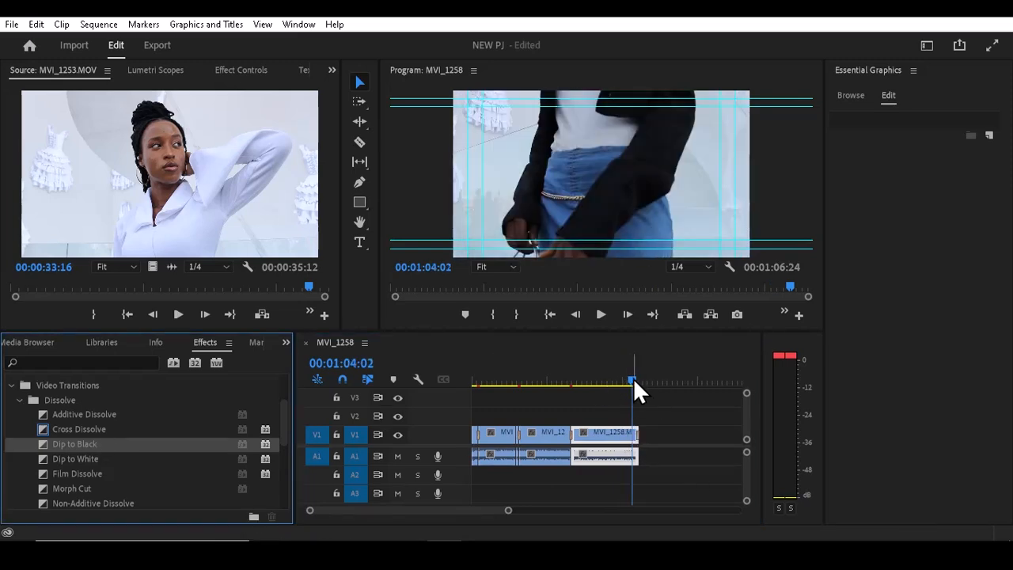
Return the playhead to 00:00:00:00, play the sequence and pause at 00:00:01:16.
{"action": "left_click_drag", "start_coordinate": [632, 378], "coordinate": [506, 397]}
{"action": "key", "text": "Home"}
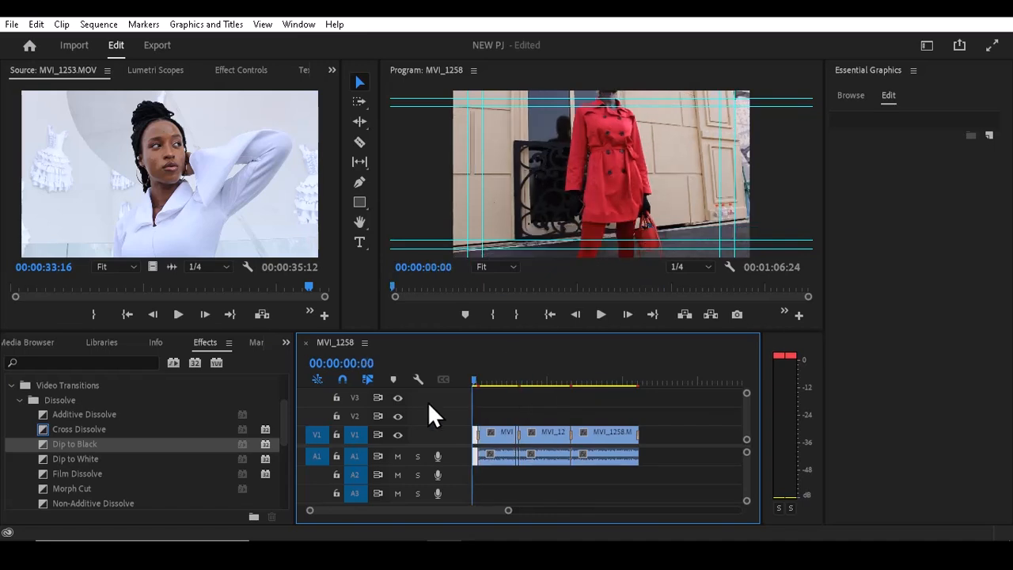
{"action": "key", "text": "space"}
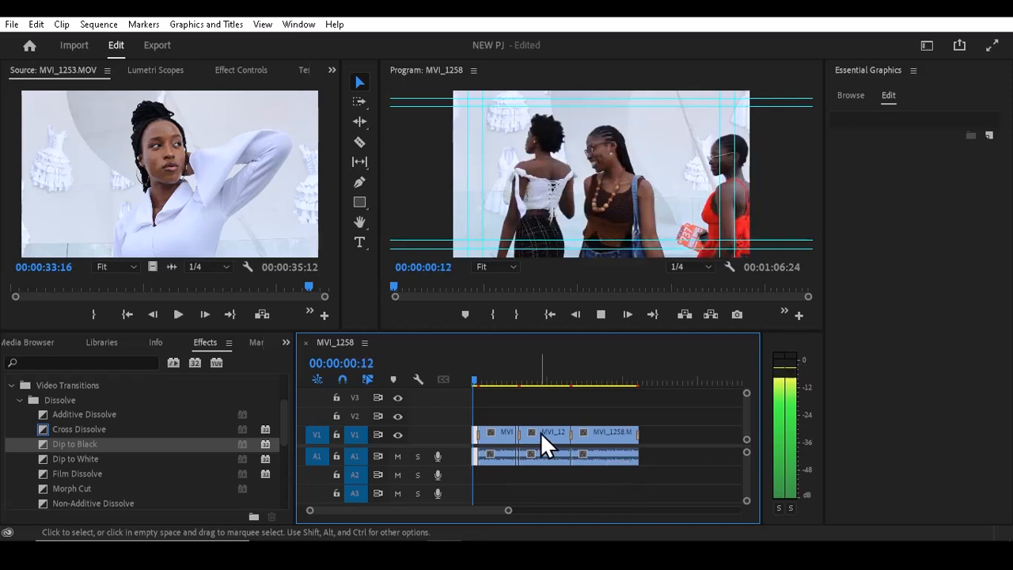
{"action": "key", "text": "space"}
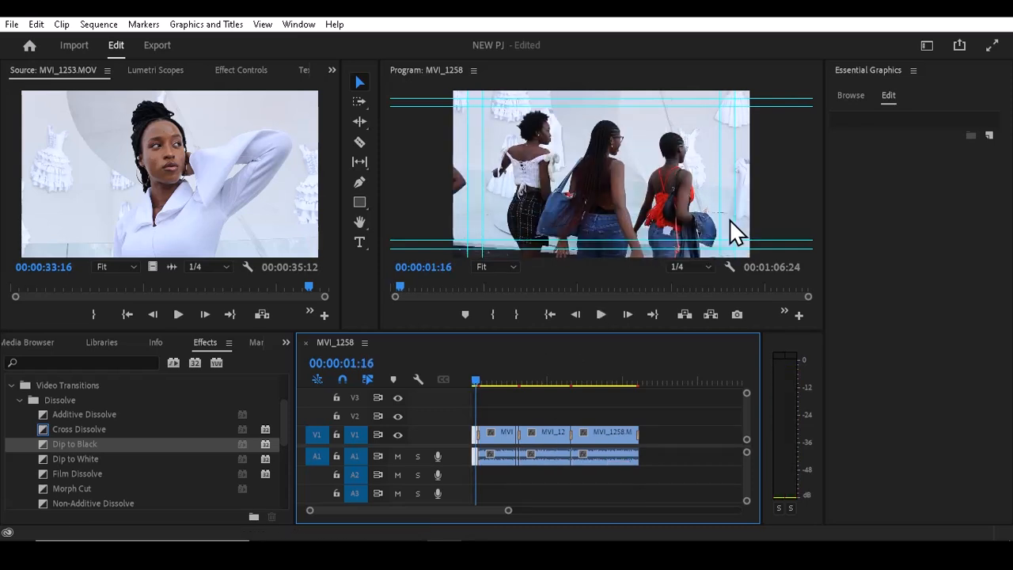
{"action": "left_click", "coordinate": [706, 268]}
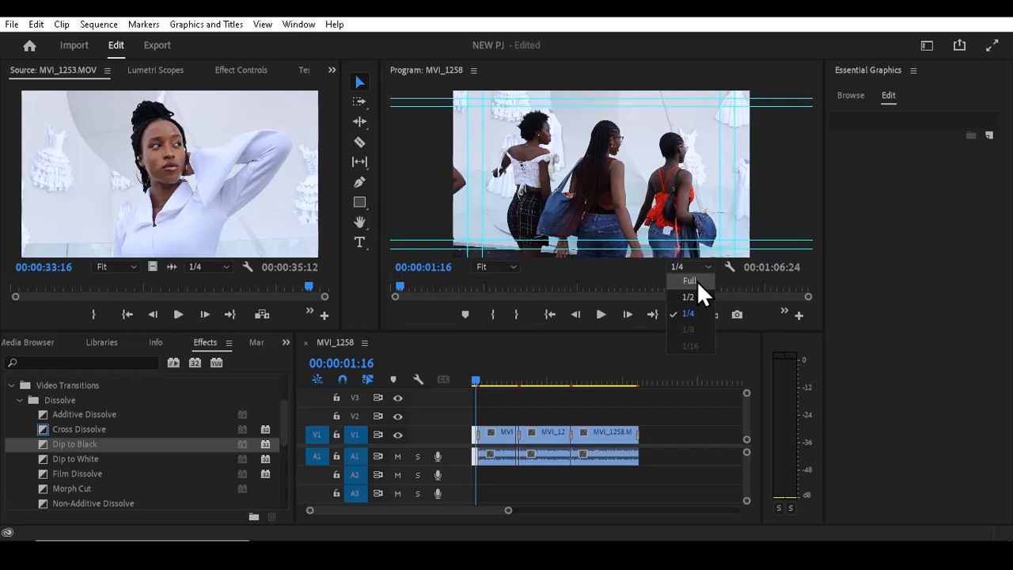
{"action": "left_click", "coordinate": [494, 366]}
{"action": "left_click", "coordinate": [494, 365]}
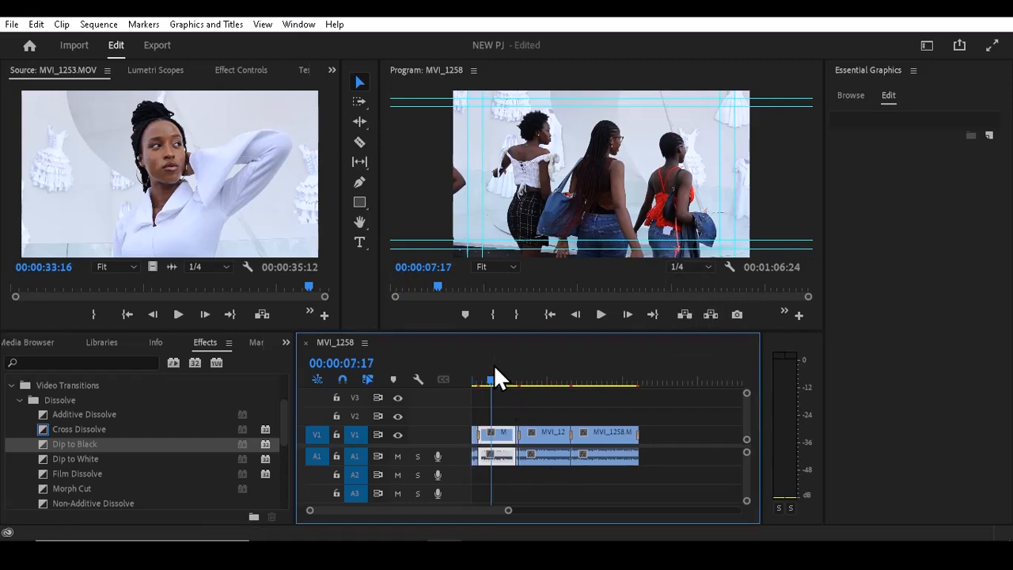
{"action": "left_click", "coordinate": [95, 24]}
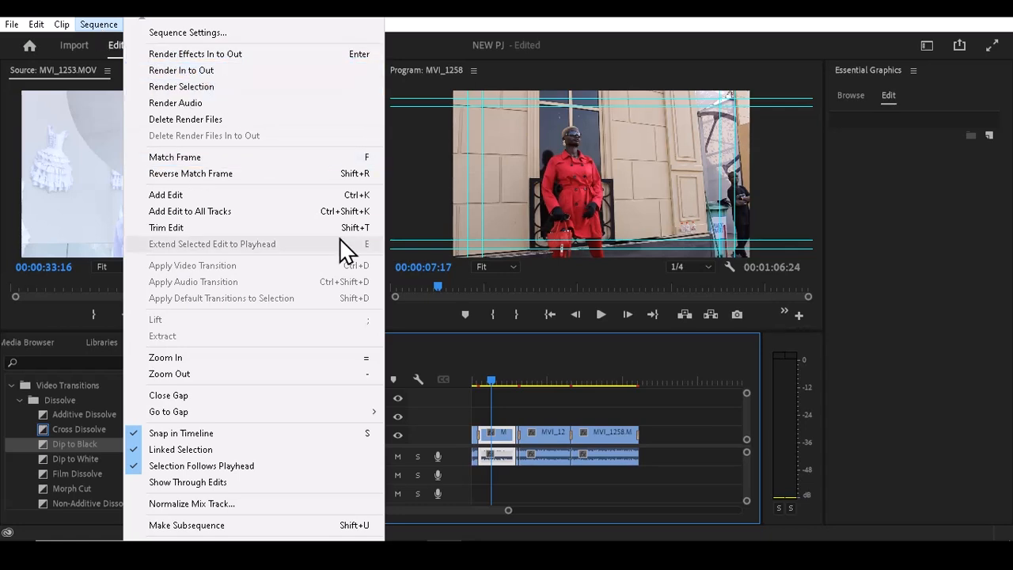
{"action": "left_click", "coordinate": [509, 365]}
Move the playhead back to 00:00:00:00 and render the sequence from In to Out.
{"action": "left_click_drag", "start_coordinate": [505, 380], "coordinate": [455, 393]}
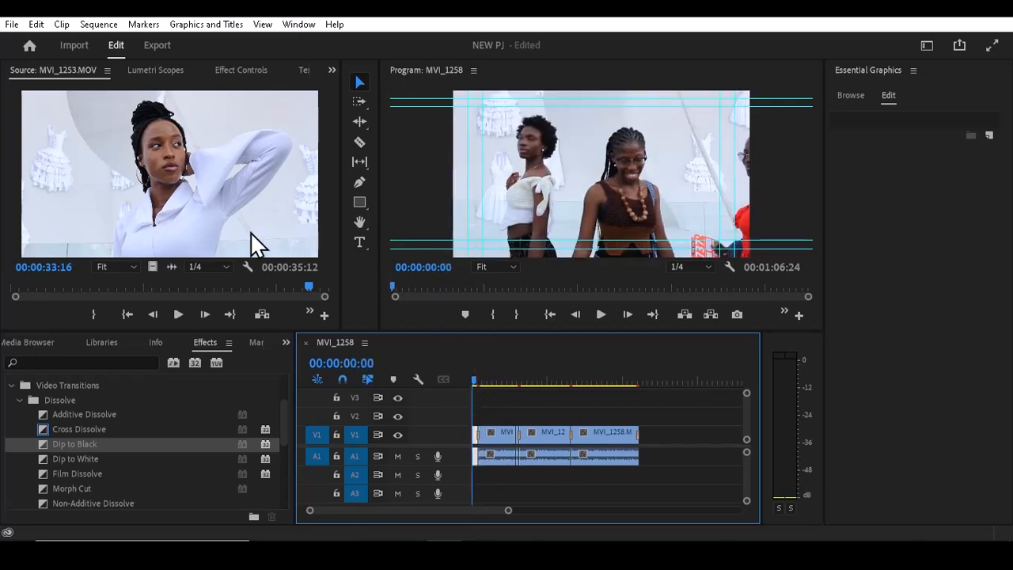
{"action": "left_click", "coordinate": [102, 22]}
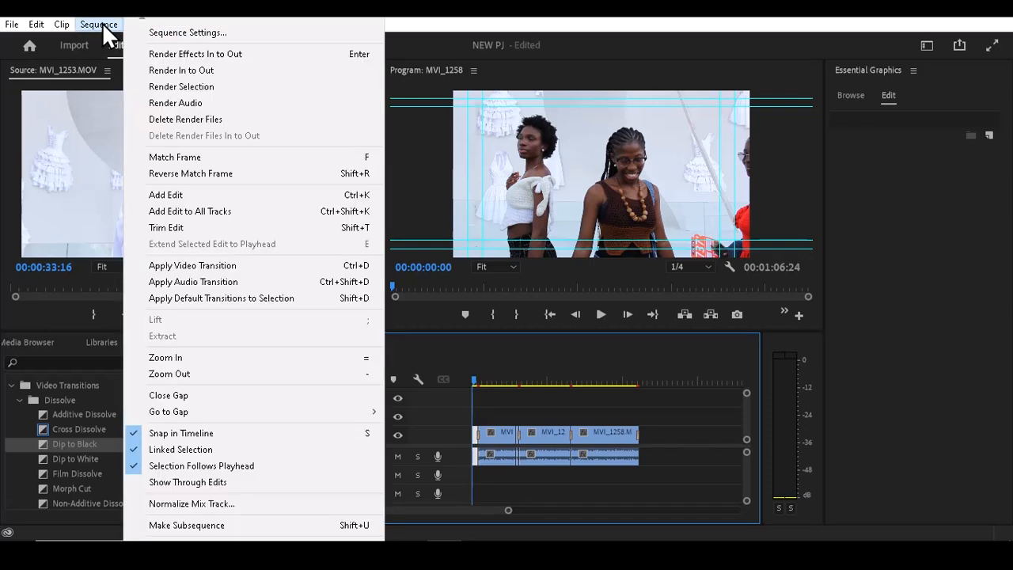
{"action": "left_click", "coordinate": [174, 72]}
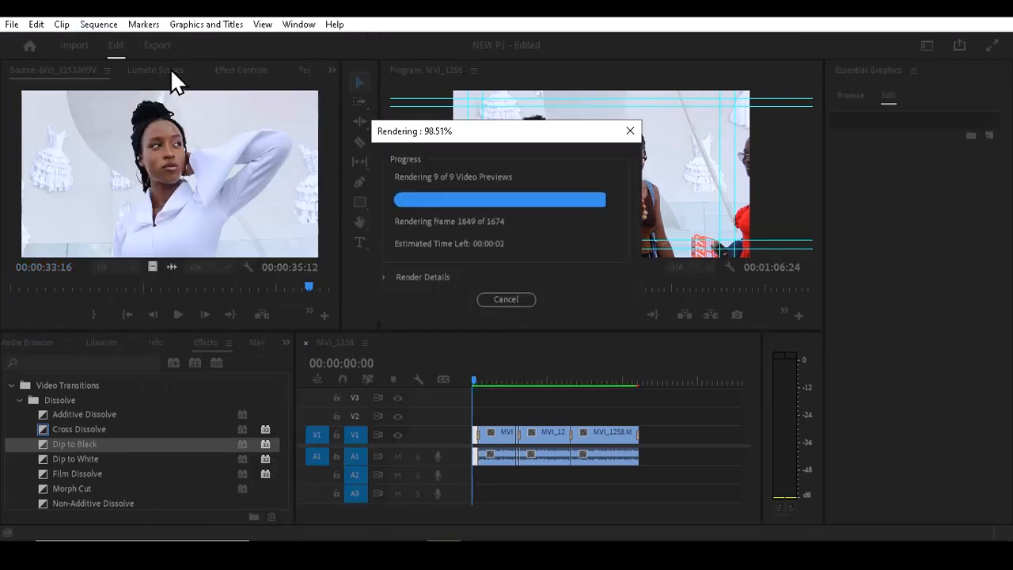
Play the rendered sequence from the start across the first transition, pausing at 00:00:04:02 and 00:00:06:01.
{"action": "key", "text": "space"}
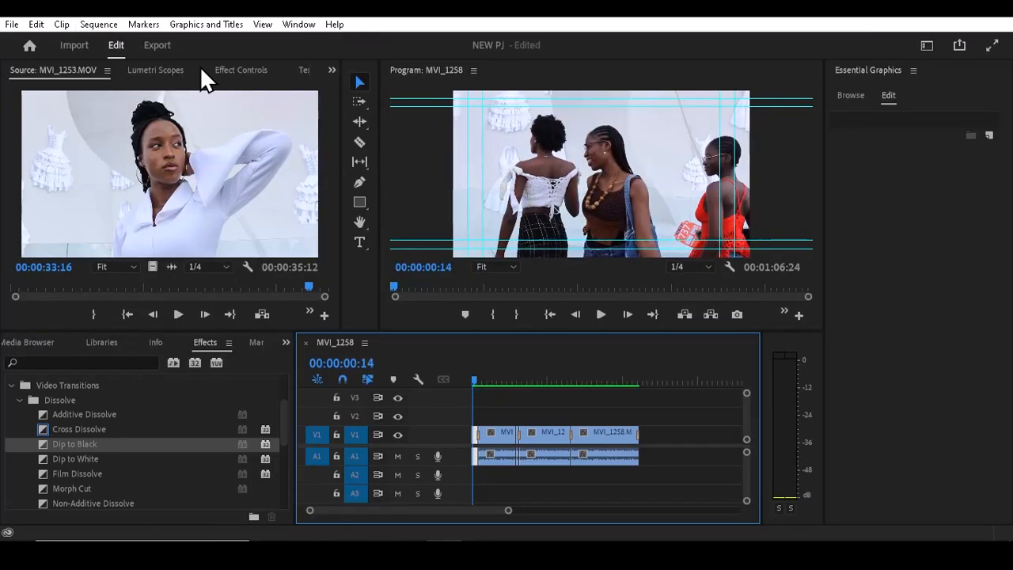
{"action": "left_click", "coordinate": [467, 376]}
{"action": "key", "text": "space"}
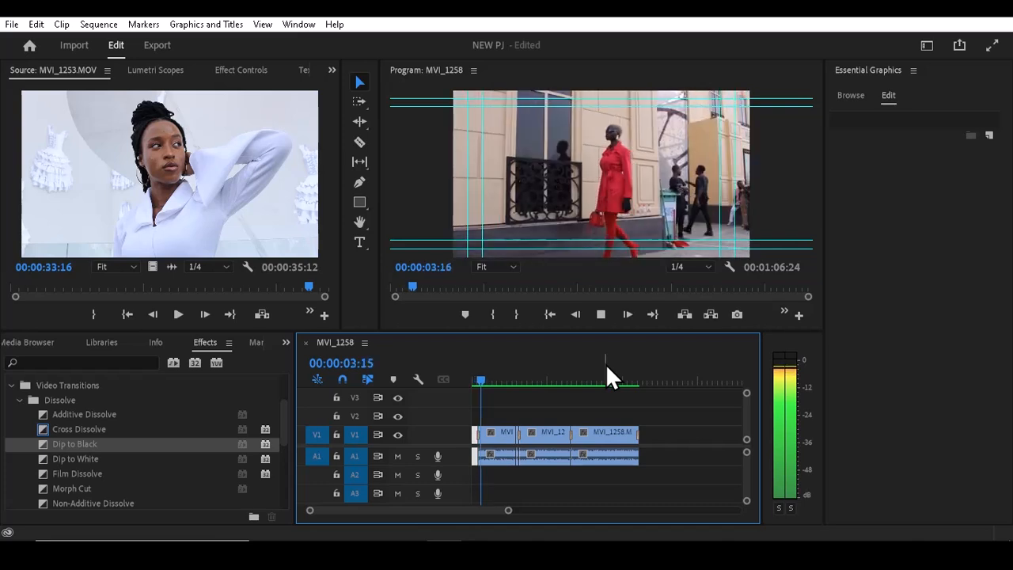
{"action": "key", "text": "space"}
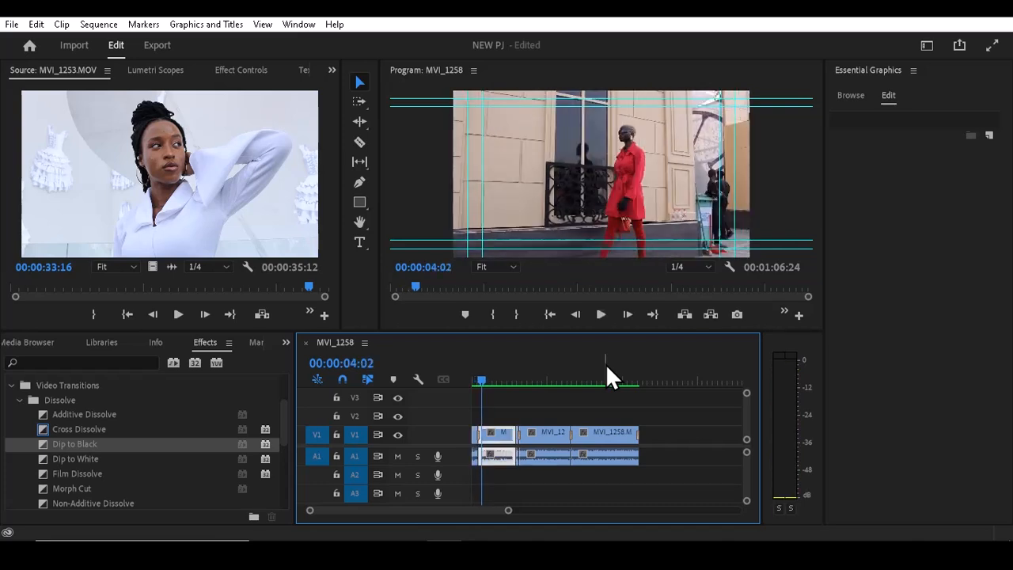
{"action": "key", "text": "space"}
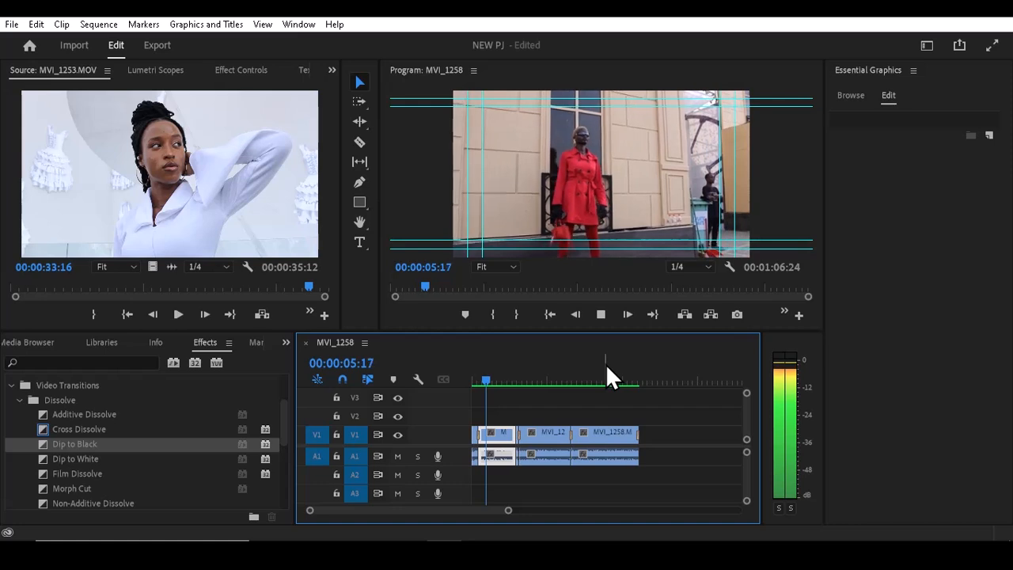
{"action": "key", "text": "space"}
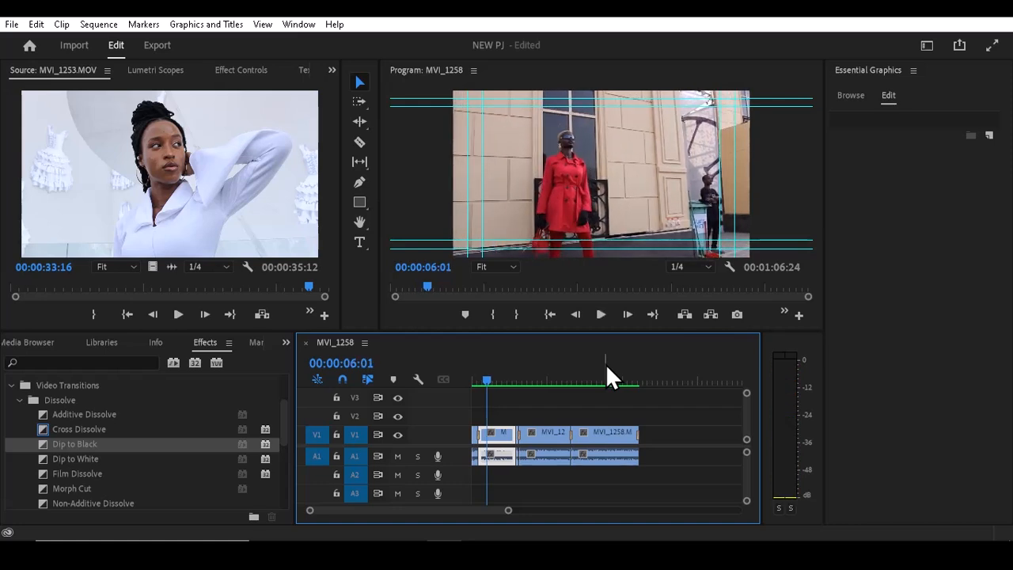
Mute audio track A1 and review the rest of the sequence, ending with the playhead at 00:00:46:24 in MVI_1258.MOV.
{"action": "left_click", "coordinate": [397, 456]}
{"action": "key", "text": "space"}
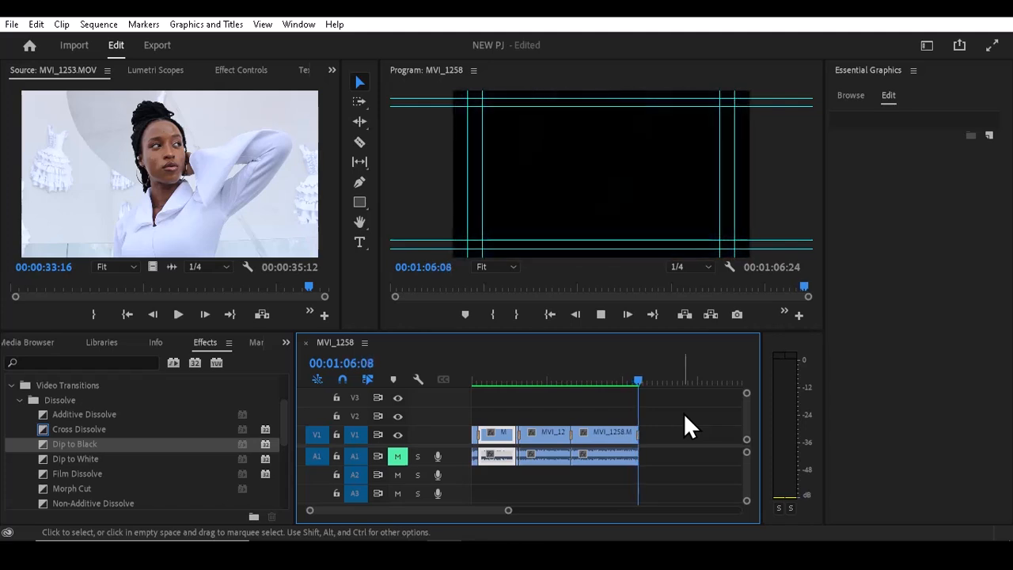
{"action": "left_click", "coordinate": [618, 375]}
{"action": "left_click_drag", "start_coordinate": [614, 381], "coordinate": [589, 411]}
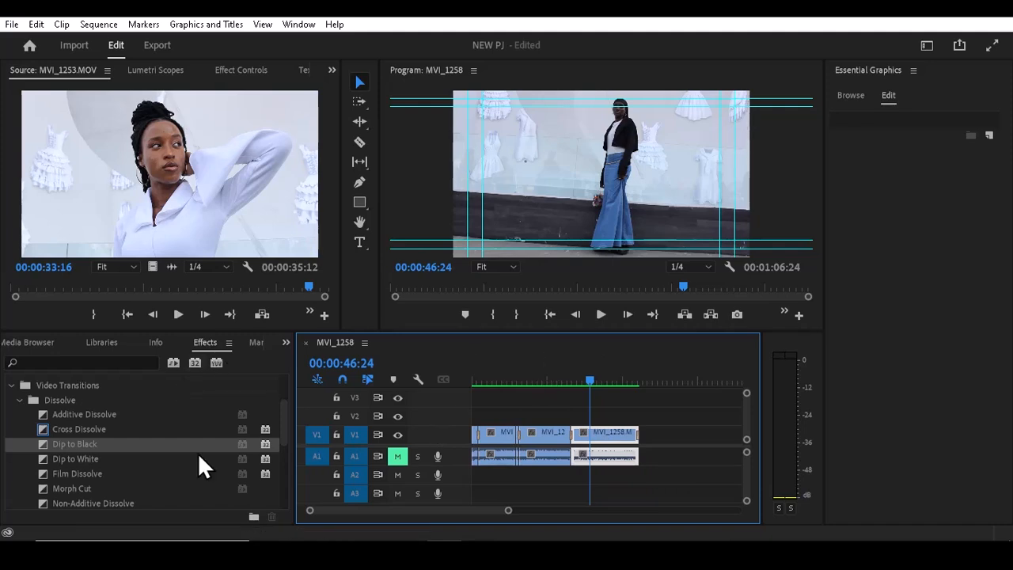
Search the effects library for WARP and apply Warp Stabilizer to the MVI_1258.MOV clip on V1.
{"action": "left_click", "coordinate": [18, 400]}
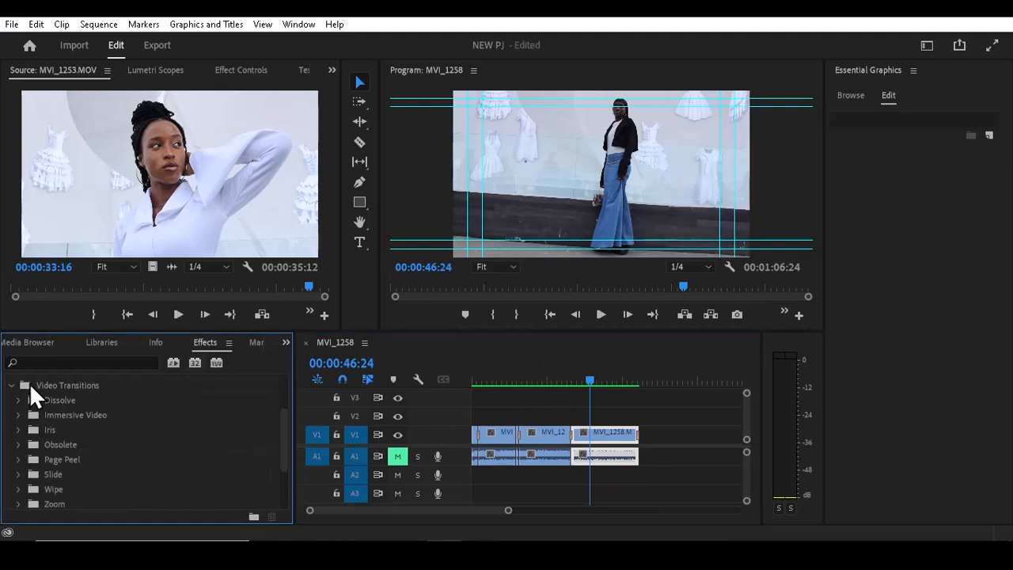
{"action": "left_click", "coordinate": [42, 362]}
{"action": "type", "text": "WARP"}
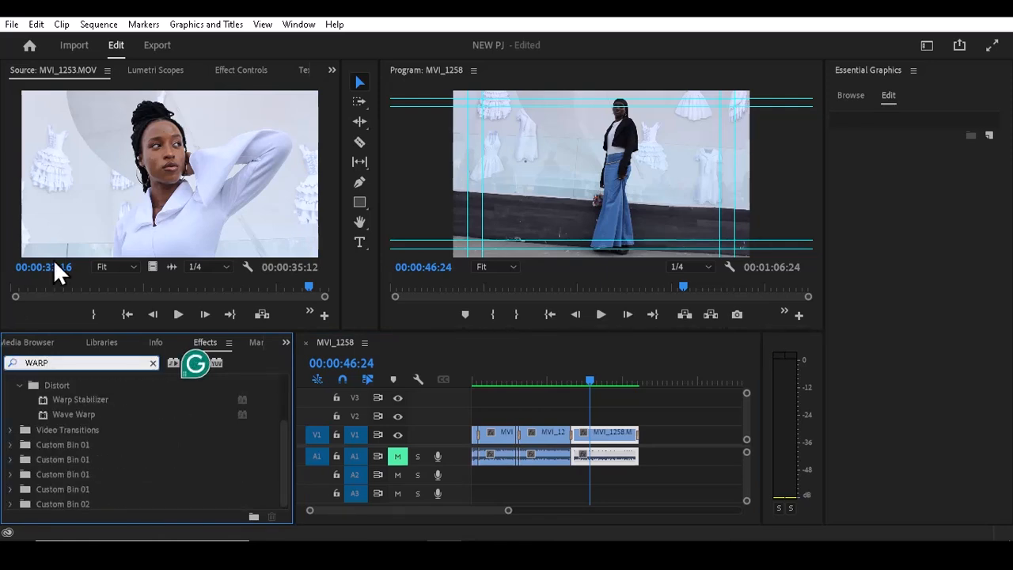
{"action": "left_click", "coordinate": [114, 391]}
{"action": "left_click", "coordinate": [93, 398]}
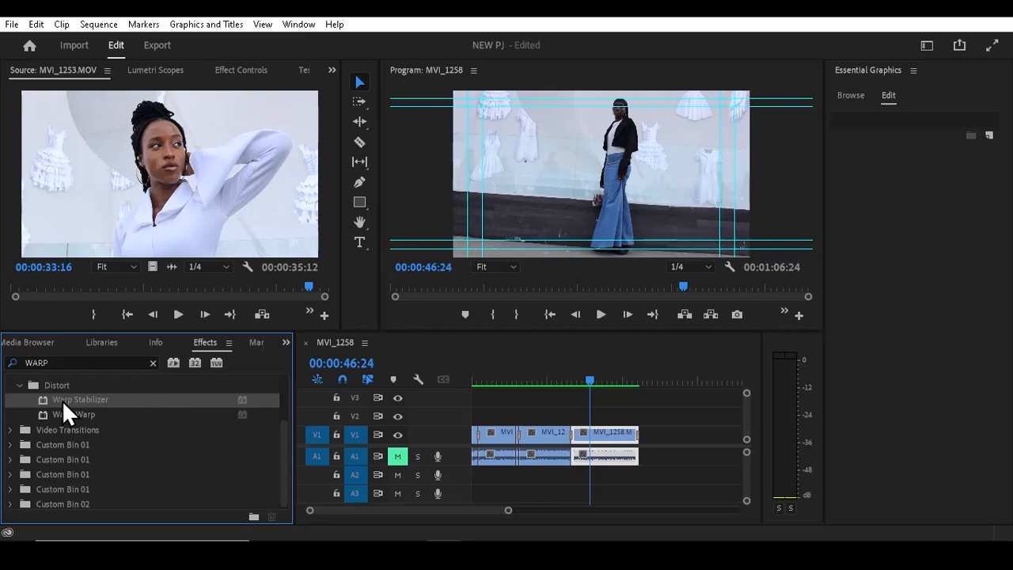
{"action": "left_click_drag", "start_coordinate": [61, 400], "coordinate": [602, 438]}
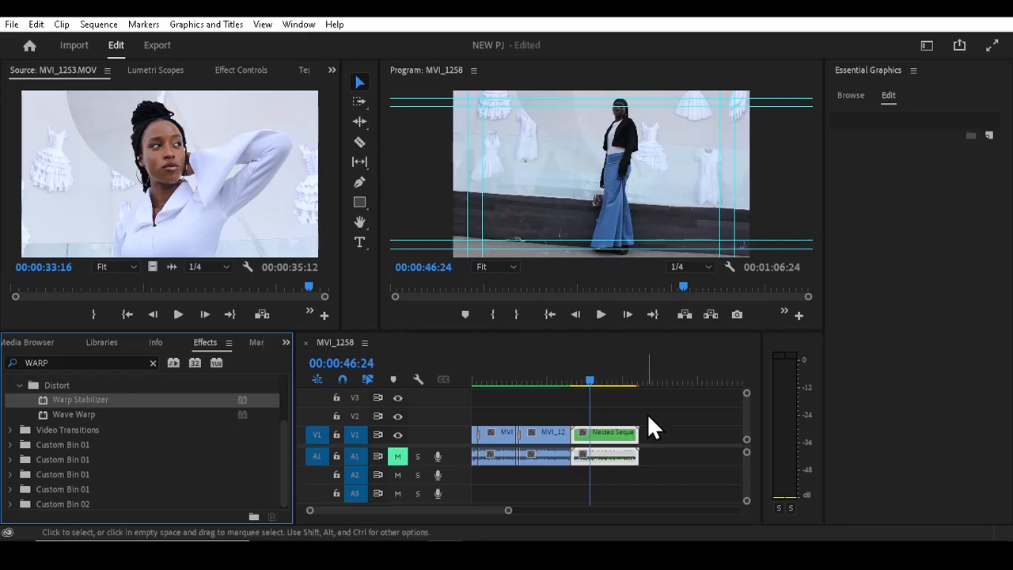
Undo the Warp Stabilizer on the MVI_1258.MOV clip, clear the effects search and move the playhead back to 00:00:00:07.
{"action": "key", "text": "ctrl+z"}
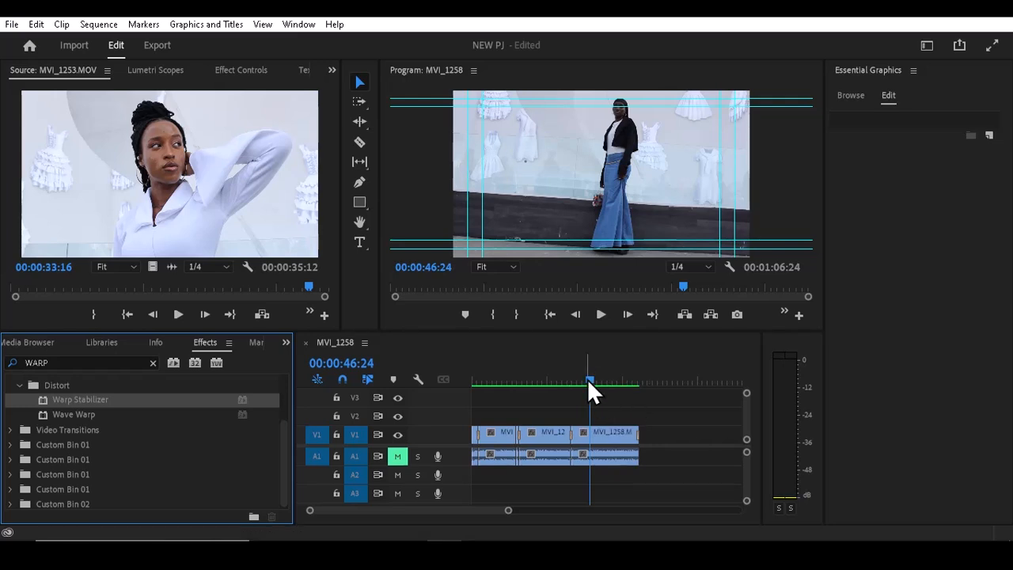
{"action": "left_click_drag", "start_coordinate": [587, 378], "coordinate": [466, 416]}
{"action": "left_click", "coordinate": [153, 362]}
{"action": "left_click_drag", "start_coordinate": [491, 379], "coordinate": [473, 385]}
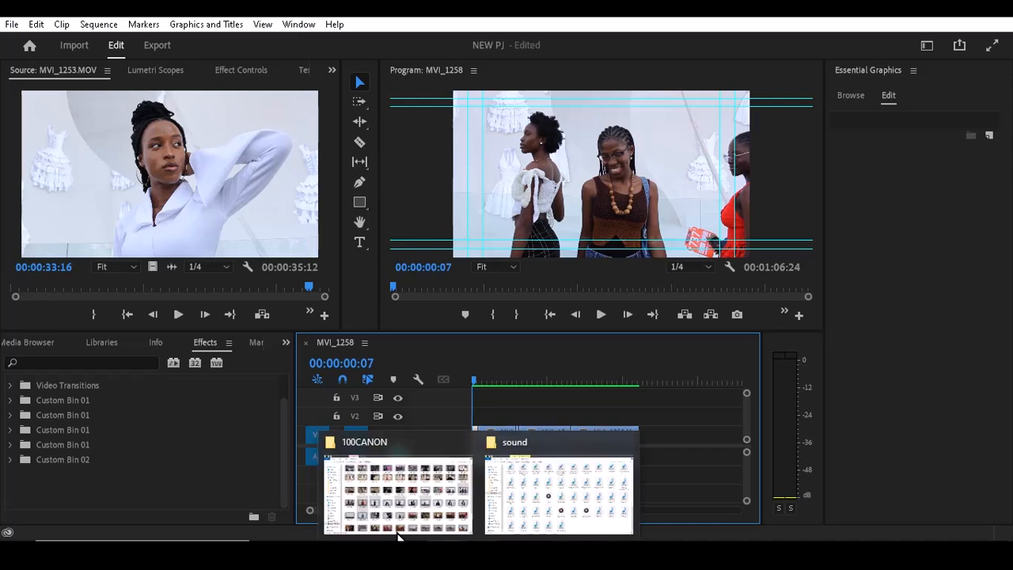
Open the SOUND bin and preview Epic Cinematic.mp4 in the source monitor.
{"action": "left_click", "coordinate": [284, 343]}
{"action": "left_click", "coordinate": [296, 357]}
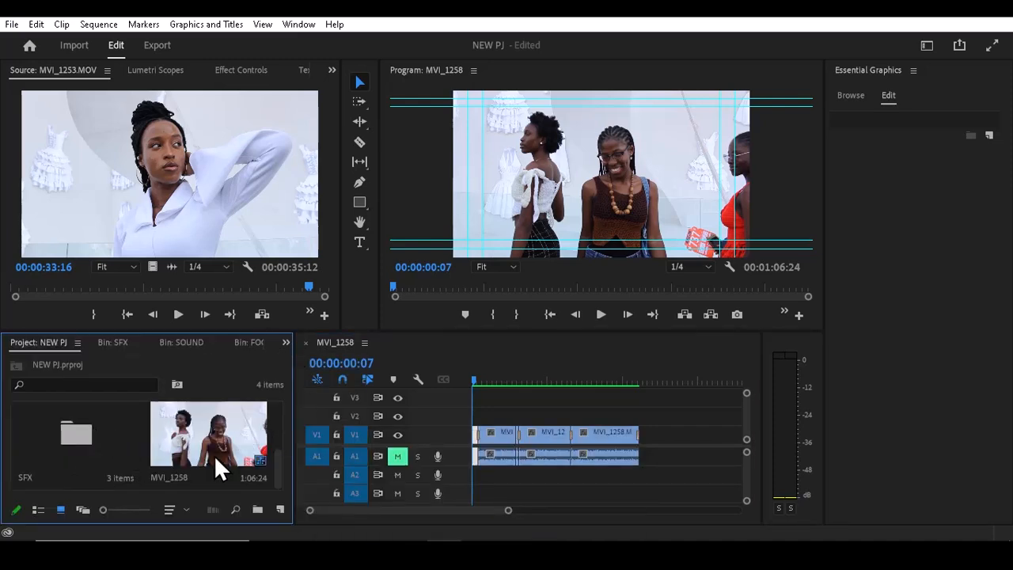
{"action": "left_click", "coordinate": [181, 343]}
{"action": "double_click", "coordinate": [74, 440]}
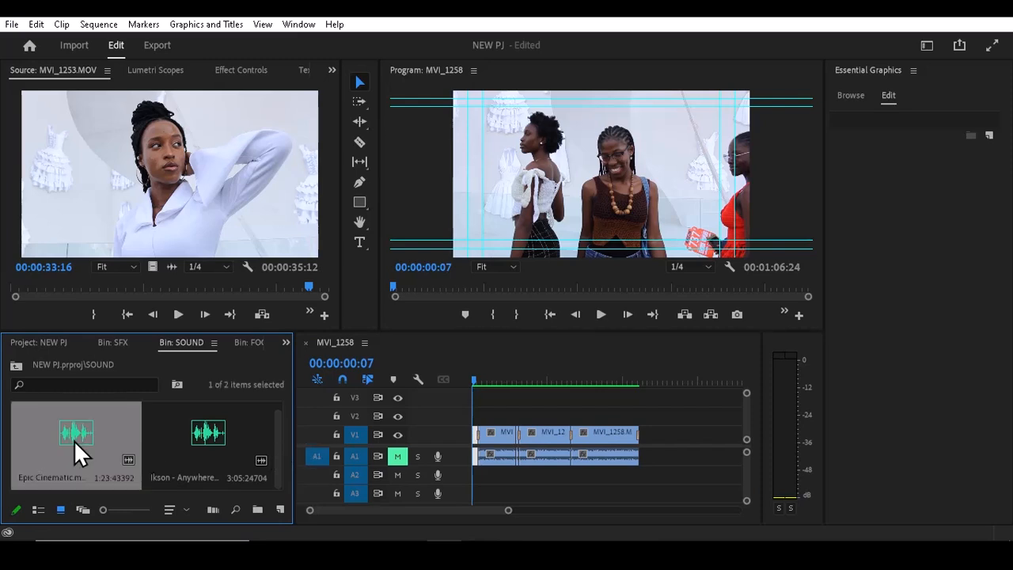
{"action": "left_click", "coordinate": [178, 314]}
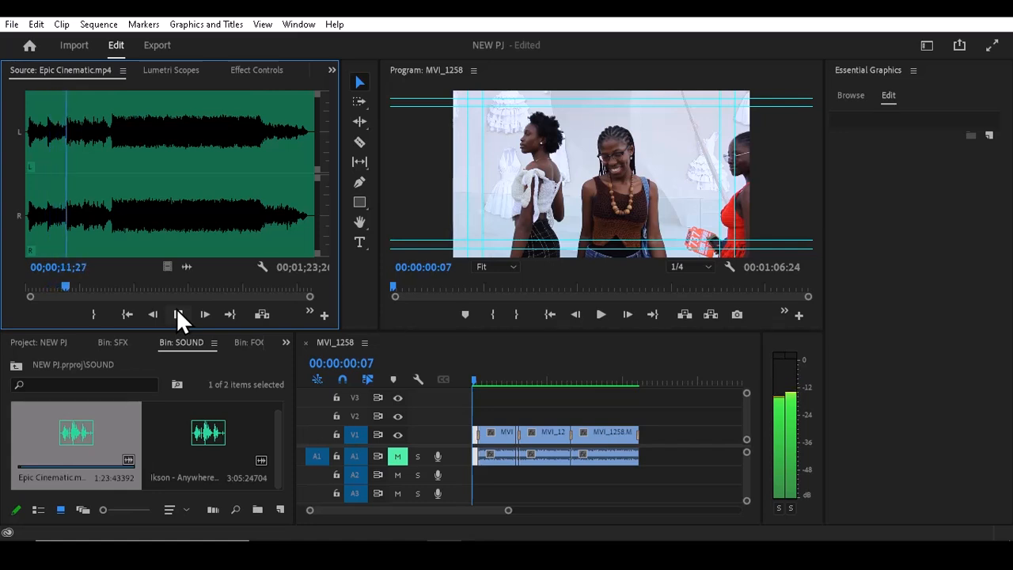
{"action": "left_click", "coordinate": [179, 315]}
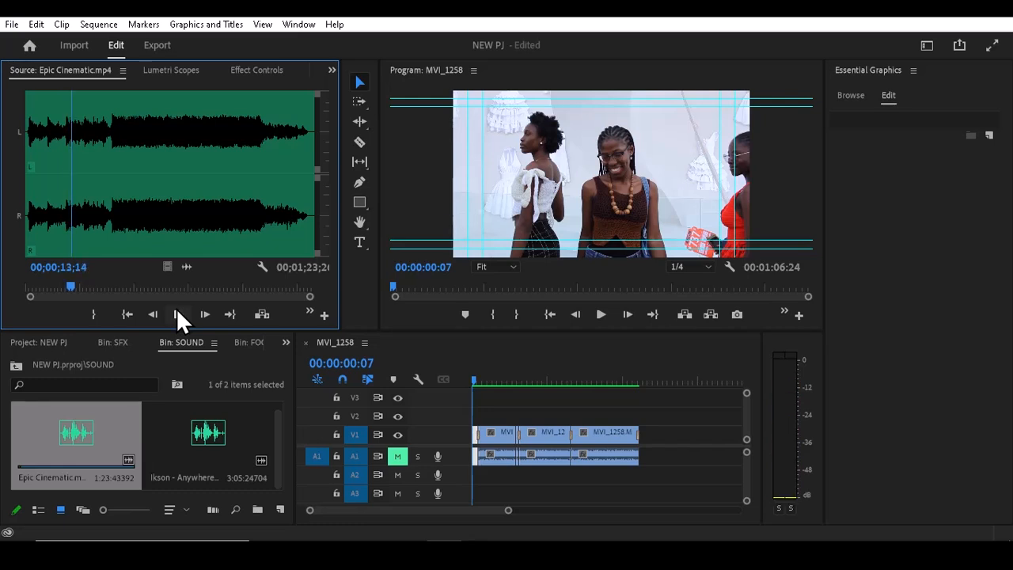
Preview the Ikson - Anywhere.mp4 track from the SOUND bin in the source monitor.
{"action": "double_click", "coordinate": [200, 448]}
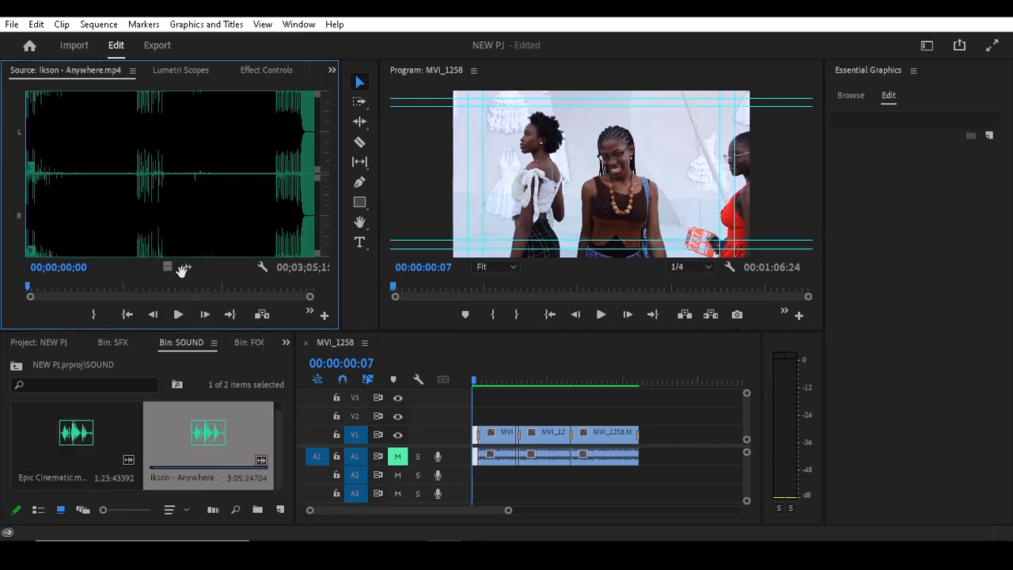
{"action": "left_click", "coordinate": [180, 311]}
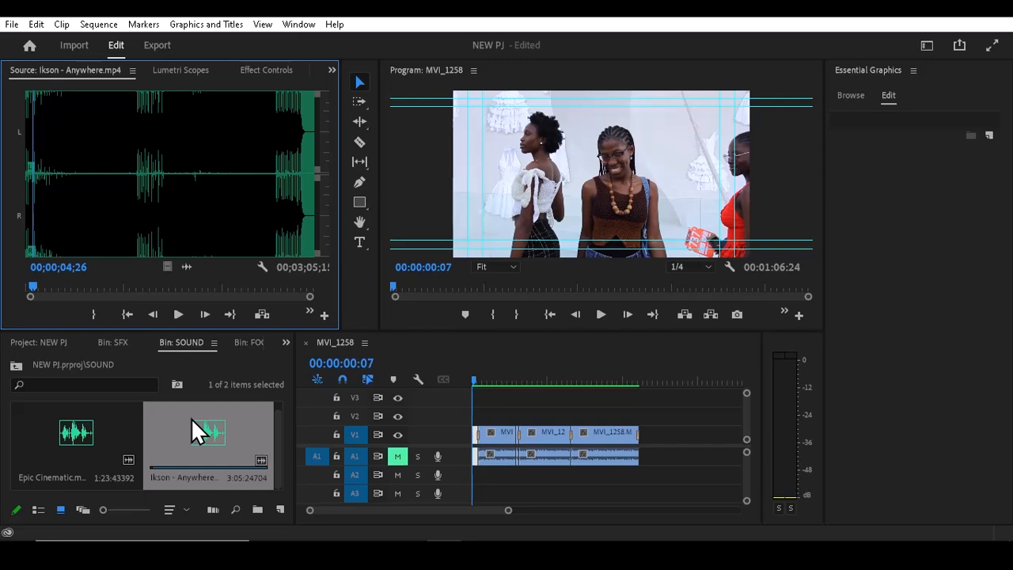
{"action": "key", "text": "space"}
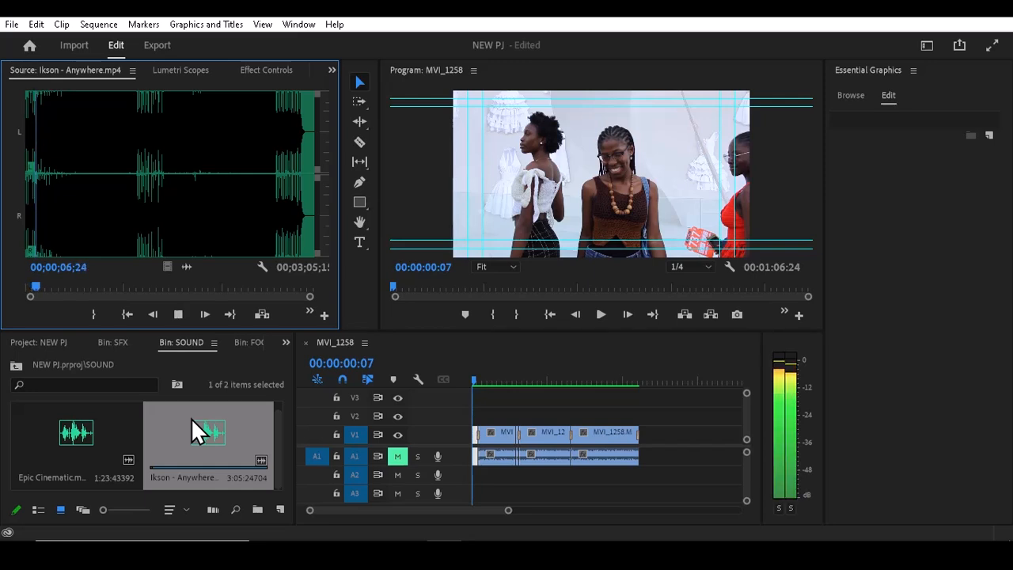
{"action": "key", "text": "space"}
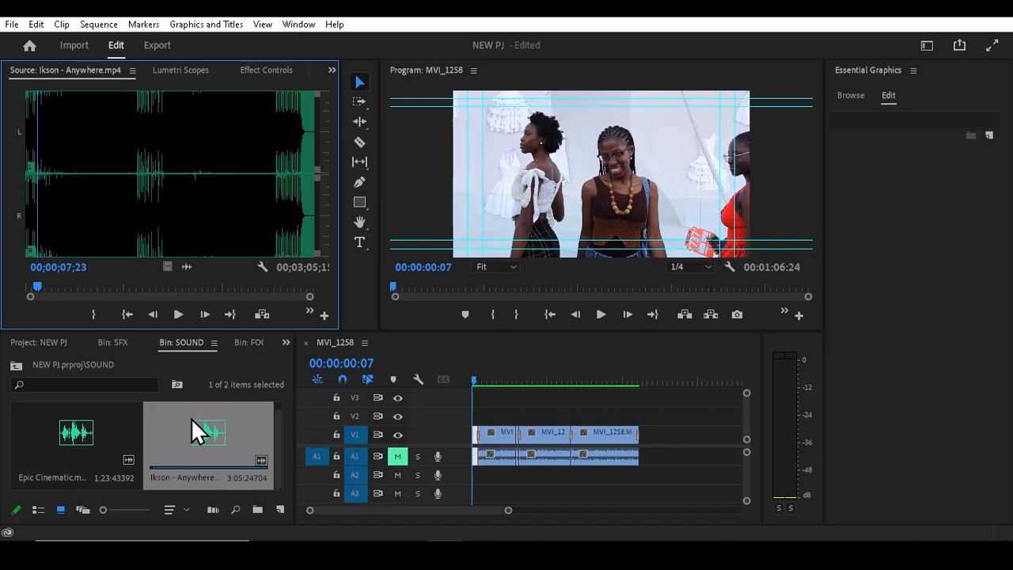
Place Epic Cinematic.mp4 on audio track A2 at the sequence start and play the sequence with it from 00:00:00:00.
{"action": "left_click", "coordinate": [91, 439]}
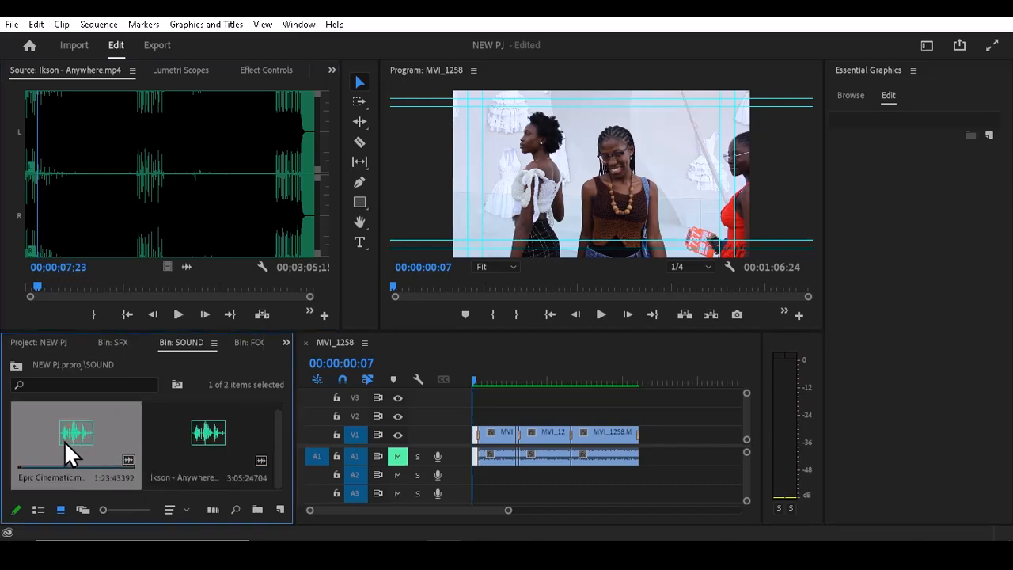
{"action": "mouse_move", "coordinate": [72, 442]}
{"action": "left_mouse_down"}
{"action": "mouse_move", "coordinate": [479, 492]}
{"action": "mouse_move", "coordinate": [480, 477]}
{"action": "left_mouse_up"}
{"action": "mouse_move", "coordinate": [473, 379]}
{"action": "left_mouse_down"}
{"action": "mouse_move", "coordinate": [484, 386]}
{"action": "mouse_move", "coordinate": [466, 388]}
{"action": "left_mouse_up"}
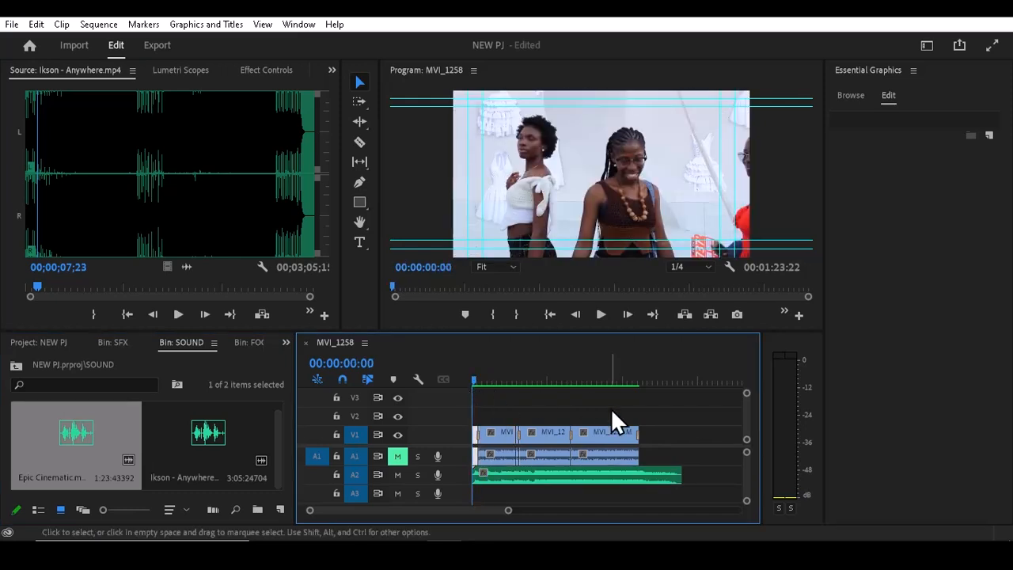
{"action": "key", "text": "space"}
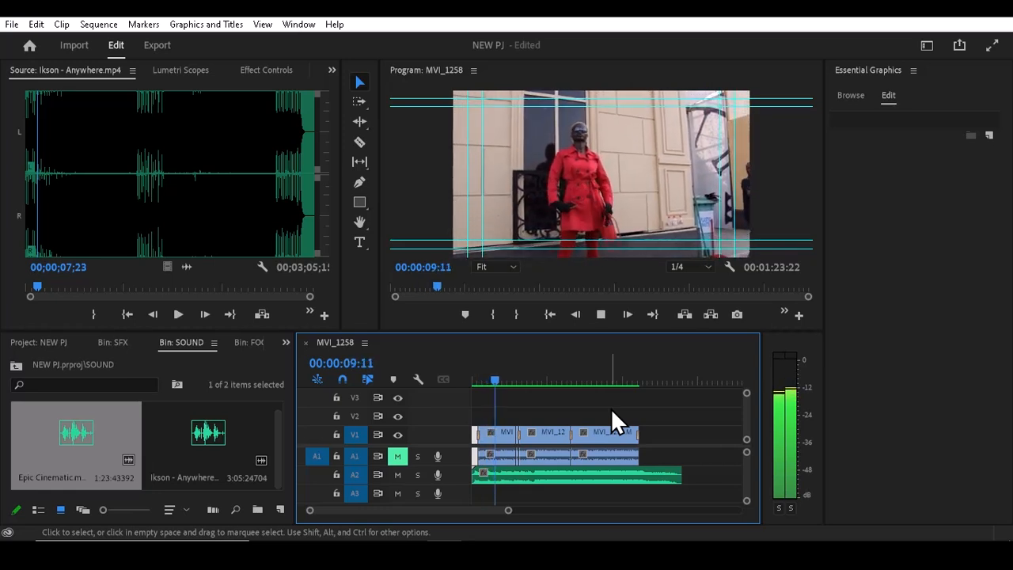
{"action": "key", "text": "space"}
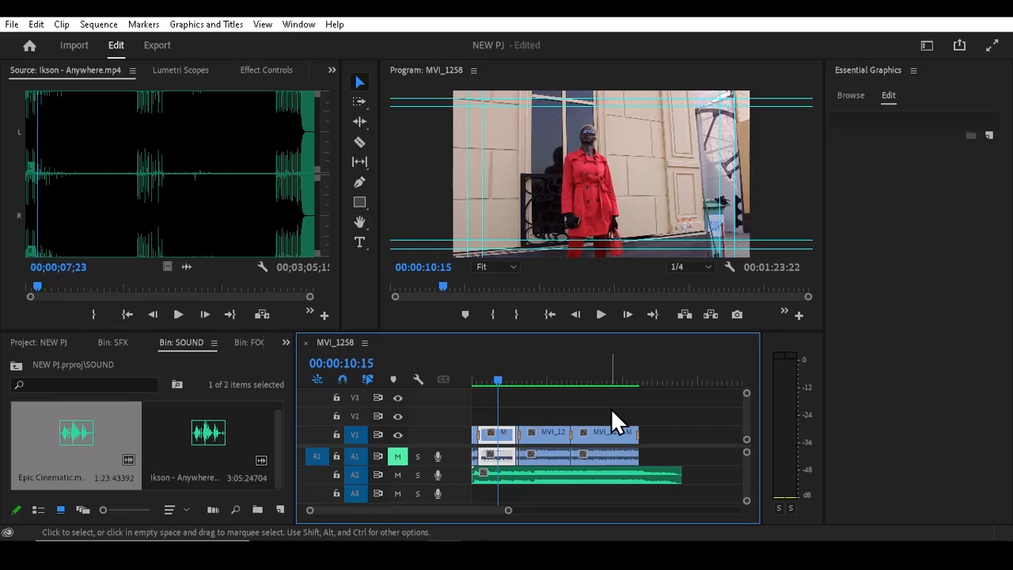
{"action": "key", "text": "space"}
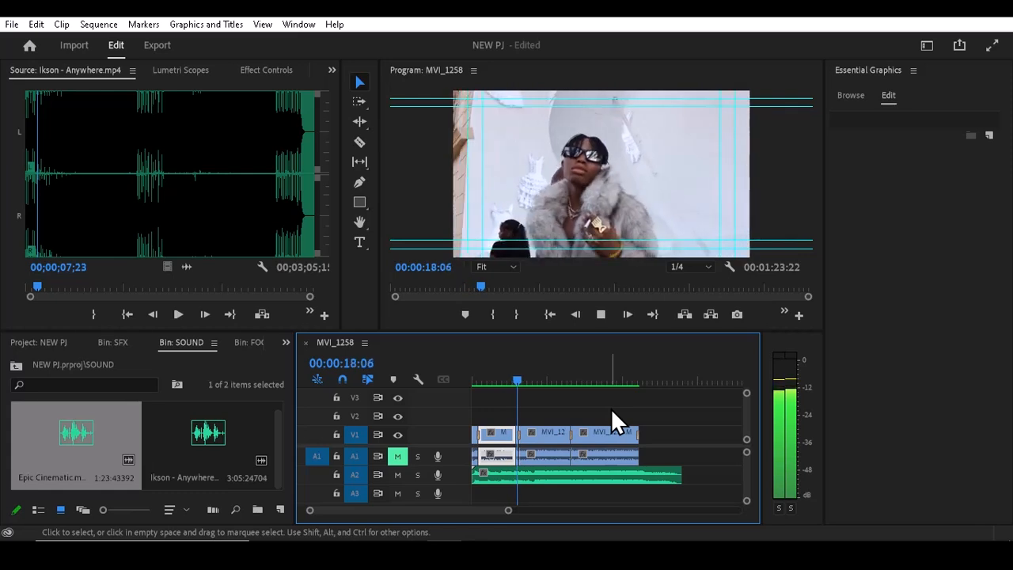
{"action": "key", "text": "space"}
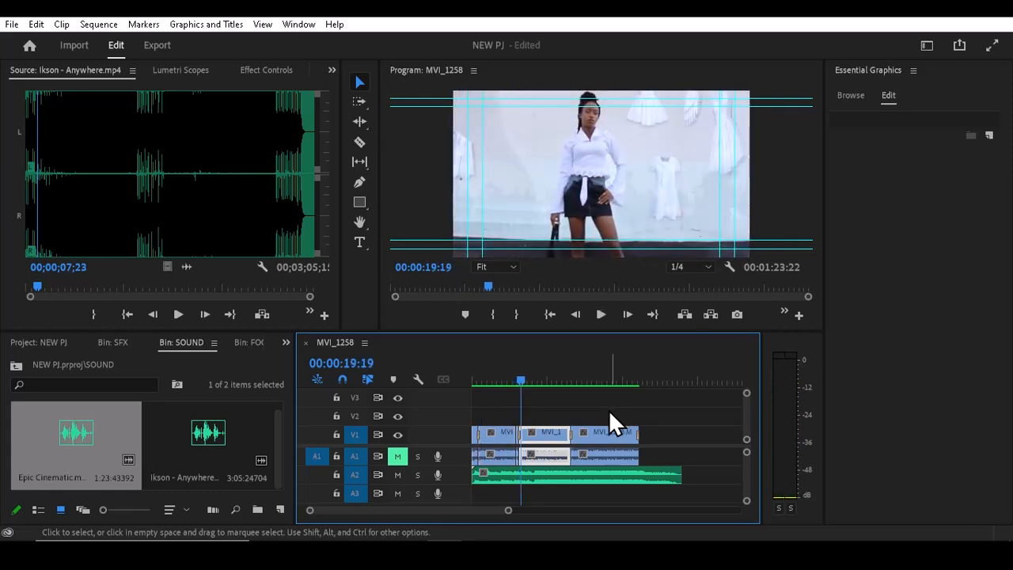
Replace the music on A2 with Ikson - Anywhere.mp4, aligned to the sequence start, and play the sequence with it.
{"action": "left_click", "coordinate": [550, 475]}
{"action": "key", "text": "Delete"}
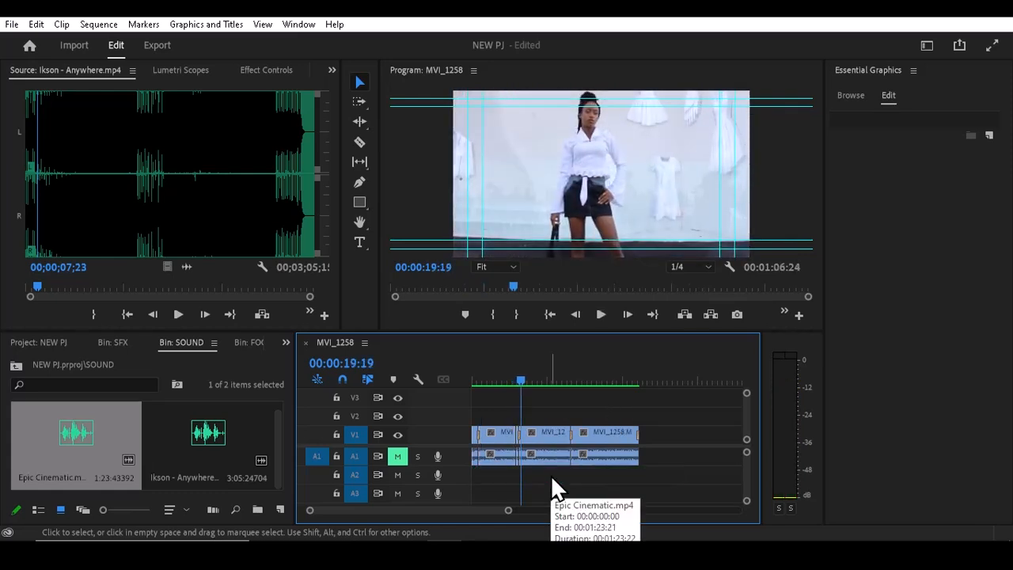
{"action": "key", "text": "Home"}
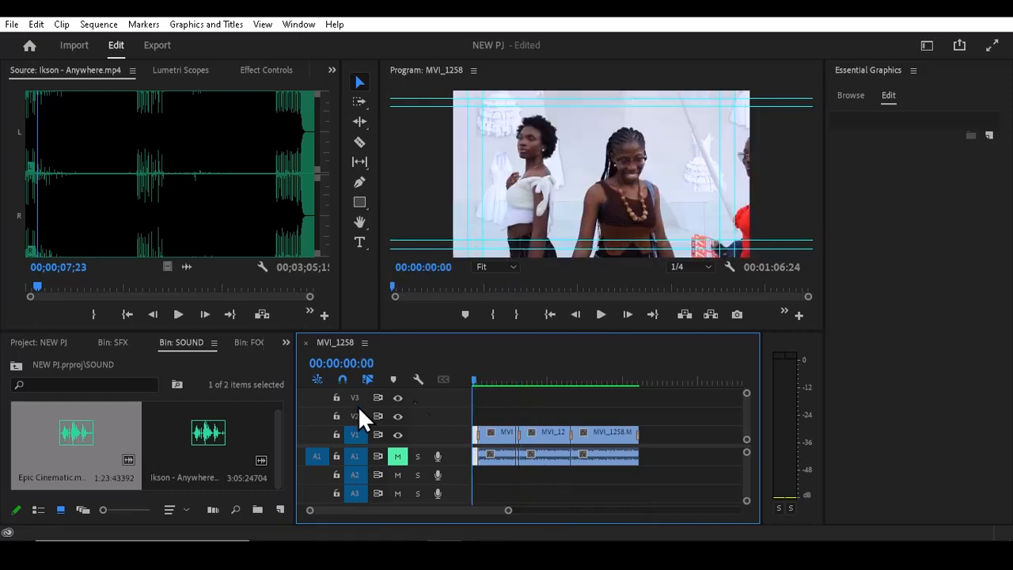
{"action": "left_click_drag", "start_coordinate": [212, 434], "coordinate": [462, 483]}
{"action": "key", "text": "space"}
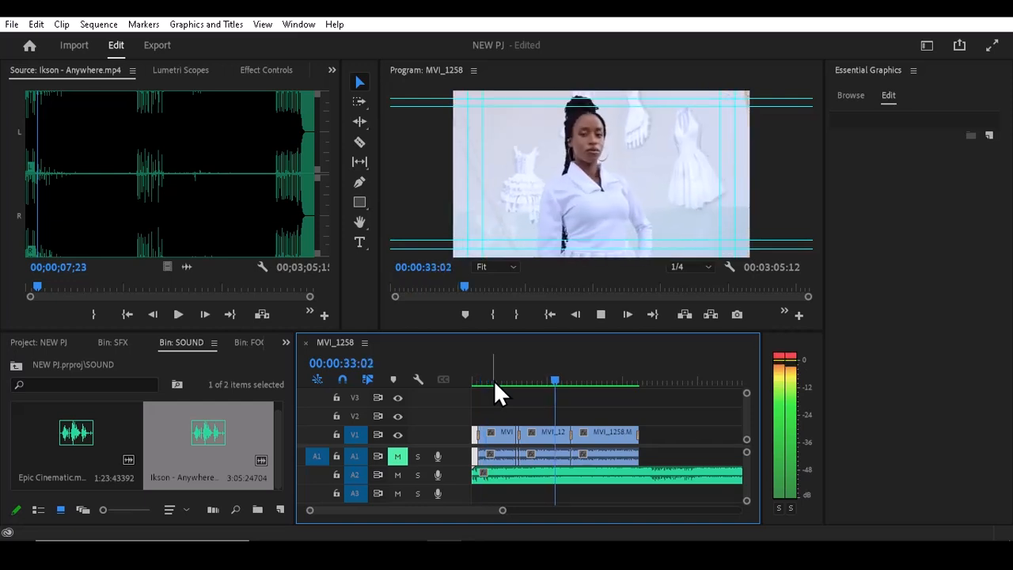
{"action": "key", "text": "space"}
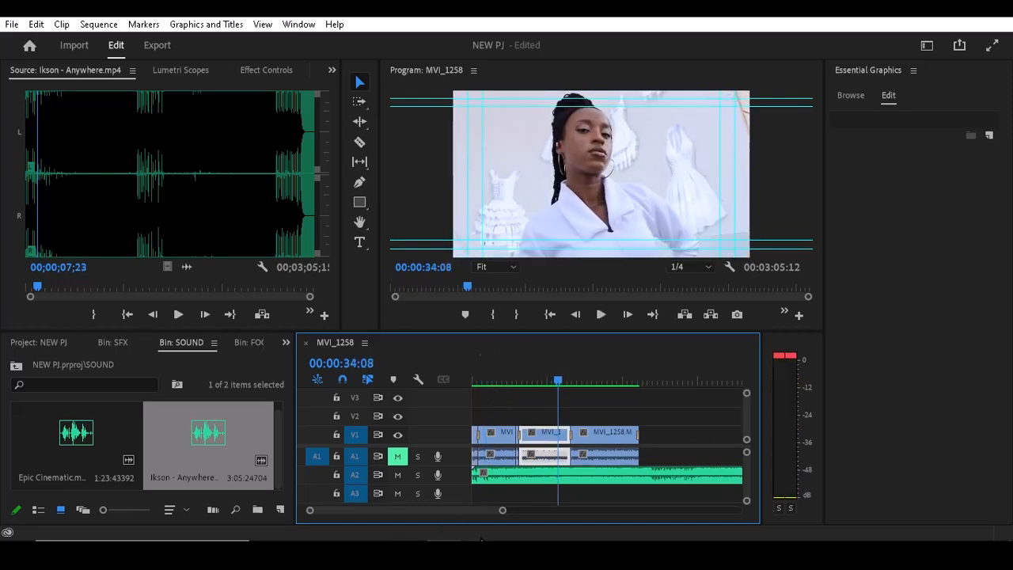
Delete Ikson - Anywhere.mp4 from audio track A2 and return the playhead to 00:00:00:00.
{"action": "left_click", "coordinate": [534, 469]}
{"action": "key", "text": "Delete"}
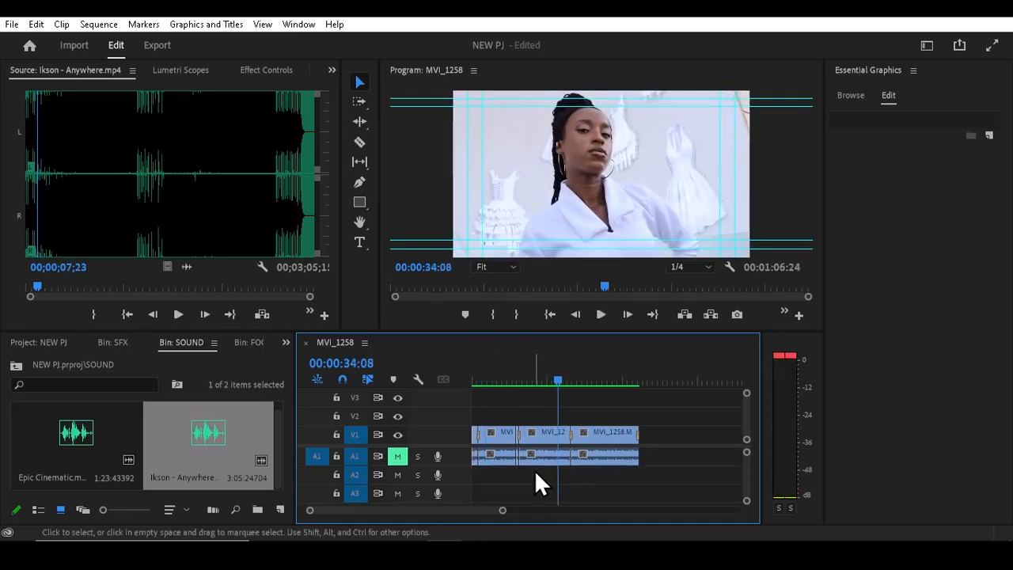
{"action": "left_click_drag", "start_coordinate": [552, 372], "coordinate": [446, 396]}
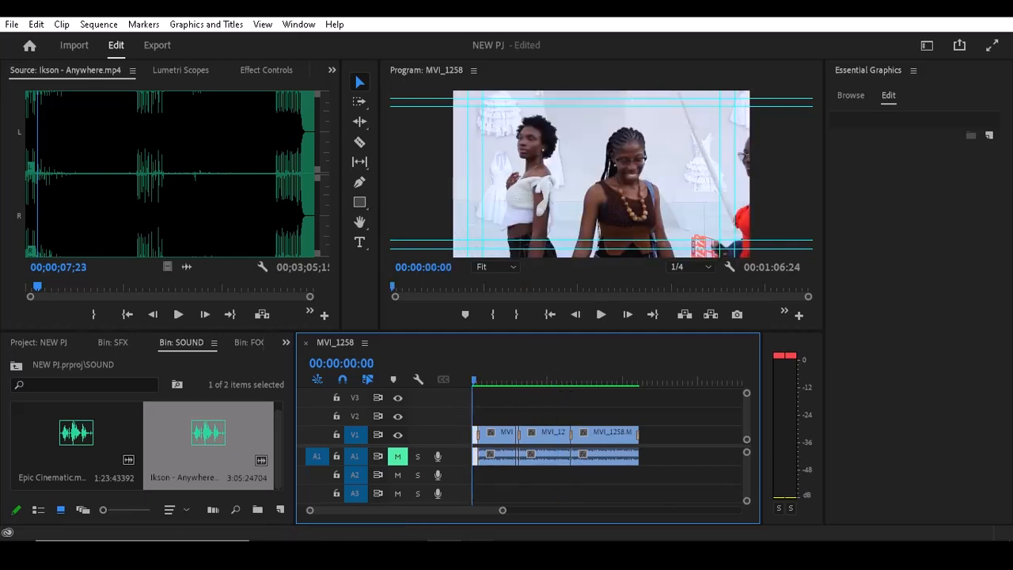
Switch to the sound folder in File Explorer, preview mixkit-hip-hop-02-738 and add it to track A2 at the sequence start.
{"action": "left_click", "coordinate": [478, 553]}
{"action": "left_click", "coordinate": [545, 518]}
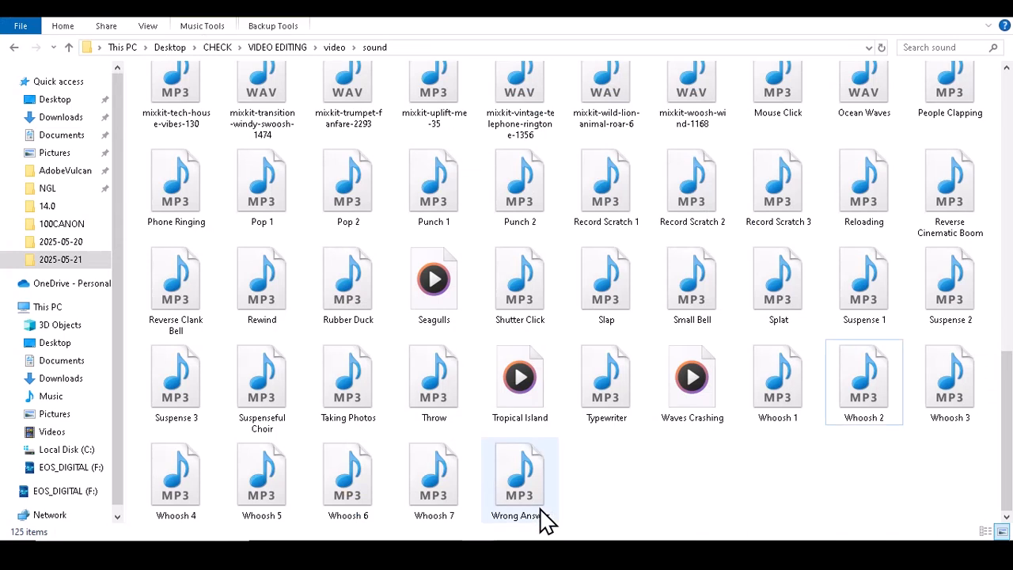
{"action": "double_click", "coordinate": [361, 294]}
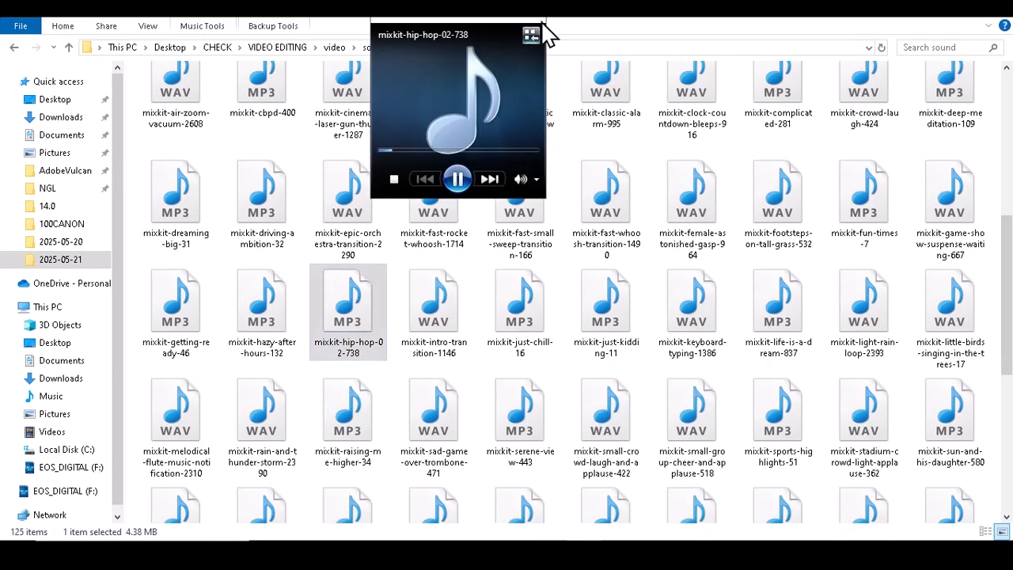
{"action": "left_click", "coordinate": [378, 353]}
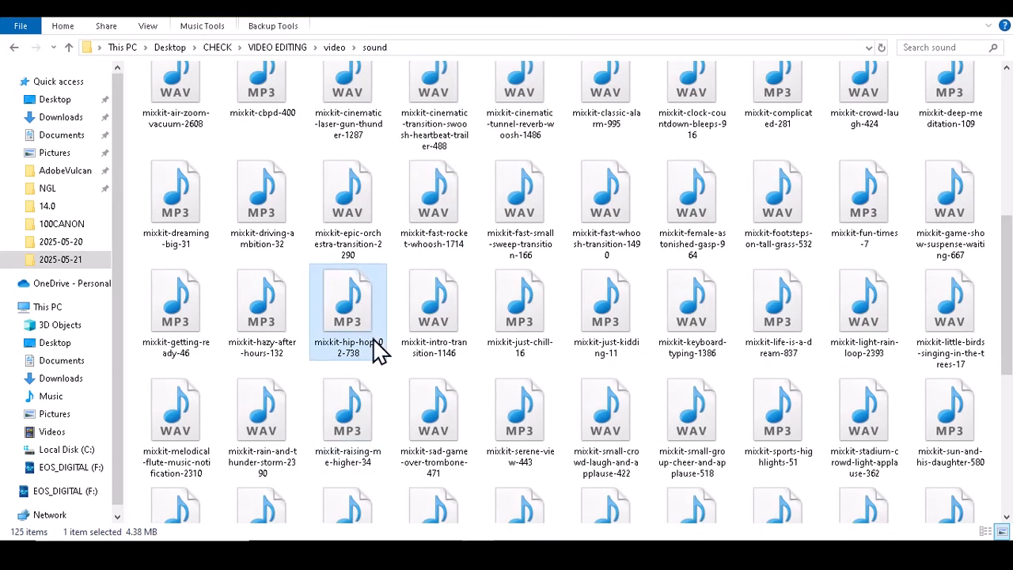
{"action": "left_click_drag", "start_coordinate": [378, 352], "coordinate": [468, 477]}
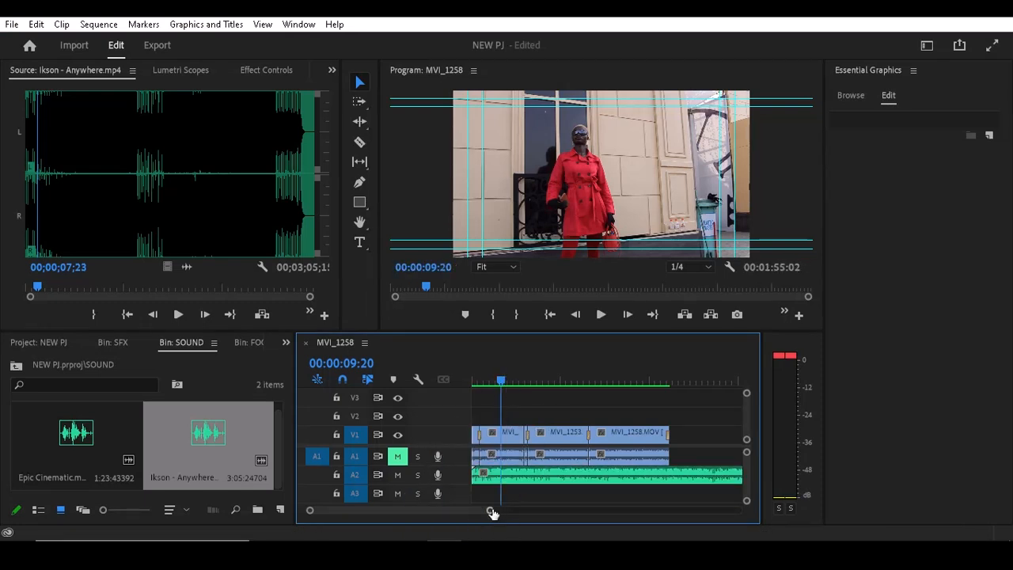
Zoom the timeline out slightly and play the sequence with the hip-hop music from 00:00:00:00.
{"action": "left_click_drag", "start_coordinate": [490, 509], "coordinate": [497, 509]}
{"action": "left_click_drag", "start_coordinate": [500, 383], "coordinate": [449, 390]}
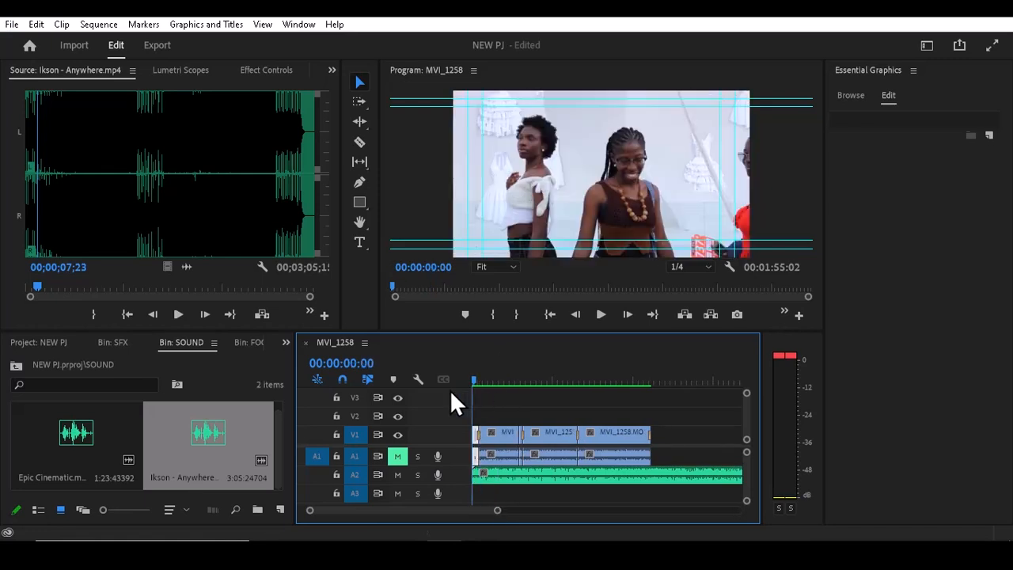
{"action": "key", "text": "space"}
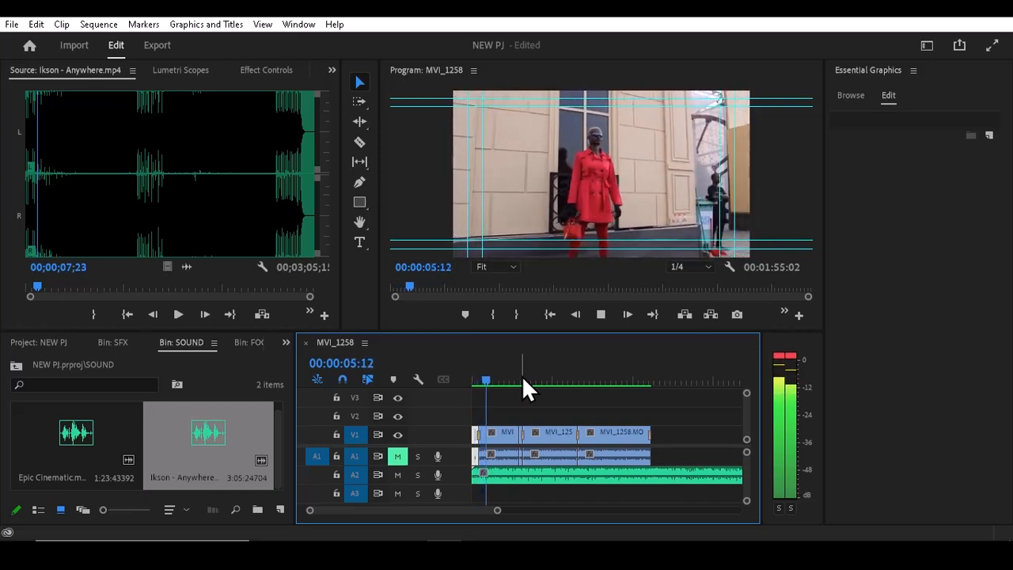
Play the MVI_1258.MOV section from 00:00:50:00 to check the hip-hop music's audio levels.
{"action": "left_click", "coordinate": [598, 379]}
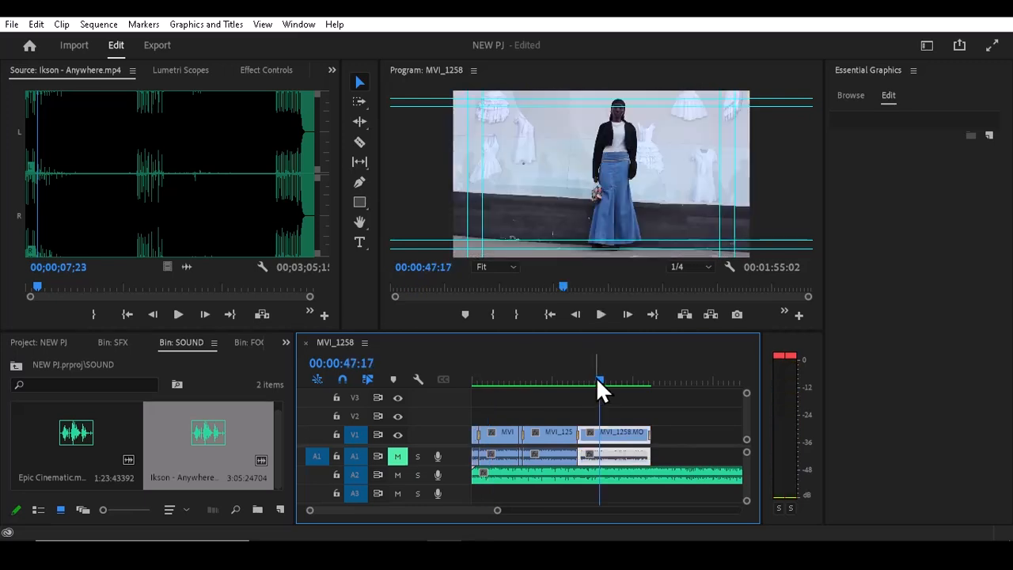
{"action": "left_click_drag", "start_coordinate": [599, 381], "coordinate": [605, 381]}
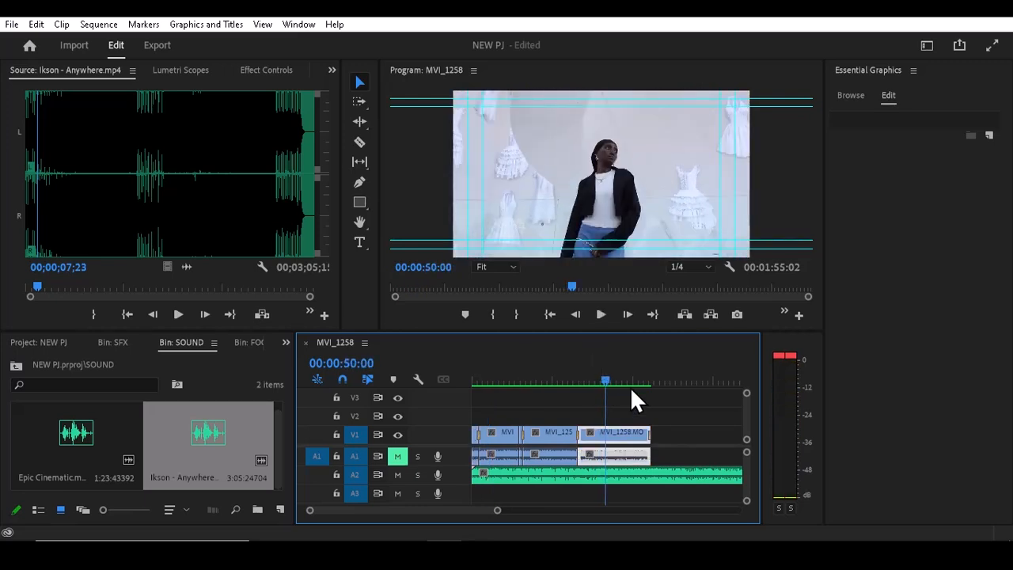
{"action": "key", "text": "space"}
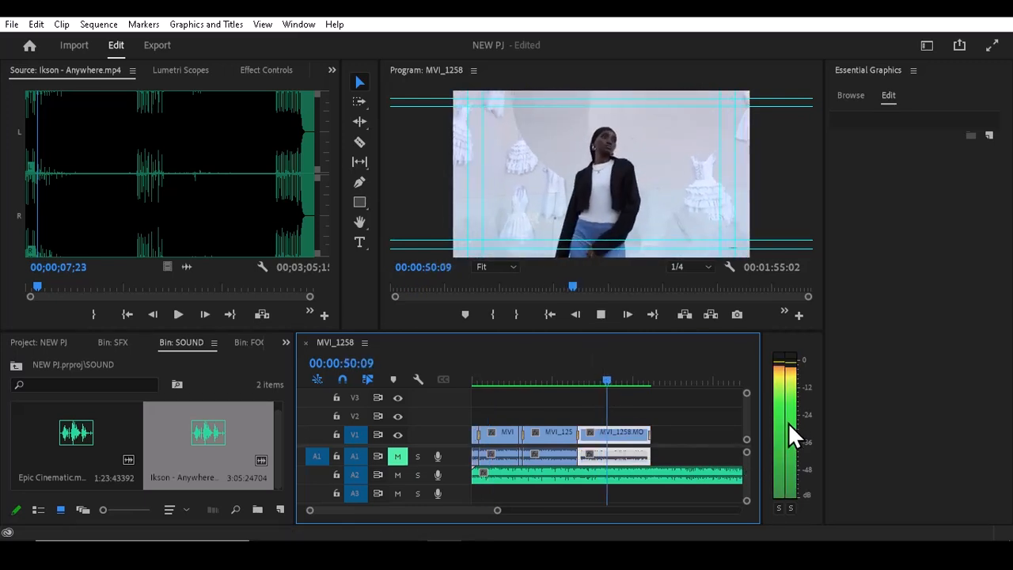
{"action": "key", "text": "space"}
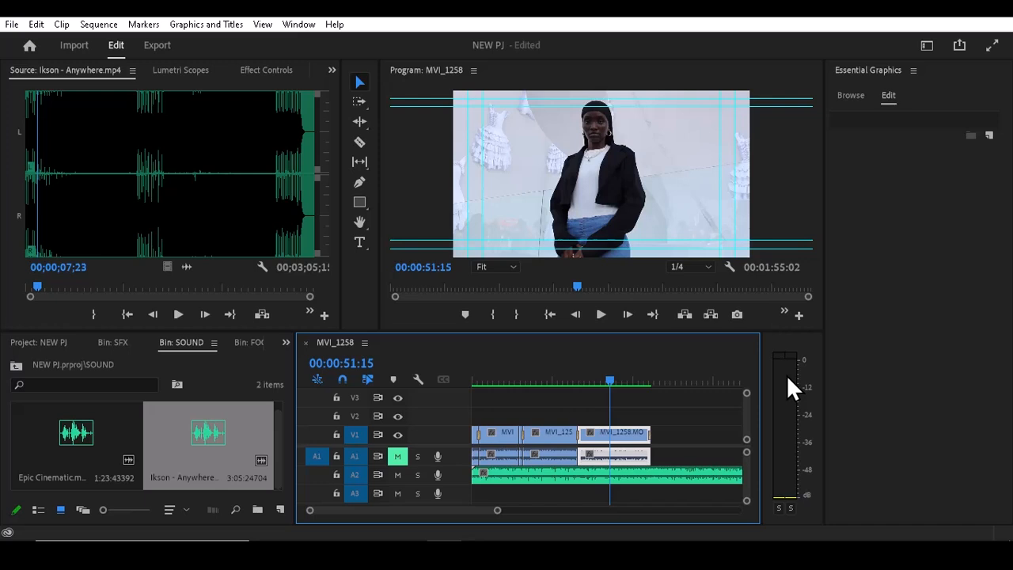
{"action": "key", "text": "space"}
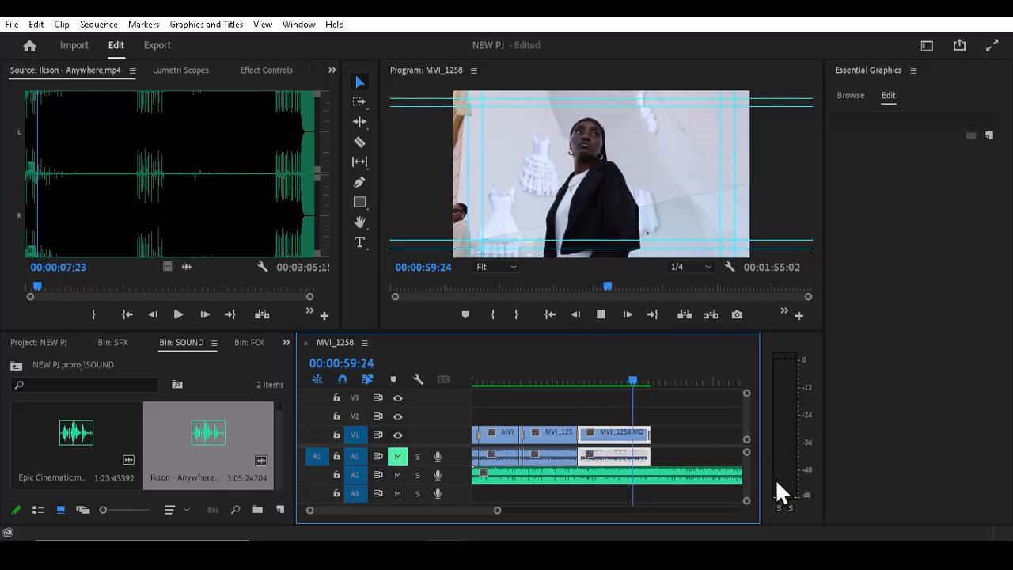
{"action": "key", "text": "space"}
Lower the hip-hop music's volume line on track A2 and play from 00:00:53:18 to check its level.
{"action": "left_click", "coordinate": [644, 473]}
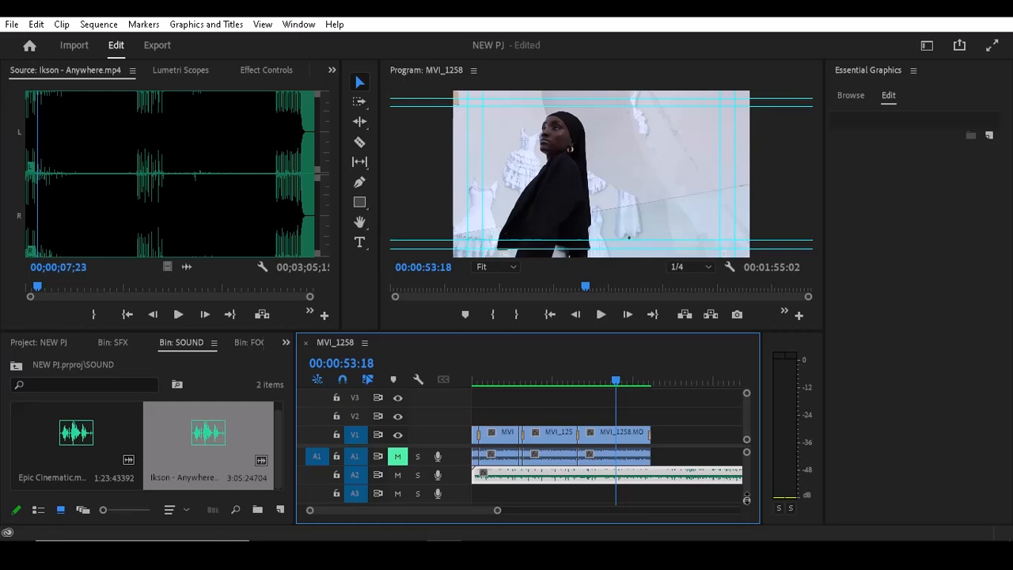
{"action": "left_click_drag", "start_coordinate": [746, 499], "coordinate": [747, 495]}
{"action": "scroll", "coordinate": [745, 469], "scroll_direction": "down", "scroll_amount": 4}
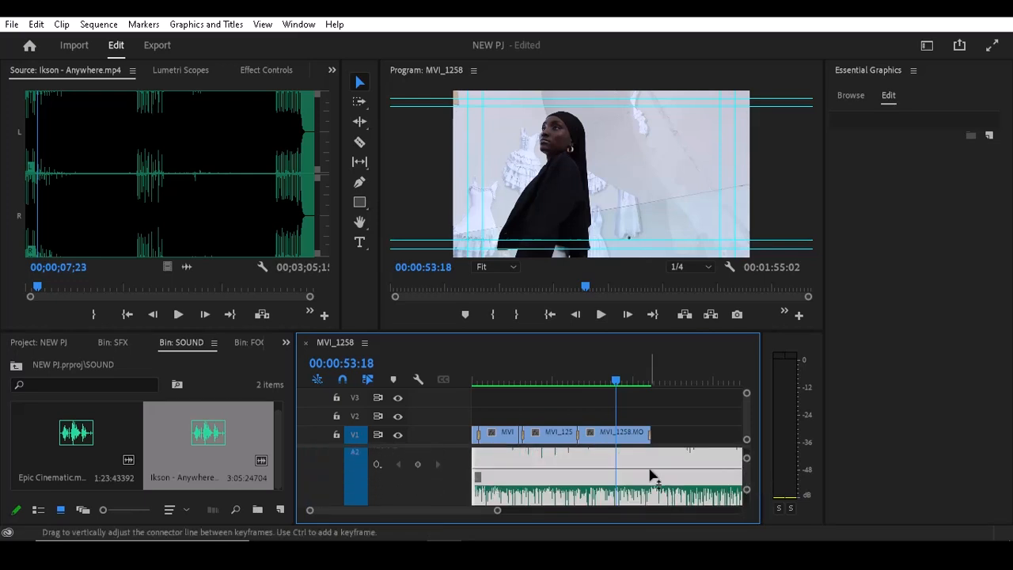
{"action": "left_click_drag", "start_coordinate": [651, 468], "coordinate": [651, 484]}
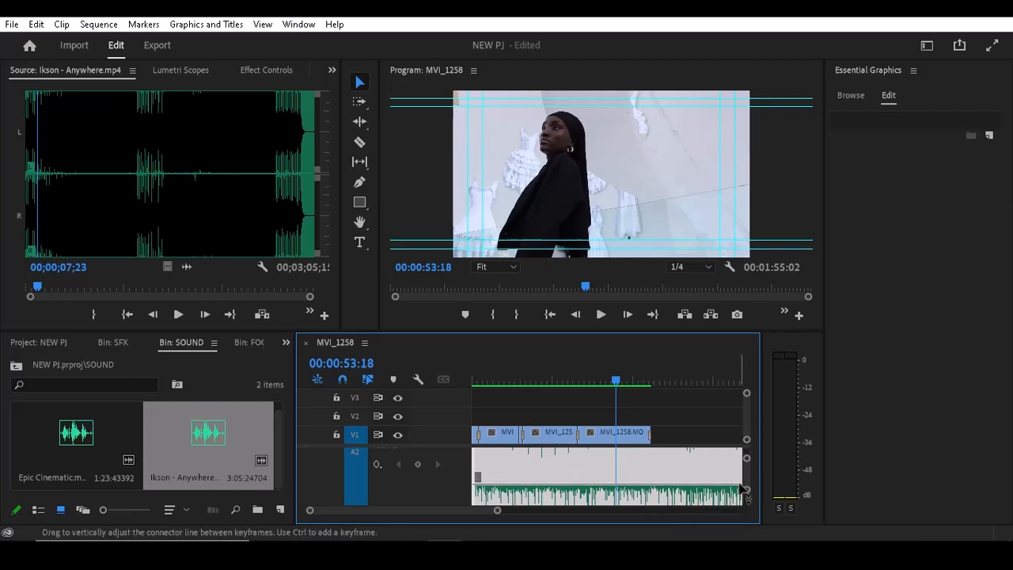
{"action": "left_click_drag", "start_coordinate": [746, 489], "coordinate": [746, 496]}
{"action": "key", "text": "space"}
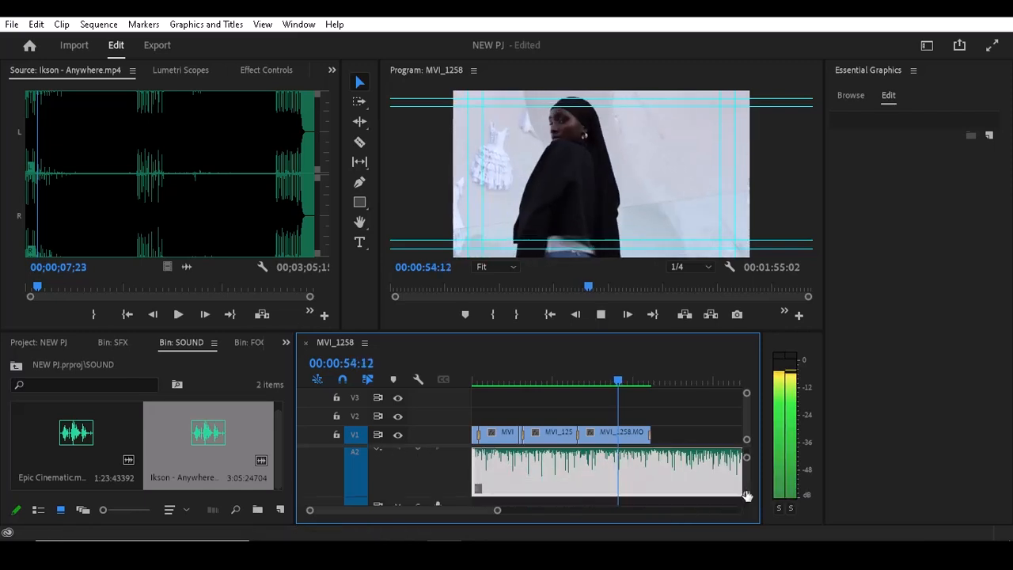
{"action": "key", "text": "space"}
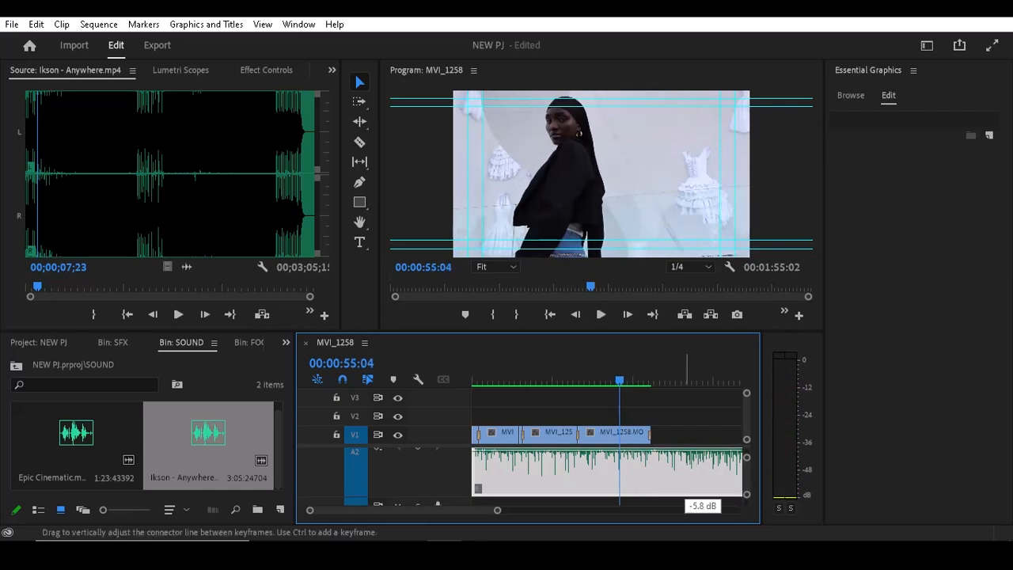
Play the sequence from 00:00:28:18 to check the lowered music level and collapse the audio tracks.
{"action": "left_click", "coordinate": [551, 380]}
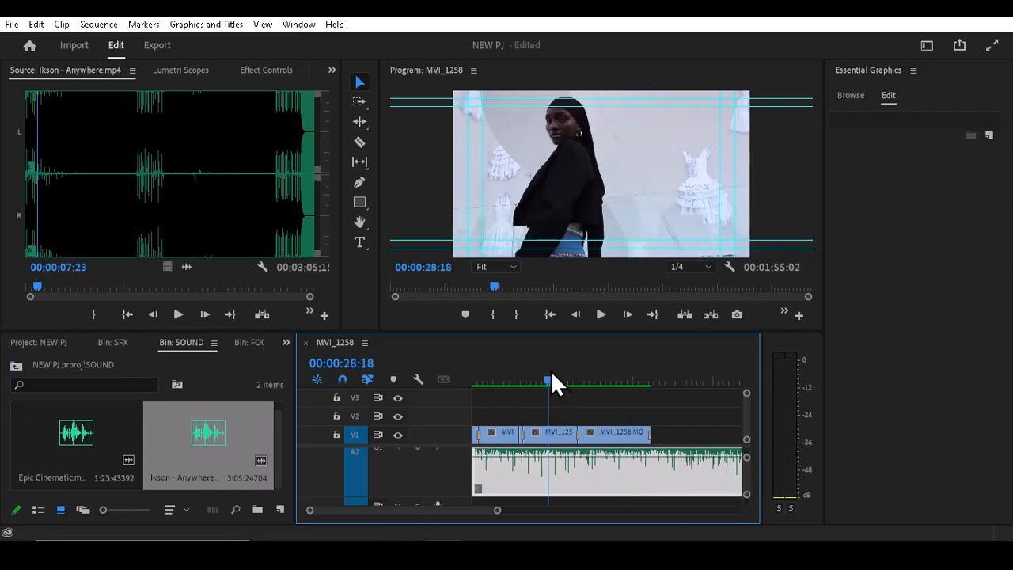
{"action": "key", "text": "space"}
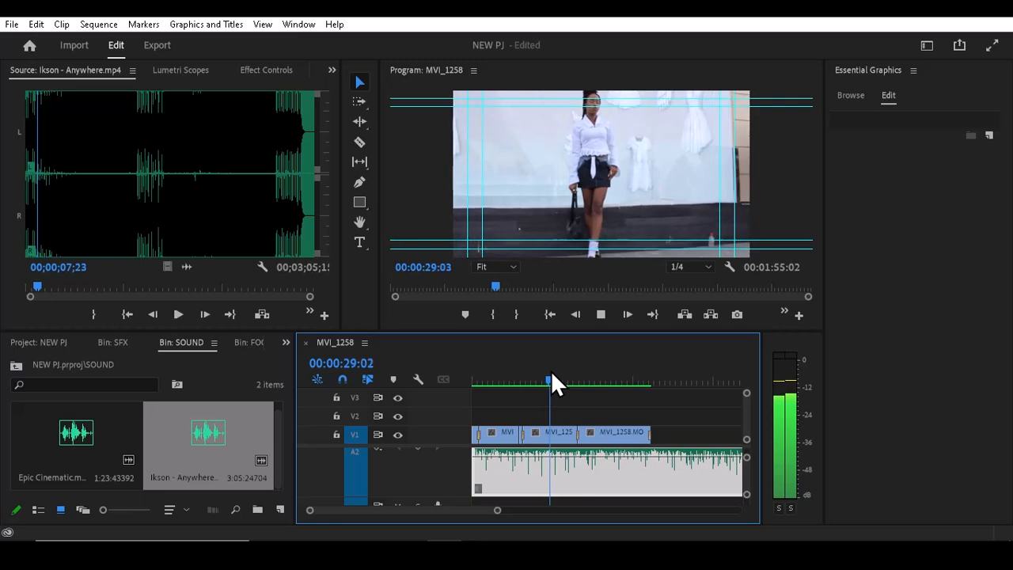
{"action": "key", "text": "space"}
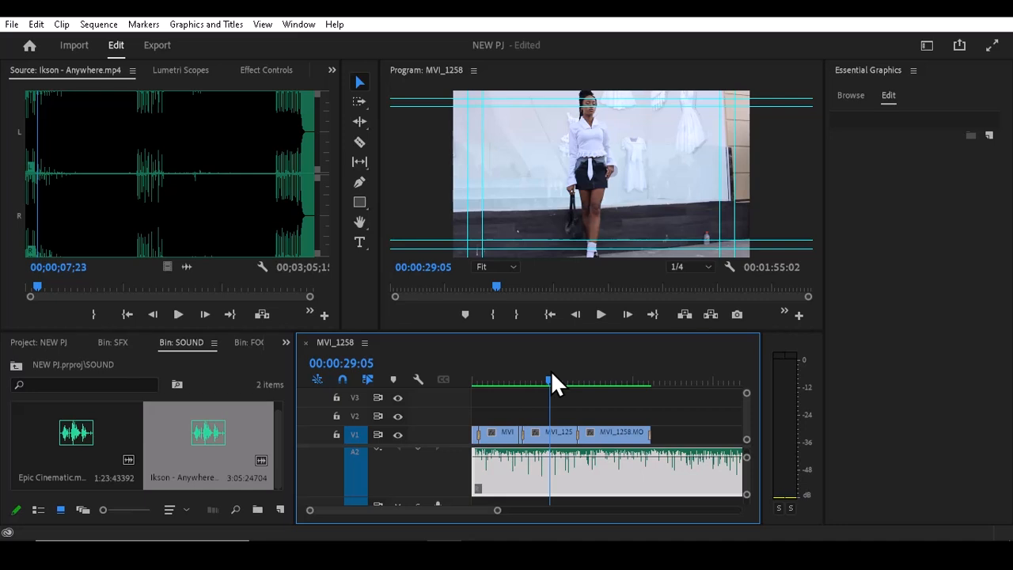
{"action": "key", "text": "space"}
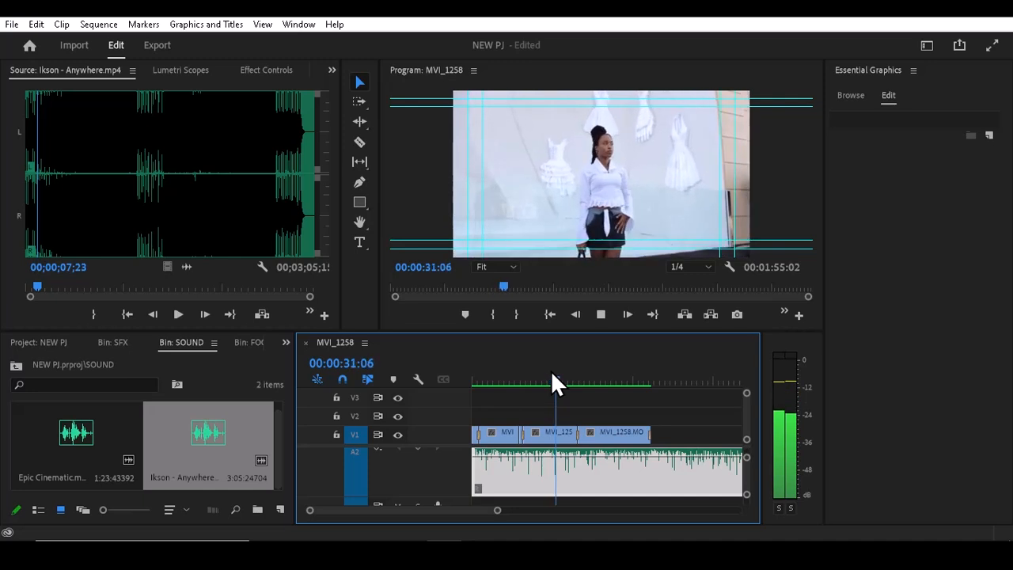
{"action": "left_click_drag", "start_coordinate": [746, 496], "coordinate": [746, 502]}
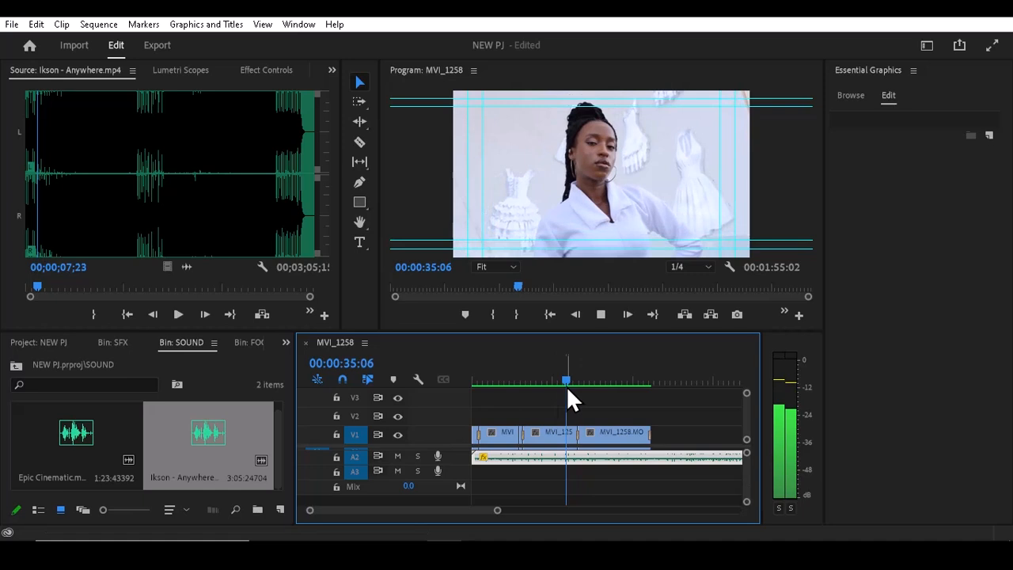
Return the playhead to 00:00:00:00 and add mixkit-cinematic-transition-swoosh-heartbeat-trailer-488 from the sound folder to track A3 at the sequence start.
{"action": "left_click_drag", "start_coordinate": [566, 384], "coordinate": [450, 394]}
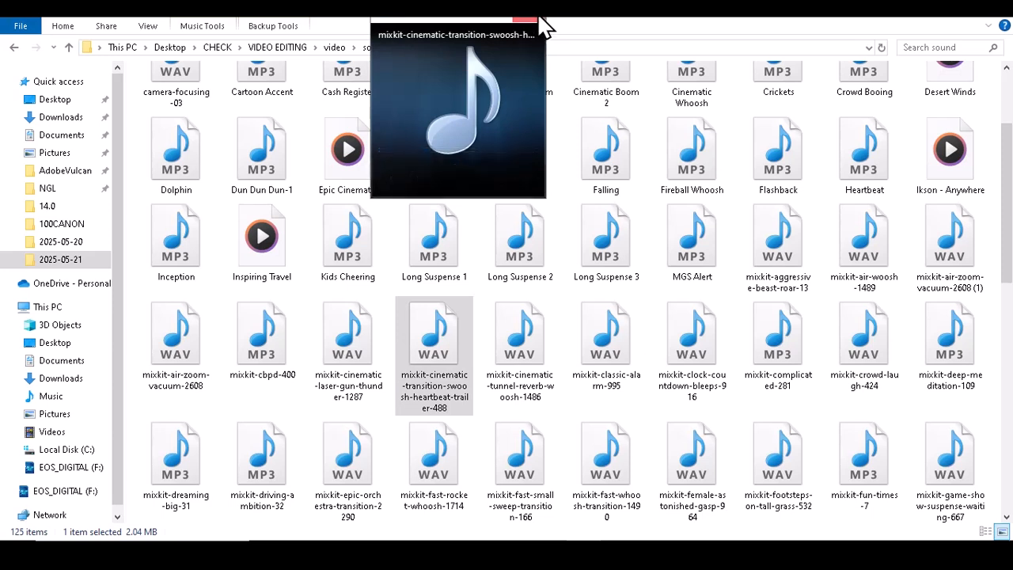
{"action": "left_click", "coordinate": [539, 18]}
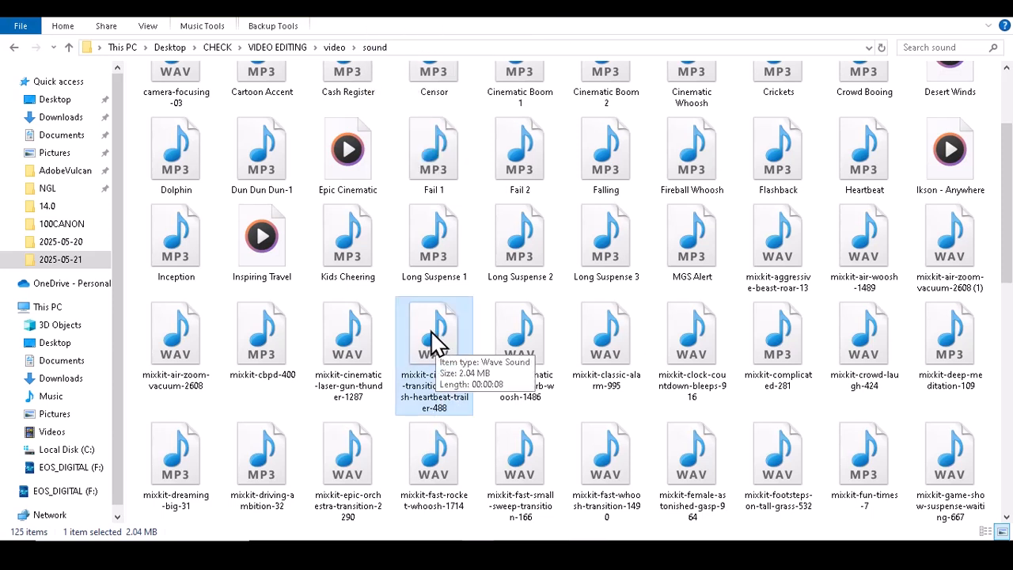
{"action": "left_click_drag", "start_coordinate": [430, 330], "coordinate": [470, 471]}
{"action": "left_click_drag", "start_coordinate": [498, 510], "coordinate": [455, 509]}
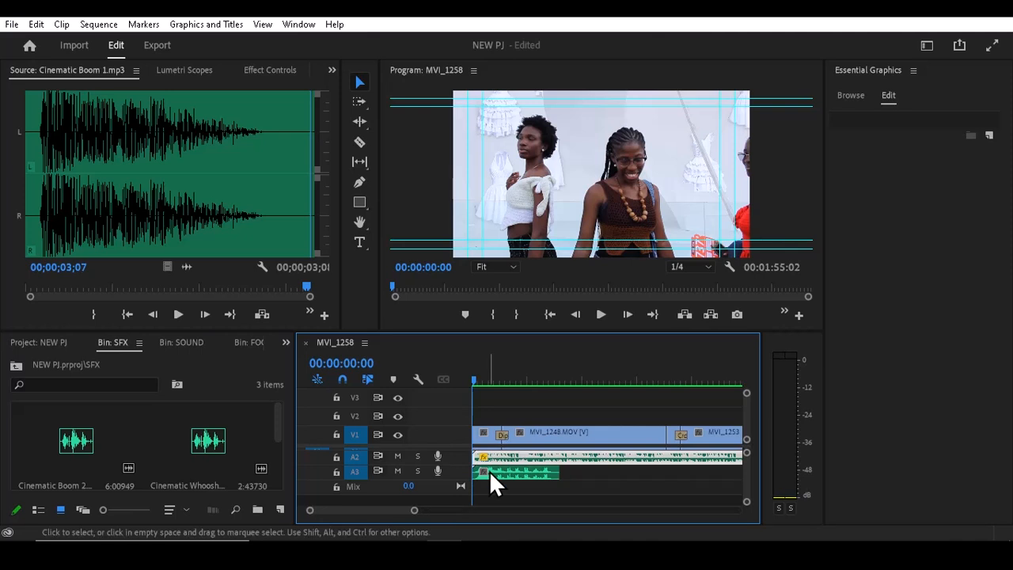
Play the sequence from the start to check how the swoosh sound fits the first transition.
{"action": "key", "text": "space"}
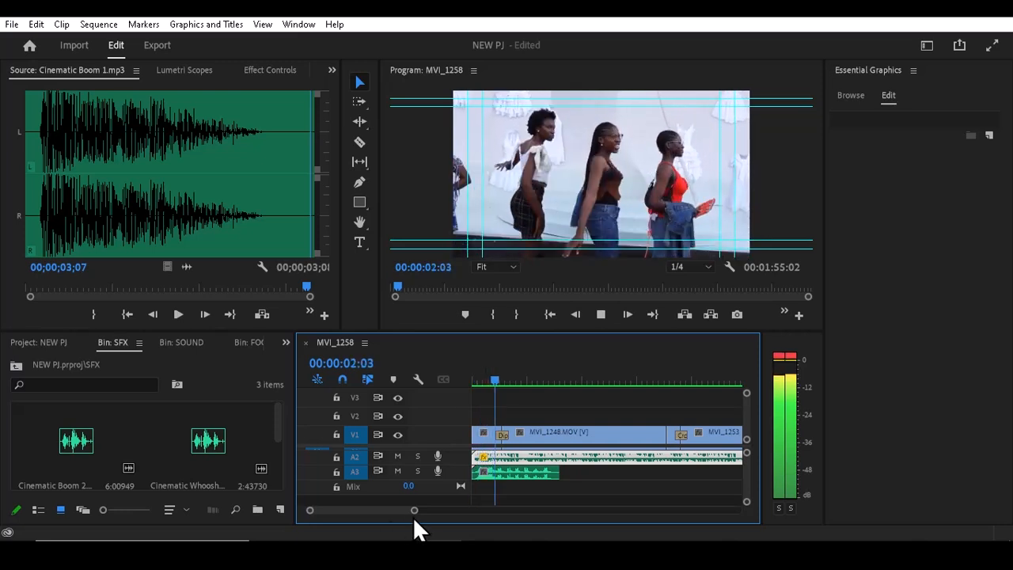
{"action": "left_click_drag", "start_coordinate": [414, 511], "coordinate": [424, 511]}
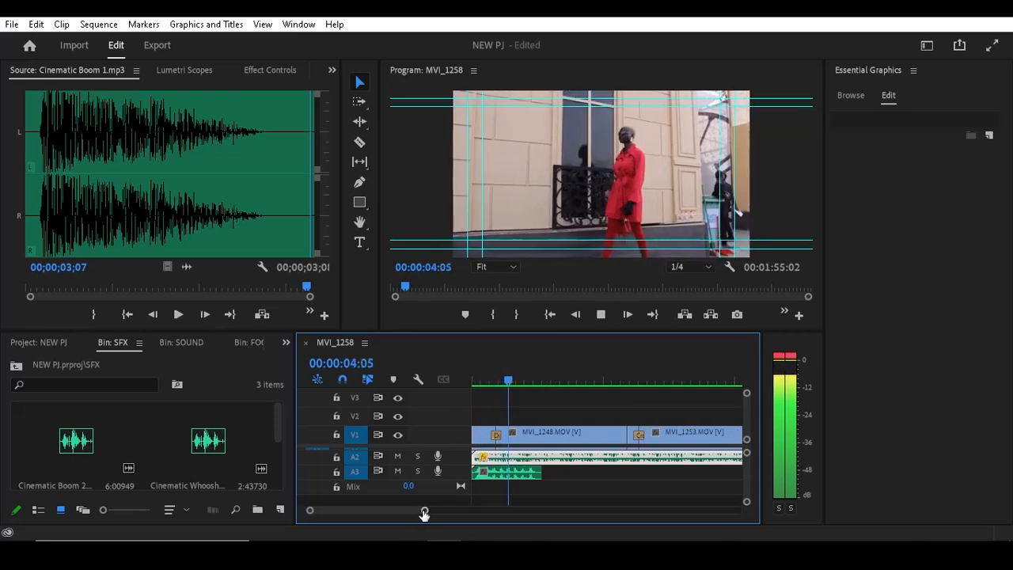
{"action": "left_click", "coordinate": [491, 380]}
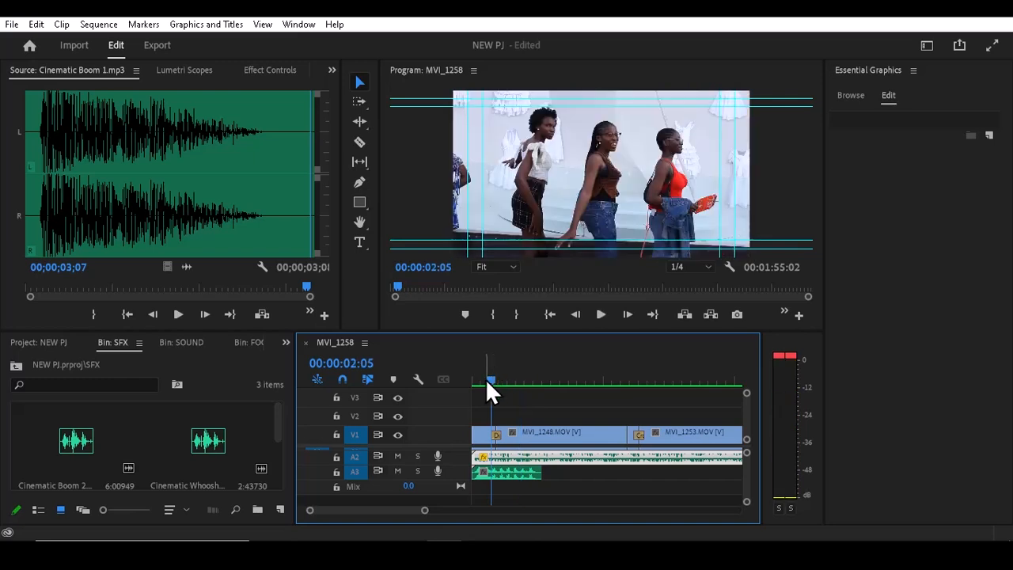
{"action": "key", "text": "Home"}
{"action": "key", "text": "space"}
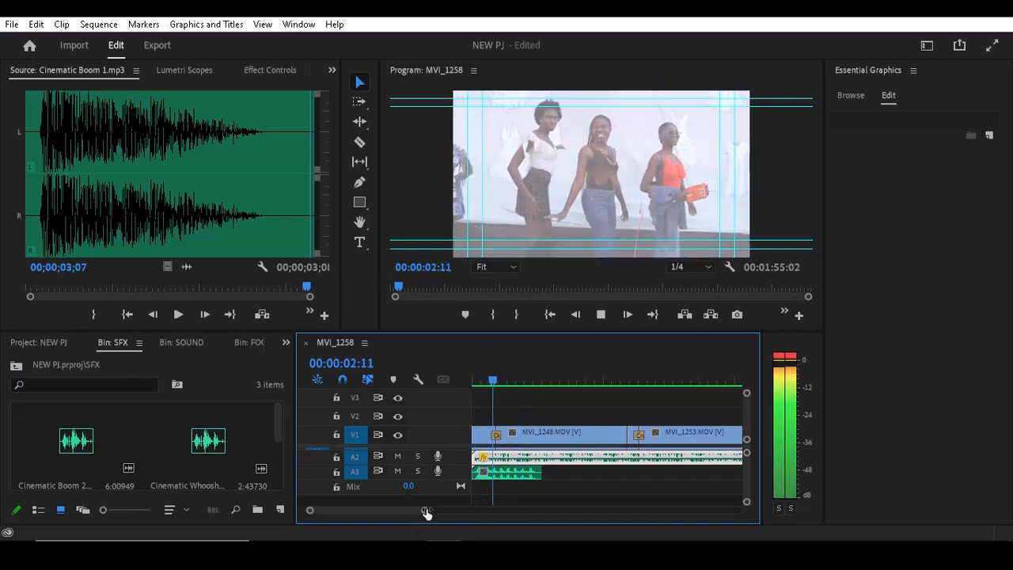
{"action": "mouse_move", "coordinate": [425, 511]}
{"action": "left_mouse_down"}
{"action": "mouse_move", "coordinate": [435, 514]}
{"action": "mouse_move", "coordinate": [411, 510]}
{"action": "left_mouse_up"}
{"action": "key", "text": "space"}
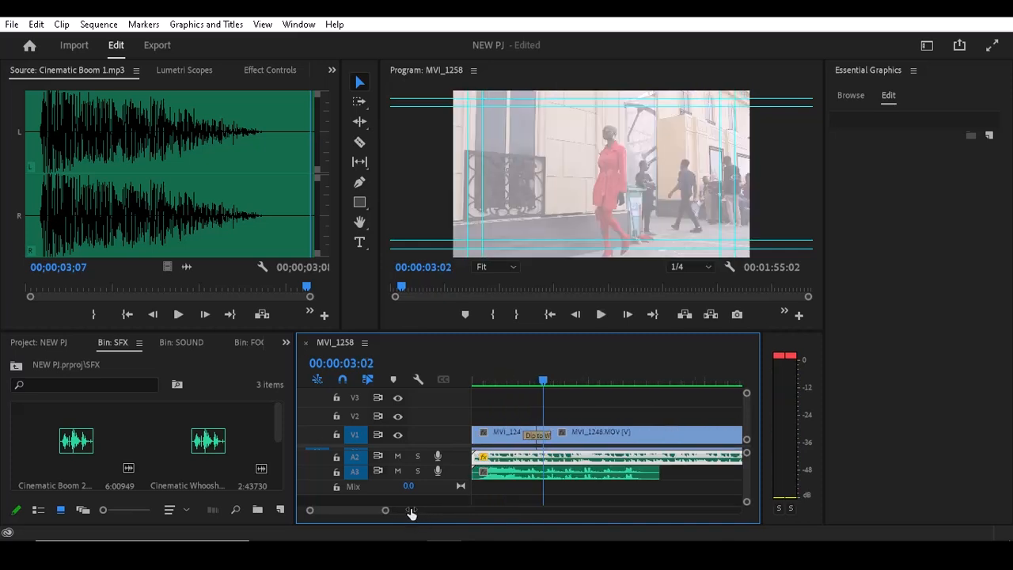
Move the swoosh clip on A3 to the start of the Dip to White transition and play across it.
{"action": "left_click_drag", "start_coordinate": [518, 471], "coordinate": [569, 469]}
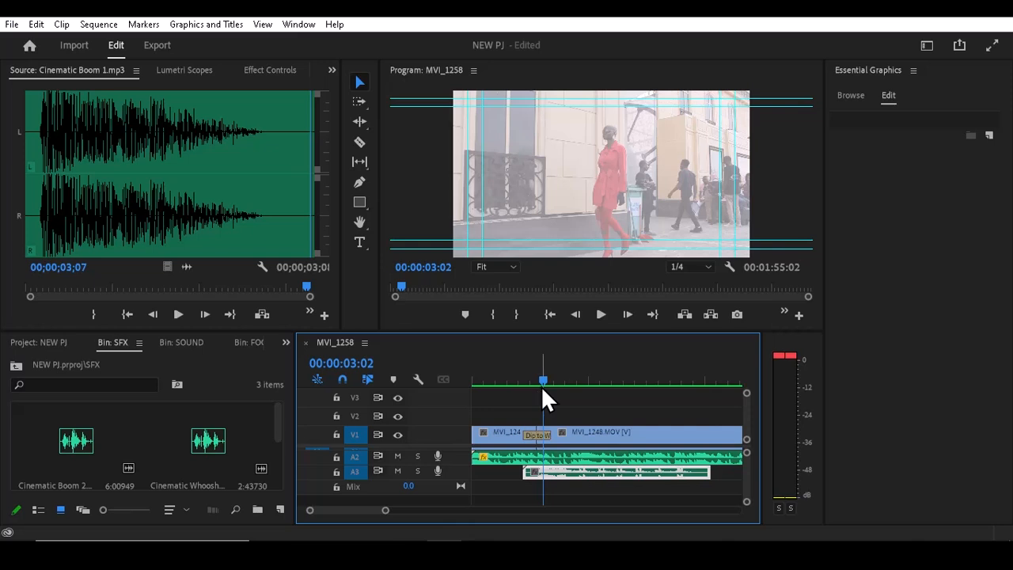
{"action": "left_click_drag", "start_coordinate": [540, 384], "coordinate": [508, 383]}
{"action": "key", "text": "space"}
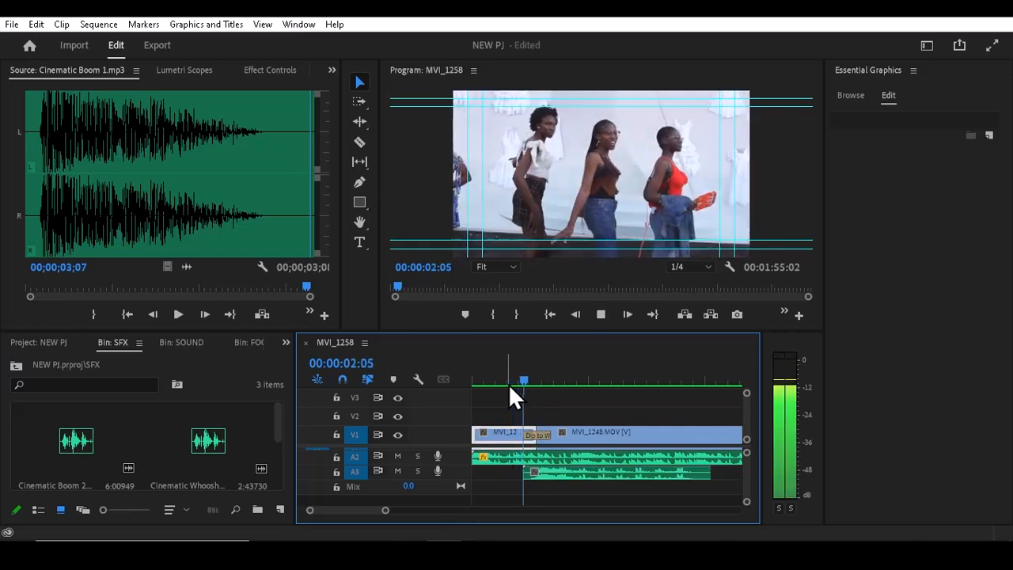
{"action": "key", "text": "space"}
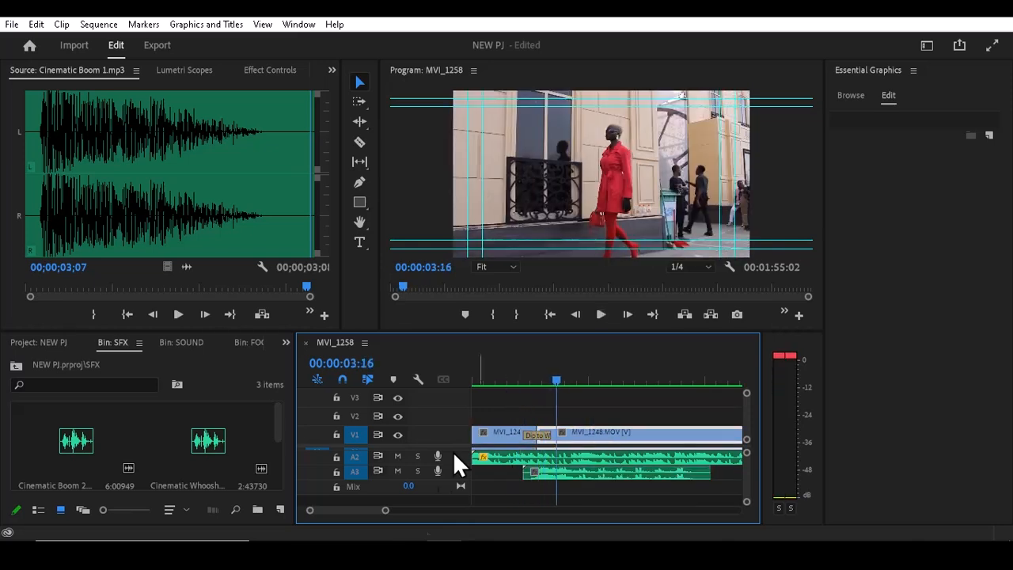
Replay the first transition from just before the swoosh clip to check its timing against the picture.
{"action": "left_click_drag", "start_coordinate": [387, 511], "coordinate": [402, 512]}
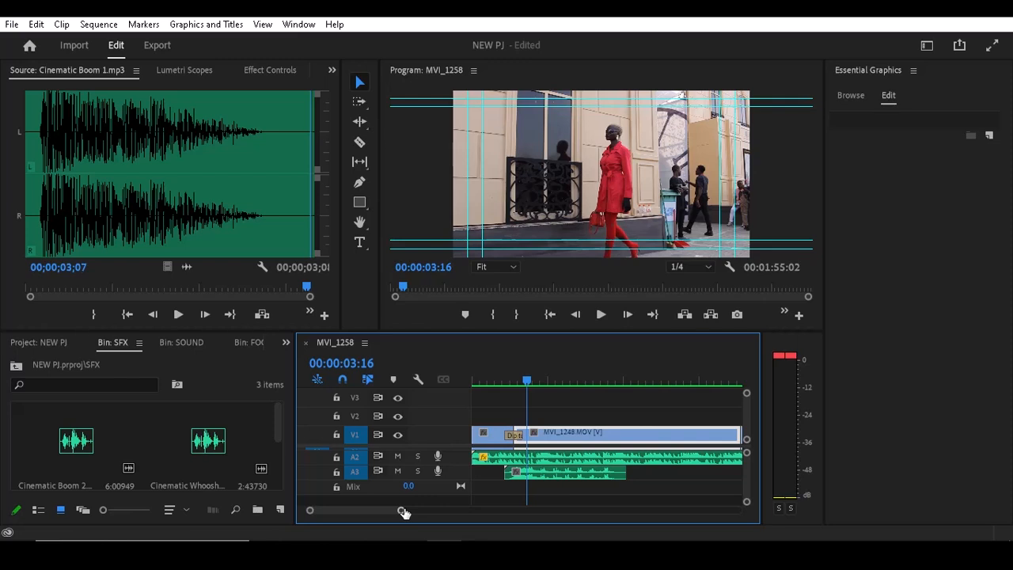
{"action": "left_click", "coordinate": [502, 378]}
{"action": "key", "text": "space"}
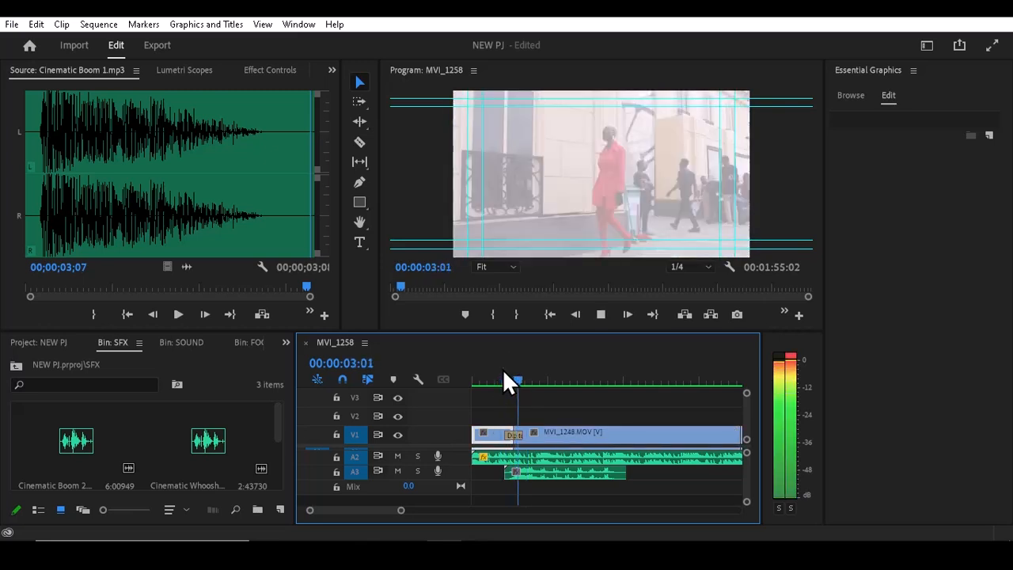
{"action": "key", "text": "space"}
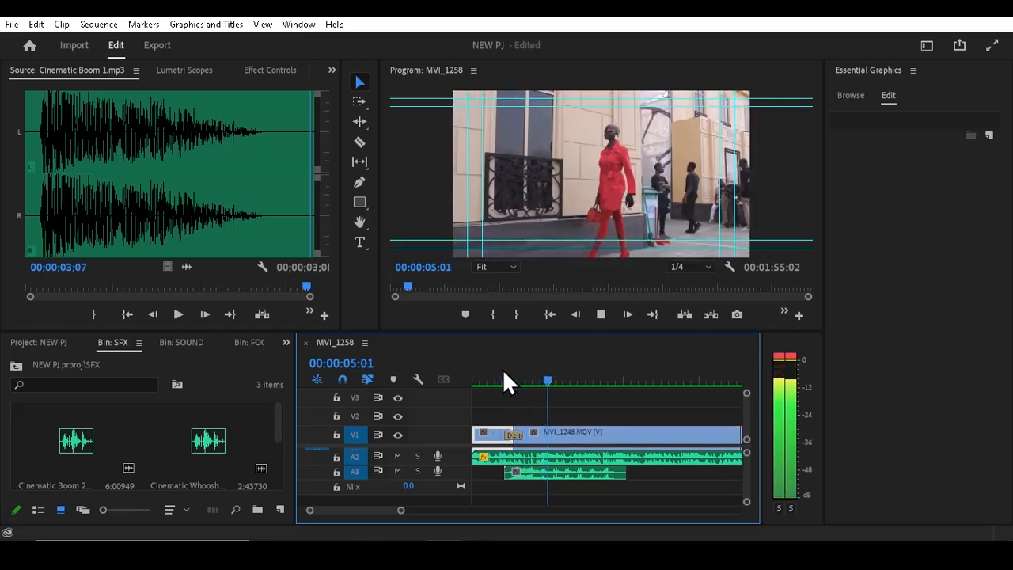
{"action": "left_click_drag", "start_coordinate": [400, 509], "coordinate": [431, 511]}
{"action": "key", "text": "space"}
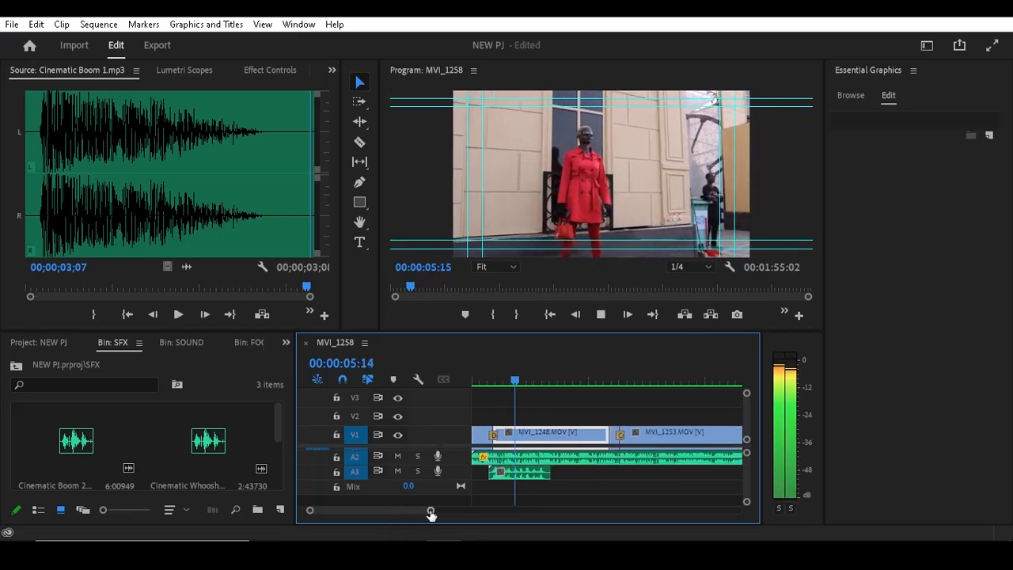
{"action": "key", "text": "space"}
Duplicate the swoosh clip on A3 near the end of MVI_1248.MOV and play from 00:00:14:24 to check it.
{"action": "left_click", "coordinate": [514, 474]}
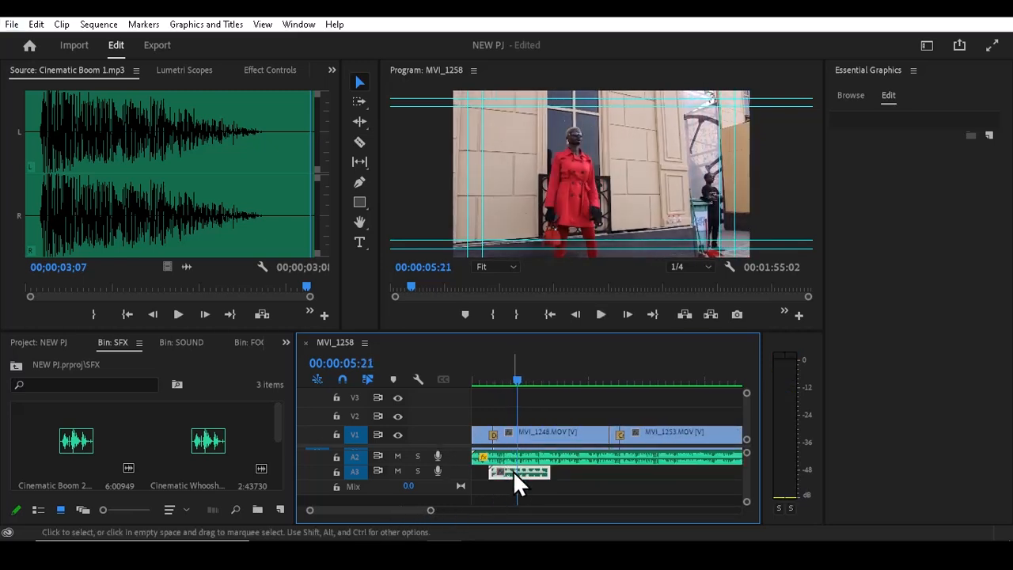
{"action": "left_click_drag", "start_coordinate": [514, 473], "coordinate": [621, 472]}
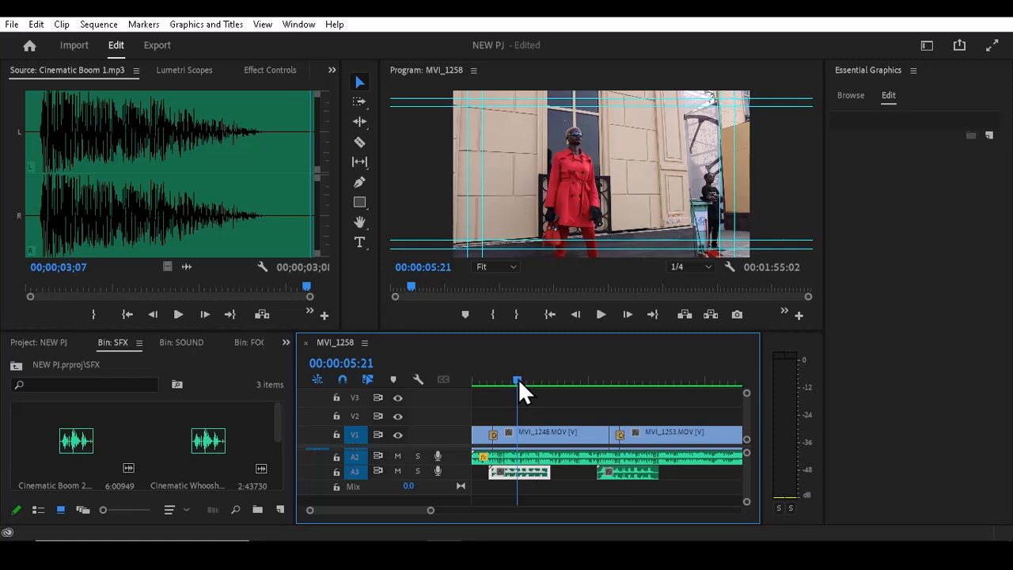
{"action": "left_click_drag", "start_coordinate": [518, 378], "coordinate": [588, 384]}
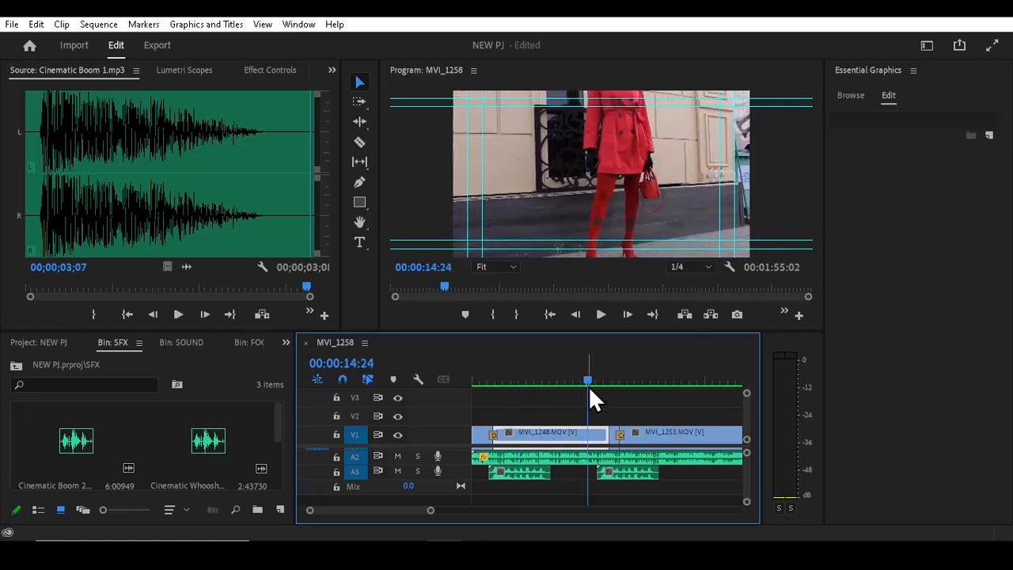
{"action": "key", "text": "space"}
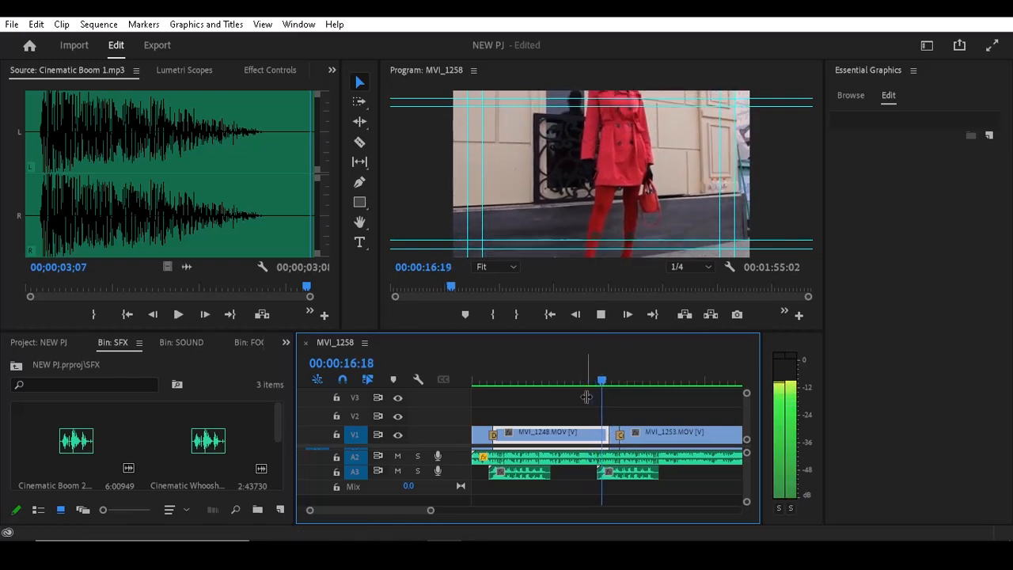
{"action": "key", "text": "space"}
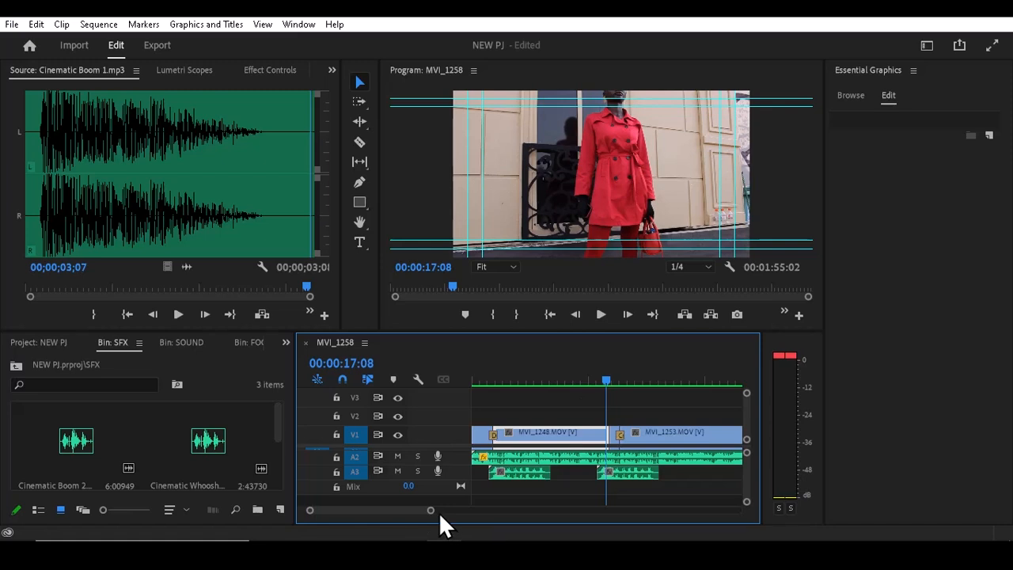
Align the copied swoosh clip on A3 with the start of the Cross Dissolve before MVI_1253.MOV, checking its timing by playback.
{"action": "left_click_drag", "start_coordinate": [430, 510], "coordinate": [401, 510]}
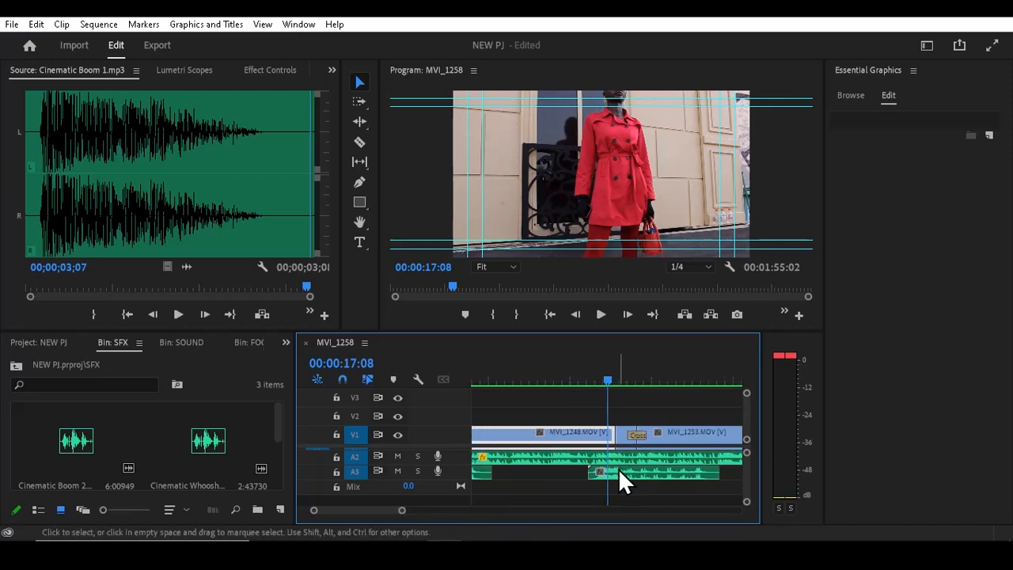
{"action": "left_click_drag", "start_coordinate": [617, 469], "coordinate": [632, 471]}
{"action": "key", "text": "space"}
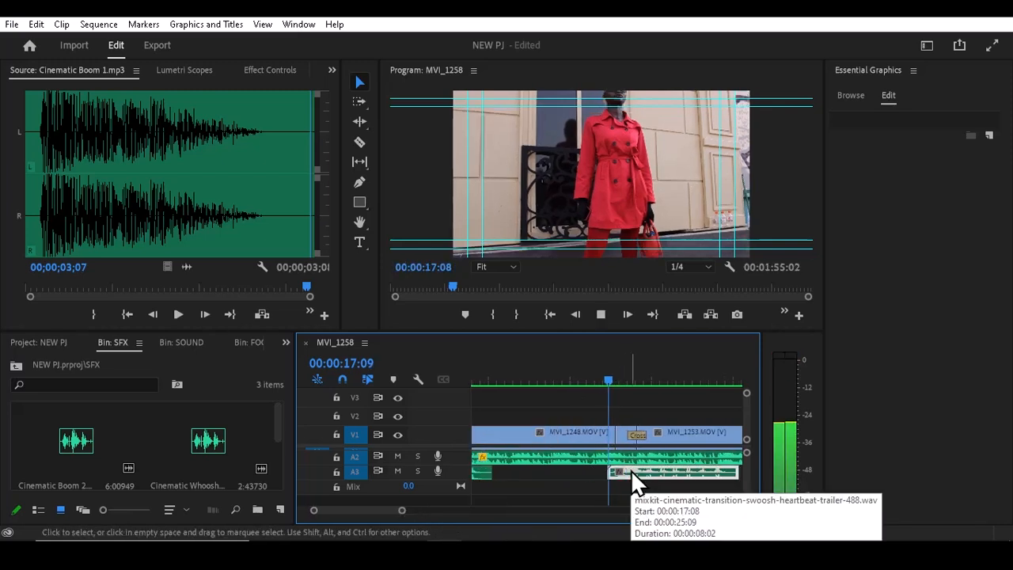
{"action": "left_click", "coordinate": [604, 372]}
{"action": "key", "text": "space"}
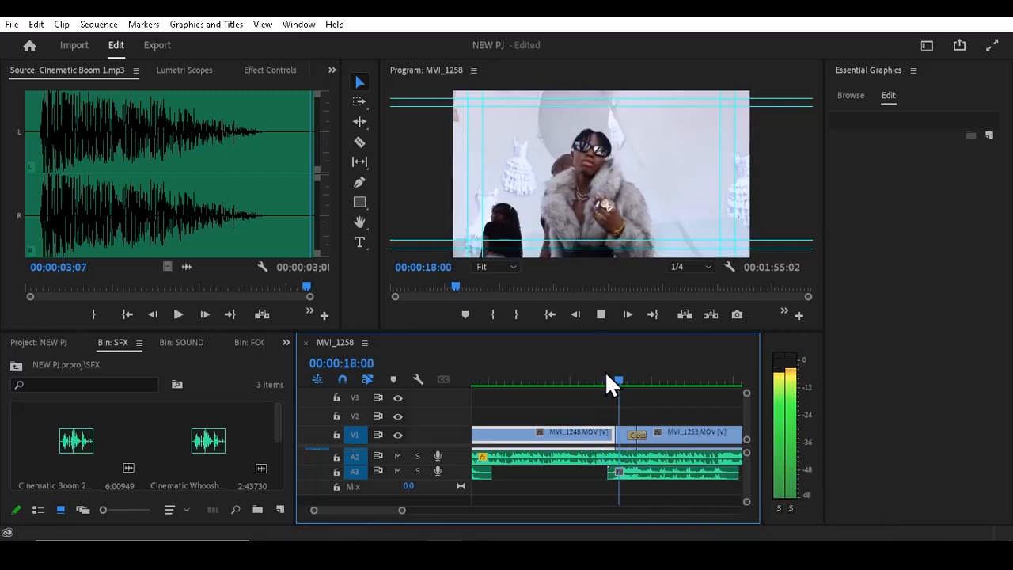
{"action": "key", "text": "space"}
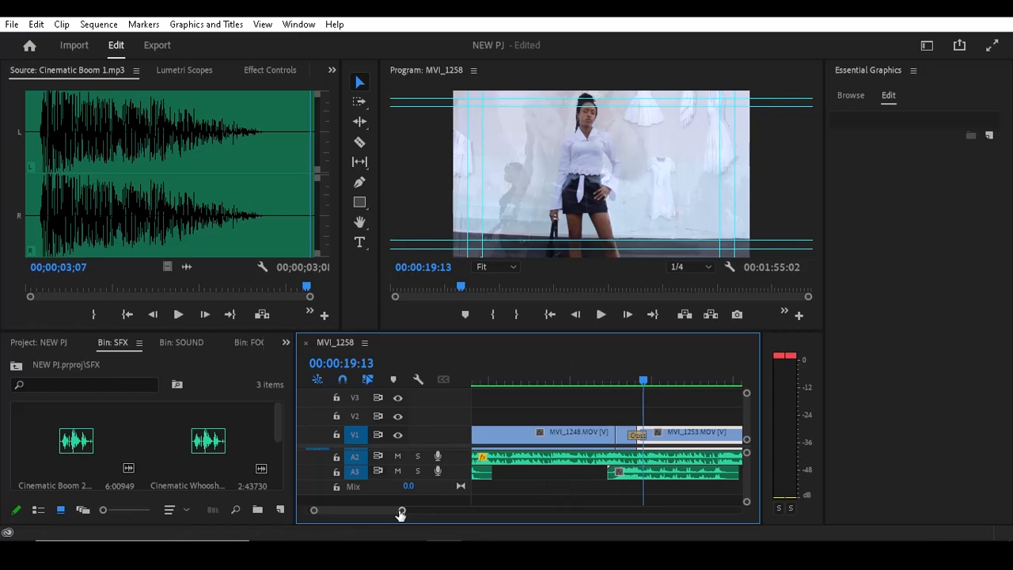
{"action": "left_click_drag", "start_coordinate": [401, 509], "coordinate": [395, 510]}
{"action": "left_click_drag", "start_coordinate": [581, 476], "coordinate": [601, 475]}
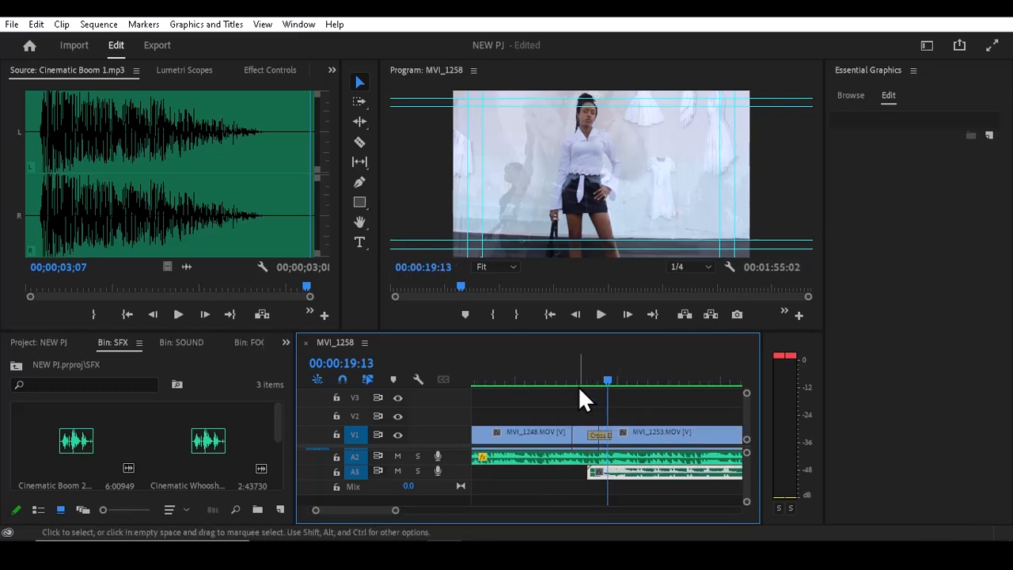
Play across the Cross Dissolve before MVI_1253.MOV to check the copied swoosh's timing against the picture.
{"action": "left_click", "coordinate": [557, 378]}
{"action": "key", "text": "space"}
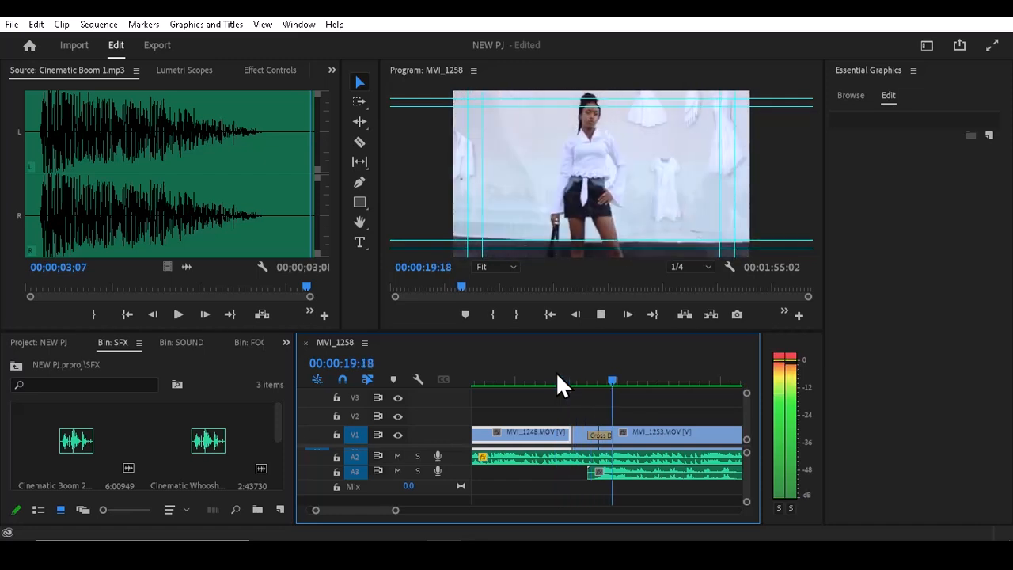
{"action": "key", "text": "space"}
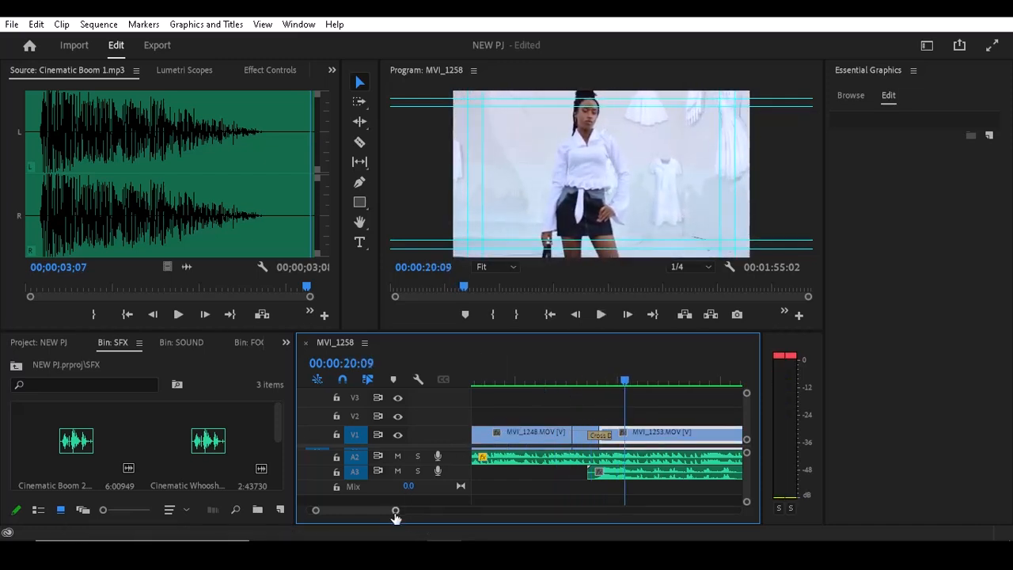
Duplicate the swoosh clip on A3 to 00:00:37:06, near the end of MVI_1253.MOV.
{"action": "left_click_drag", "start_coordinate": [395, 509], "coordinate": [477, 512]}
{"action": "key", "text": "space"}
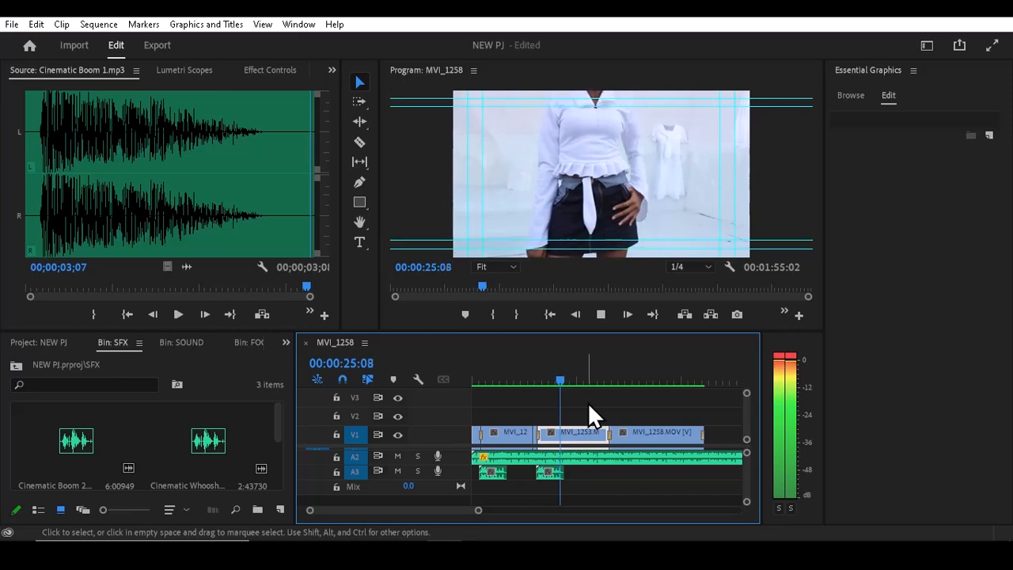
{"action": "left_click_drag", "start_coordinate": [562, 382], "coordinate": [600, 382]}
{"action": "left_click", "coordinate": [553, 471]}
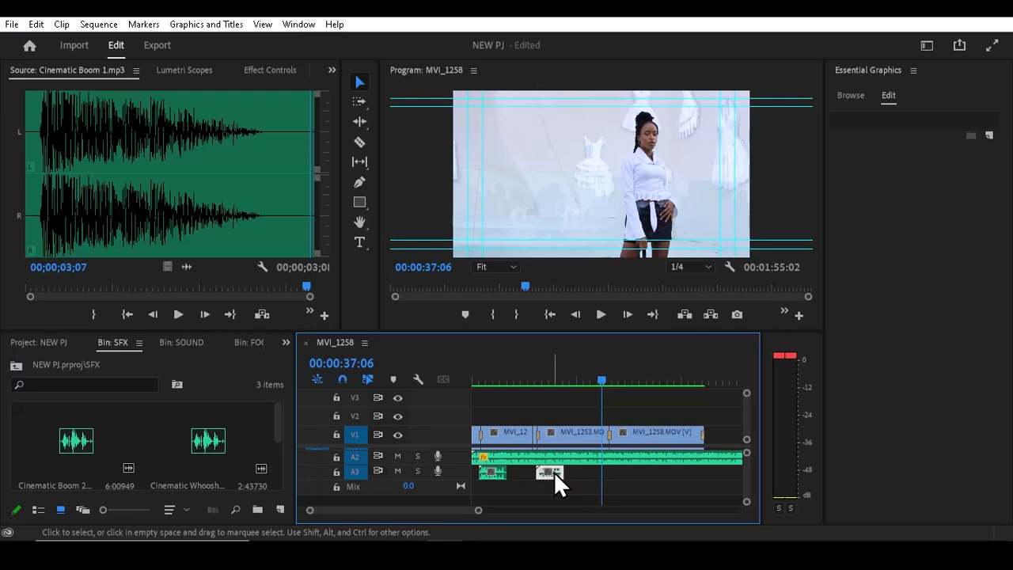
{"action": "left_click_drag", "start_coordinate": [553, 470], "coordinate": [612, 472]}
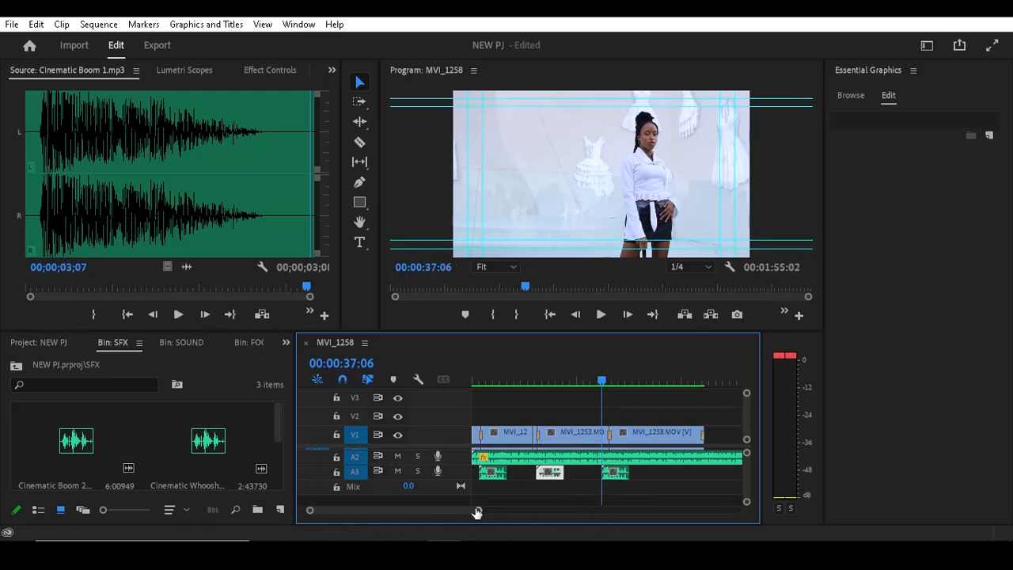
Align the new swoosh copy on A3 with the start of the transition before MVI_1258.MOV at 00:00:38:22, checking it by playback.
{"action": "left_click_drag", "start_coordinate": [478, 509], "coordinate": [449, 512]}
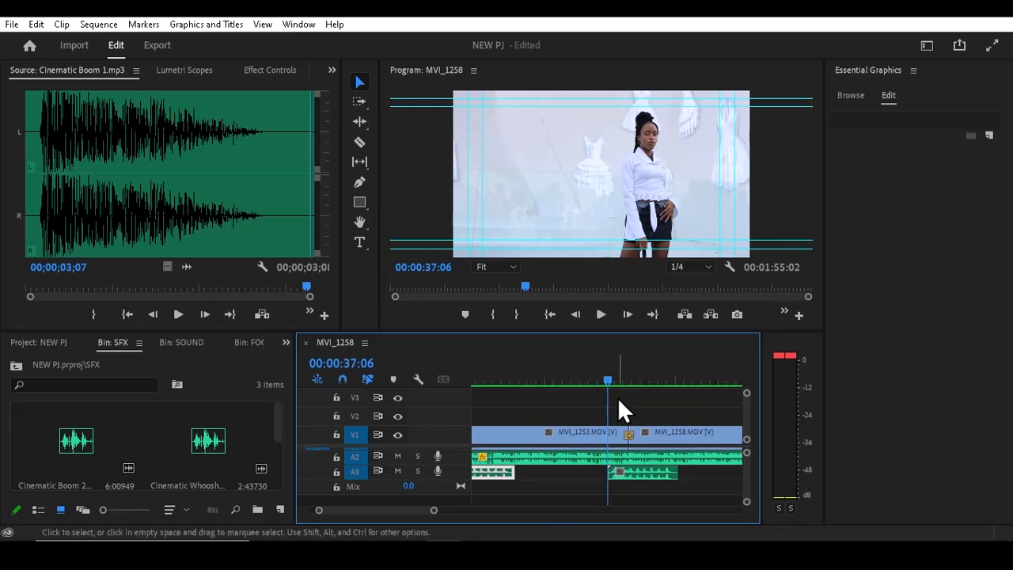
{"action": "left_click_drag", "start_coordinate": [609, 381], "coordinate": [621, 381]}
{"action": "left_click", "coordinate": [623, 473]}
{"action": "left_click_drag", "start_coordinate": [623, 473], "coordinate": [637, 473]}
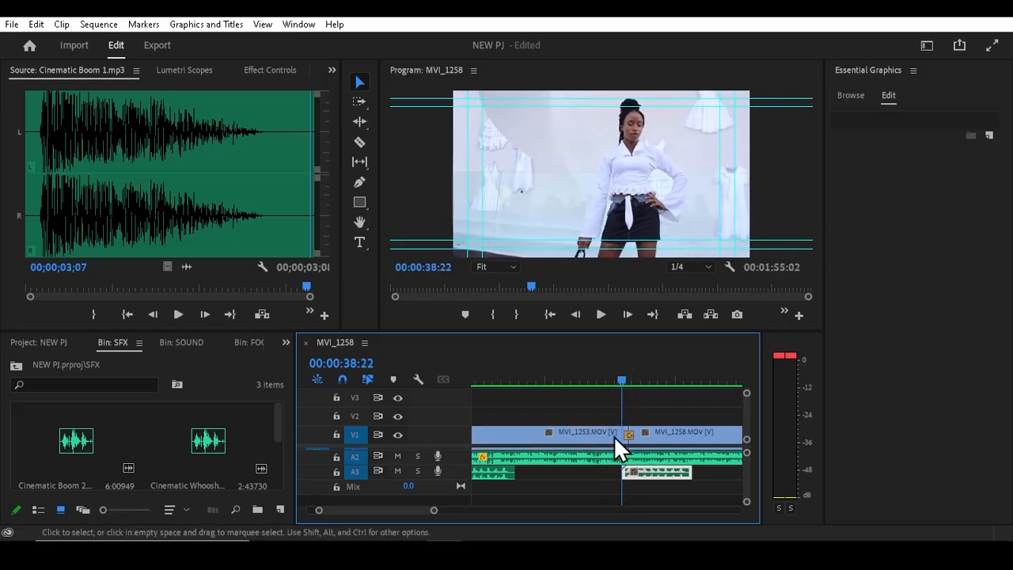
{"action": "left_click", "coordinate": [609, 378]}
{"action": "key", "text": "space"}
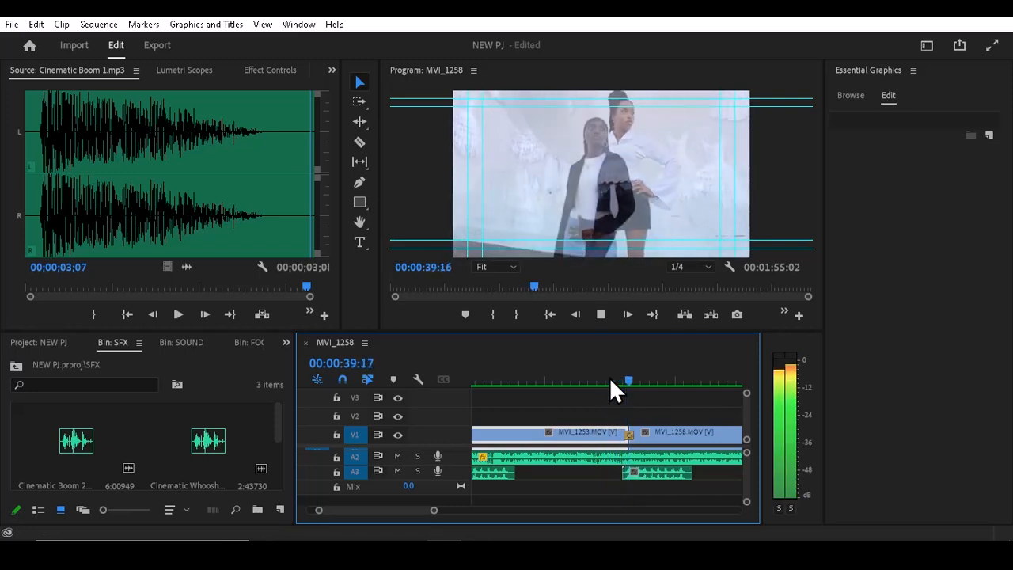
{"action": "key", "text": "space"}
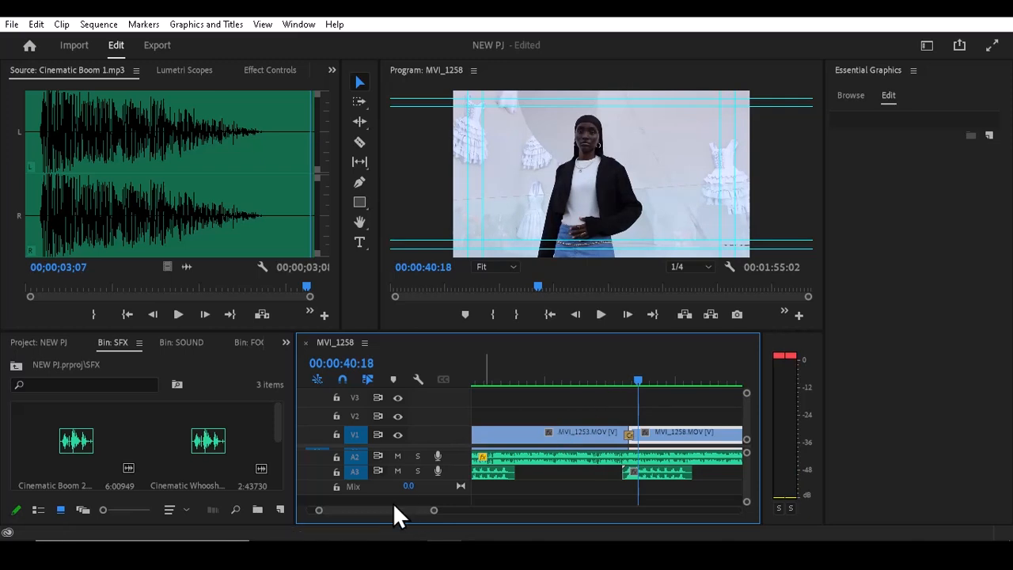
Play on into MVI_1258.MOV, bring track A1 into view, and return the playhead to the start of the sequence.
{"action": "left_click_drag", "start_coordinate": [432, 511], "coordinate": [447, 511]}
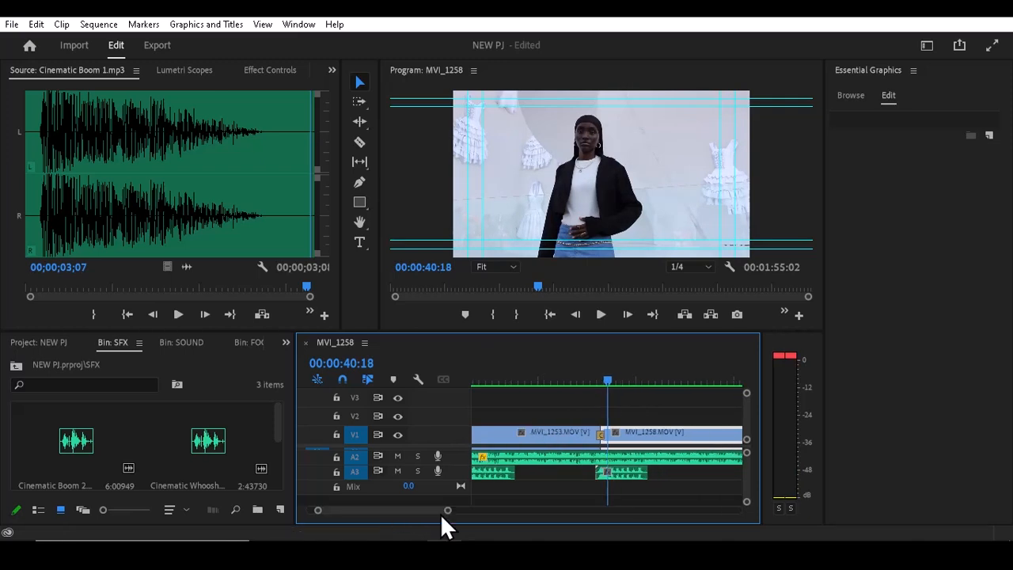
{"action": "key", "text": "space"}
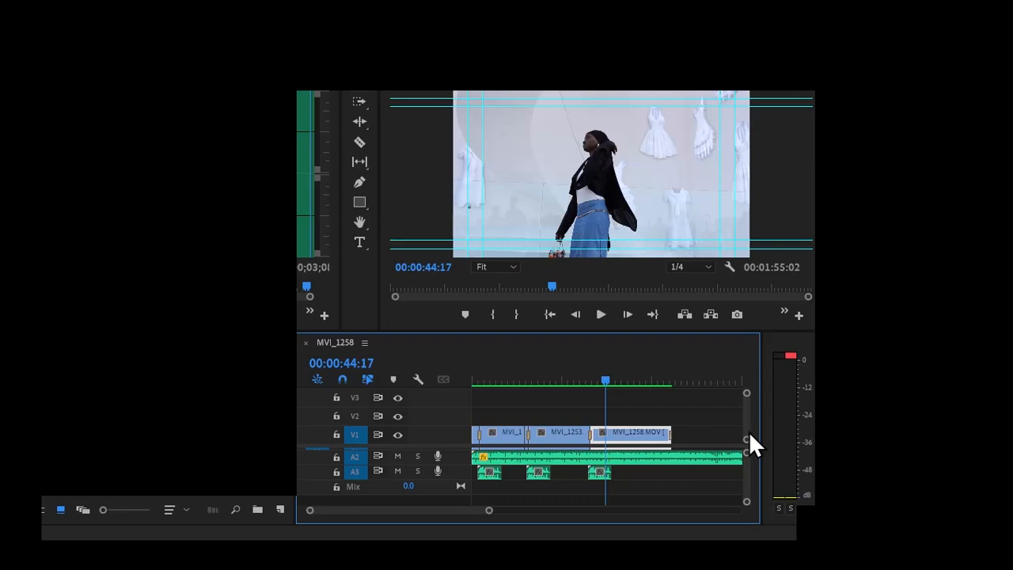
{"action": "left_click_drag", "start_coordinate": [746, 469], "coordinate": [746, 466]}
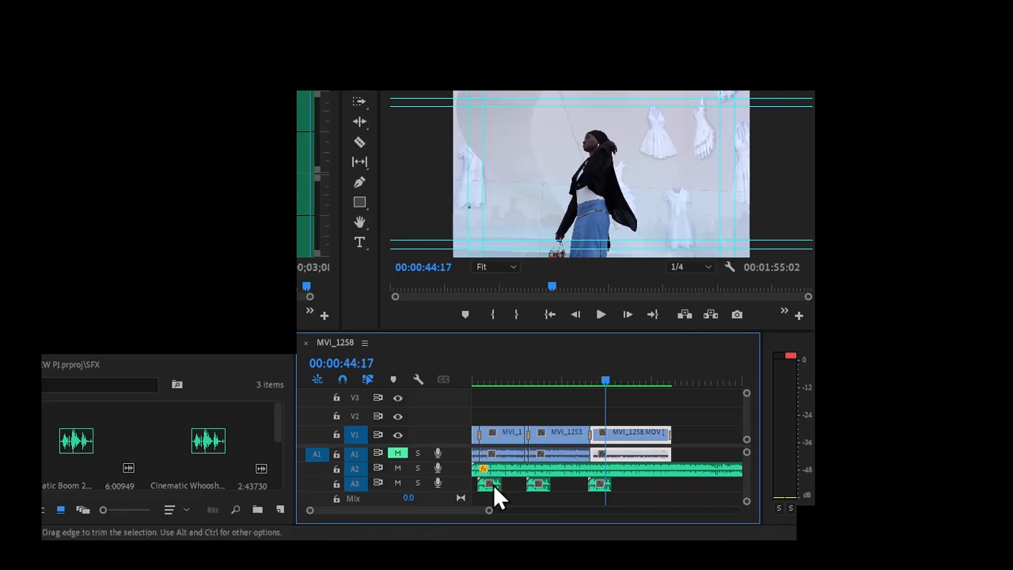
{"action": "left_click", "coordinate": [587, 379]}
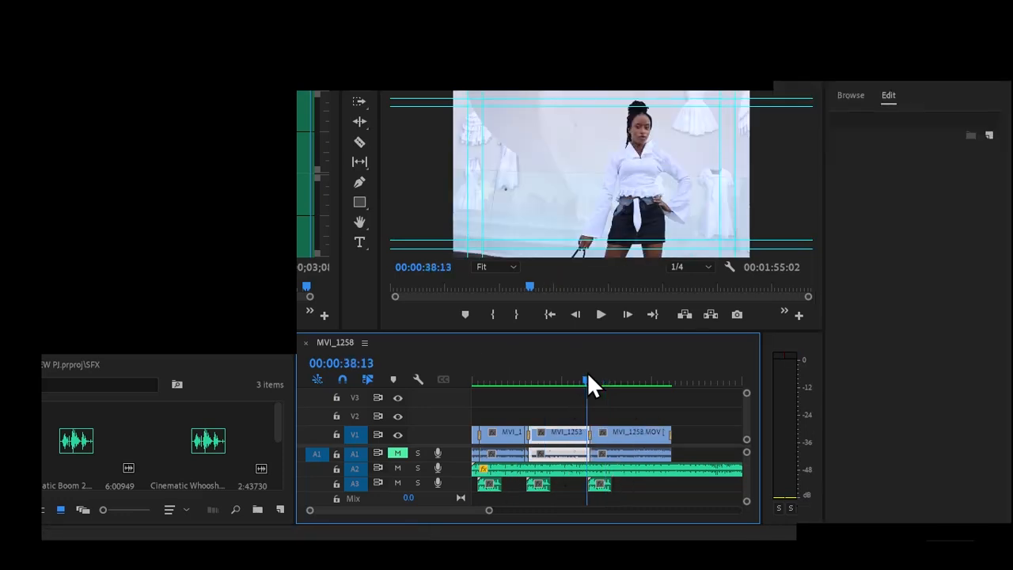
{"action": "left_click_drag", "start_coordinate": [587, 374], "coordinate": [458, 379]}
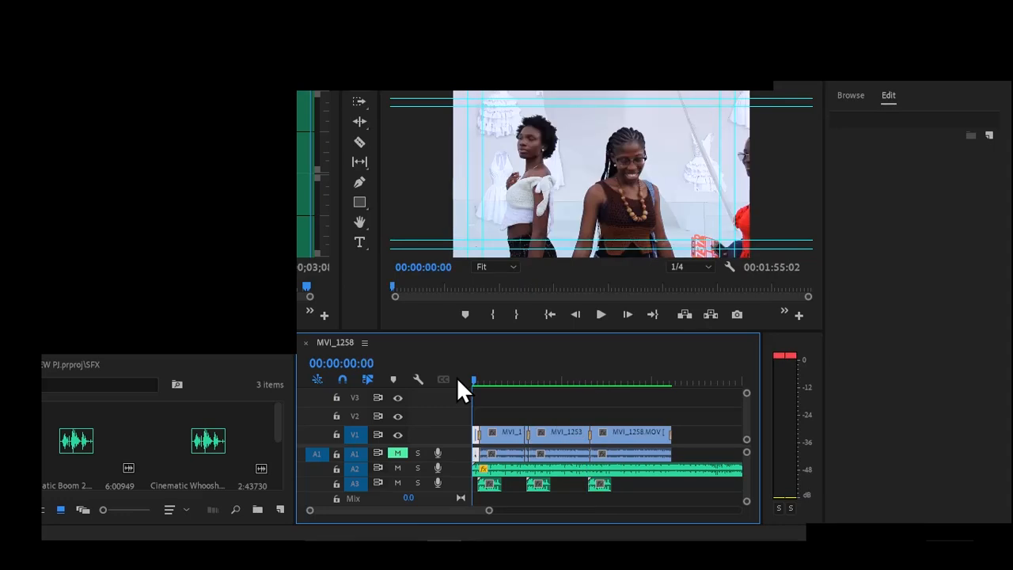
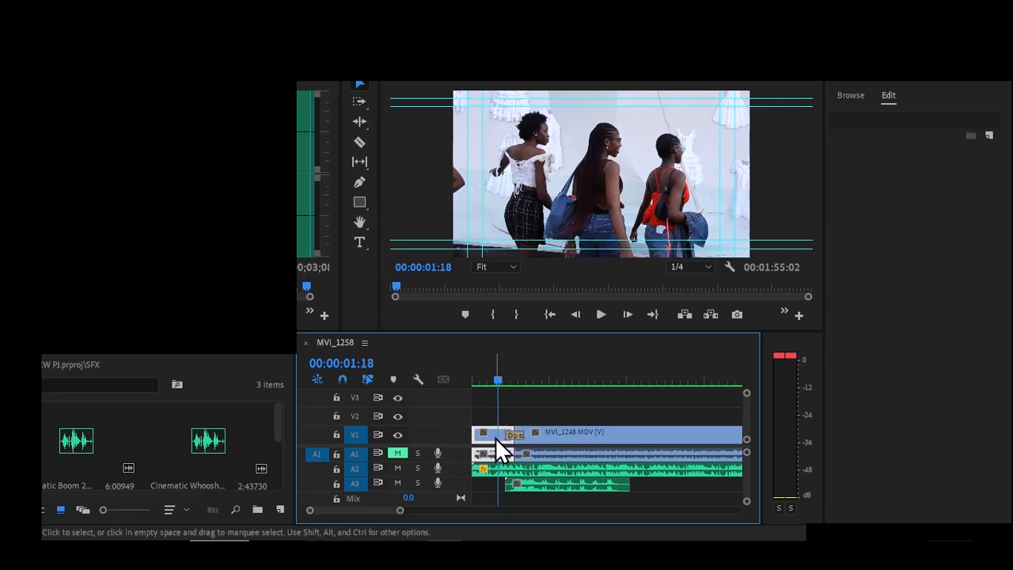
Switch to the color grading workspace with the Lumetri Color controls for the first clip.
{"action": "left_click_drag", "start_coordinate": [398, 510], "coordinate": [445, 516]}
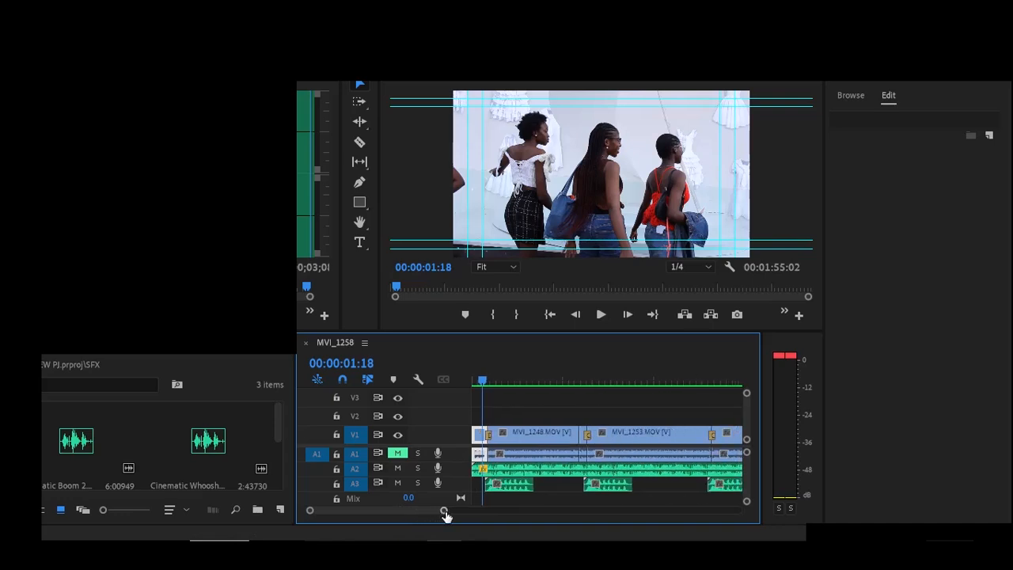
{"action": "left_click", "coordinate": [298, 25]}
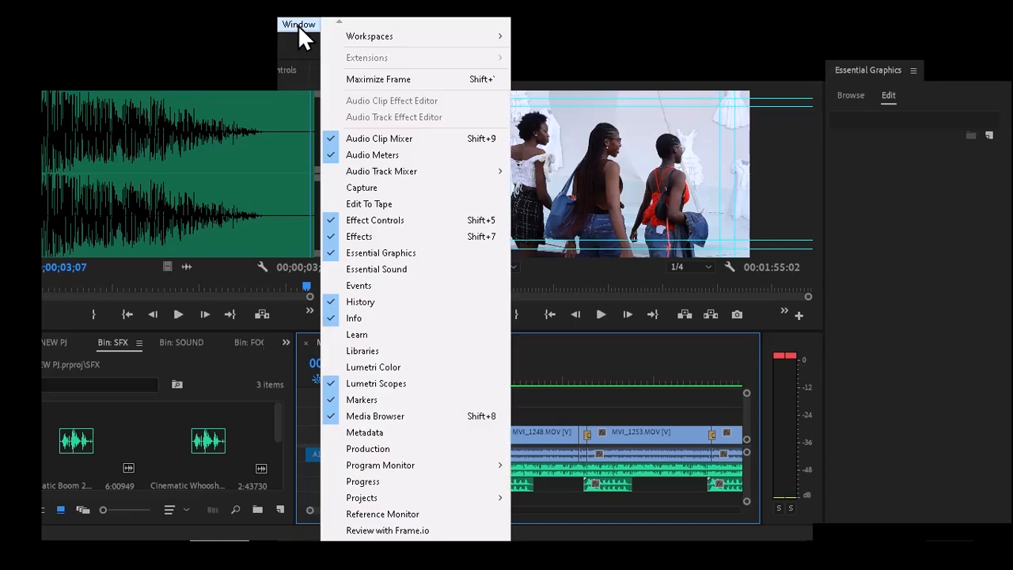
{"action": "mouse_move", "coordinate": [372, 45]}
{"action": "left_click", "coordinate": [550, 86]}
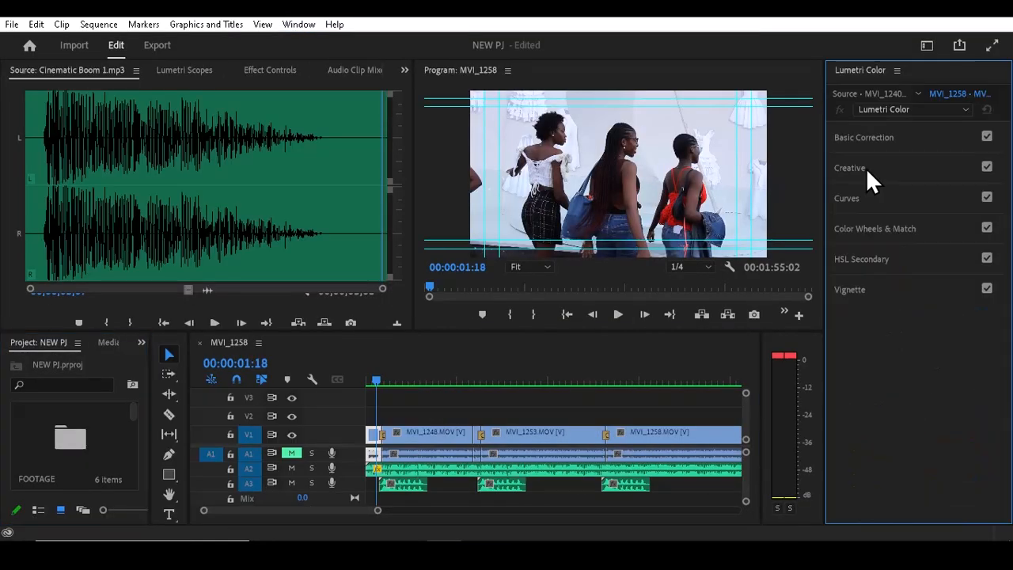
Correct the first clip's white balance in Basic Correction by sampling the white wall in the picture.
{"action": "left_click", "coordinate": [871, 139]}
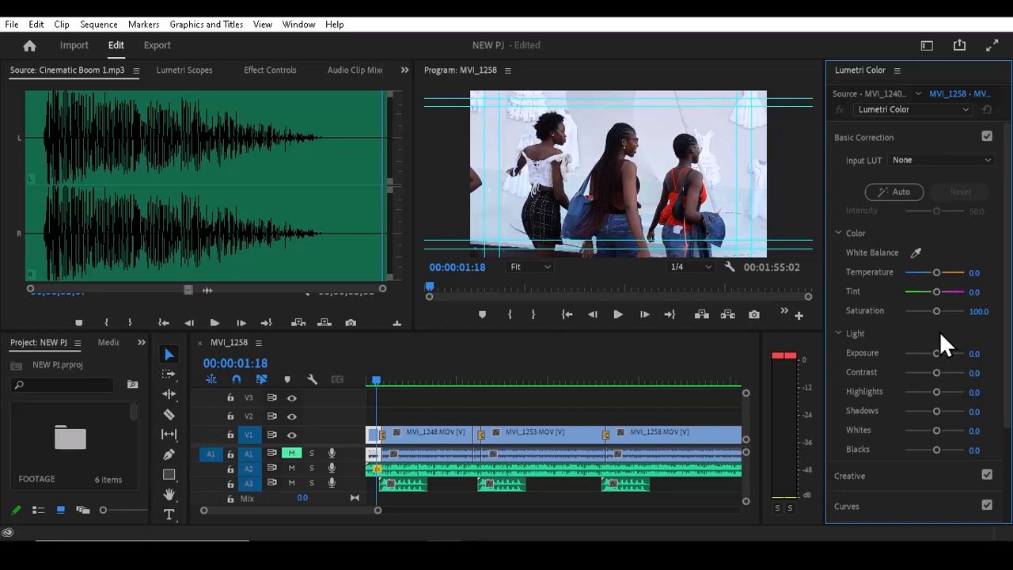
{"action": "left_click", "coordinate": [916, 252]}
{"action": "left_click", "coordinate": [742, 115]}
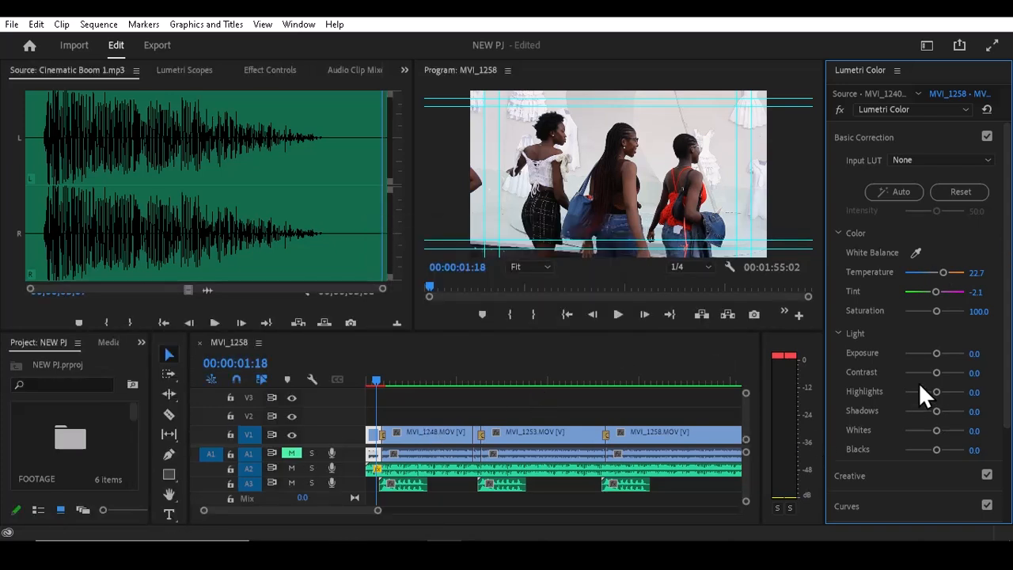
Set the first clip's exposure to -0.1, highlights, shadows and whites to -1.2, and contrast to 1.2.
{"action": "left_click_drag", "start_coordinate": [935, 356], "coordinate": [934, 355]}
{"action": "mouse_move", "coordinate": [936, 393]}
{"action": "left_mouse_down"}
{"action": "mouse_move", "coordinate": [967, 393]}
{"action": "mouse_move", "coordinate": [932, 399]}
{"action": "left_mouse_up"}
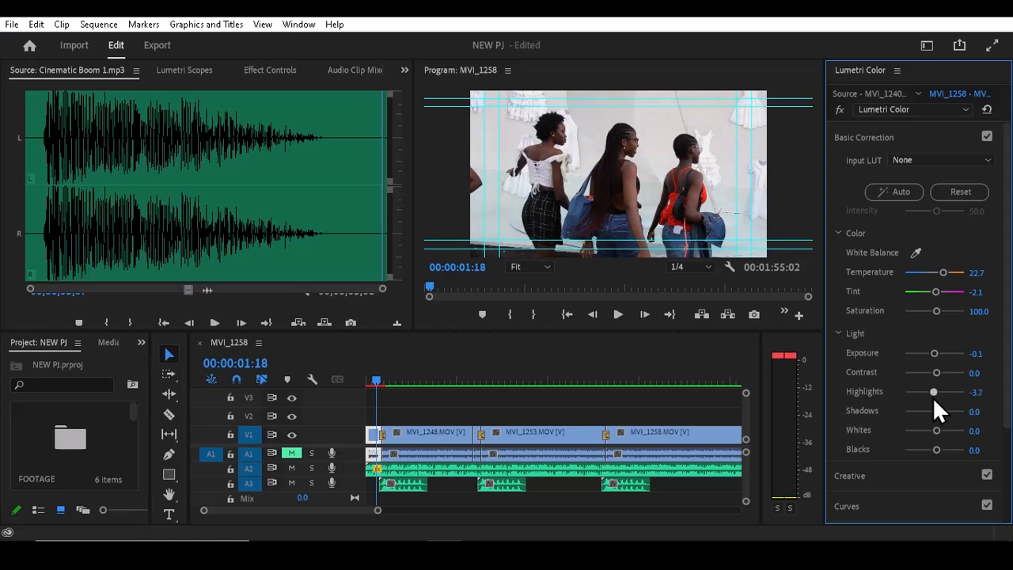
{"action": "left_click_drag", "start_coordinate": [932, 395], "coordinate": [933, 394]}
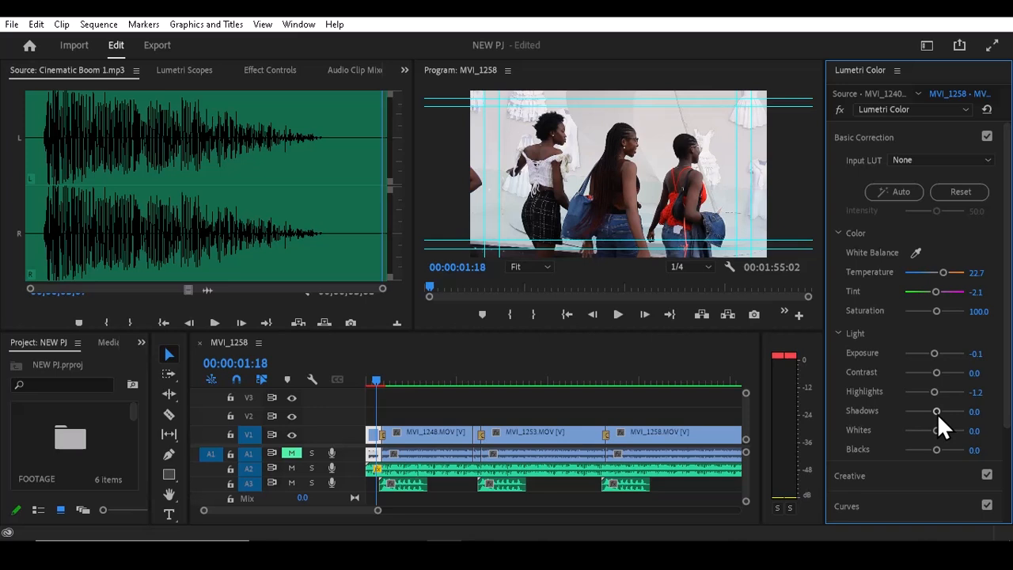
{"action": "mouse_move", "coordinate": [936, 413]}
{"action": "left_mouse_down"}
{"action": "mouse_move", "coordinate": [920, 413]}
{"action": "mouse_move", "coordinate": [932, 414]}
{"action": "left_mouse_up"}
{"action": "mouse_move", "coordinate": [936, 433]}
{"action": "left_mouse_down"}
{"action": "mouse_move", "coordinate": [978, 440]}
{"action": "mouse_move", "coordinate": [933, 438]}
{"action": "left_mouse_up"}
{"action": "mouse_move", "coordinate": [937, 372]}
{"action": "left_mouse_down"}
{"action": "mouse_move", "coordinate": [960, 370]}
{"action": "mouse_move", "coordinate": [933, 373]}
{"action": "left_mouse_up"}
Raise the first clip's saturation to 108.6.
{"action": "mouse_move", "coordinate": [939, 313]}
{"action": "left_mouse_down"}
{"action": "mouse_move", "coordinate": [963, 310]}
{"action": "mouse_move", "coordinate": [933, 314]}
{"action": "left_mouse_up"}
{"action": "left_click_drag", "start_coordinate": [936, 316], "coordinate": [939, 319]}
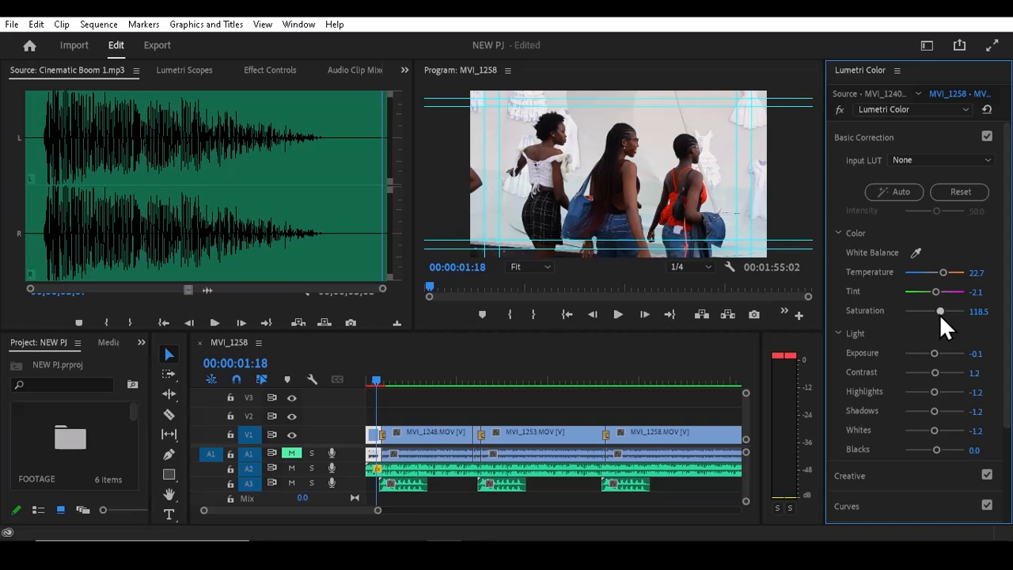
{"action": "left_click_drag", "start_coordinate": [939, 314], "coordinate": [935, 313]}
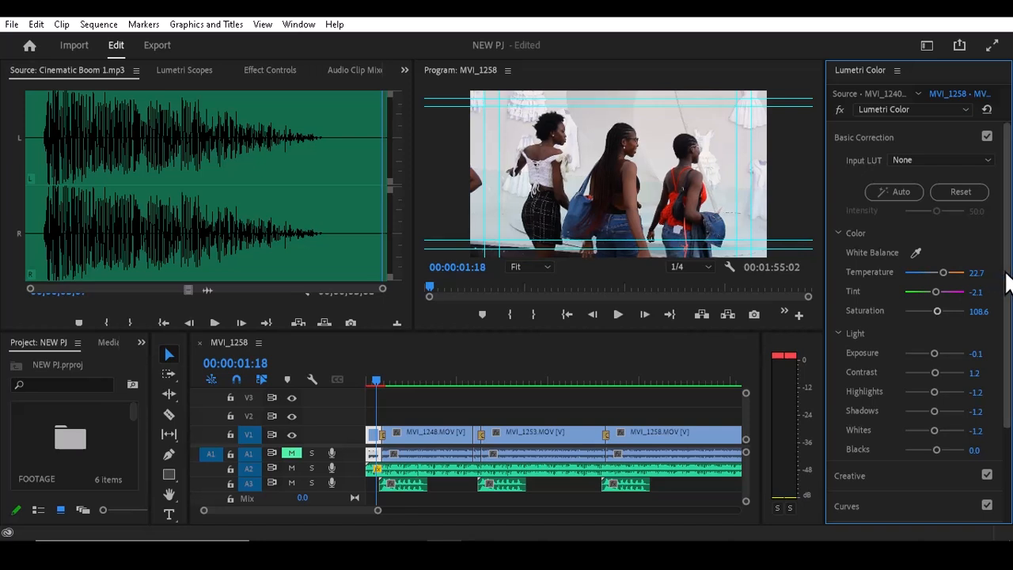
Copy the graded first clip and paste its attributes, including the Lumetri Color effect, onto MVI_1248.MOV.
{"action": "left_click_drag", "start_coordinate": [378, 516], "coordinate": [341, 514]}
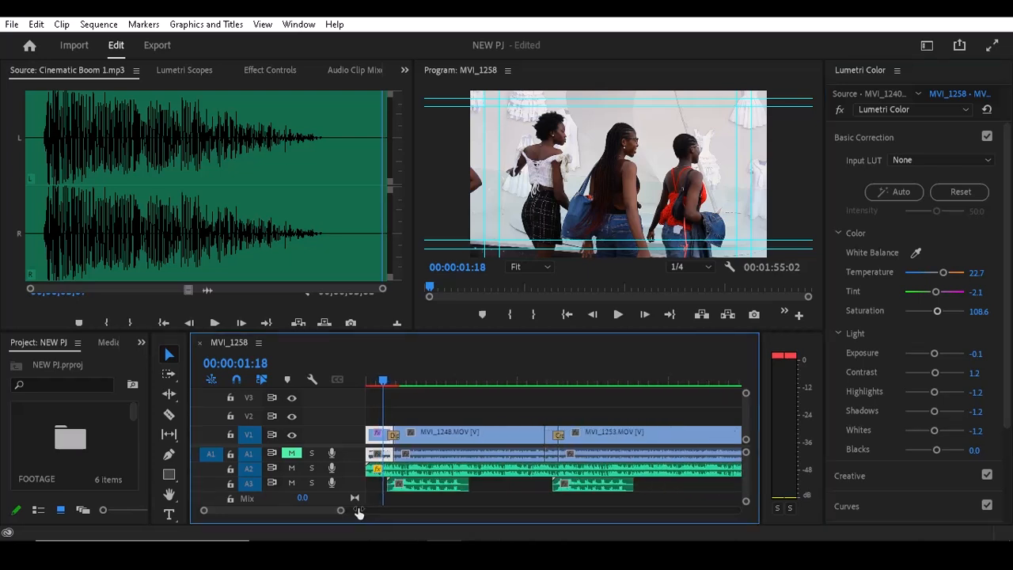
{"action": "right_click", "coordinate": [379, 450]}
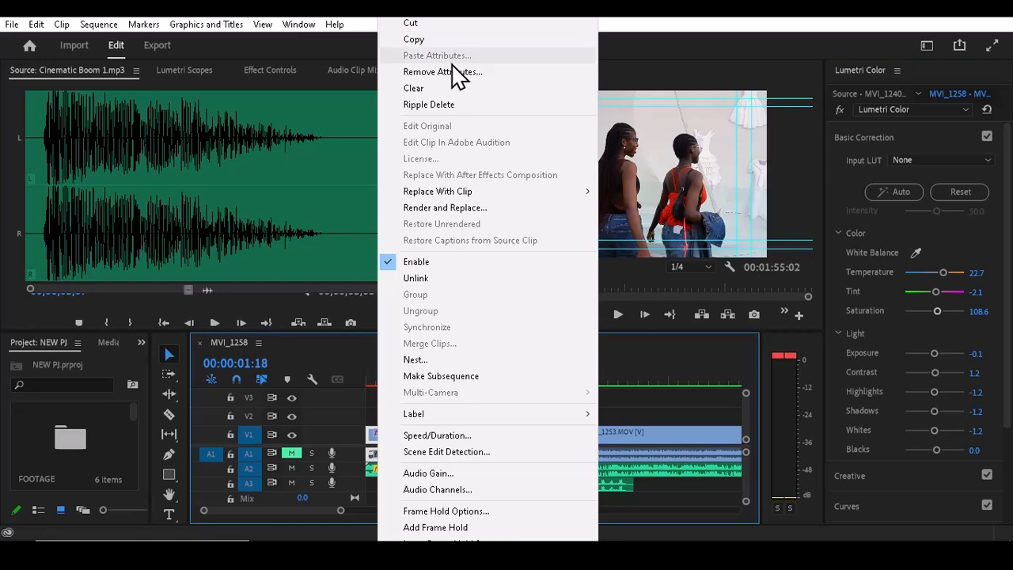
{"action": "left_click", "coordinate": [428, 40]}
{"action": "left_click", "coordinate": [470, 433]}
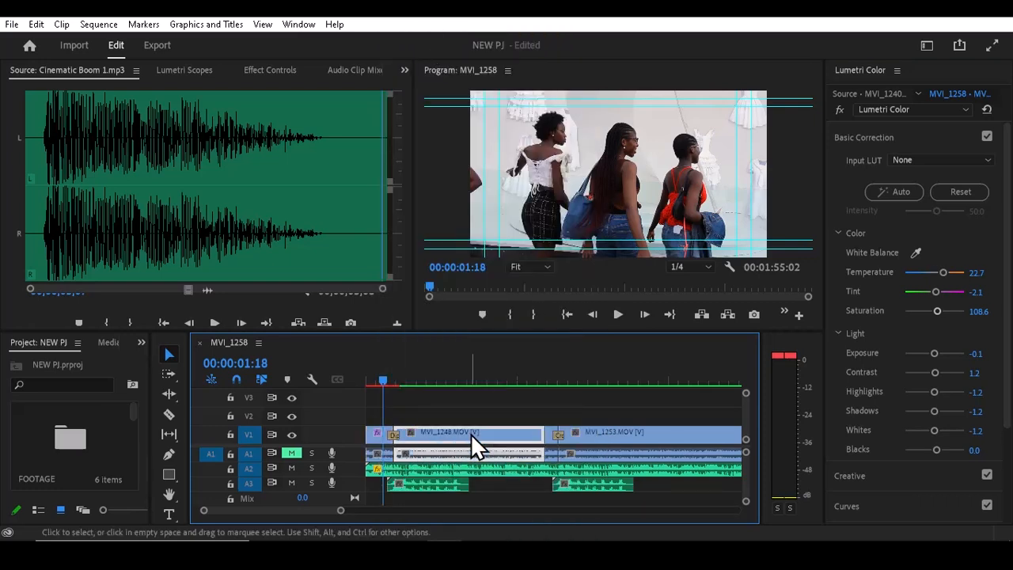
{"action": "left_click", "coordinate": [450, 381]}
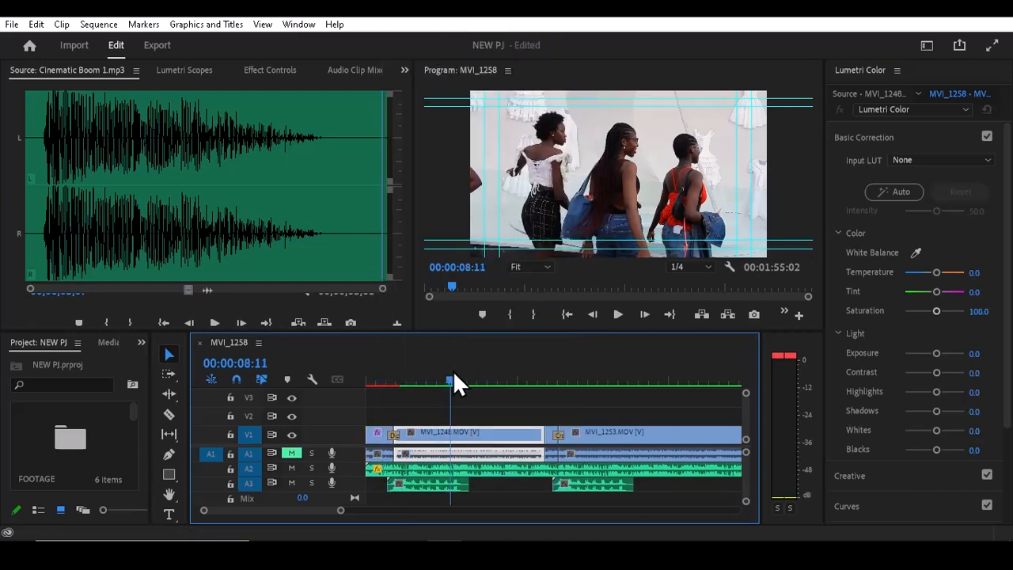
{"action": "right_click", "coordinate": [477, 432]}
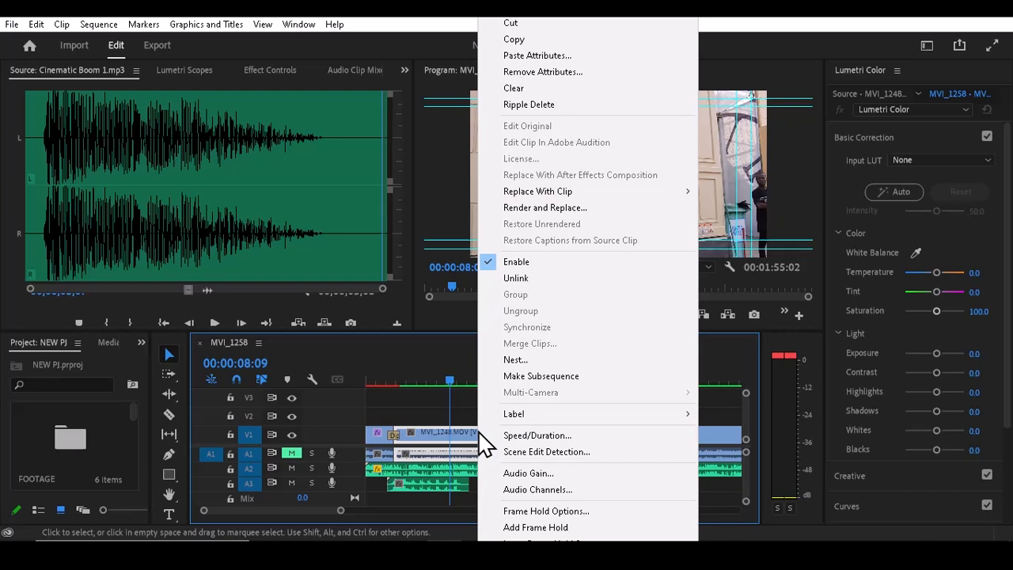
{"action": "left_click", "coordinate": [546, 57]}
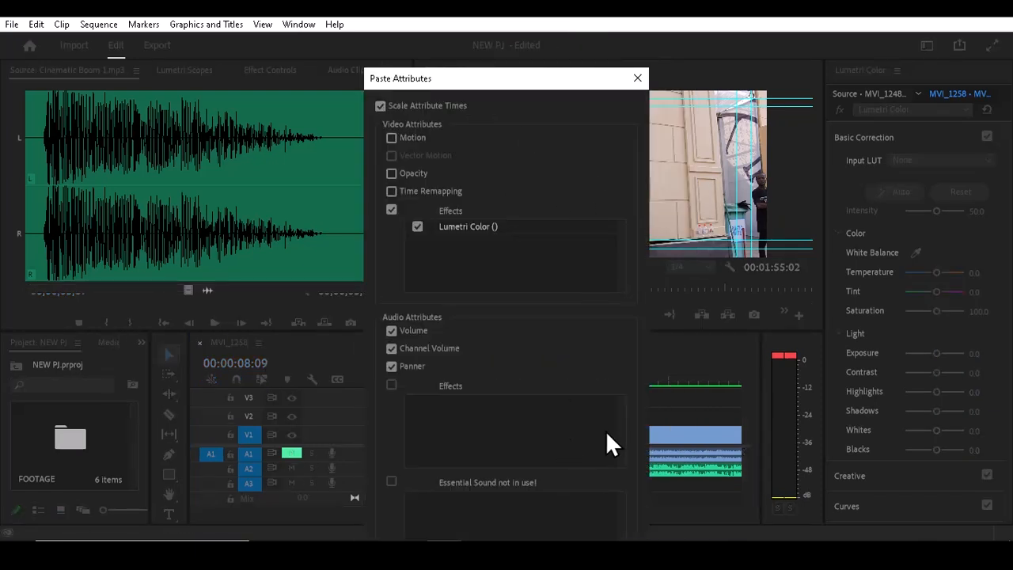
{"action": "key", "text": "Return"}
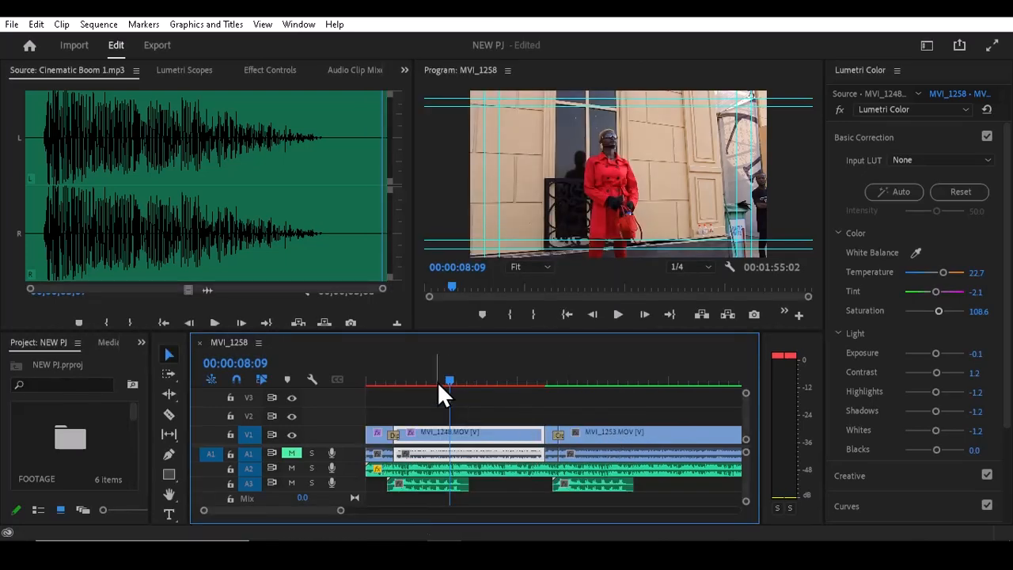
Paste the copied attributes, including the Lumetri Color effect, onto the short MVI_1251 clip between MVI_1248.MOV and MVI_1253.MOV.
{"action": "left_click", "coordinate": [586, 380]}
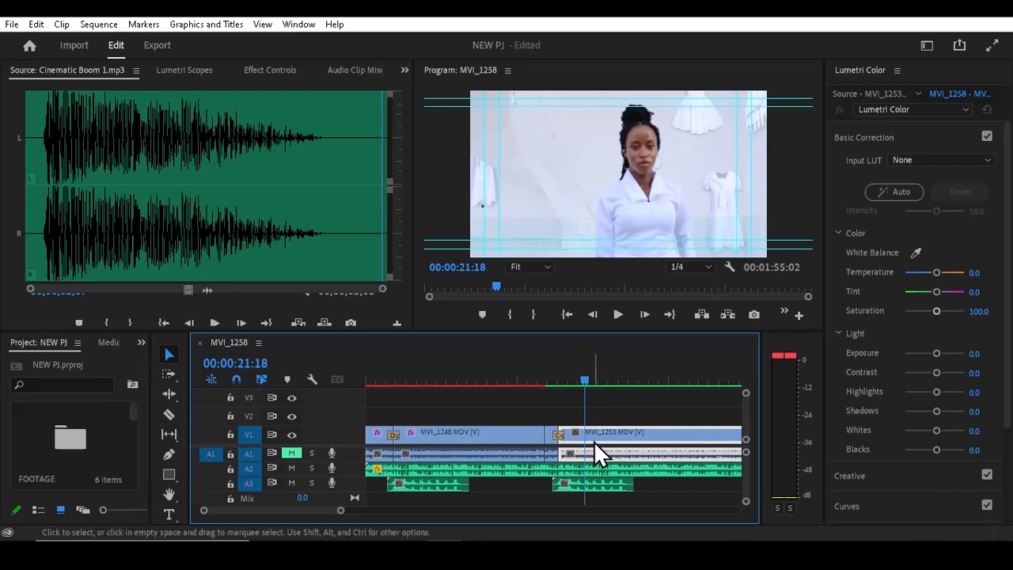
{"action": "left_click", "coordinate": [548, 381]}
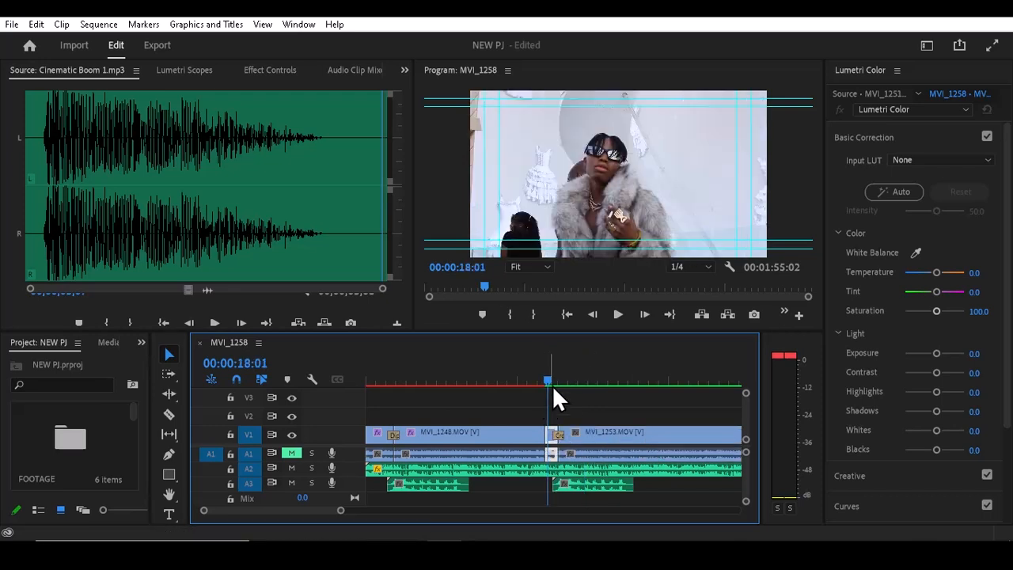
{"action": "right_click", "coordinate": [550, 435]}
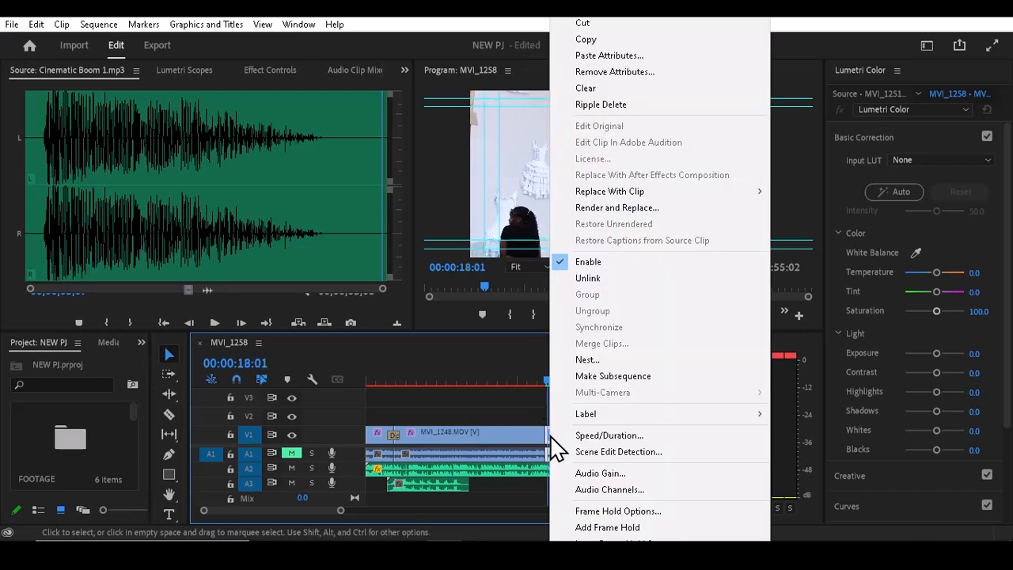
{"action": "left_click", "coordinate": [625, 59]}
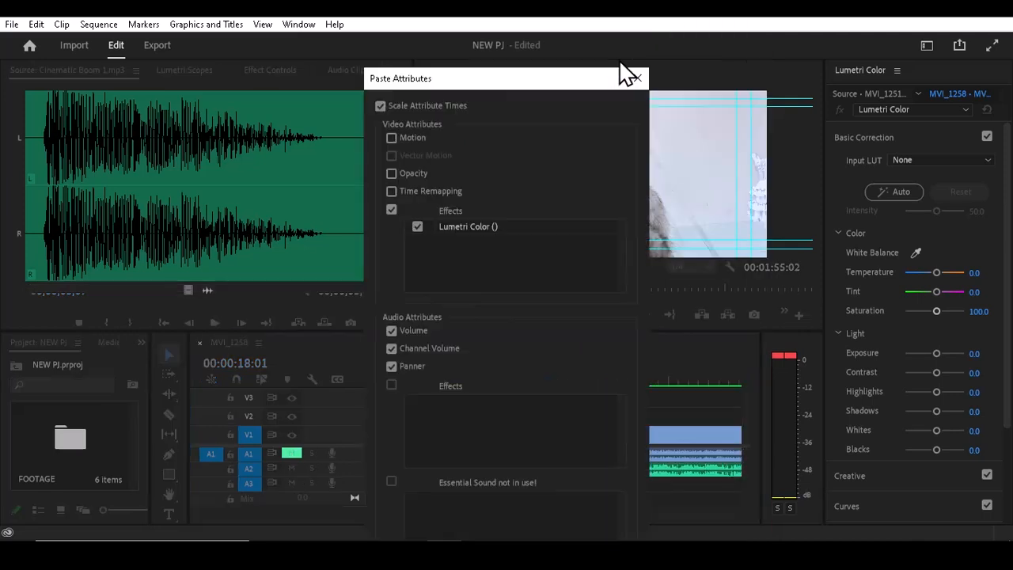
{"action": "key", "text": "Return"}
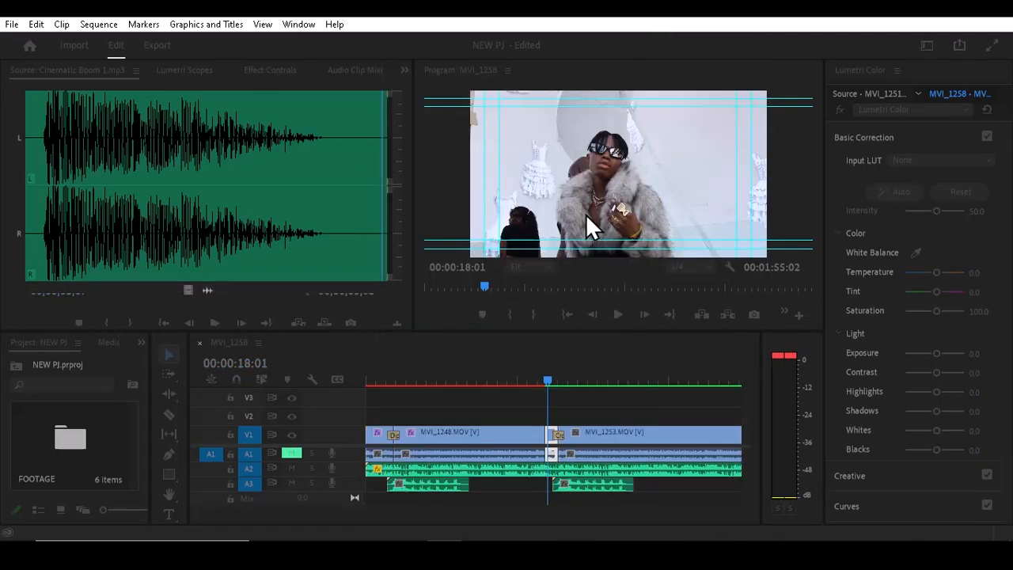
Paste the copied attributes, including the Lumetri Color effect, onto MVI_1253.MOV.
{"action": "left_click", "coordinate": [590, 372]}
{"action": "right_click", "coordinate": [601, 427]}
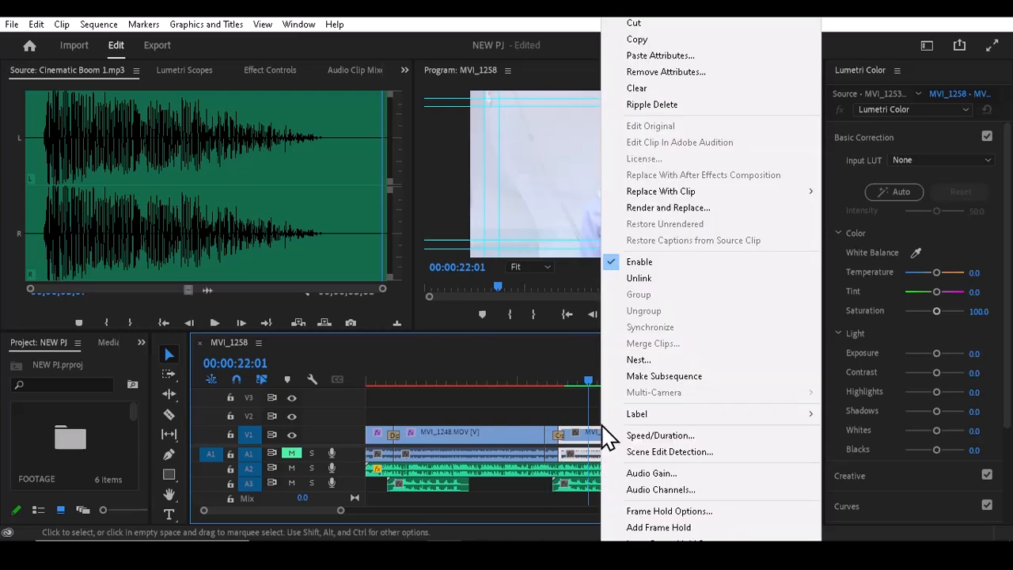
{"action": "left_click", "coordinate": [659, 59]}
{"action": "key", "text": "Return"}
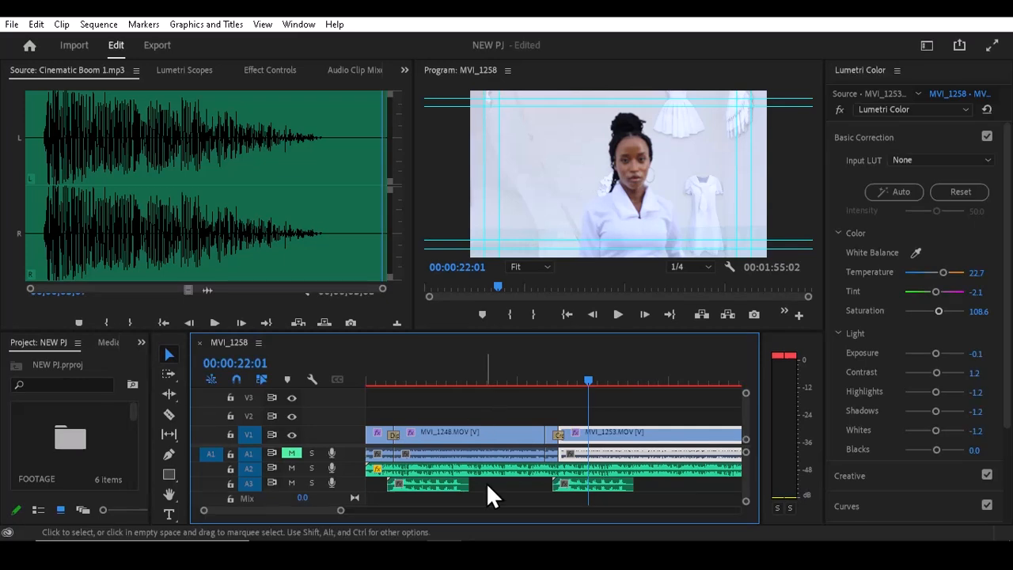
Paste the copied attributes, including the Lumetri Color effect, onto the last clip, MVI_1258.MOV.
{"action": "left_click_drag", "start_coordinate": [339, 512], "coordinate": [395, 510]}
{"action": "left_click", "coordinate": [614, 368]}
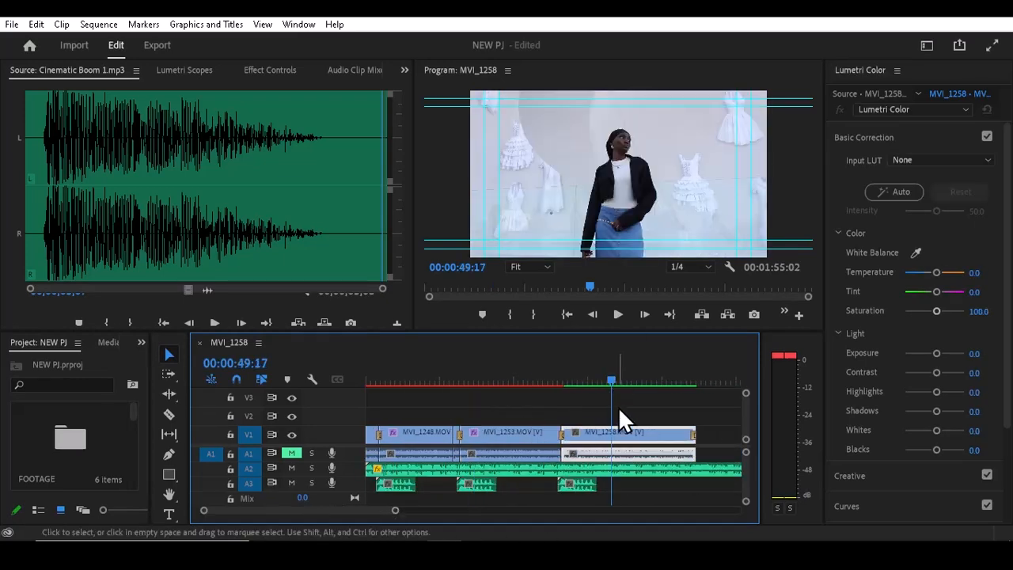
{"action": "right_click", "coordinate": [620, 428]}
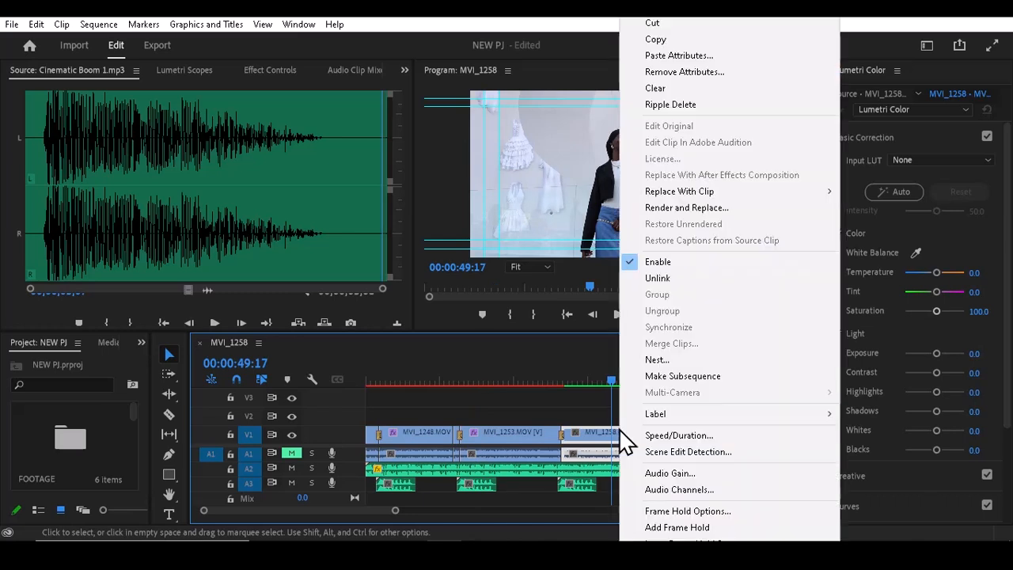
{"action": "left_click", "coordinate": [666, 54]}
{"action": "key", "text": "Return"}
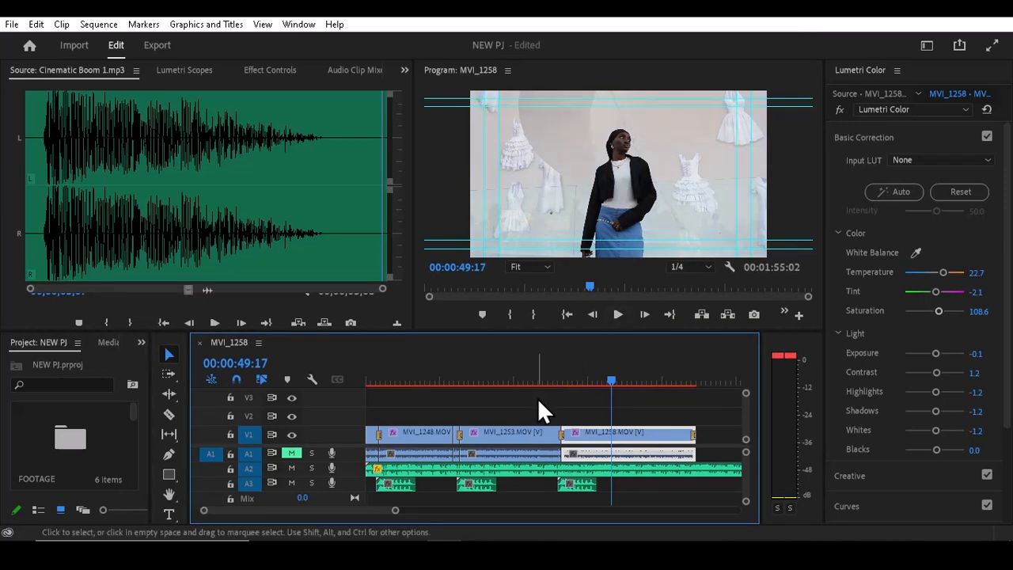
Review the color correction on the clips along the sequence, starting from the beginning.
{"action": "left_click_drag", "start_coordinate": [397, 510], "coordinate": [437, 511]}
{"action": "left_click_drag", "start_coordinate": [522, 379], "coordinate": [358, 386]}
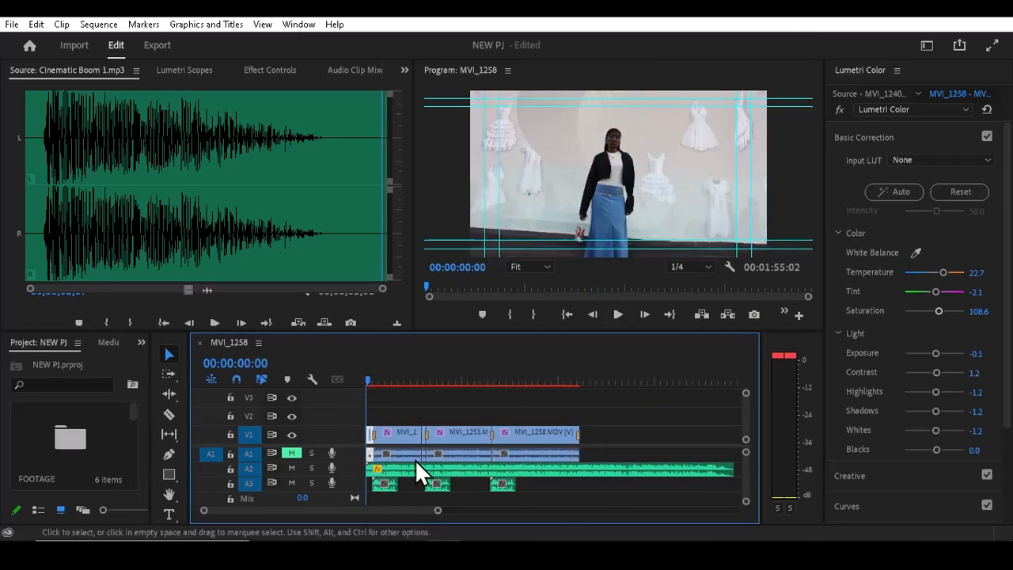
{"action": "left_click_drag", "start_coordinate": [440, 512], "coordinate": [459, 512]}
{"action": "left_click_drag", "start_coordinate": [369, 377], "coordinate": [379, 378]}
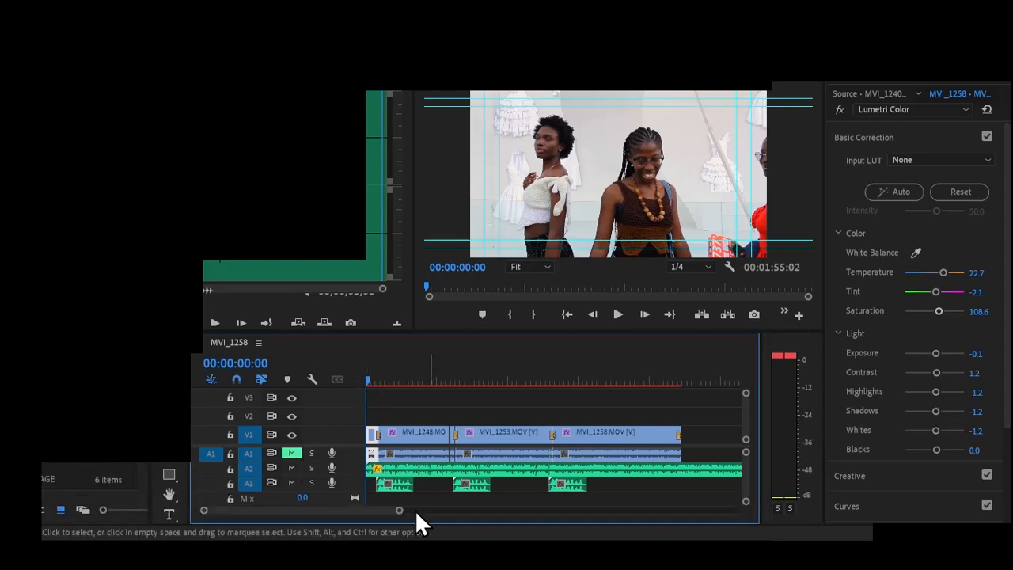
{"action": "left_click_drag", "start_coordinate": [399, 512], "coordinate": [357, 510]}
{"action": "left_click", "coordinate": [372, 372]}
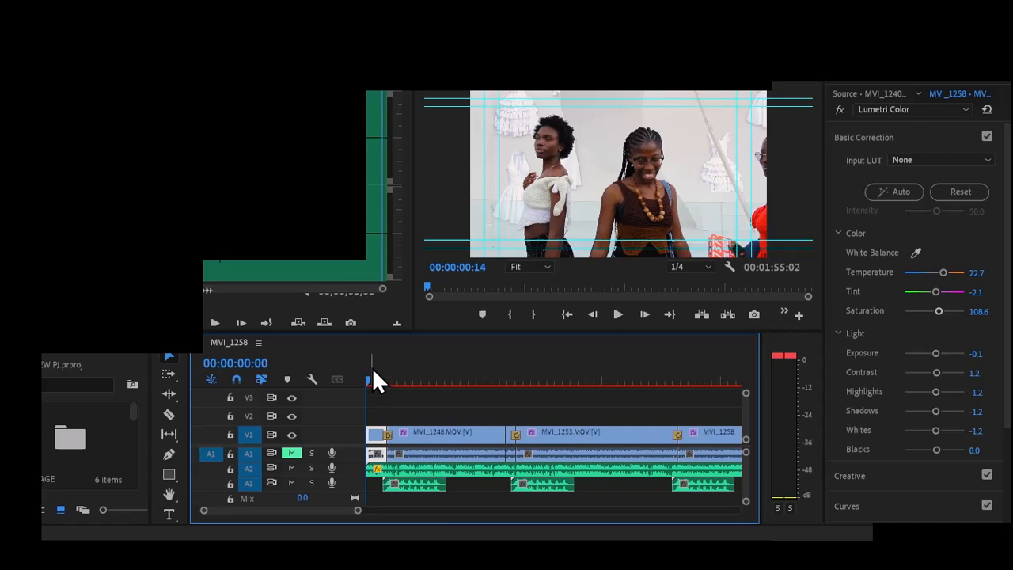
{"action": "left_click", "coordinate": [441, 376]}
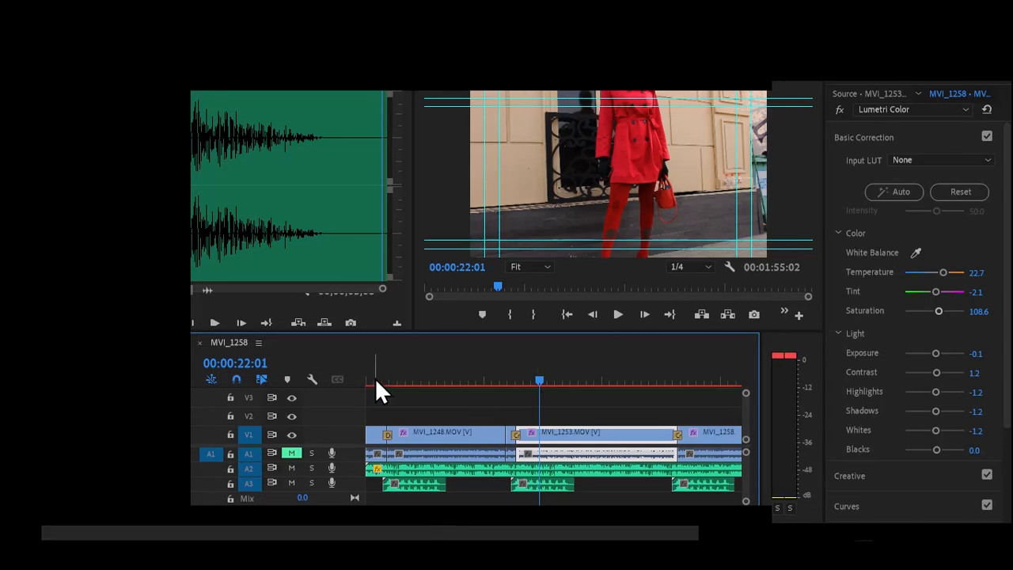
{"action": "left_click", "coordinate": [375, 378]}
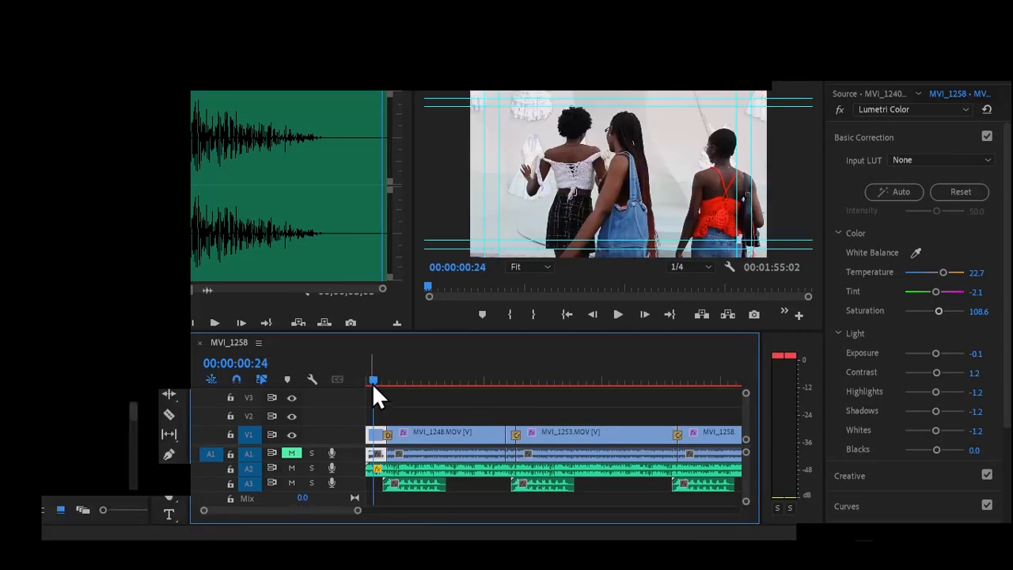
{"action": "left_click_drag", "start_coordinate": [372, 383], "coordinate": [345, 380]}
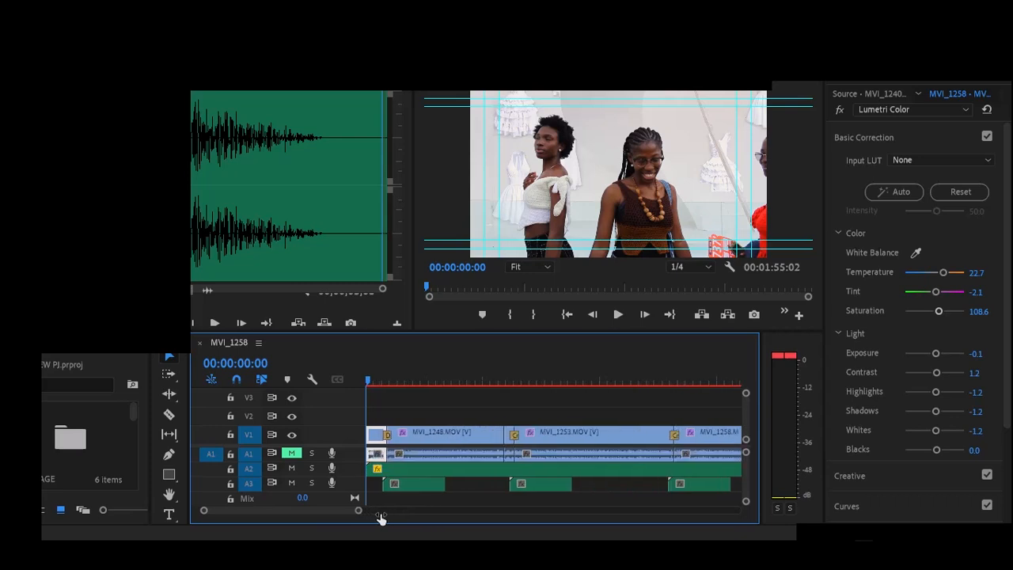
{"action": "left_click_drag", "start_coordinate": [380, 518], "coordinate": [441, 510]}
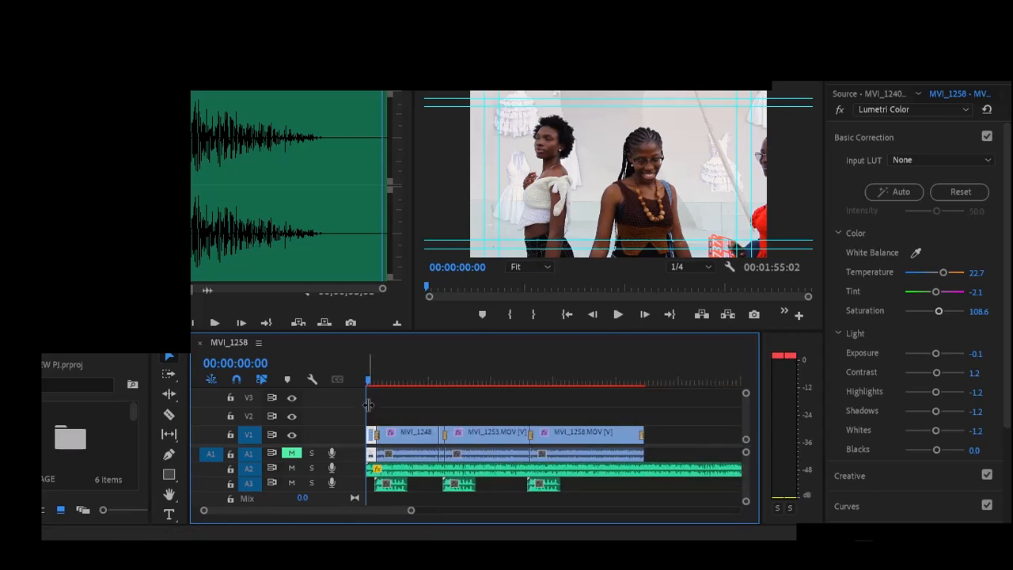
{"action": "left_click", "coordinate": [616, 416]}
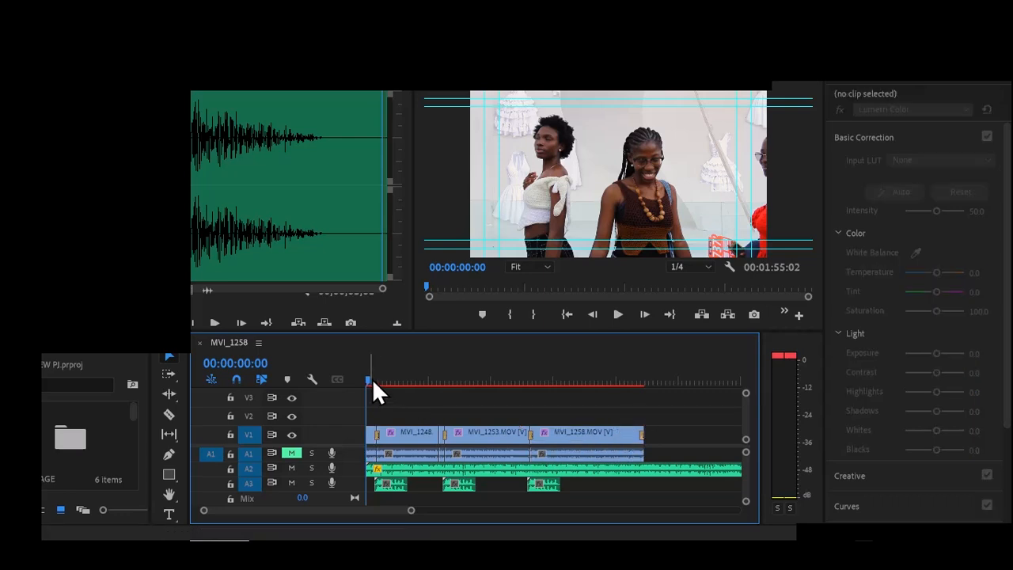
{"action": "left_click_drag", "start_coordinate": [371, 378], "coordinate": [459, 383]}
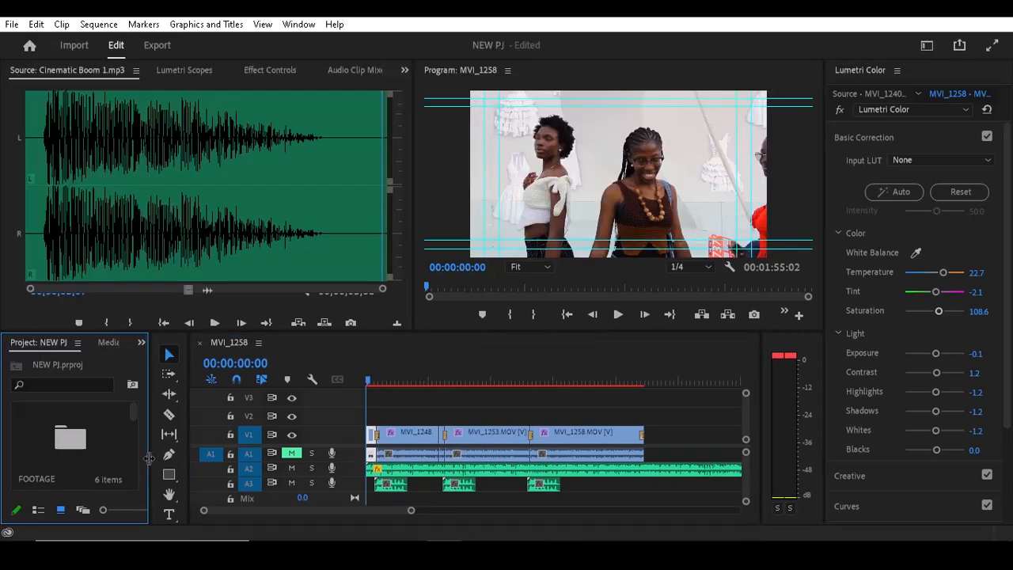
Create a new adjustment layer in the project at 1920 x 1080, 25.00 fps, with square pixels.
{"action": "left_click_drag", "start_coordinate": [147, 438], "coordinate": [333, 447]}
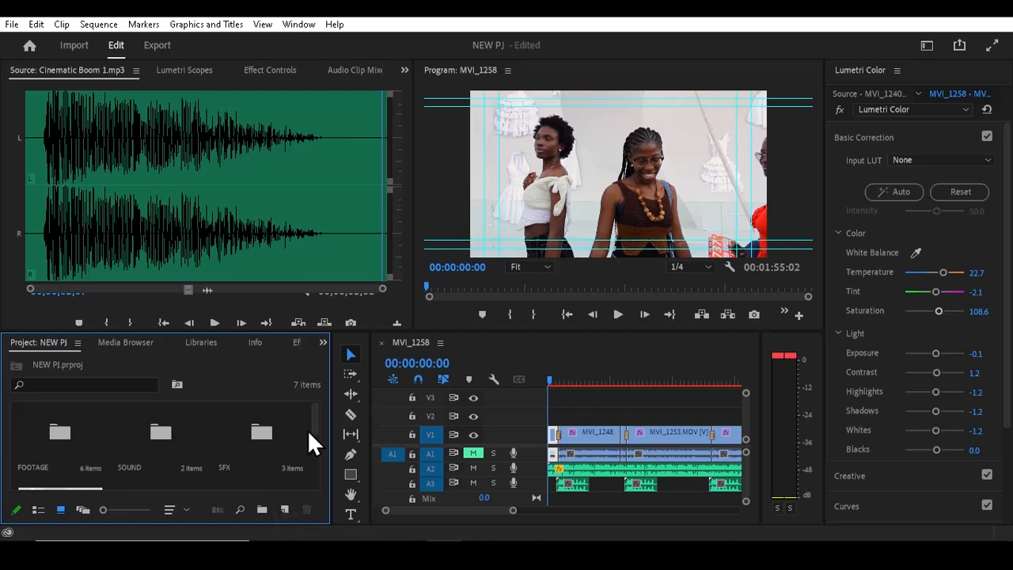
{"action": "left_click_drag", "start_coordinate": [313, 416], "coordinate": [309, 476]}
{"action": "right_click", "coordinate": [227, 450]}
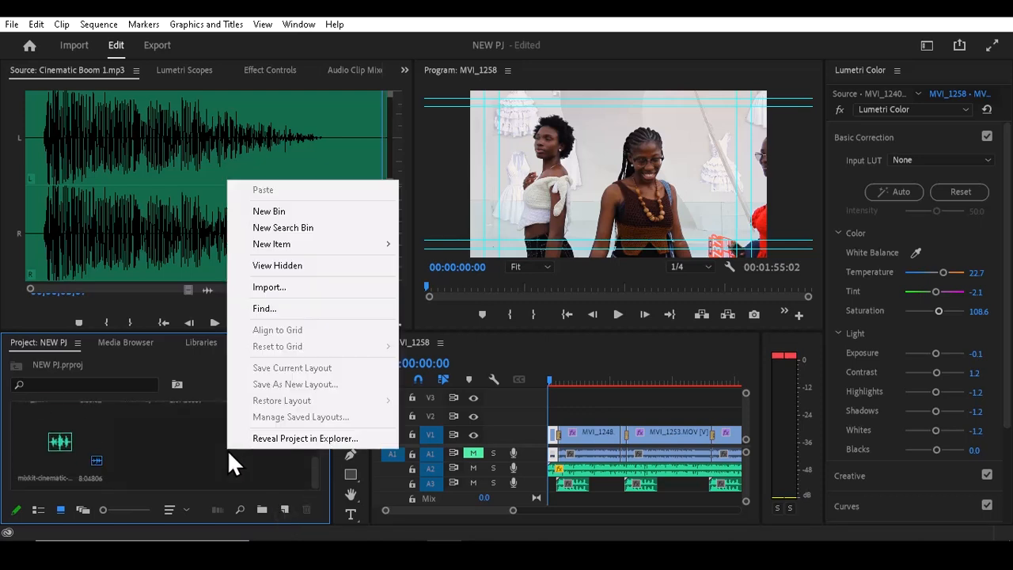
{"action": "mouse_move", "coordinate": [279, 247]}
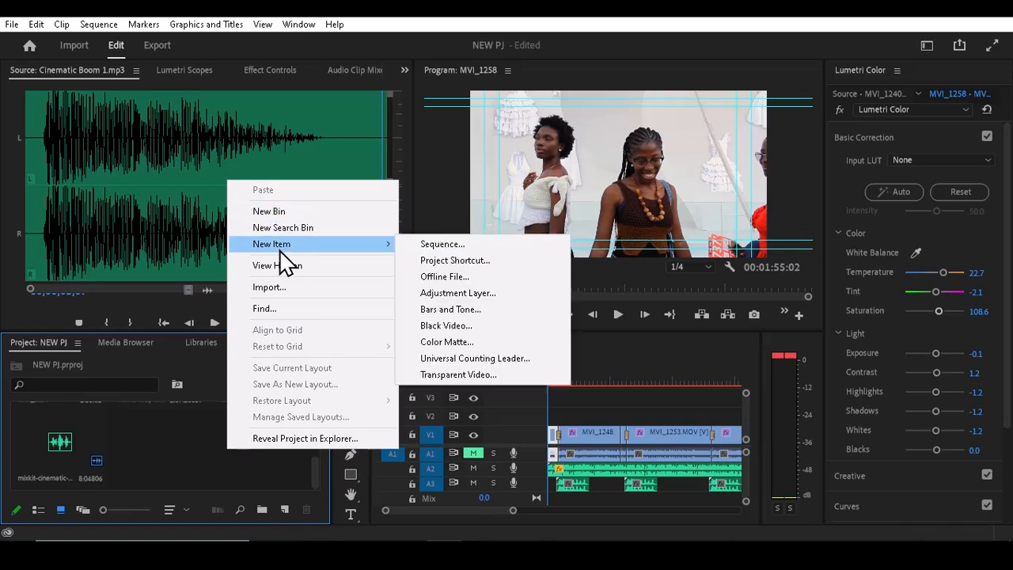
{"action": "left_click", "coordinate": [462, 293]}
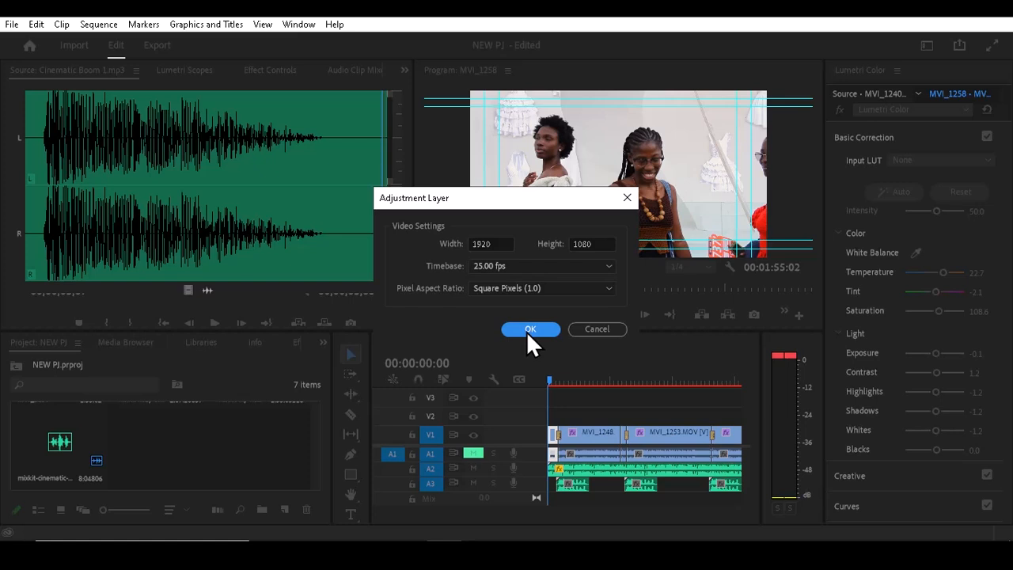
{"action": "left_click", "coordinate": [526, 331]}
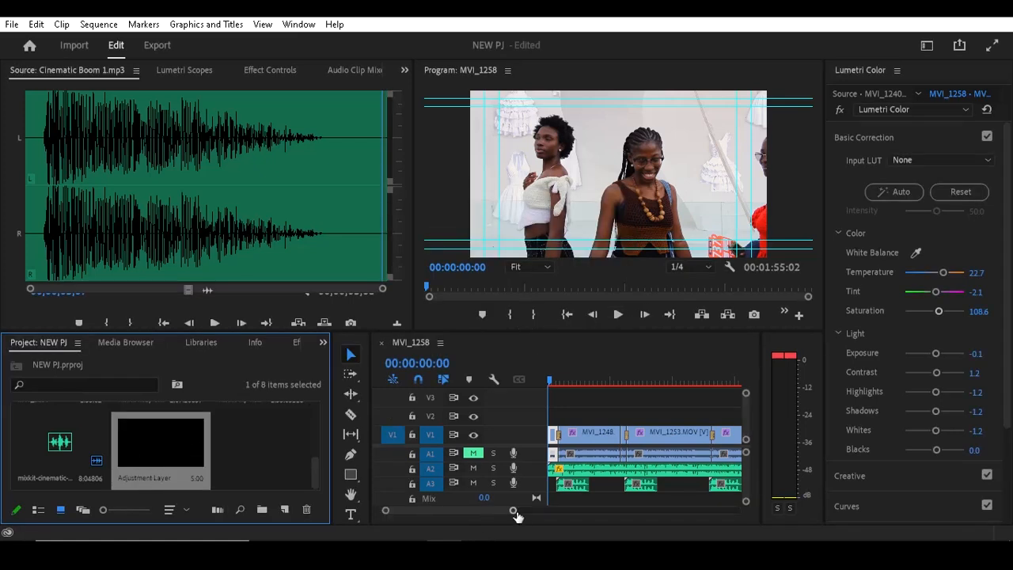
Place the adjustment layer on V2 at the sequence start and extend it to the end of the last video clip.
{"action": "left_click_drag", "start_coordinate": [513, 512], "coordinate": [590, 512]}
{"action": "left_click_drag", "start_coordinate": [160, 443], "coordinate": [554, 417]}
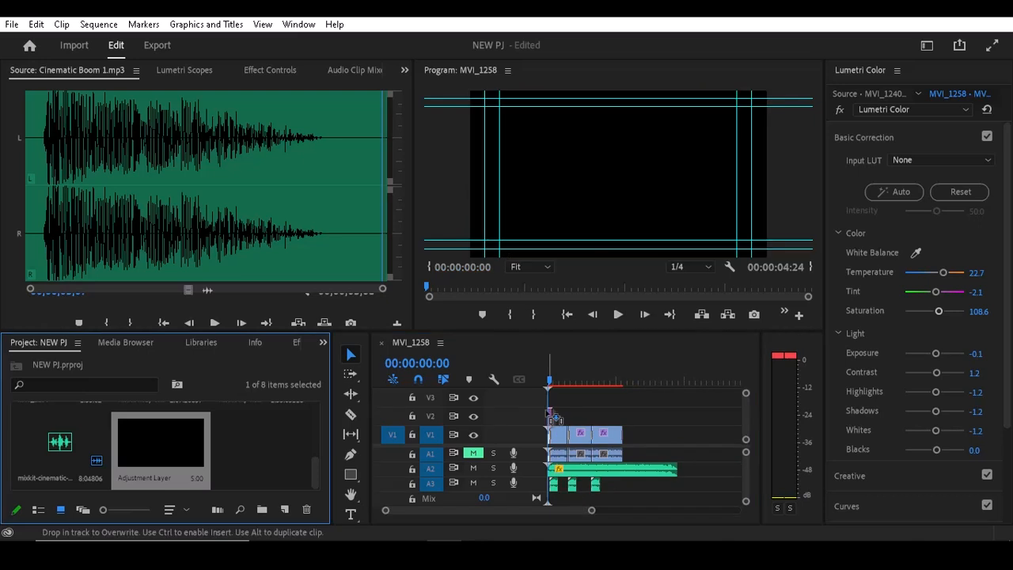
{"action": "left_click_drag", "start_coordinate": [590, 511], "coordinate": [533, 511]}
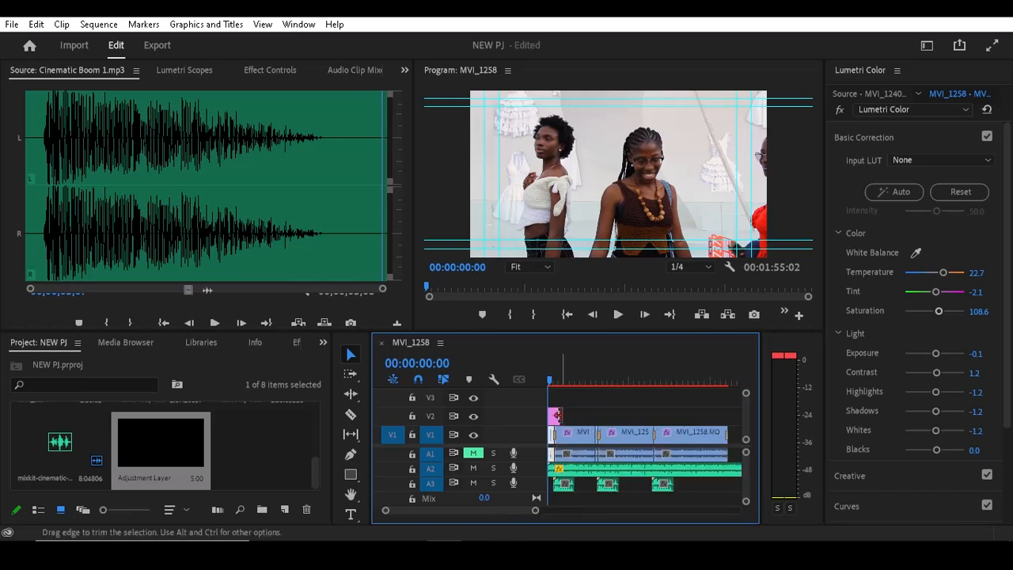
{"action": "left_click_drag", "start_coordinate": [556, 414], "coordinate": [726, 412]}
Select the adjustment layer with the playhead at 00:00:30:10 and expand its Creative settings in Lumetri Color.
{"action": "left_click", "coordinate": [631, 377]}
{"action": "left_click", "coordinate": [630, 417]}
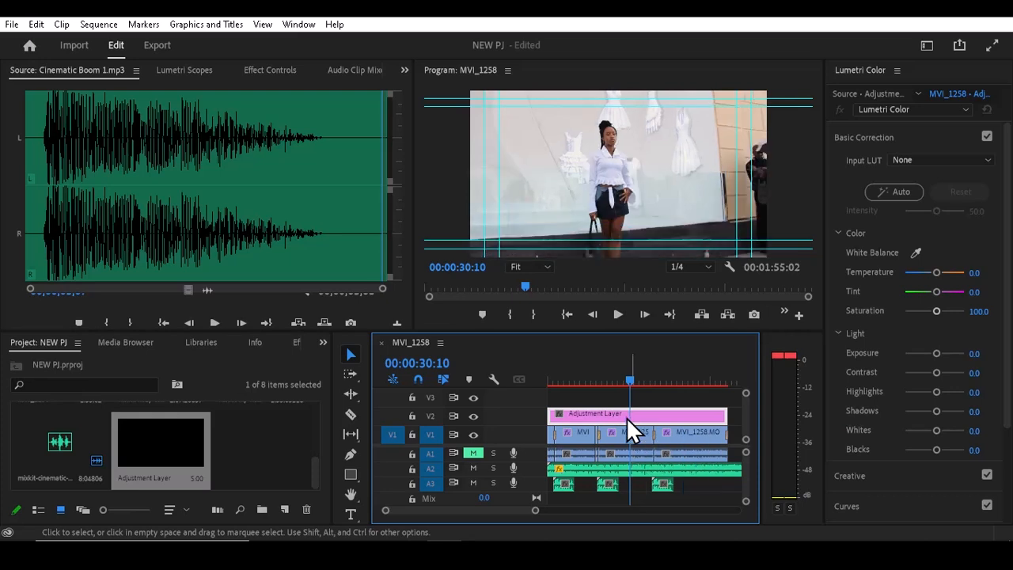
{"action": "scroll", "coordinate": [614, 433], "scroll_direction": "down", "scroll_amount": 1}
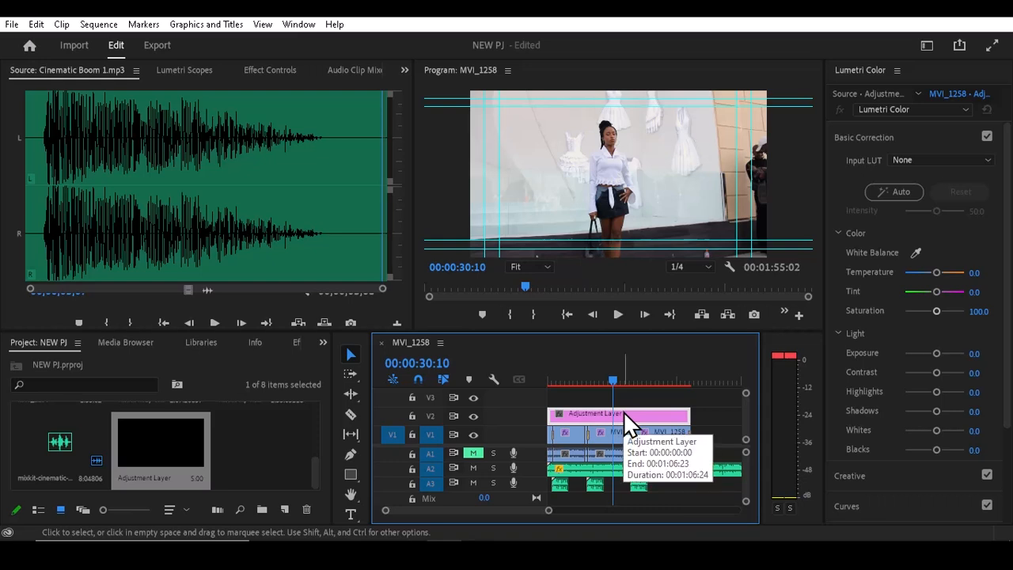
{"action": "left_click", "coordinate": [882, 134]}
{"action": "left_click", "coordinate": [872, 168]}
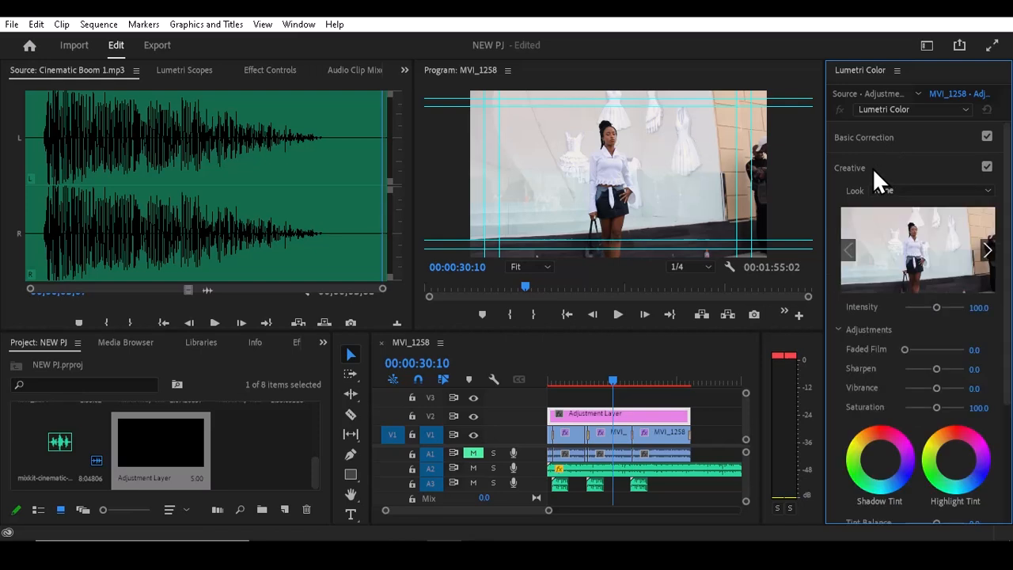
Load the LUT file M31 - Rec.709_32.cube from the Downloads folder as the adjustment layer's Creative look.
{"action": "left_click", "coordinate": [904, 191]}
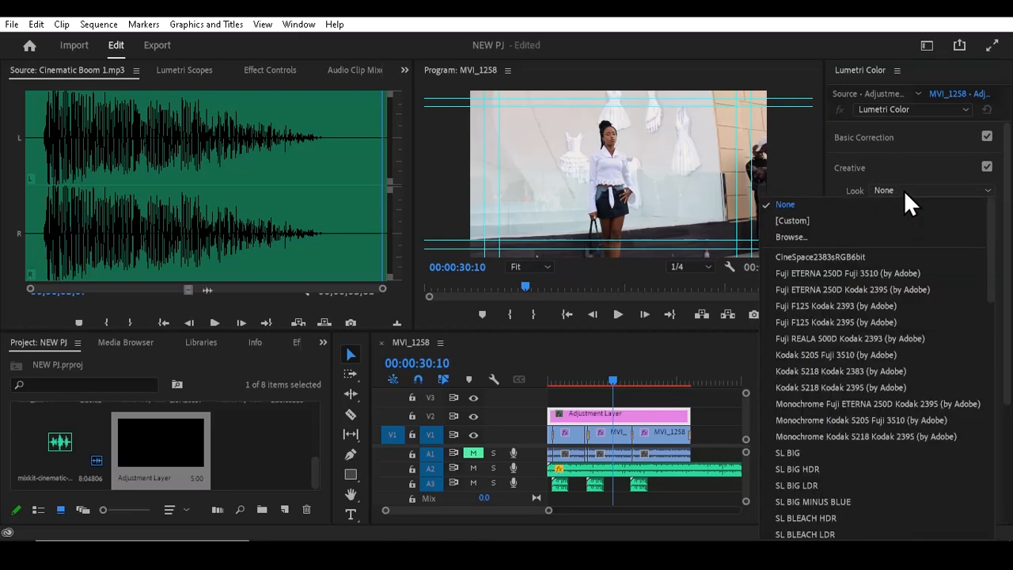
{"action": "left_click", "coordinate": [905, 171]}
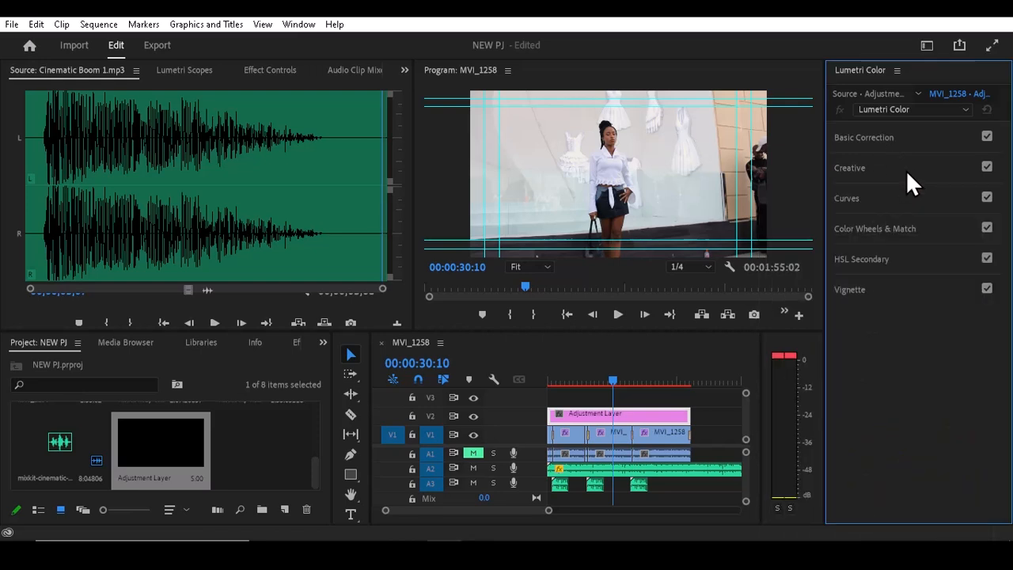
{"action": "left_click", "coordinate": [906, 170]}
{"action": "left_click", "coordinate": [910, 192]}
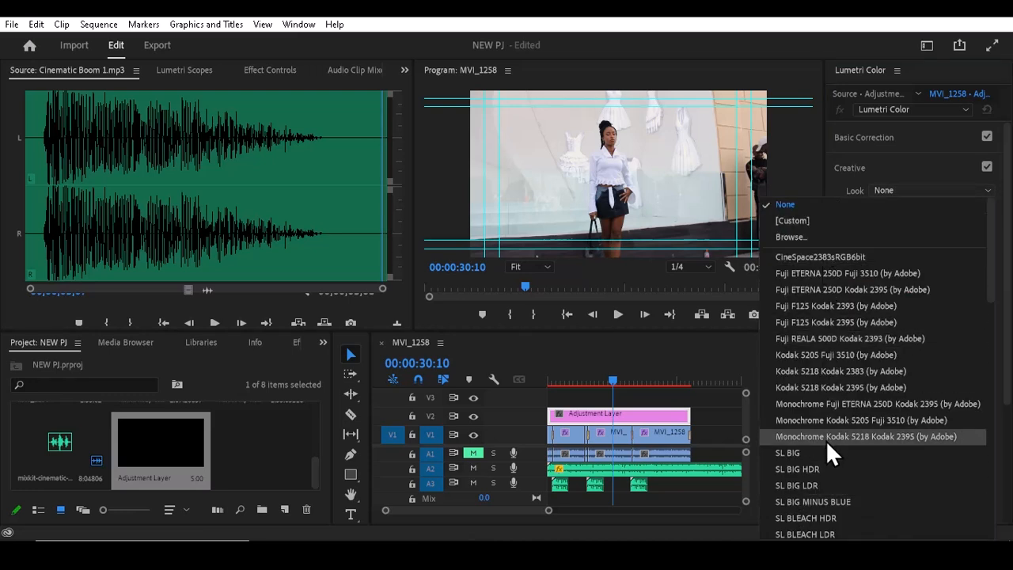
{"action": "left_click", "coordinate": [822, 240]}
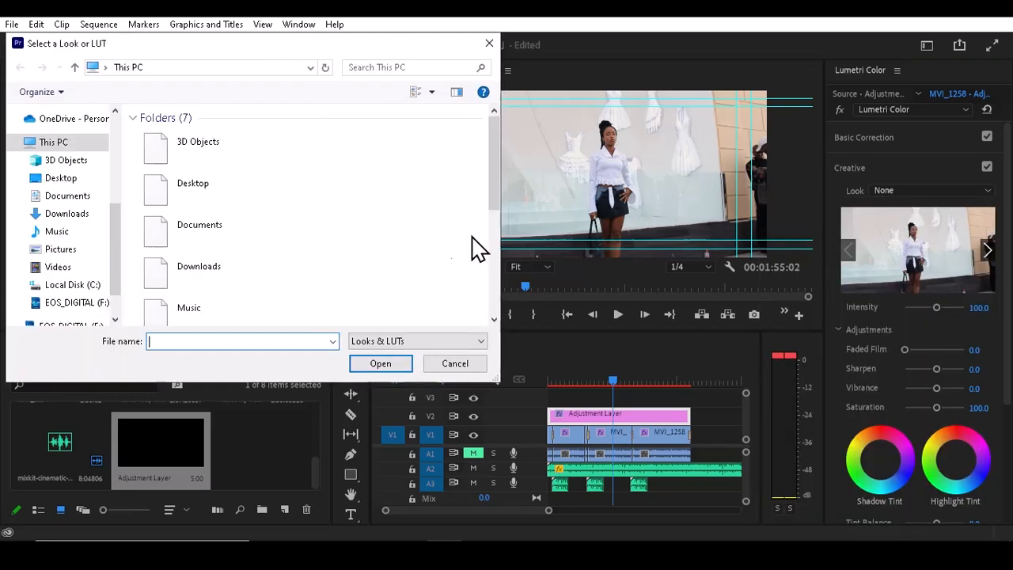
{"action": "double_click", "coordinate": [274, 285]}
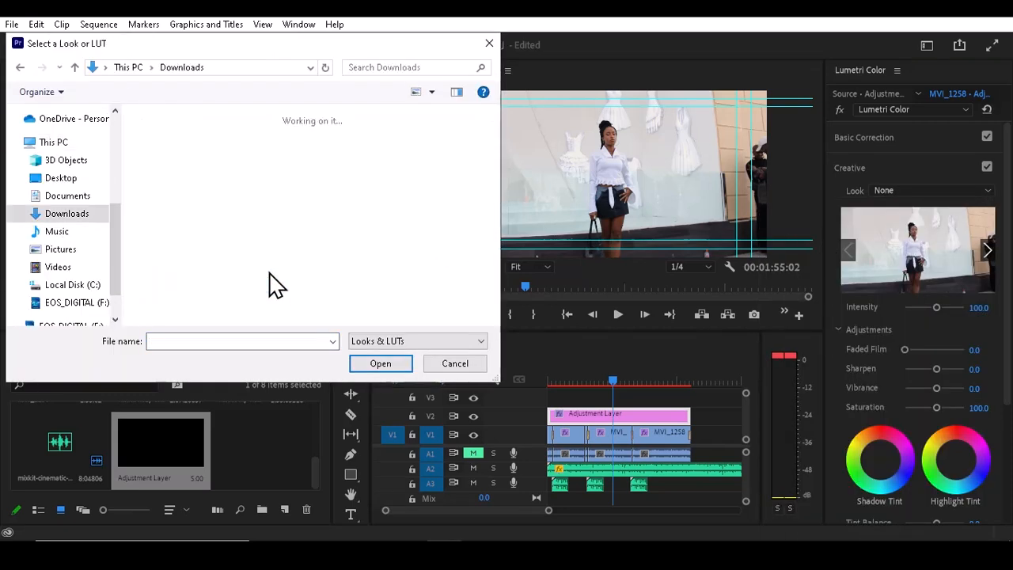
{"action": "left_click_drag", "start_coordinate": [499, 149], "coordinate": [490, 250]}
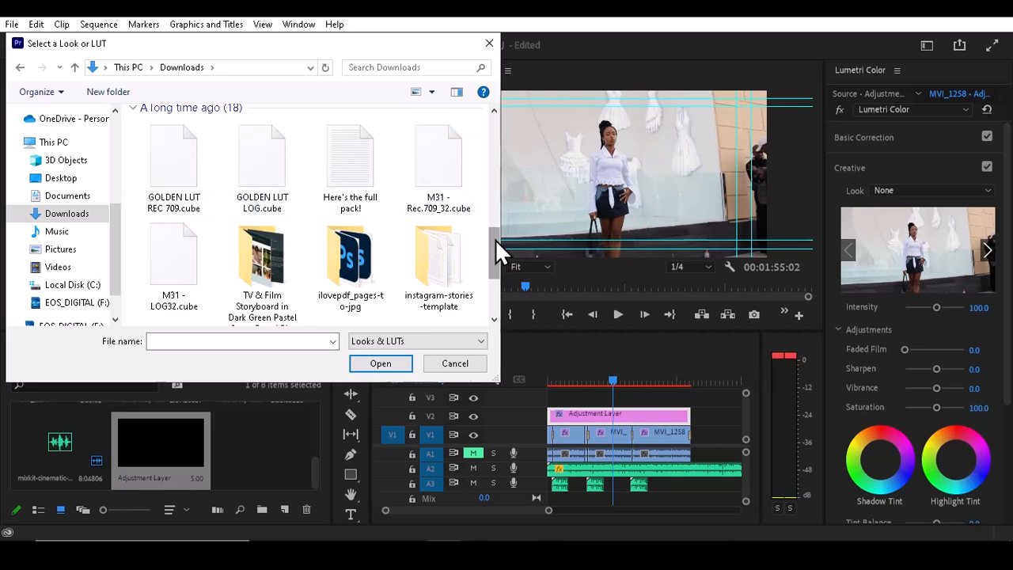
{"action": "left_click", "coordinate": [435, 177]}
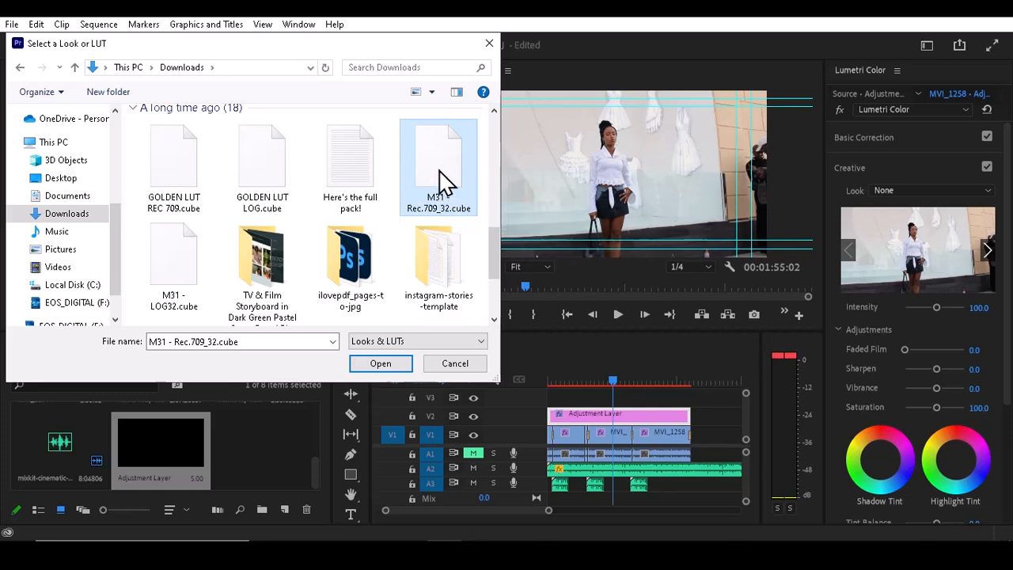
{"action": "double_click", "coordinate": [438, 170]}
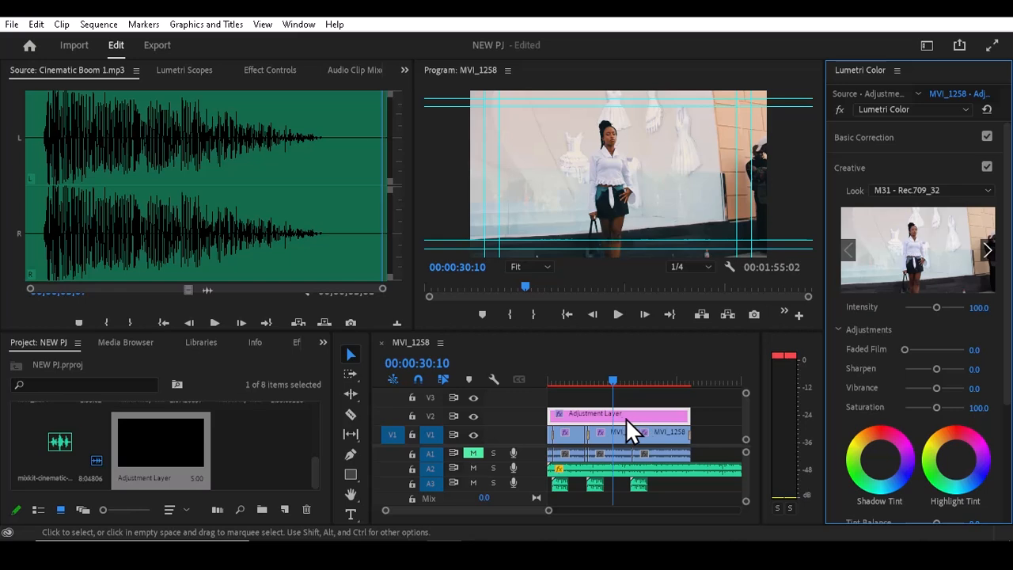
Compare the footage with the V2 track output off and on, and check the look further along the sequence.
{"action": "left_click", "coordinate": [613, 382]}
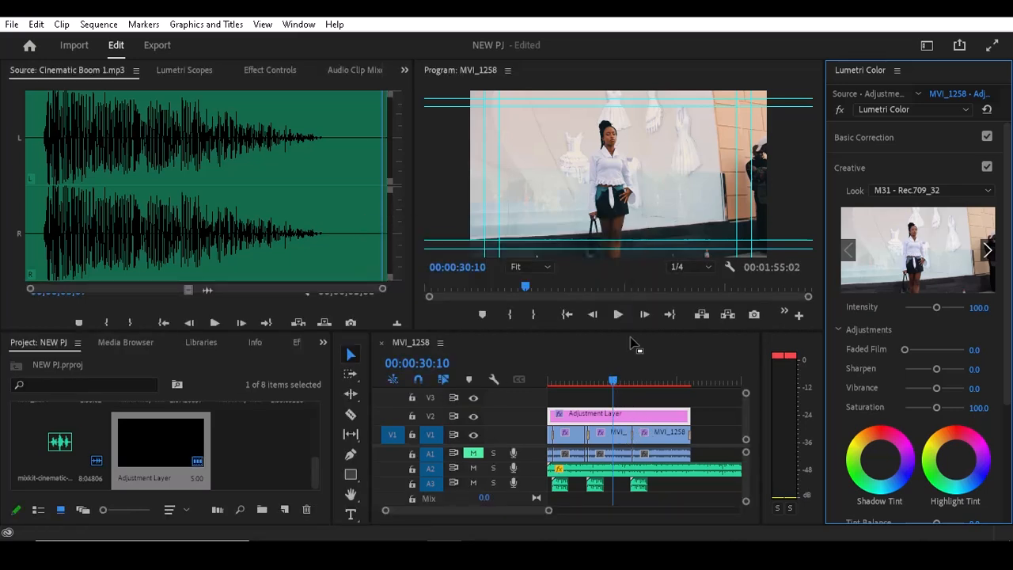
{"action": "left_click", "coordinate": [471, 416]}
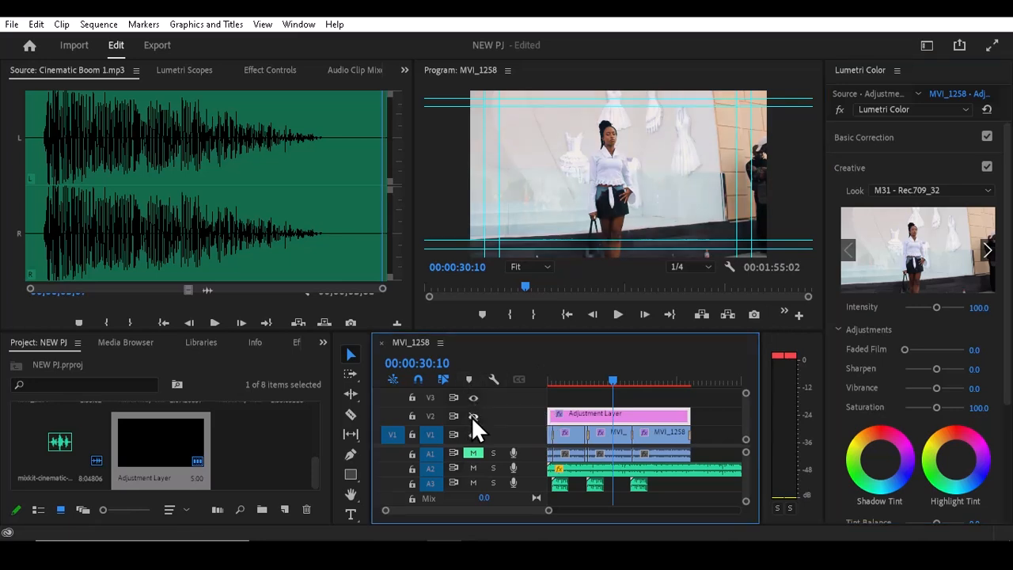
{"action": "left_click", "coordinate": [472, 415]}
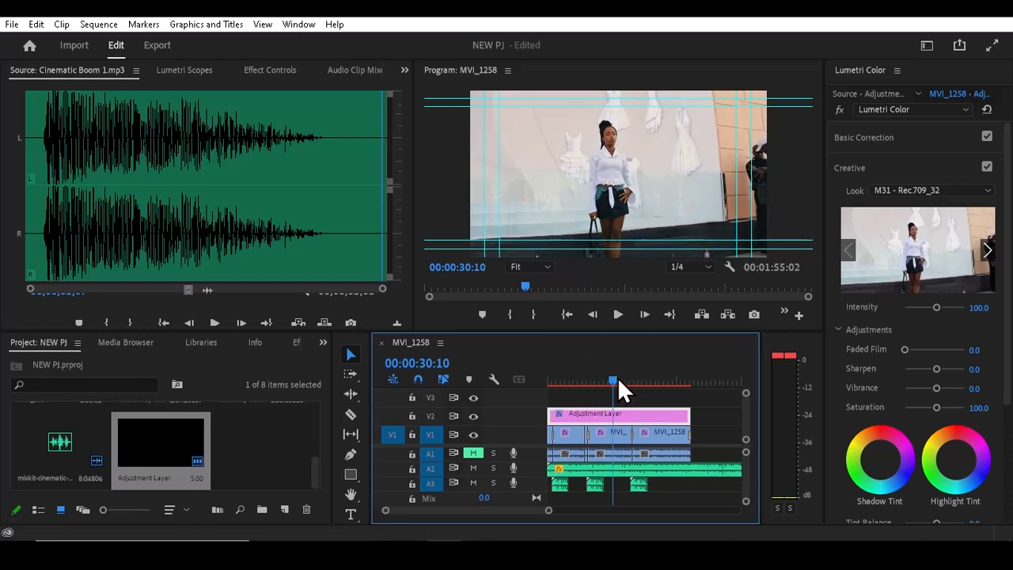
{"action": "left_click_drag", "start_coordinate": [617, 376], "coordinate": [657, 376]}
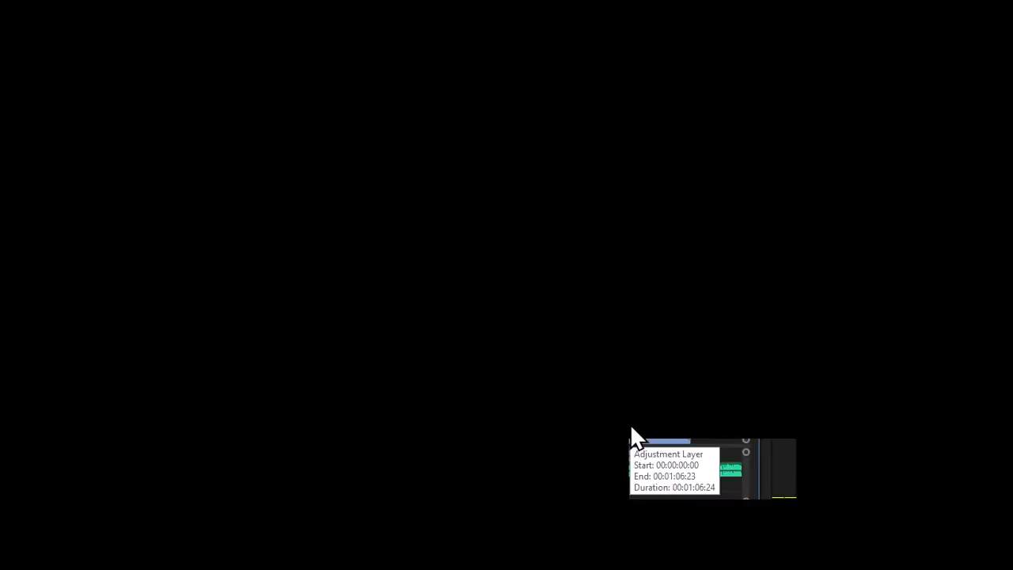
{"action": "left_click_drag", "start_coordinate": [627, 377], "coordinate": [616, 380]}
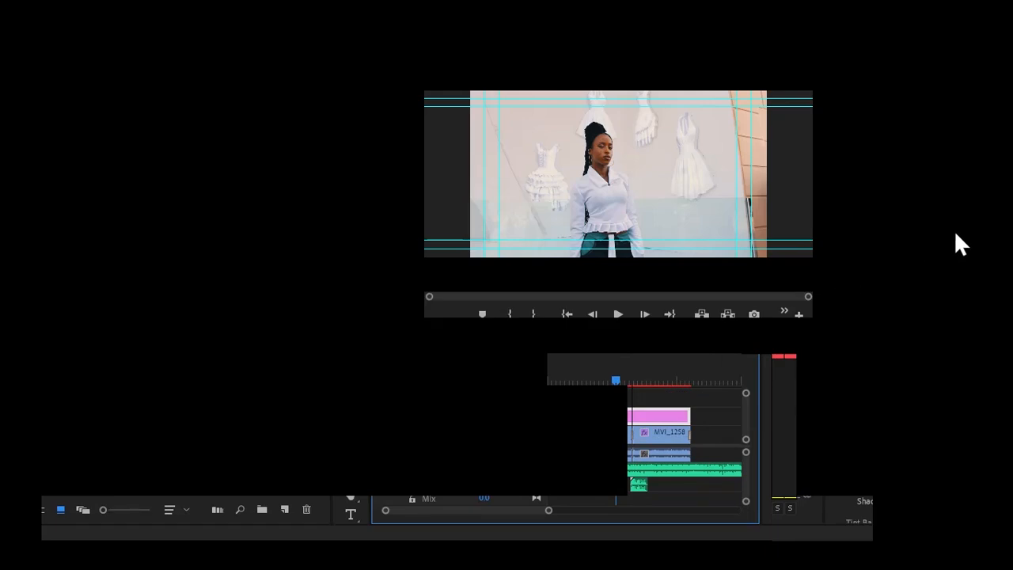
Lower the look's Intensity to 51.9, and try a higher Faded Film amount before resetting it to its default.
{"action": "left_click_drag", "start_coordinate": [1006, 277], "coordinate": [1007, 309]}
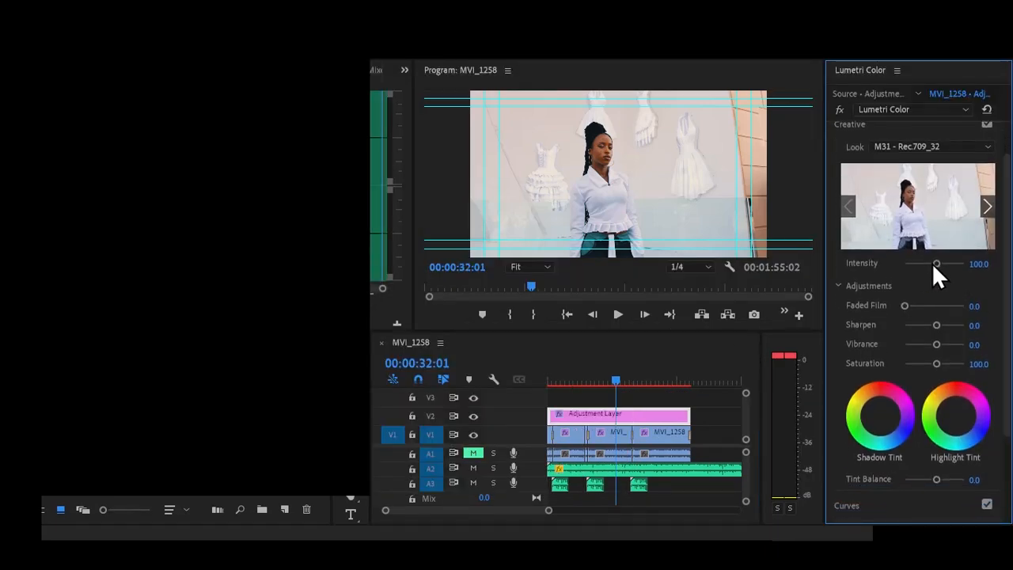
{"action": "left_click_drag", "start_coordinate": [931, 262], "coordinate": [919, 263]}
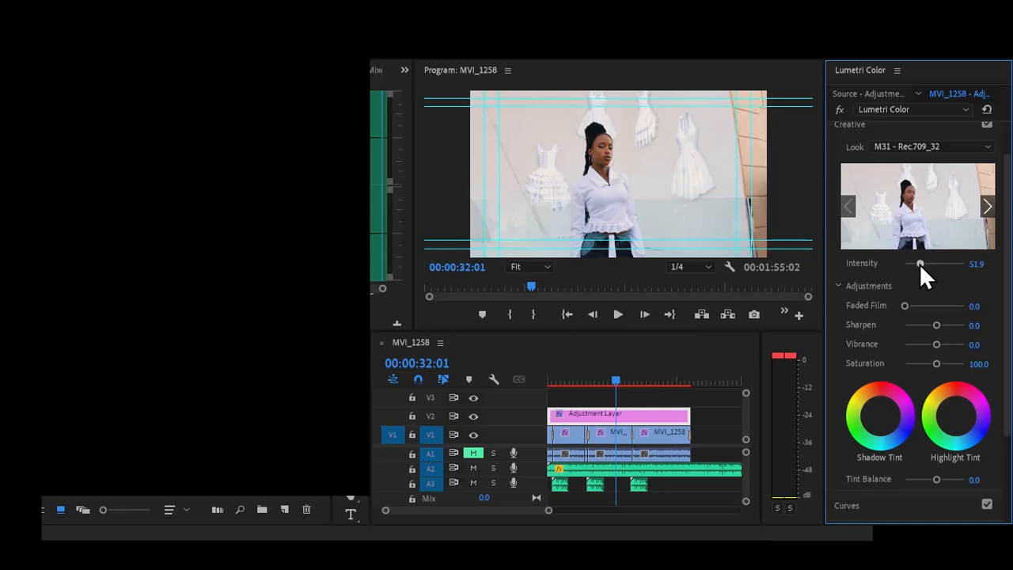
{"action": "mouse_move", "coordinate": [910, 305]}
{"action": "left_mouse_down"}
{"action": "mouse_move", "coordinate": [972, 302]}
{"action": "mouse_move", "coordinate": [924, 309]}
{"action": "left_mouse_up"}
{"action": "double_click", "coordinate": [925, 309]}
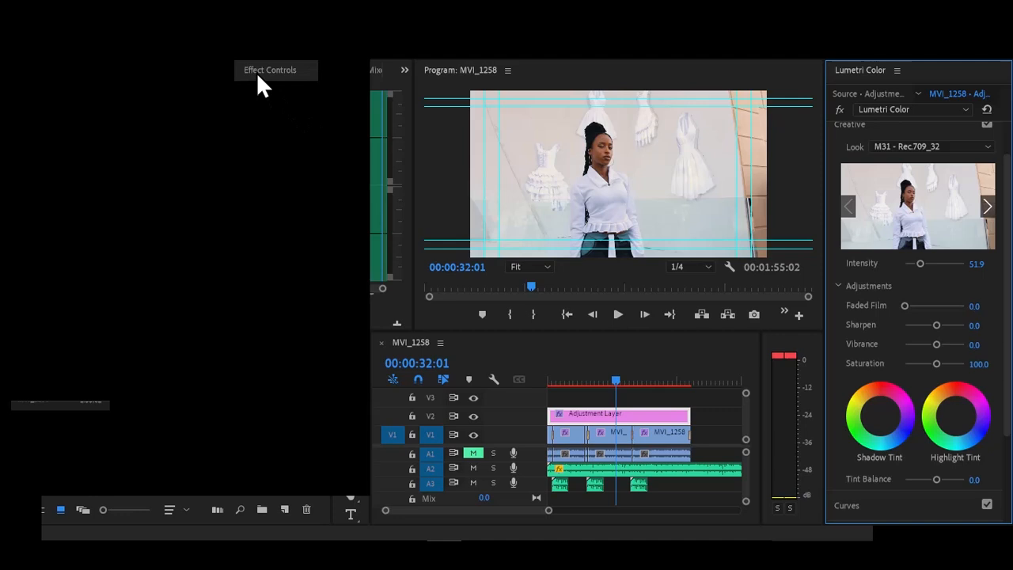
Review the adjustment layer's Creative settings in Effect Controls and compare the picture with the V2 track output off and on.
{"action": "left_click", "coordinate": [257, 72]}
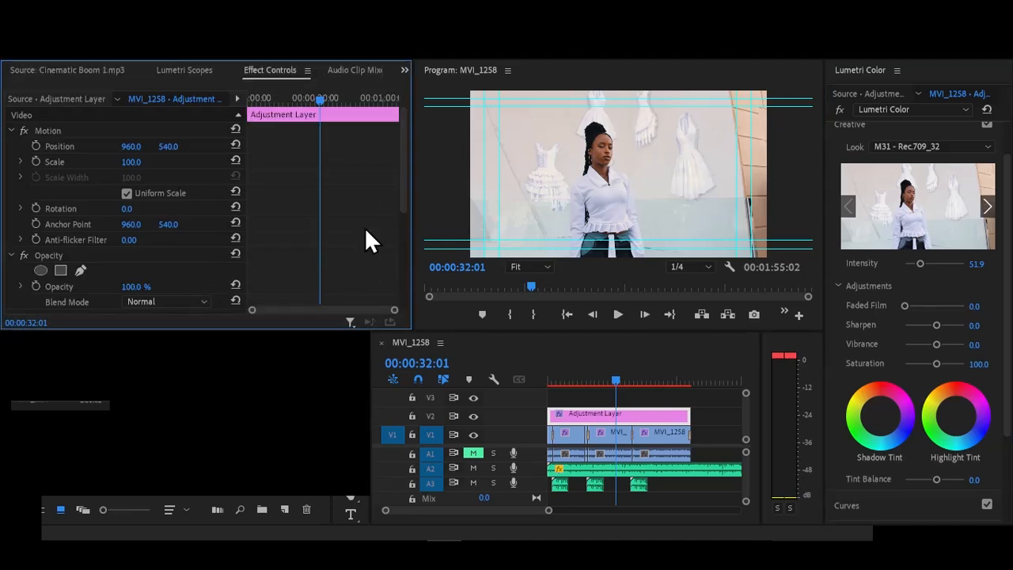
{"action": "left_click_drag", "start_coordinate": [402, 190], "coordinate": [405, 284]}
{"action": "left_click", "coordinate": [22, 214]}
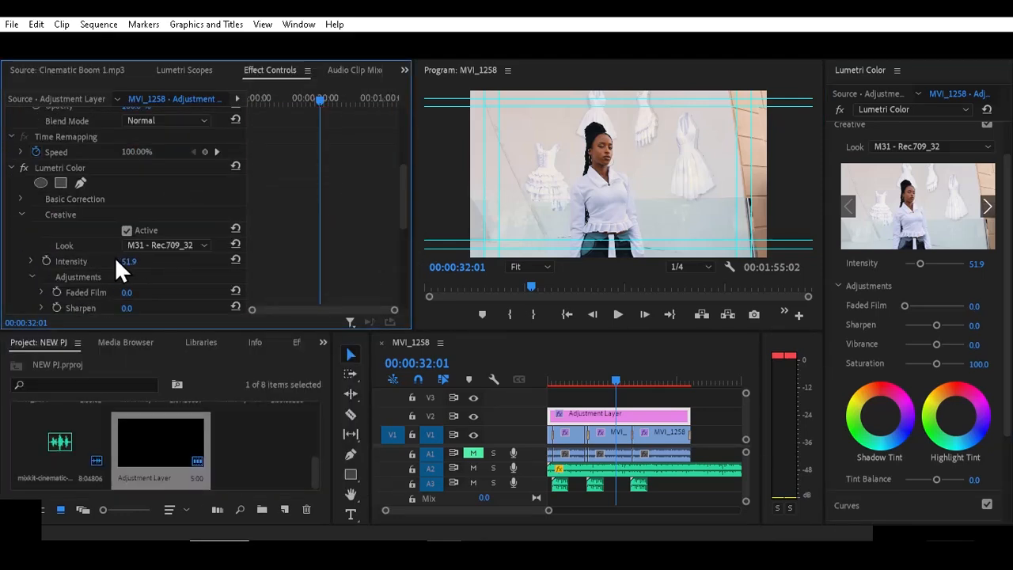
{"action": "left_click_drag", "start_coordinate": [403, 197], "coordinate": [406, 218]}
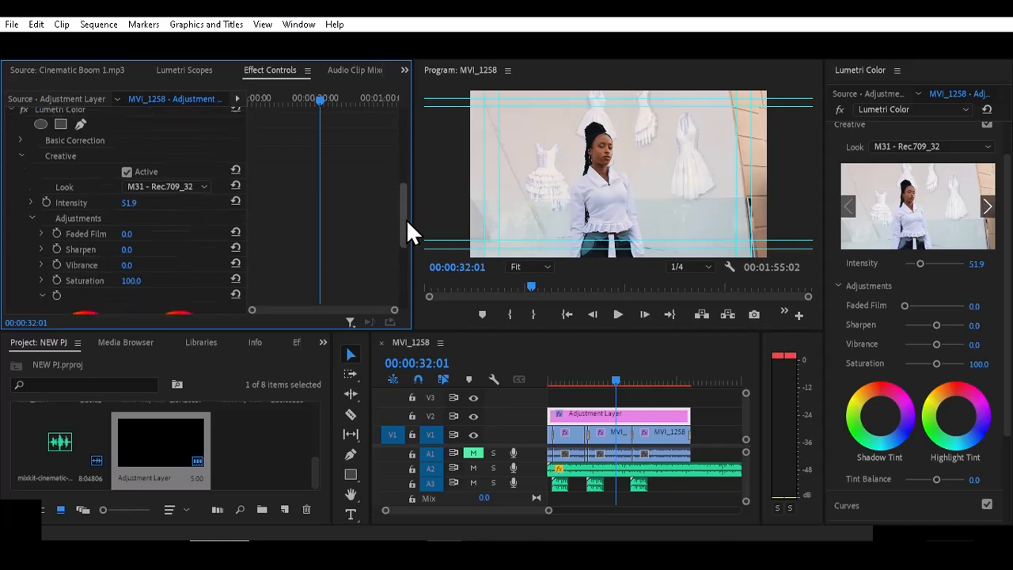
{"action": "left_click", "coordinate": [473, 416]}
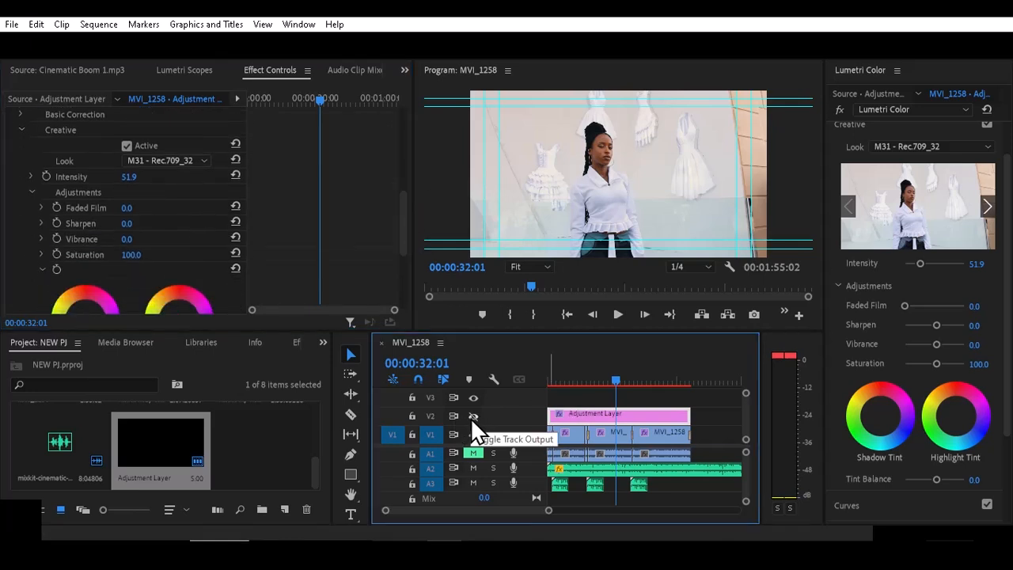
{"action": "left_click", "coordinate": [473, 416]}
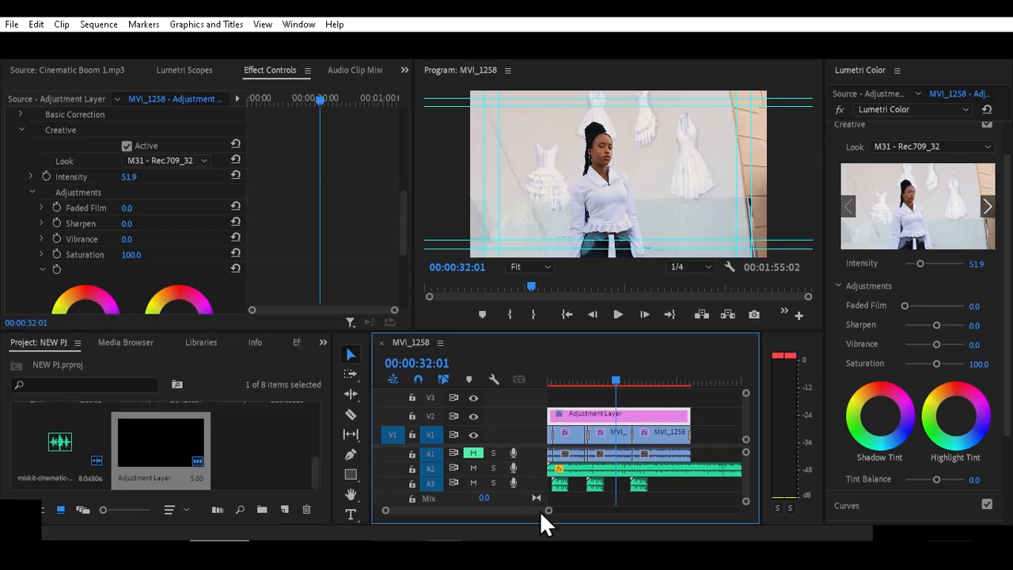
Return the playhead to the sequence start and switch to the Captions and Graphics workspace.
{"action": "left_click_drag", "start_coordinate": [547, 513], "coordinate": [565, 511]}
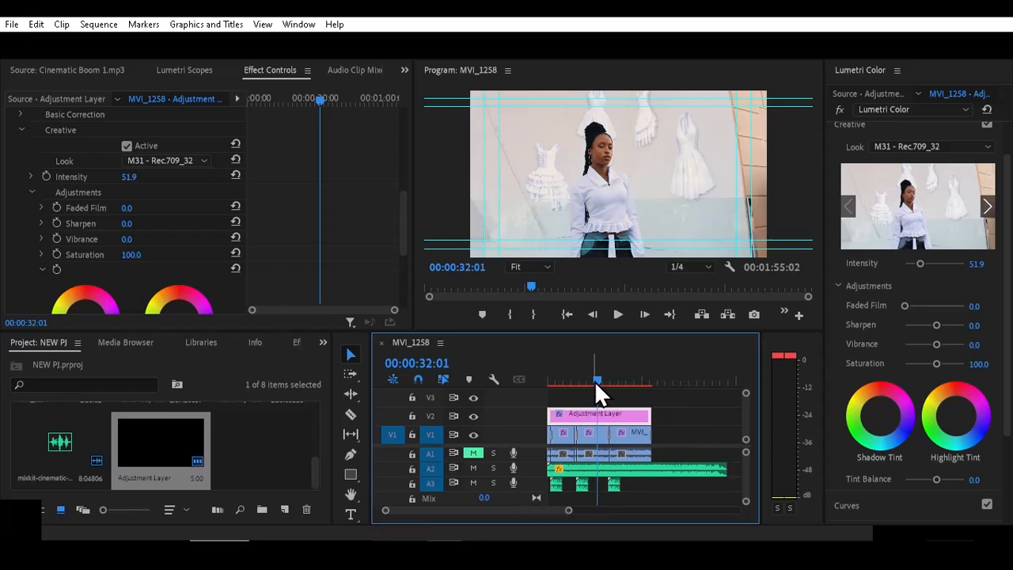
{"action": "left_click_drag", "start_coordinate": [594, 378], "coordinate": [538, 387]}
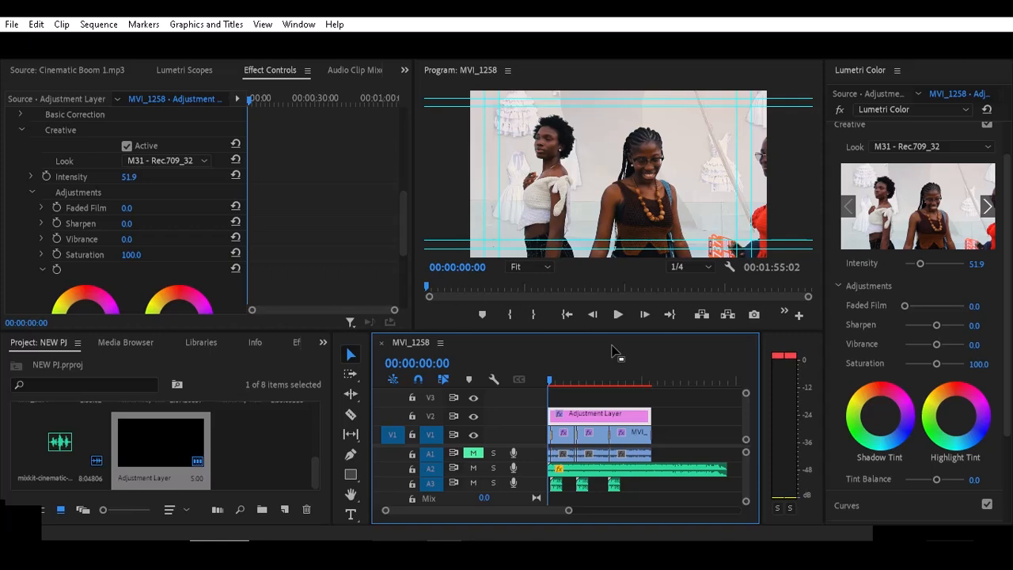
{"action": "left_click", "coordinate": [301, 24]}
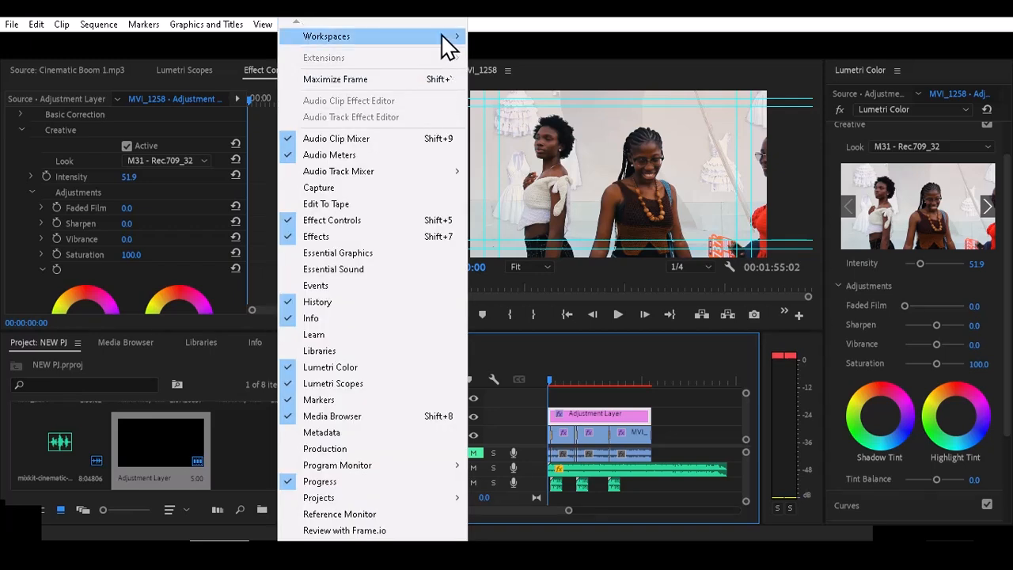
{"action": "mouse_move", "coordinate": [443, 37]}
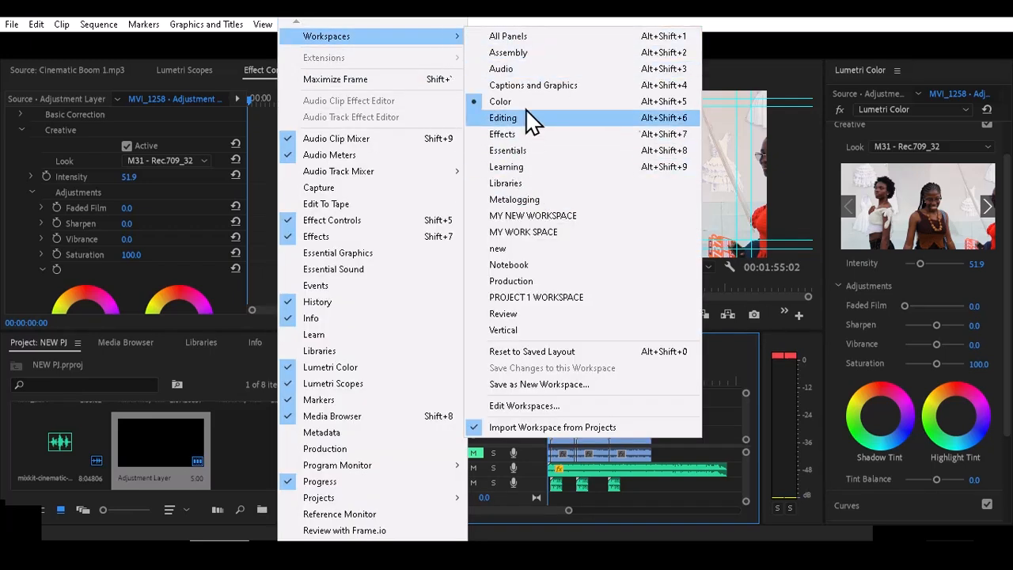
{"action": "left_click", "coordinate": [530, 84]}
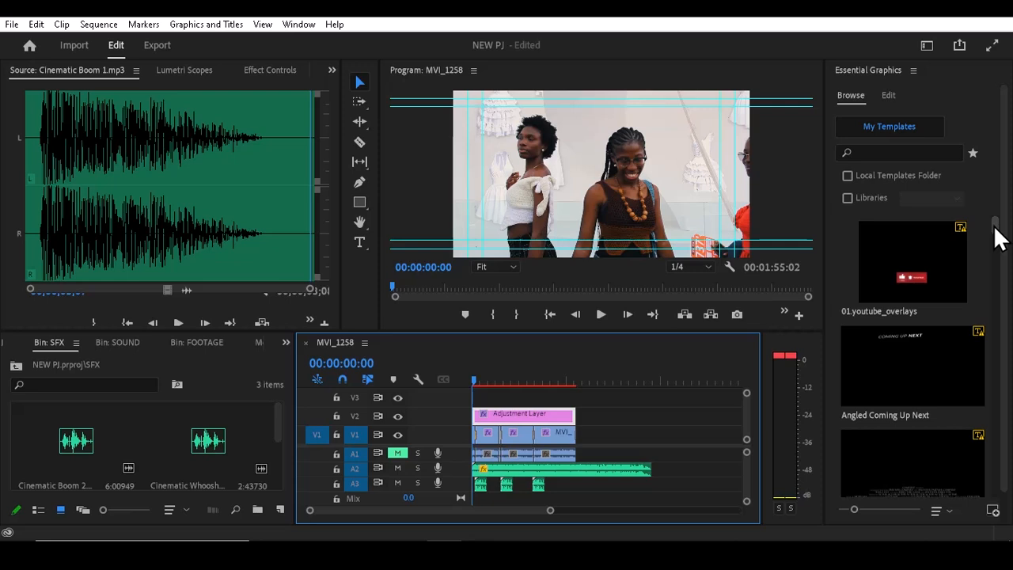
Try the Classic Title template on V3 at the start of the sequence.
{"action": "left_click_drag", "start_coordinate": [995, 229], "coordinate": [995, 305]}
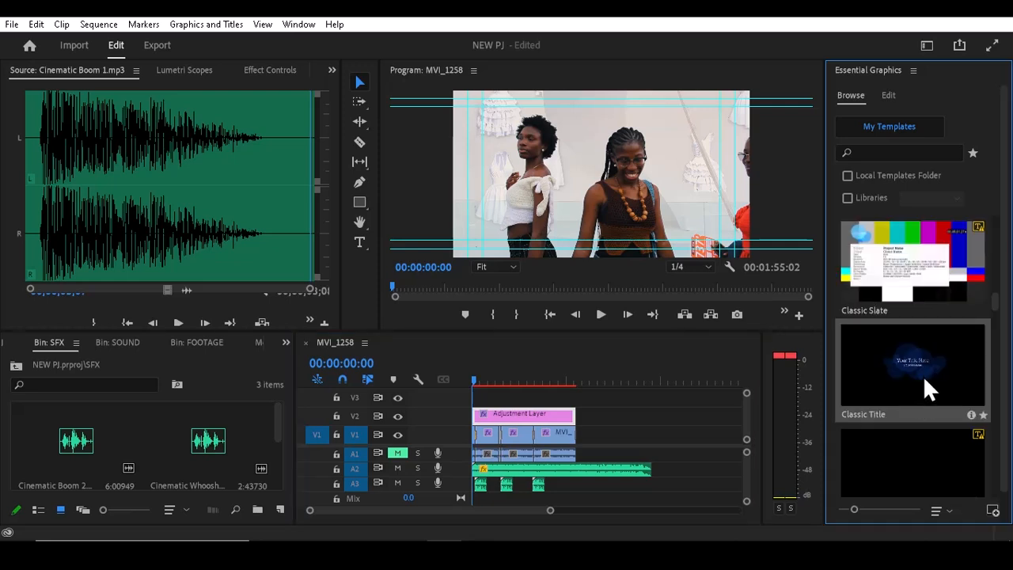
{"action": "left_click_drag", "start_coordinate": [924, 378], "coordinate": [475, 397]}
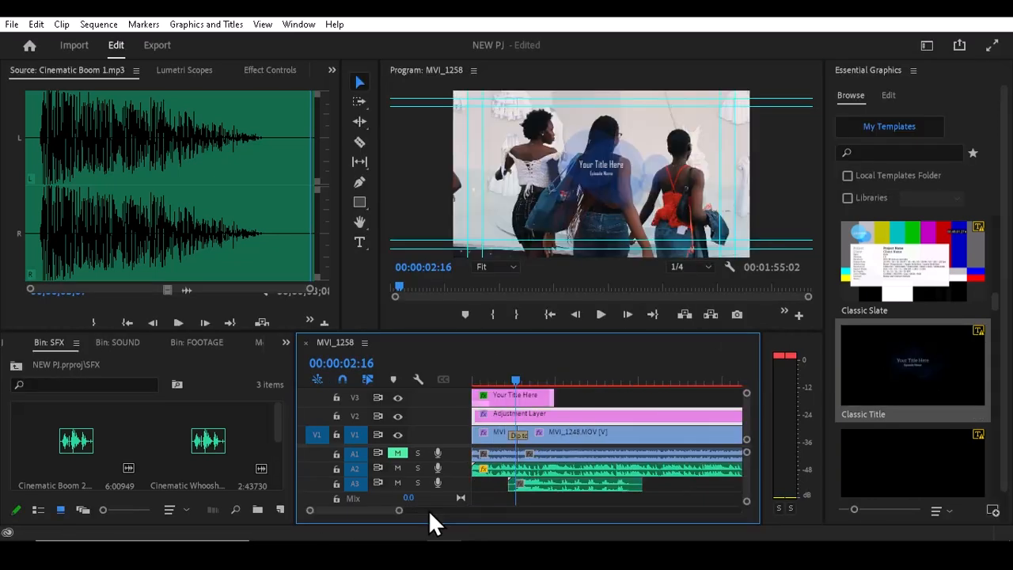
{"action": "left_click", "coordinate": [514, 394]}
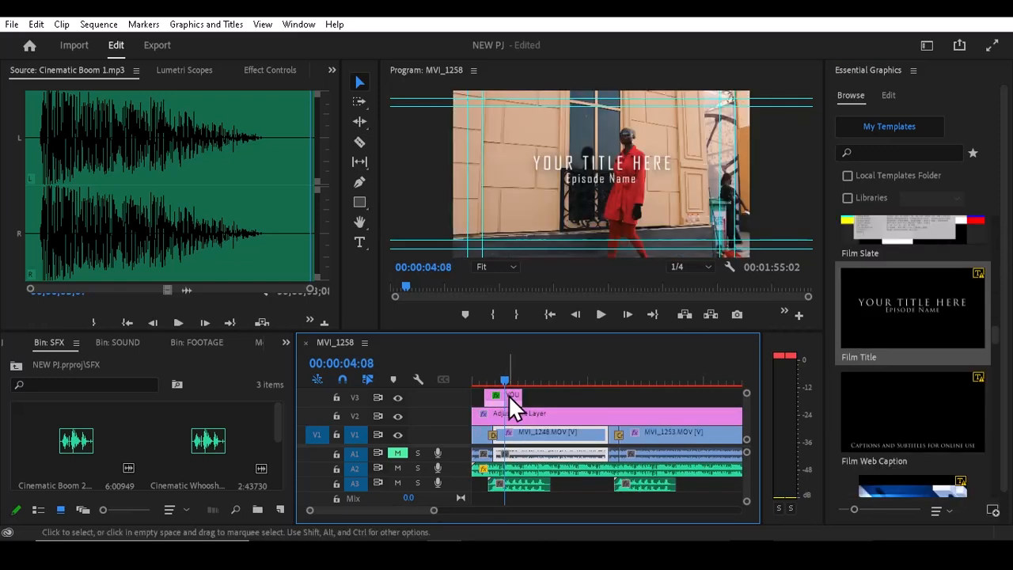
Change the main line of the Film Title graphic on V3 to GTCO FASHION and its second line to WEEKEND.
{"action": "left_click", "coordinate": [508, 395]}
{"action": "double_click", "coordinate": [596, 163]}
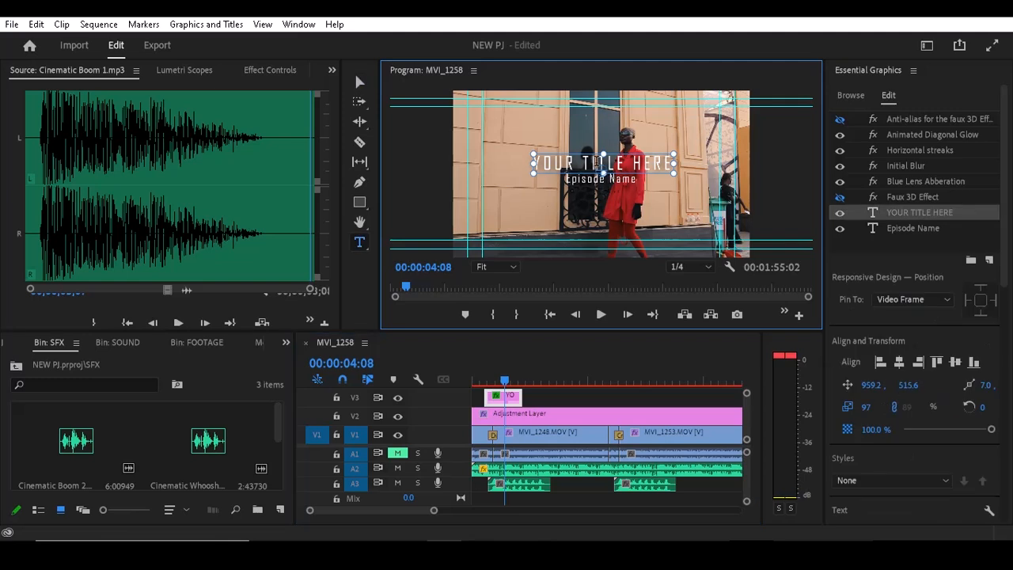
{"action": "key", "text": "ctrl+a"}
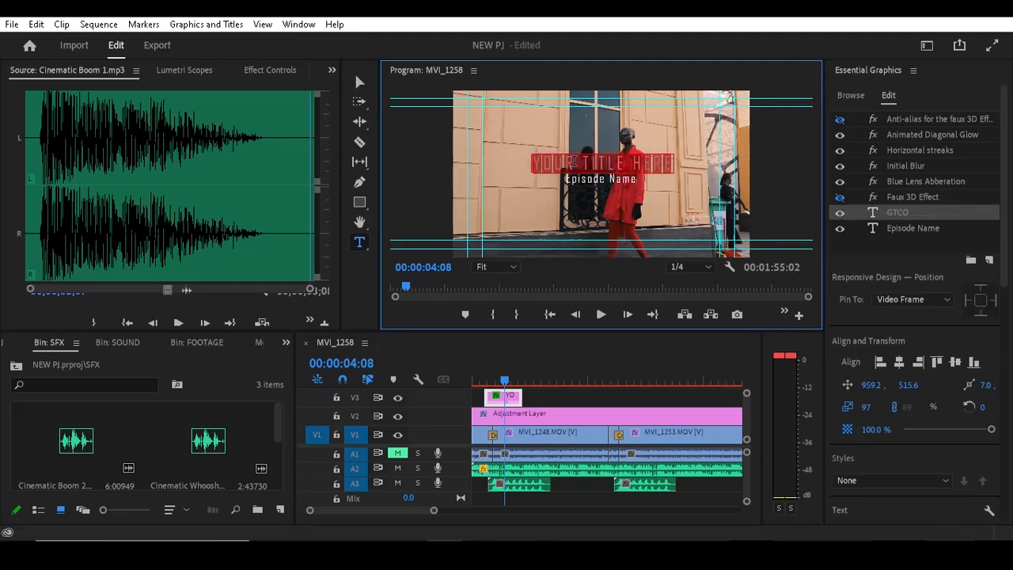
{"action": "type", "text": "GTCOFASHION"}
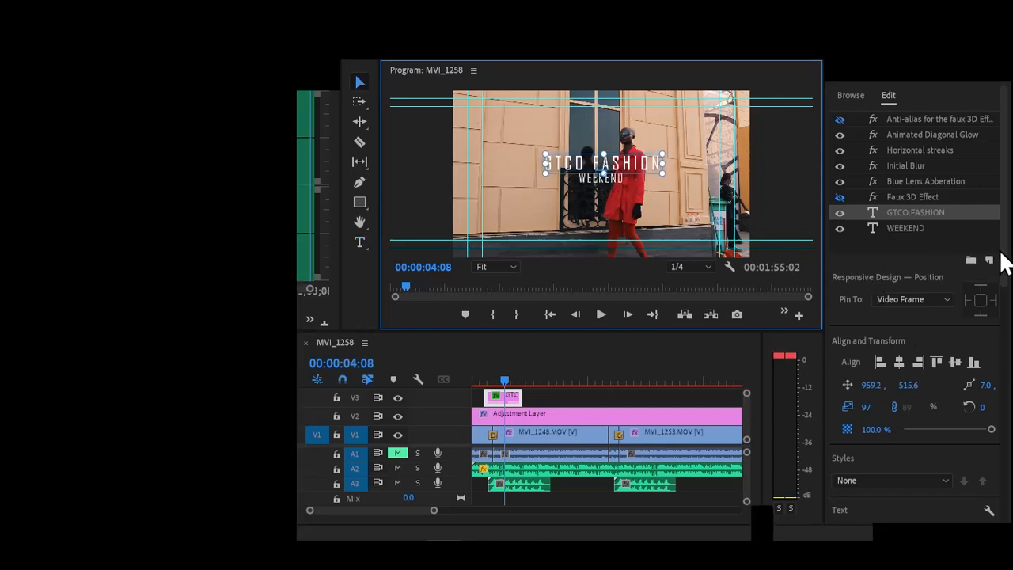
Set the font of the GTCO FASHION title line to Cooper Black.
{"action": "scroll", "coordinate": [1005, 277], "scroll_direction": "down", "scroll_amount": 5}
{"action": "left_click_drag", "start_coordinate": [1004, 300], "coordinate": [1007, 229]}
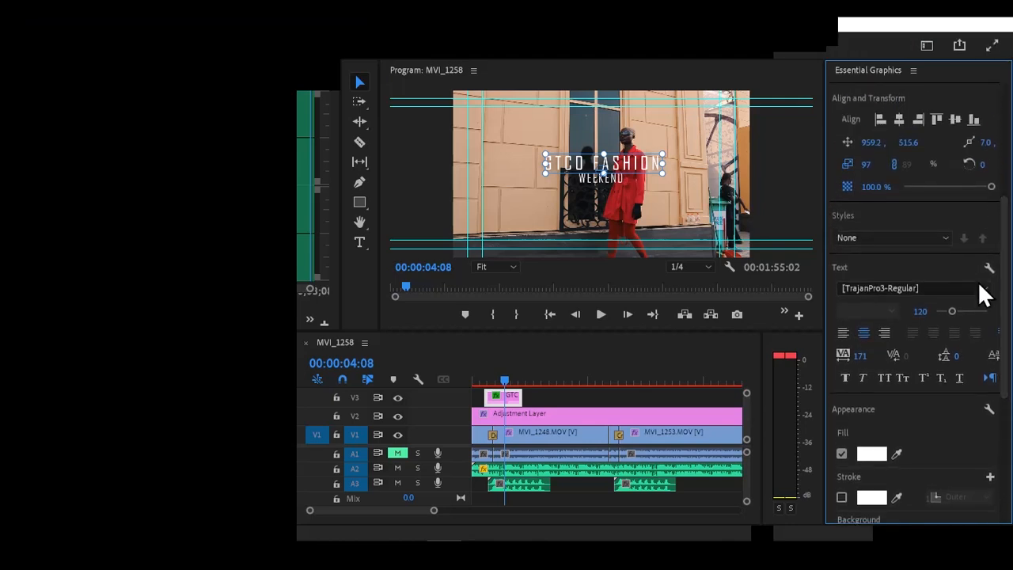
{"action": "left_click", "coordinate": [985, 290]}
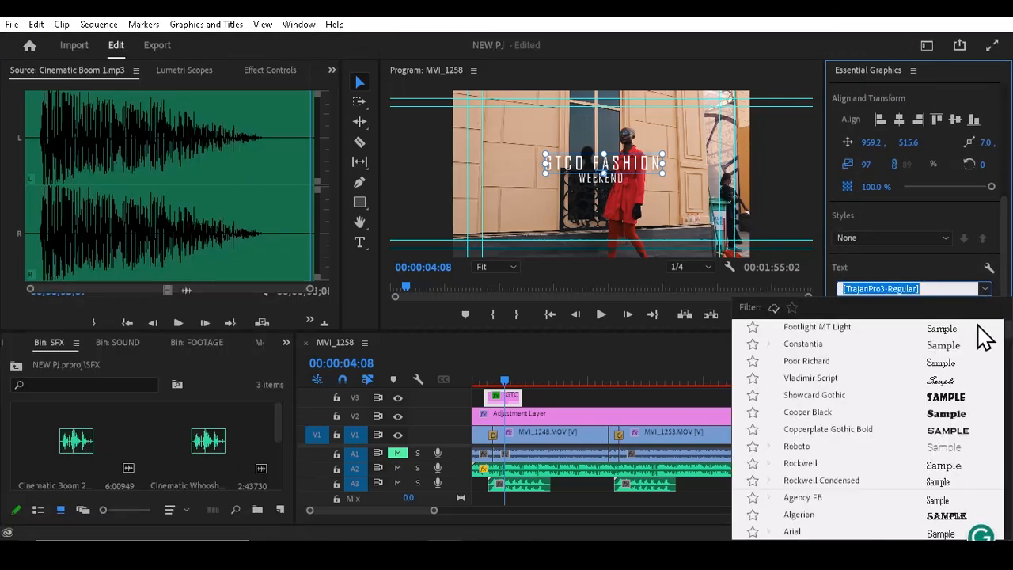
{"action": "left_click", "coordinate": [946, 413]}
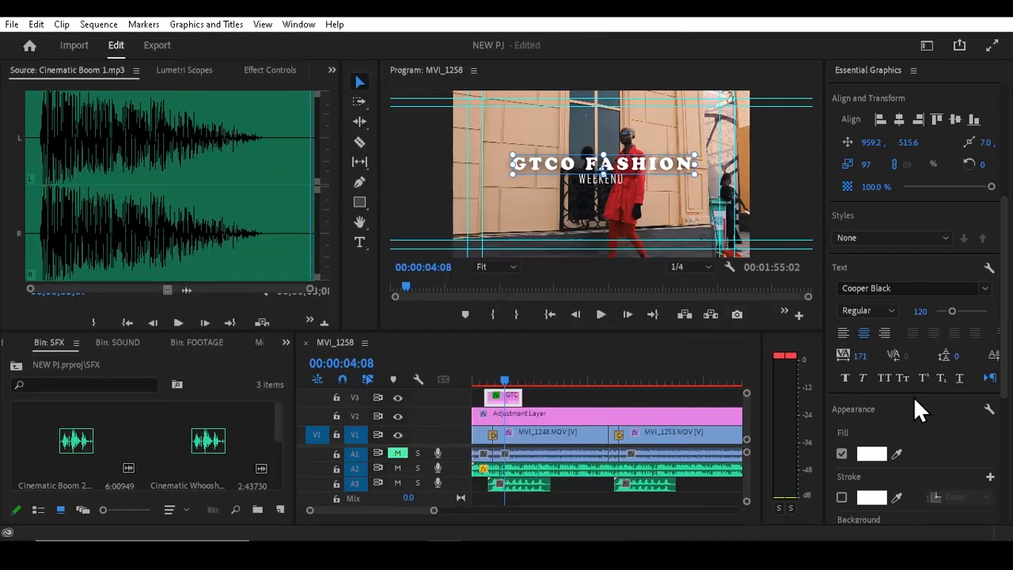
Set the font of the WEEKEND title line to Cooper Black.
{"action": "left_click", "coordinate": [613, 181]}
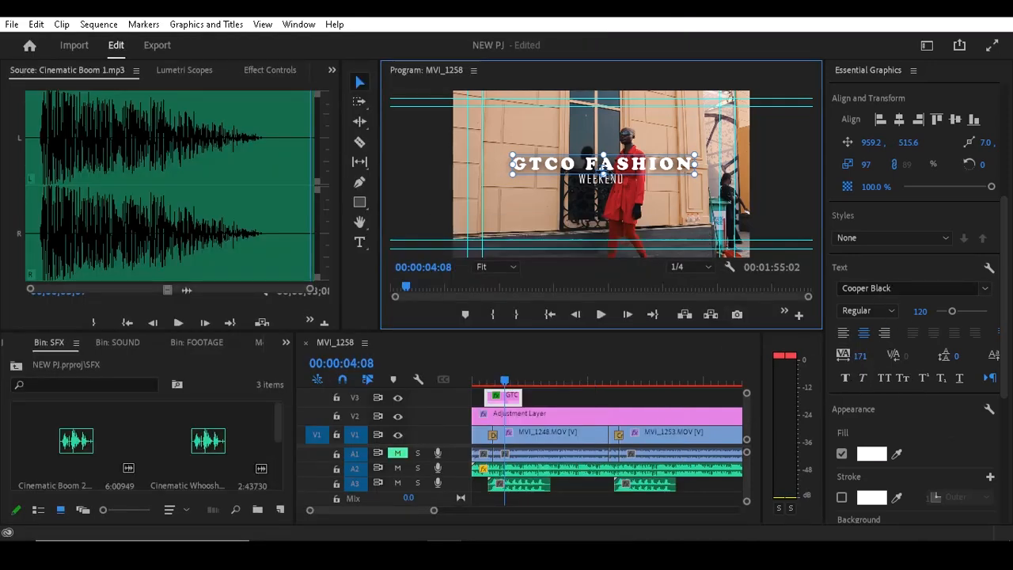
{"action": "left_click", "coordinate": [613, 179]}
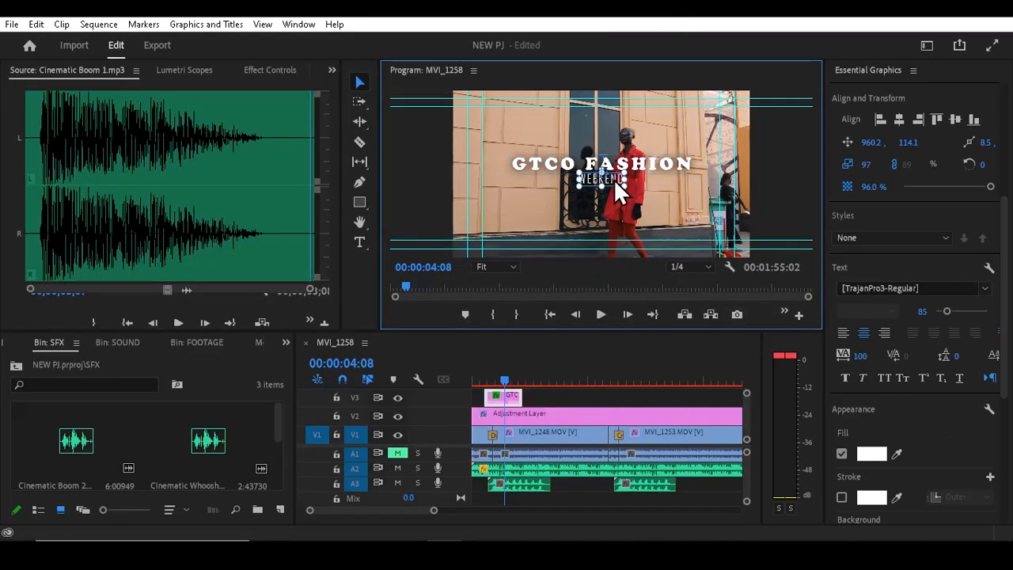
{"action": "left_click", "coordinate": [984, 290]}
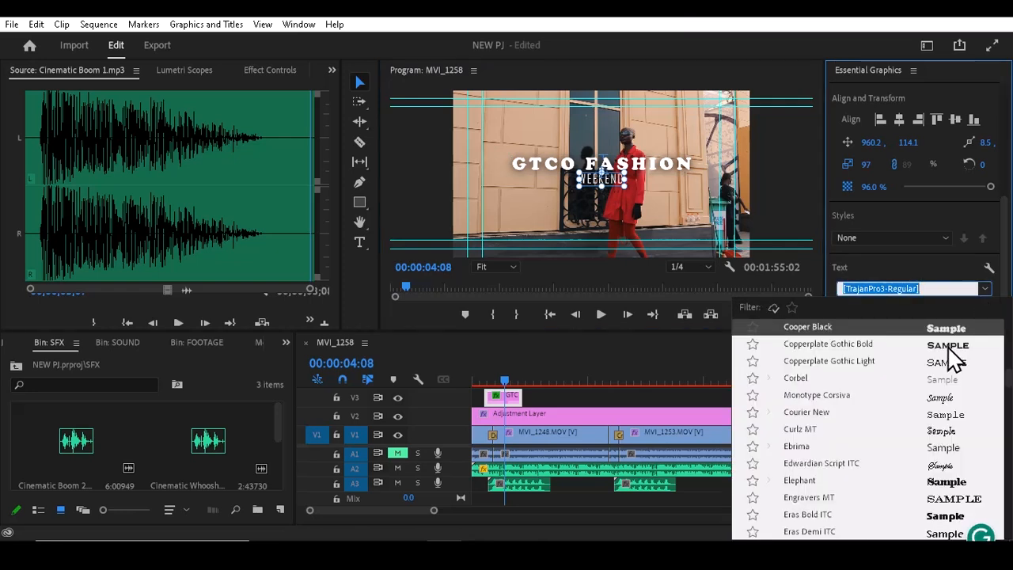
{"action": "left_click", "coordinate": [940, 332]}
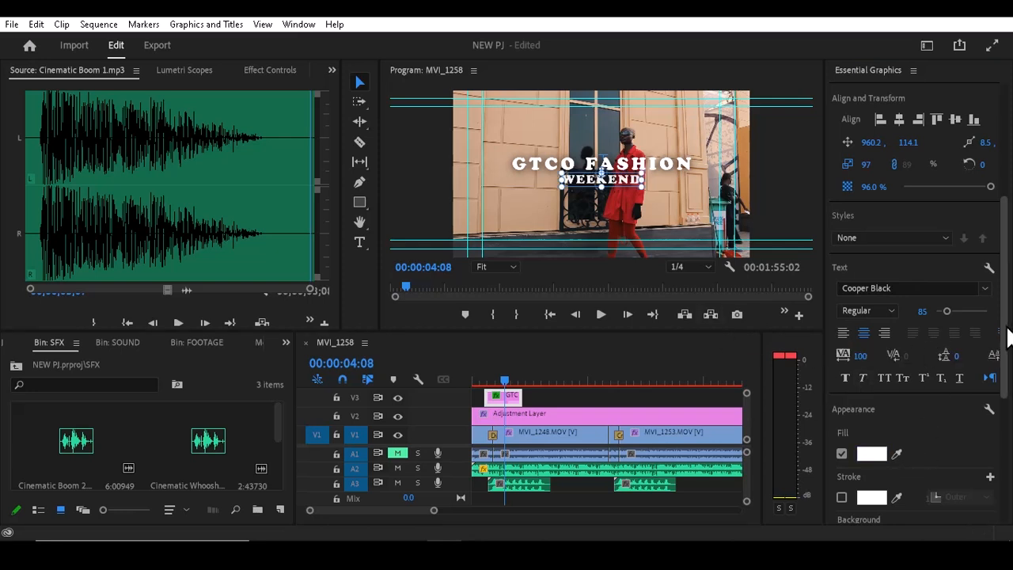
Inspect the fill, stroke, background and shadow settings of the GTCO FASHION title line.
{"action": "scroll", "coordinate": [1006, 335], "scroll_direction": "down", "scroll_amount": 3}
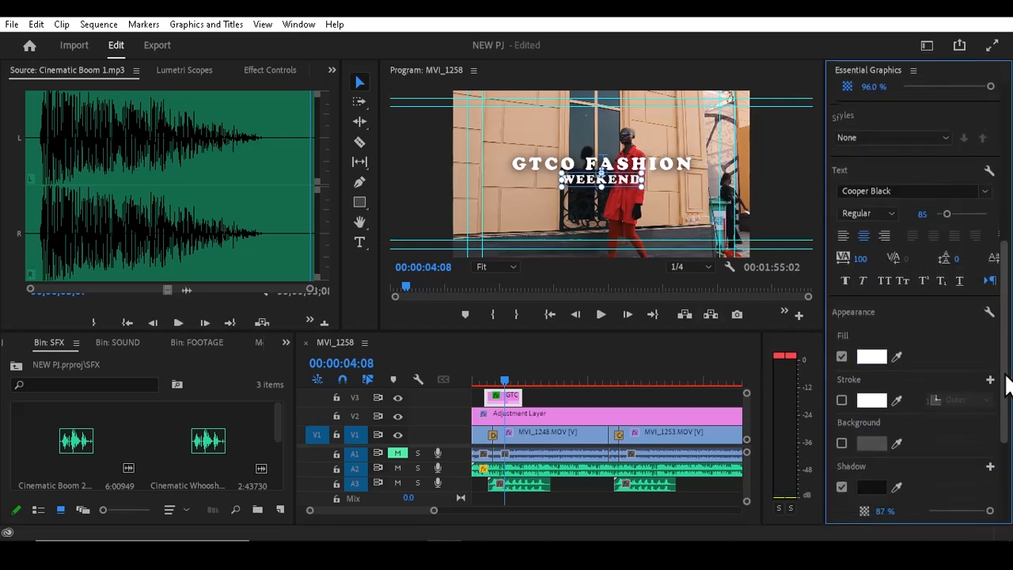
{"action": "left_click", "coordinate": [662, 161]}
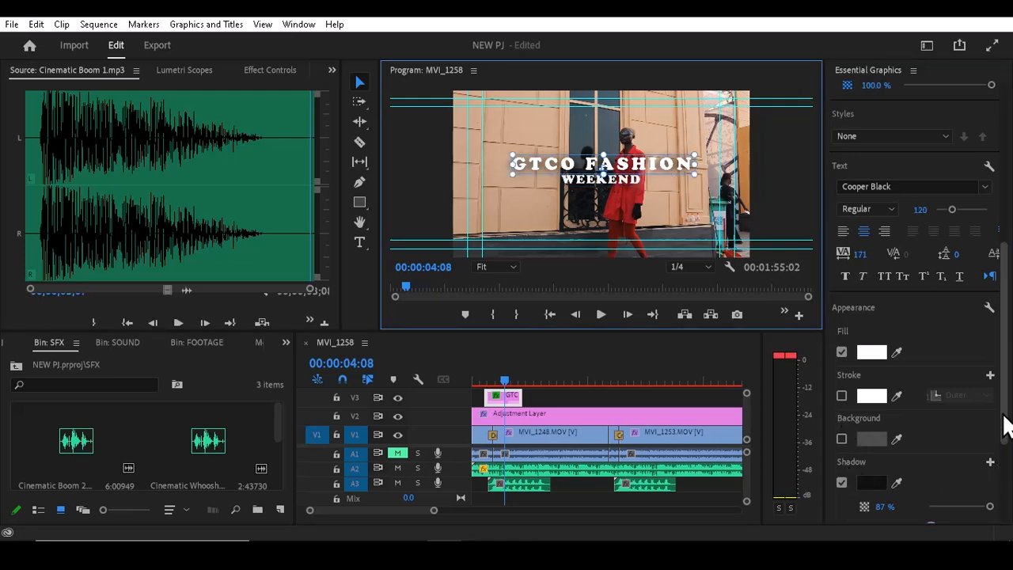
{"action": "left_click_drag", "start_coordinate": [1004, 424], "coordinate": [1003, 465]}
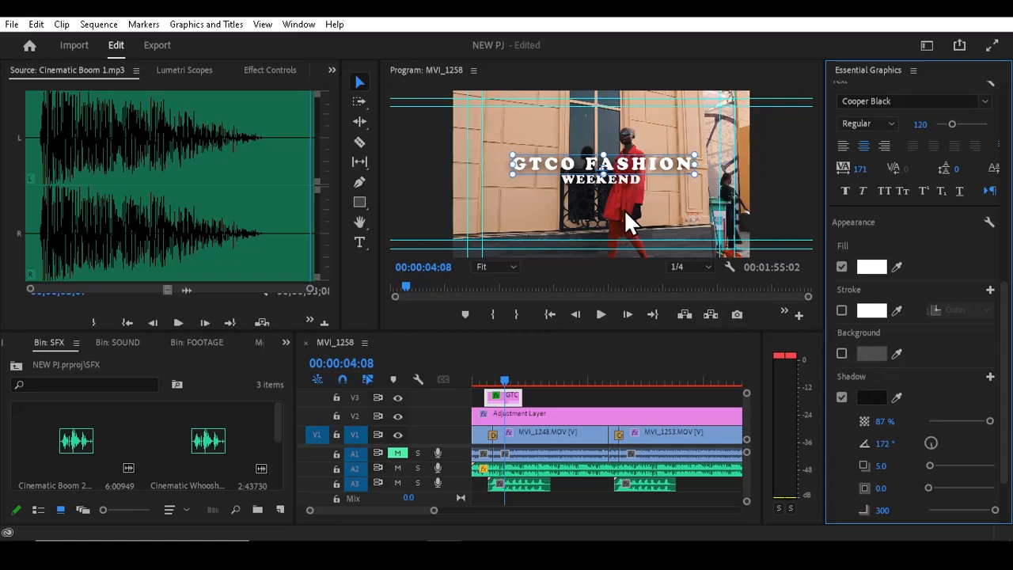
{"action": "left_click_drag", "start_coordinate": [1003, 338], "coordinate": [1003, 300]}
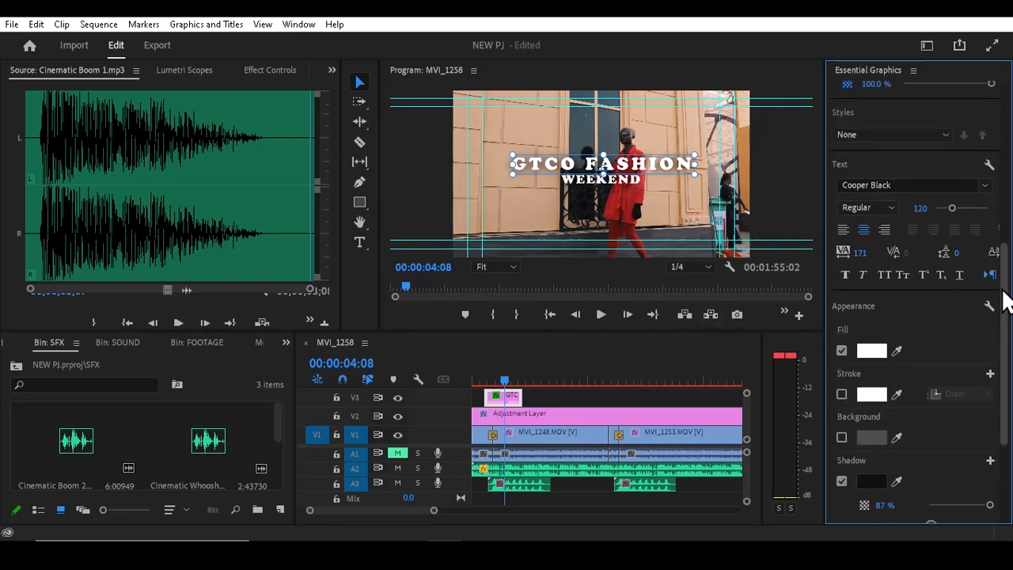
Play back the opening section repeatedly from about 00:00:01:11 to check the GTCO FASHION WEEKEND title animation.
{"action": "left_click_drag", "start_coordinate": [477, 382], "coordinate": [455, 385]}
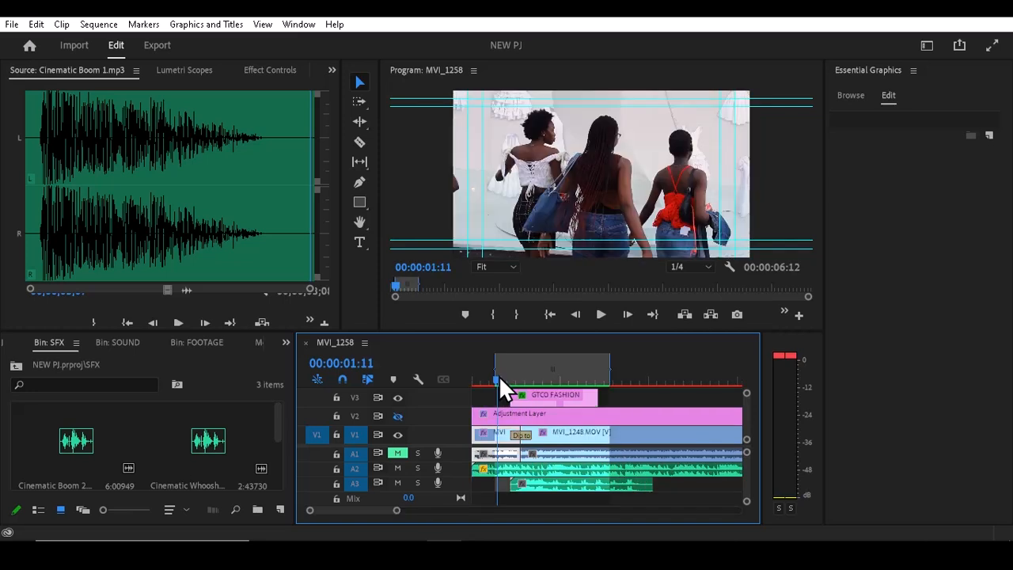
{"action": "key", "text": "space"}
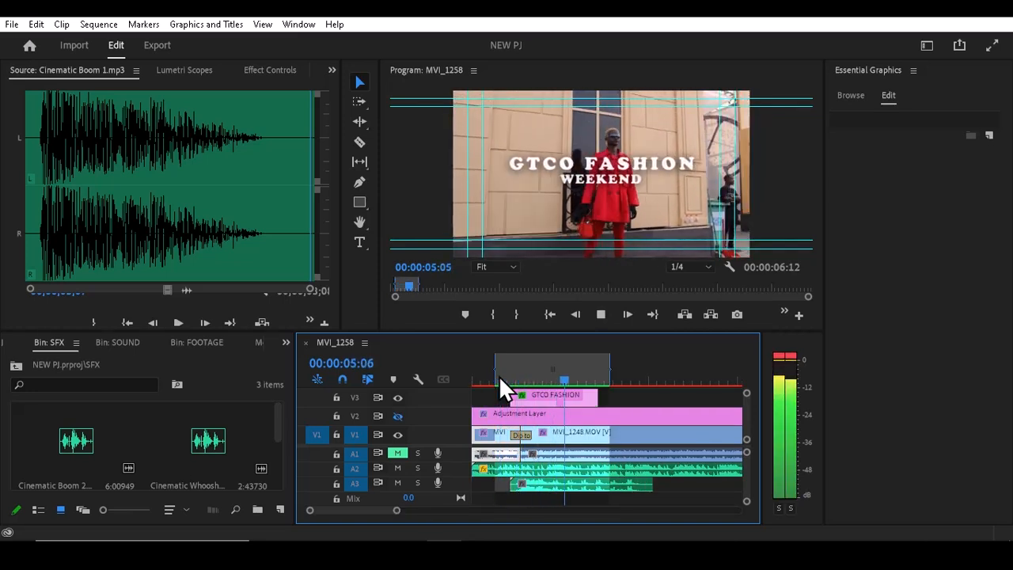
{"action": "key", "text": "space"}
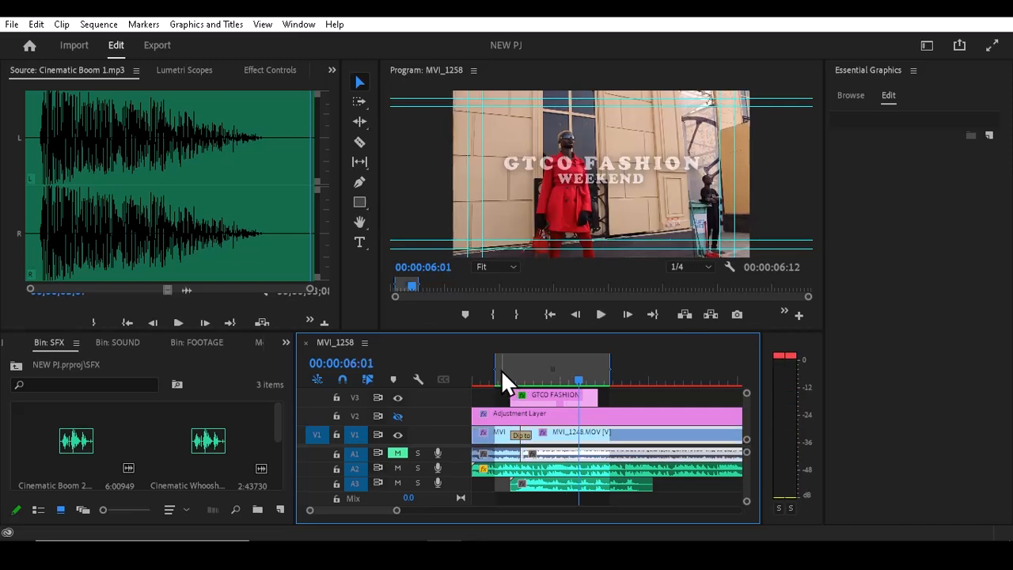
{"action": "left_click", "coordinate": [501, 369]}
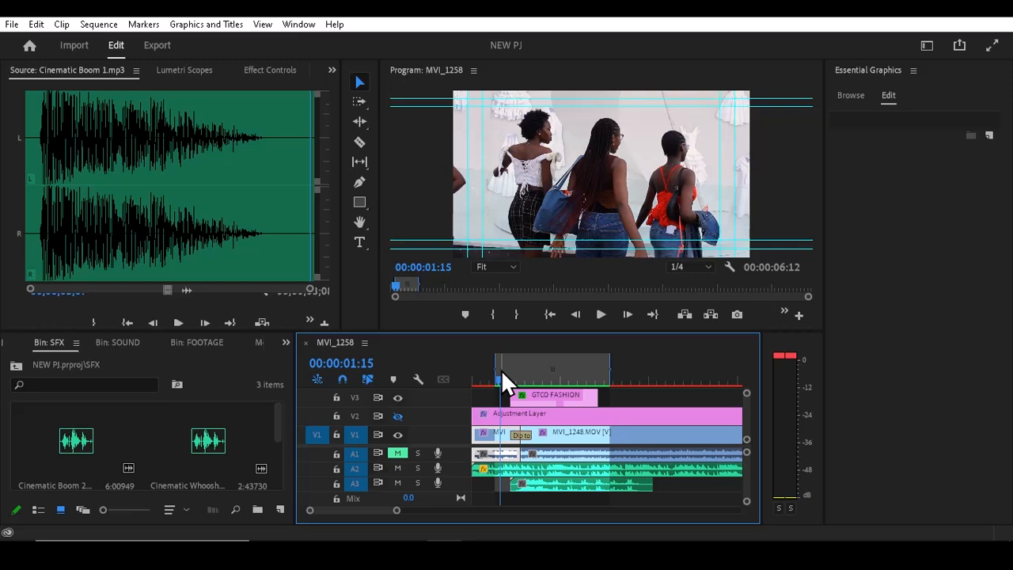
{"action": "key", "text": "space"}
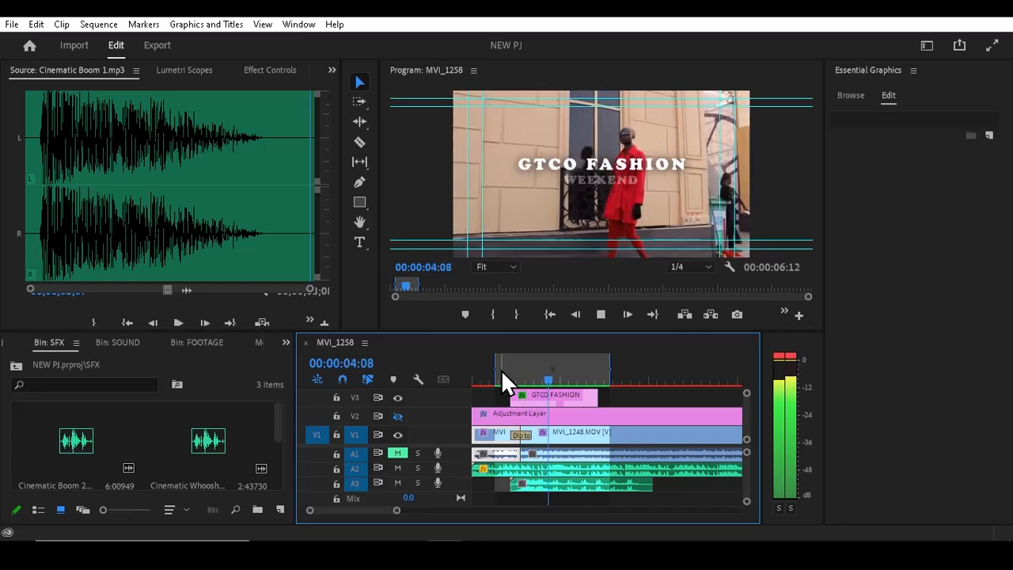
{"action": "key", "text": "space"}
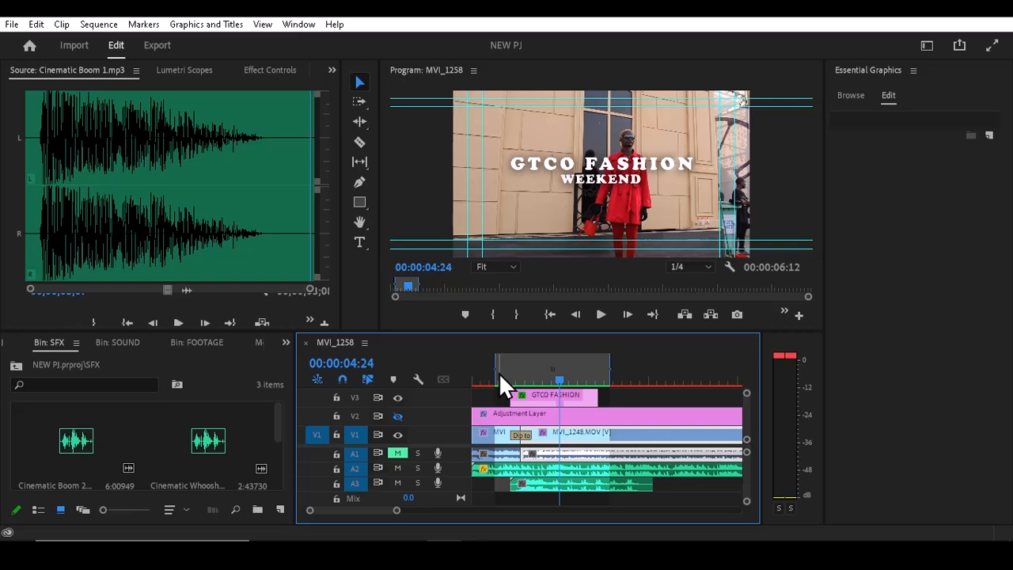
{"action": "left_click", "coordinate": [499, 375]}
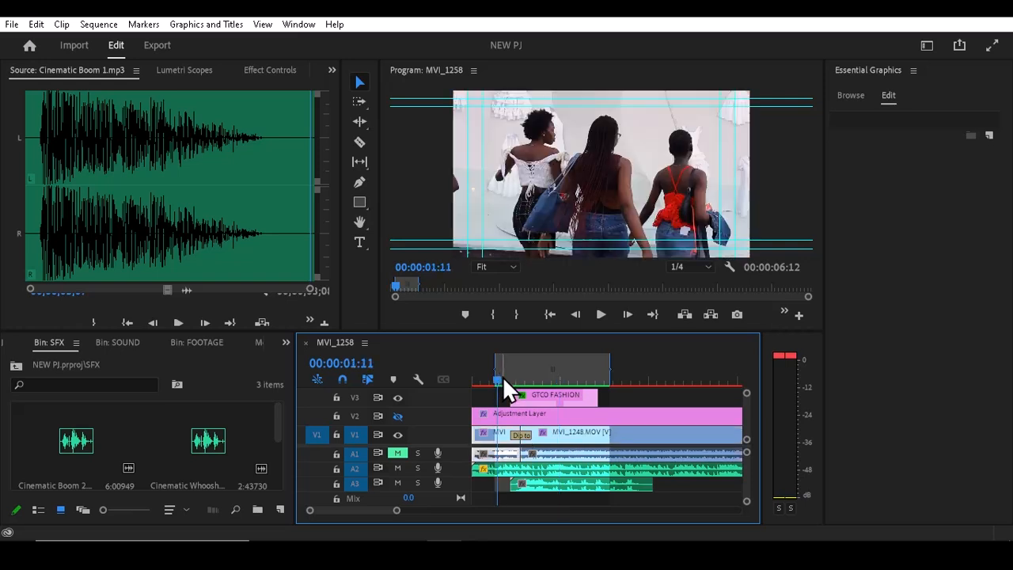
{"action": "key", "text": "space"}
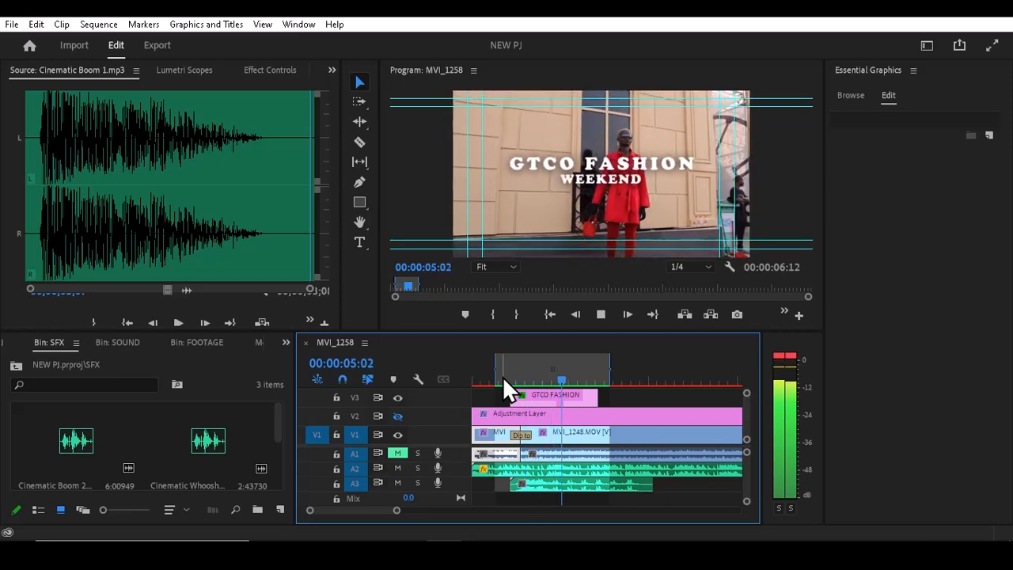
{"action": "left_click", "coordinate": [499, 373]}
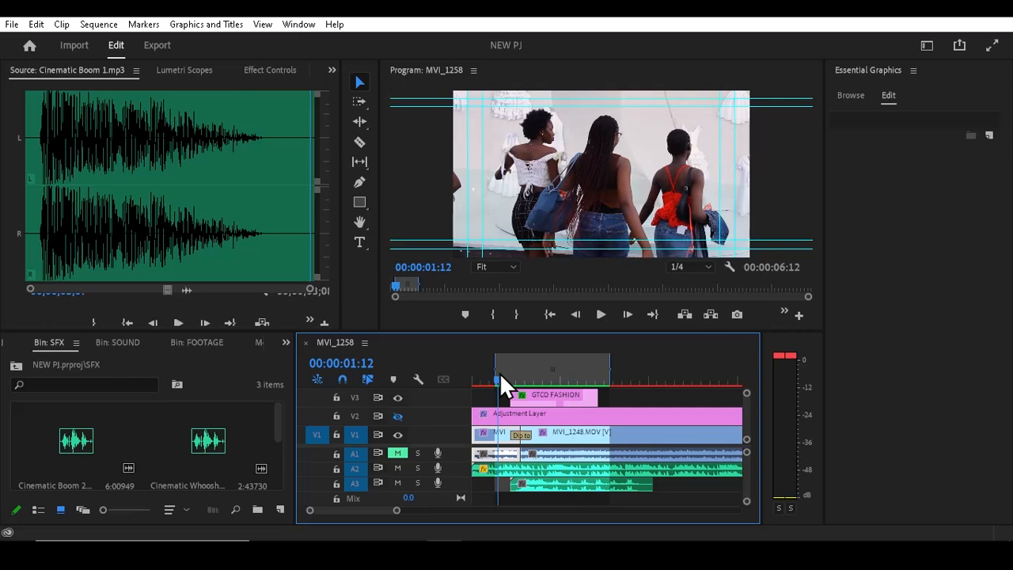
{"action": "key", "text": "space"}
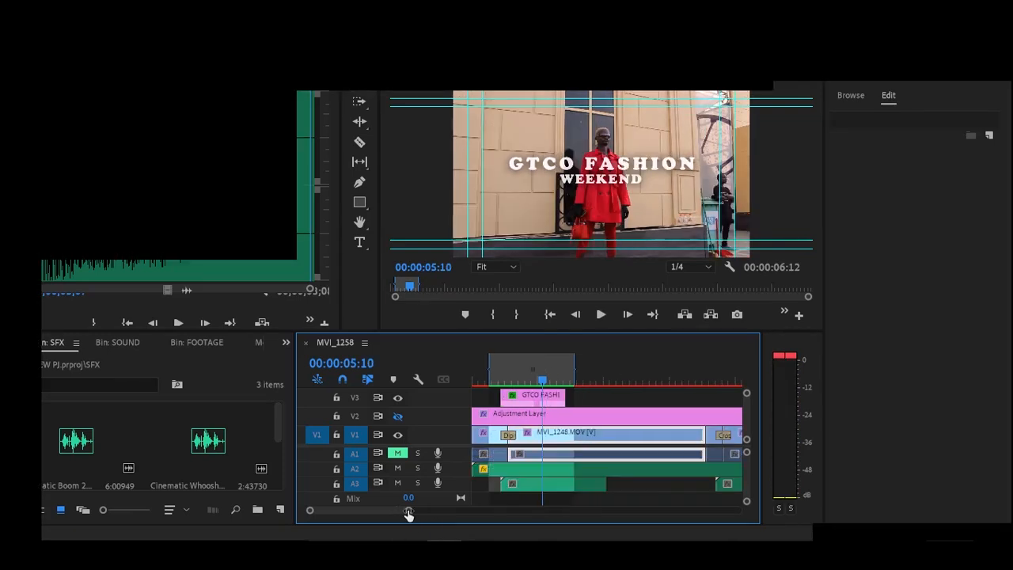
Mark the sequence's In point at 00:00:00:00 and its Out point at 00:01:04:17, near the end of the last video clip.
{"action": "left_click_drag", "start_coordinate": [408, 513], "coordinate": [435, 510]}
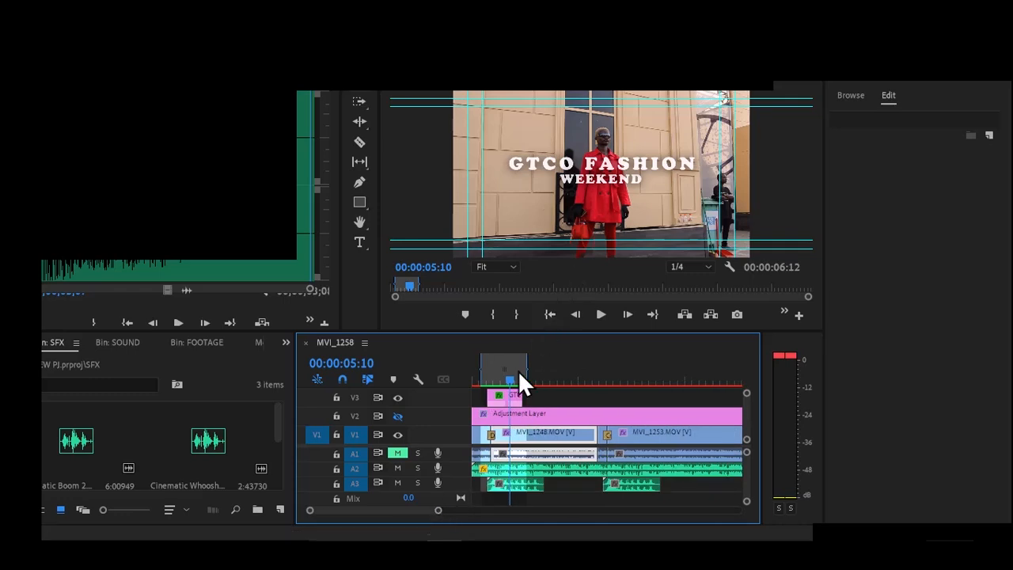
{"action": "left_click_drag", "start_coordinate": [507, 379], "coordinate": [457, 387]}
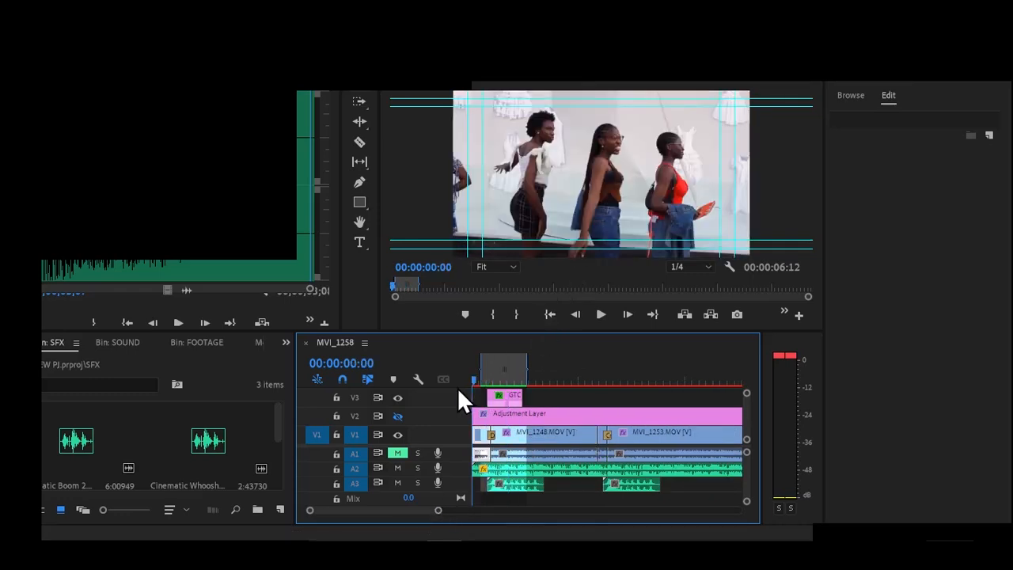
{"action": "key", "text": "i"}
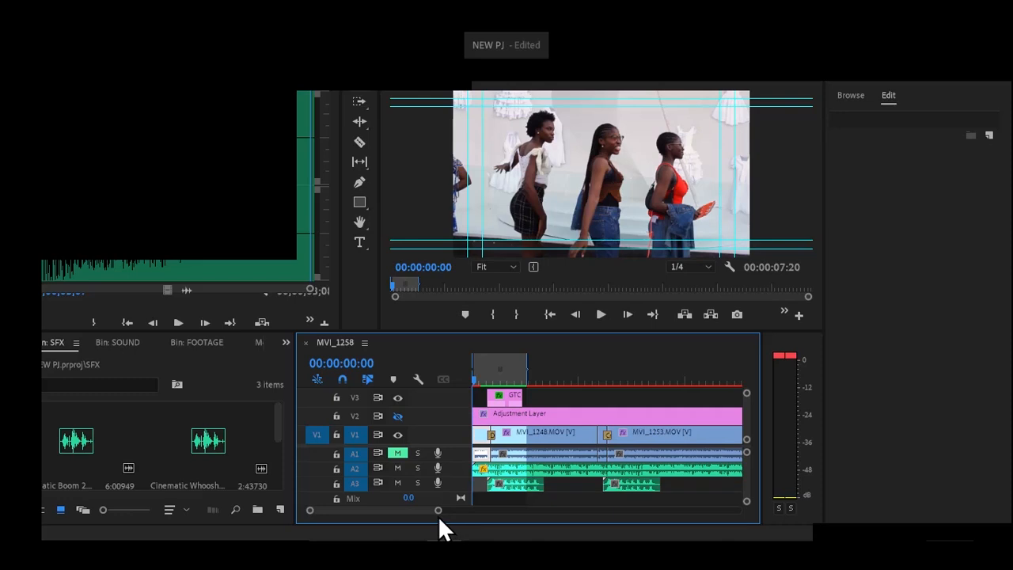
{"action": "left_click_drag", "start_coordinate": [437, 510], "coordinate": [511, 511]}
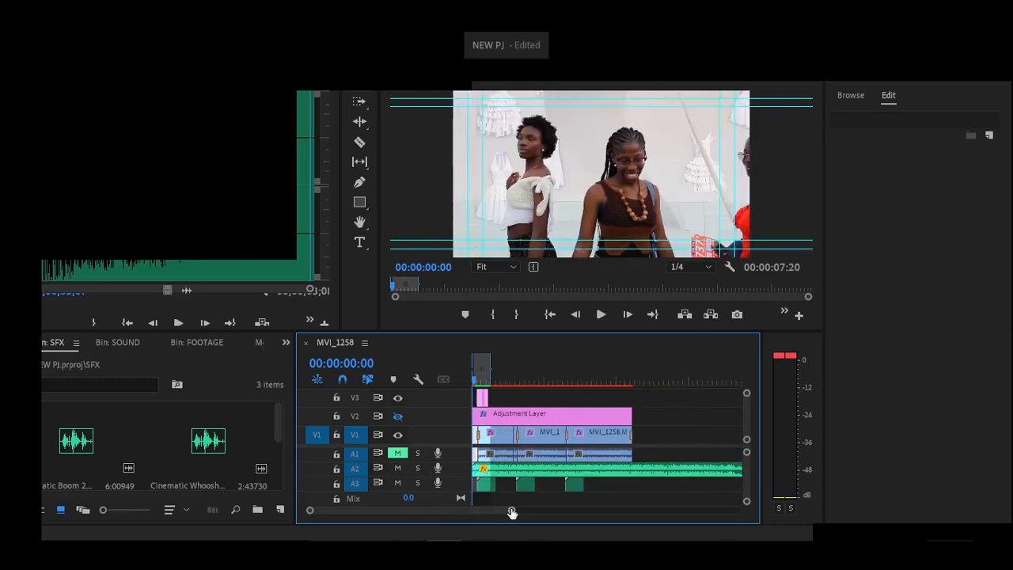
{"action": "left_click", "coordinate": [630, 377]}
{"action": "key", "text": "o"}
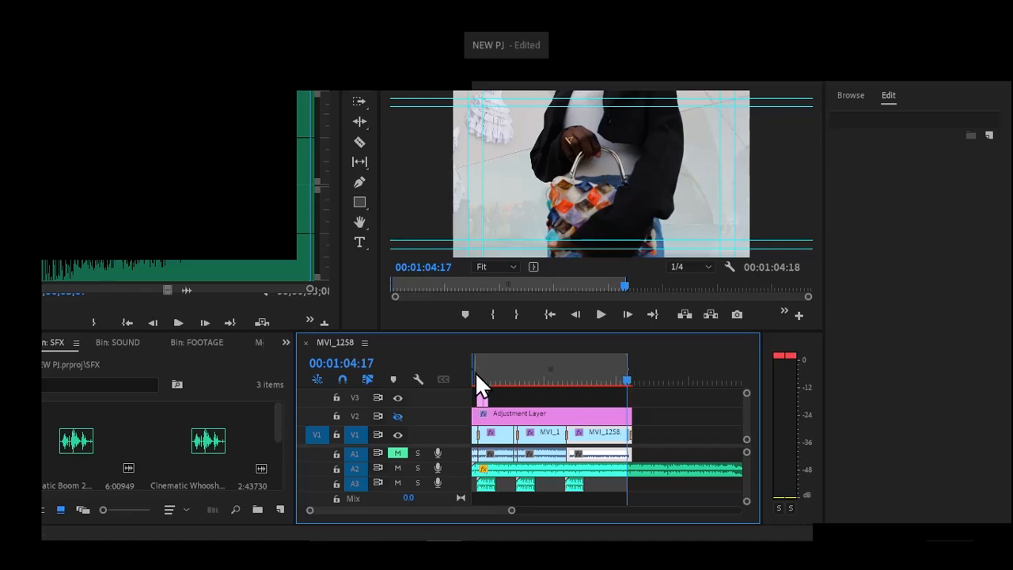
Extend the Out point to the end of the last video clip, making the marked range 00:01:06:24 long.
{"action": "left_click_drag", "start_coordinate": [477, 372], "coordinate": [450, 381]}
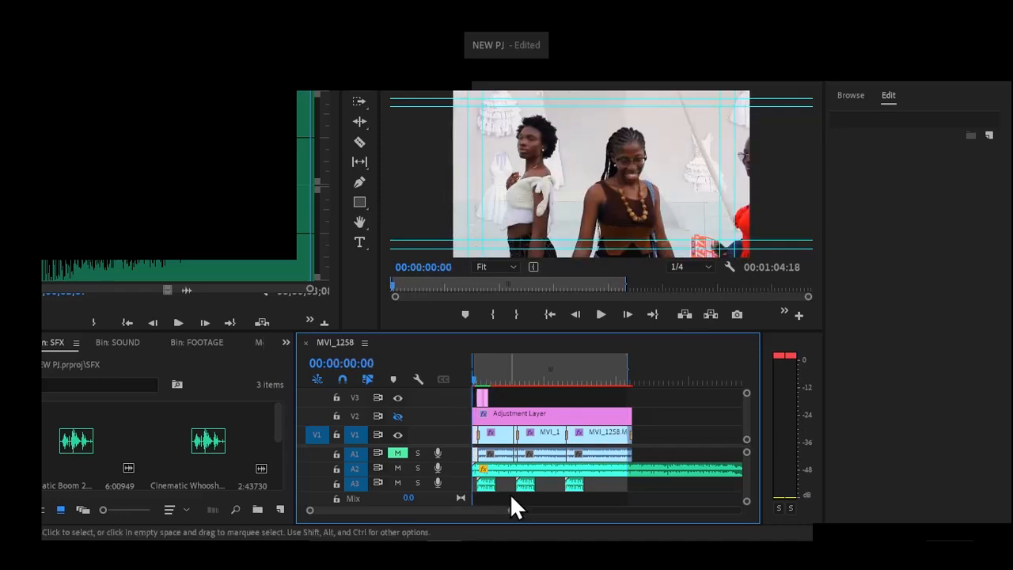
{"action": "left_click_drag", "start_coordinate": [512, 510], "coordinate": [560, 523]}
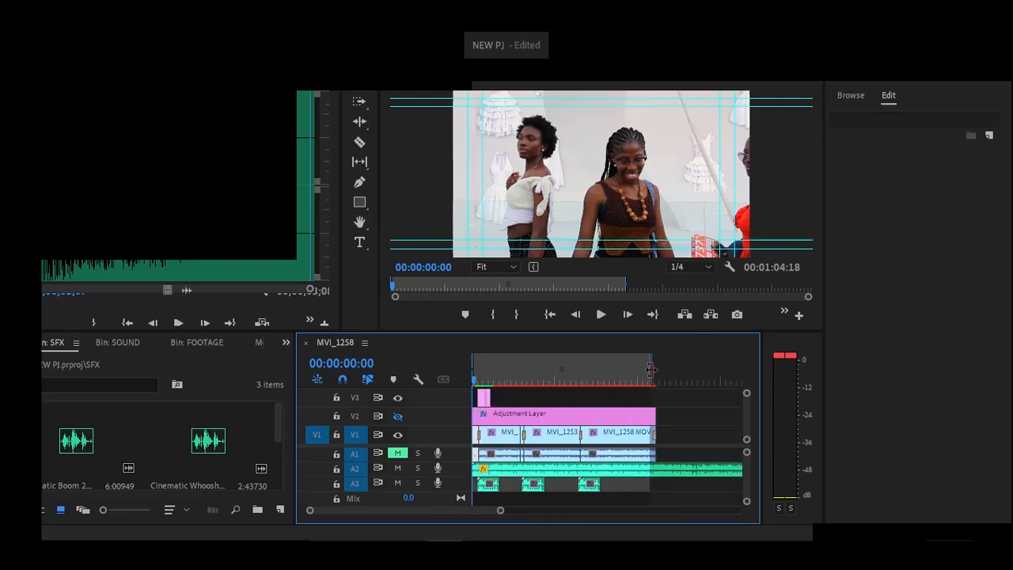
{"action": "left_click_drag", "start_coordinate": [650, 369], "coordinate": [656, 370]}
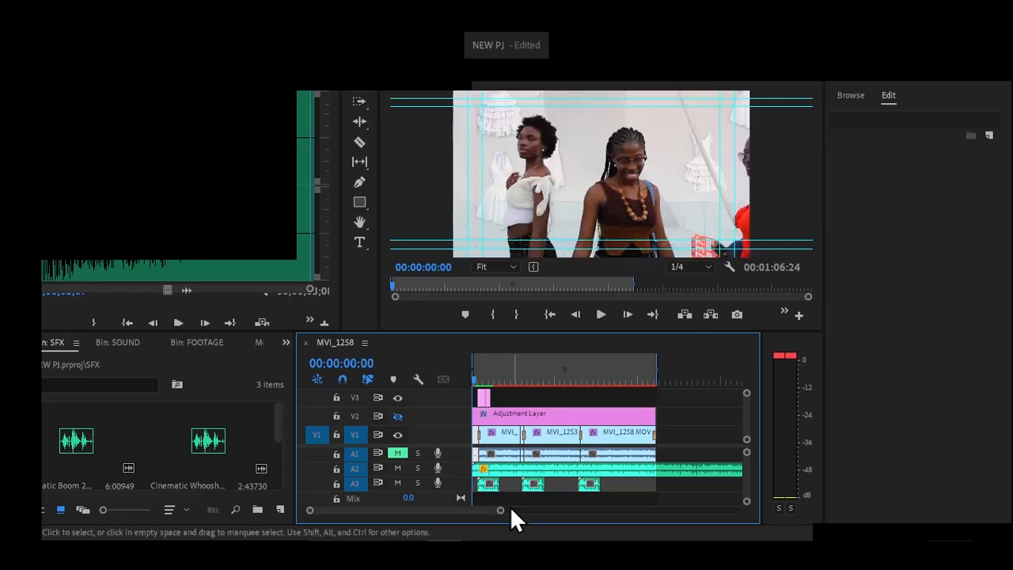
Trim the end of the music clip on A2 so it finishes together with the last video clip.
{"action": "left_click_drag", "start_coordinate": [511, 511], "coordinate": [554, 517]}
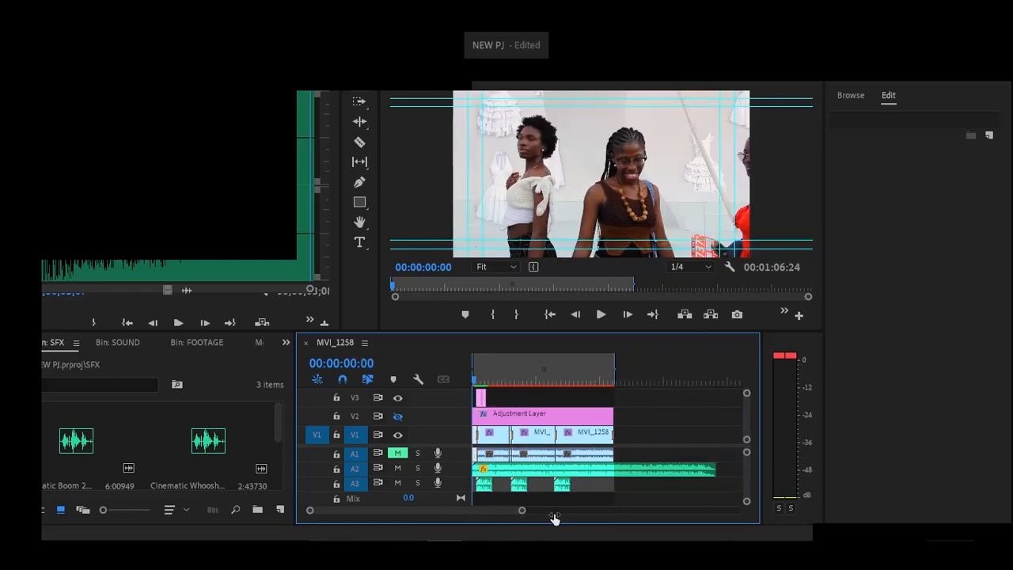
{"action": "left_click", "coordinate": [627, 472]}
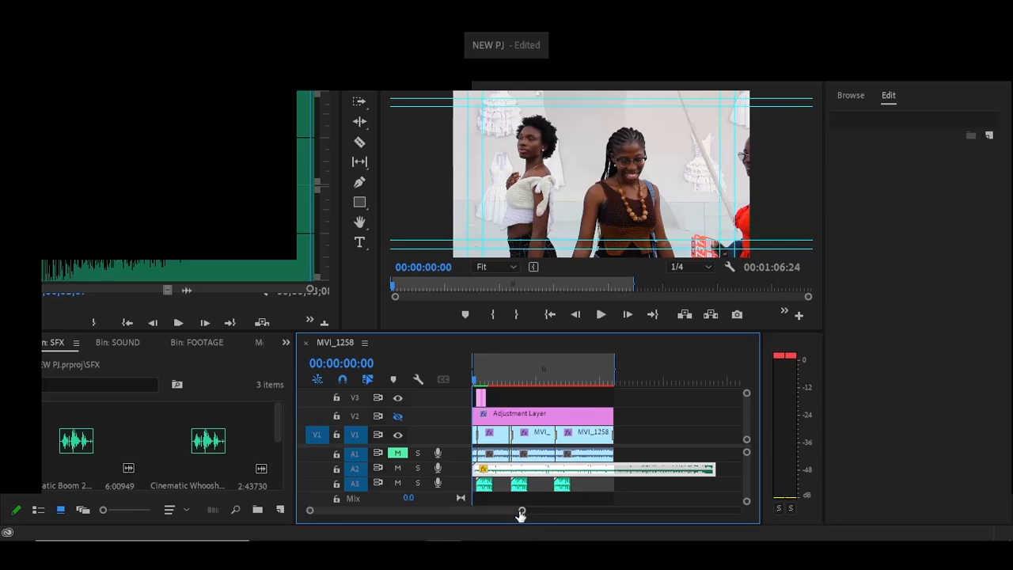
{"action": "mouse_move", "coordinate": [520, 512]}
{"action": "left_mouse_down"}
{"action": "mouse_move", "coordinate": [489, 512]}
{"action": "mouse_move", "coordinate": [558, 515]}
{"action": "left_mouse_up"}
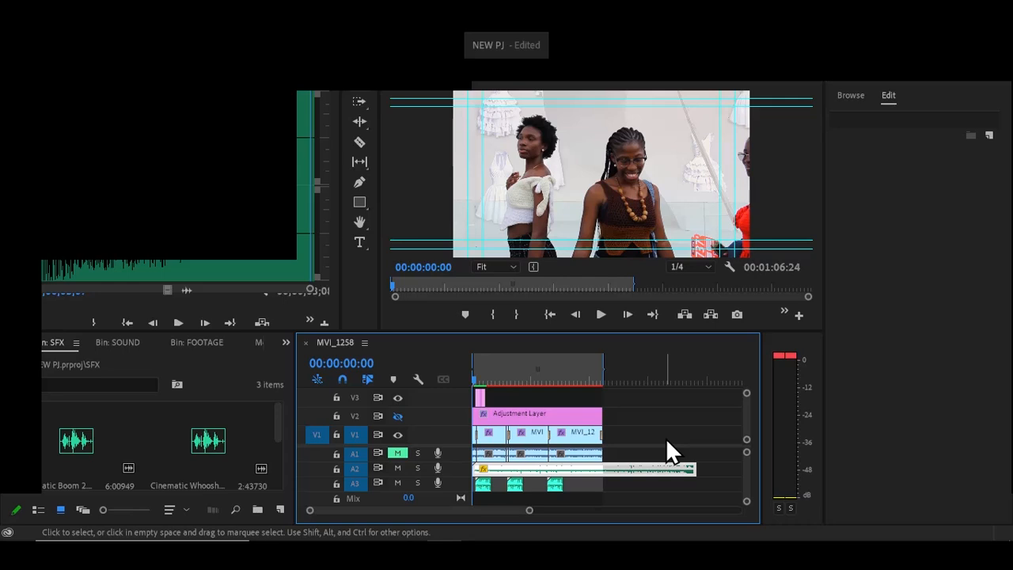
{"action": "left_click", "coordinate": [589, 376]}
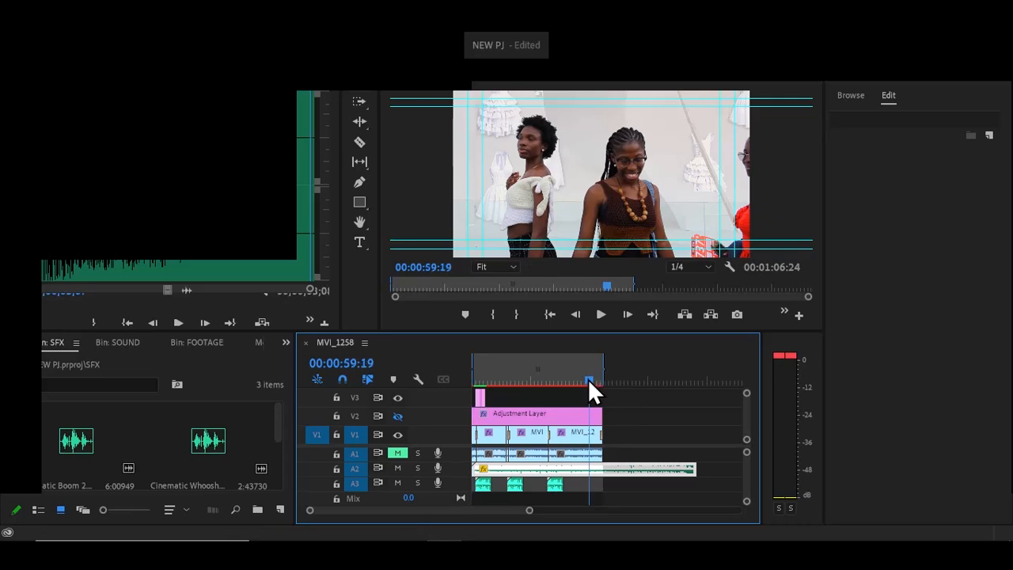
{"action": "mouse_move", "coordinate": [588, 378]}
{"action": "left_mouse_down"}
{"action": "mouse_move", "coordinate": [577, 378]}
{"action": "mouse_move", "coordinate": [601, 381]}
{"action": "mouse_move", "coordinate": [586, 387]}
{"action": "left_mouse_up"}
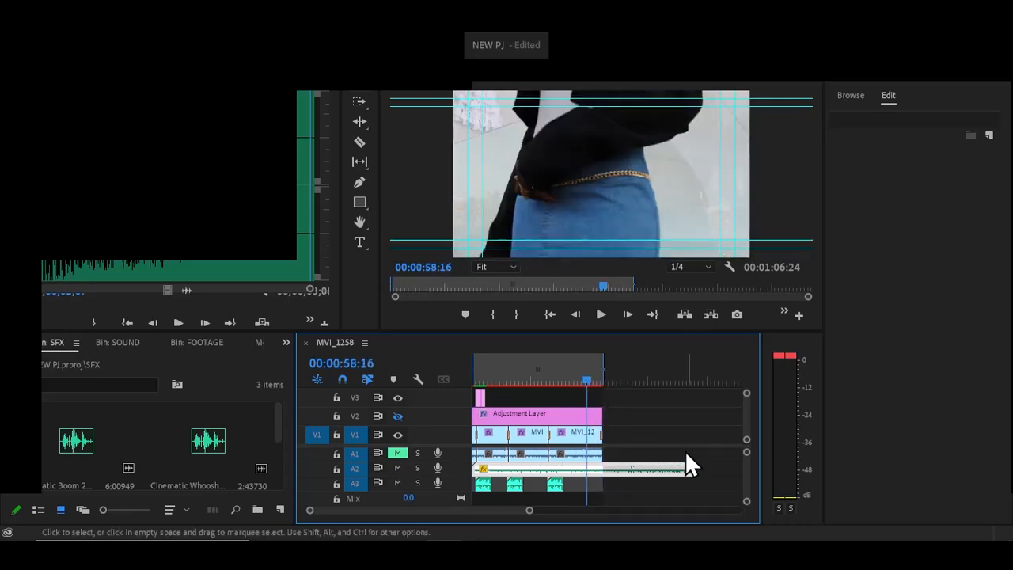
{"action": "left_click_drag", "start_coordinate": [685, 467], "coordinate": [603, 468]}
Check the sequence's ending by moving the playhead through the Dip to Black transition to 00:01:06:23.
{"action": "mouse_move", "coordinate": [591, 383]}
{"action": "left_mouse_down"}
{"action": "mouse_move", "coordinate": [588, 373]}
{"action": "mouse_move", "coordinate": [602, 382]}
{"action": "left_mouse_up"}
{"action": "left_click_drag", "start_coordinate": [528, 510], "coordinate": [447, 521]}
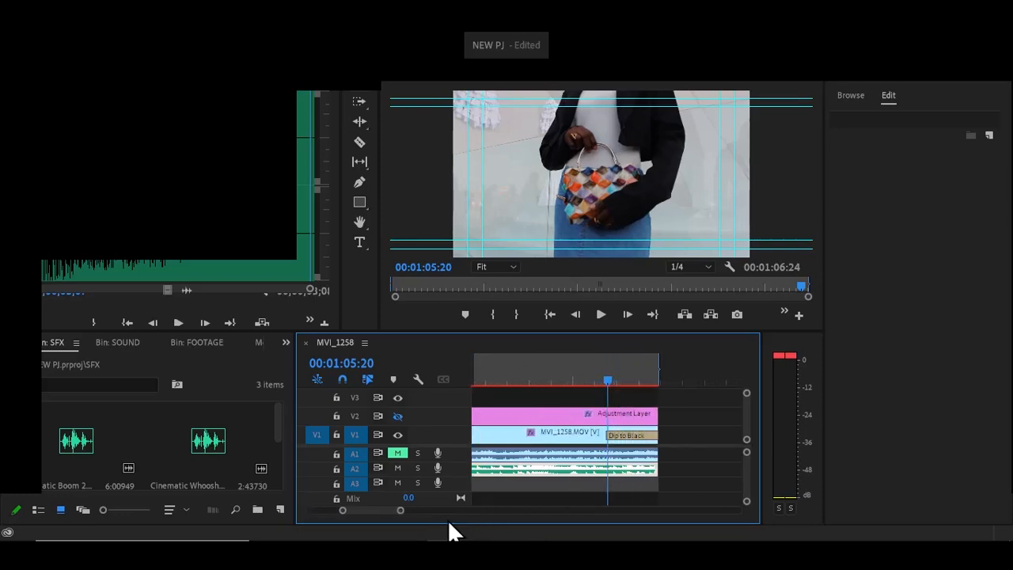
{"action": "left_click_drag", "start_coordinate": [611, 377], "coordinate": [655, 376]}
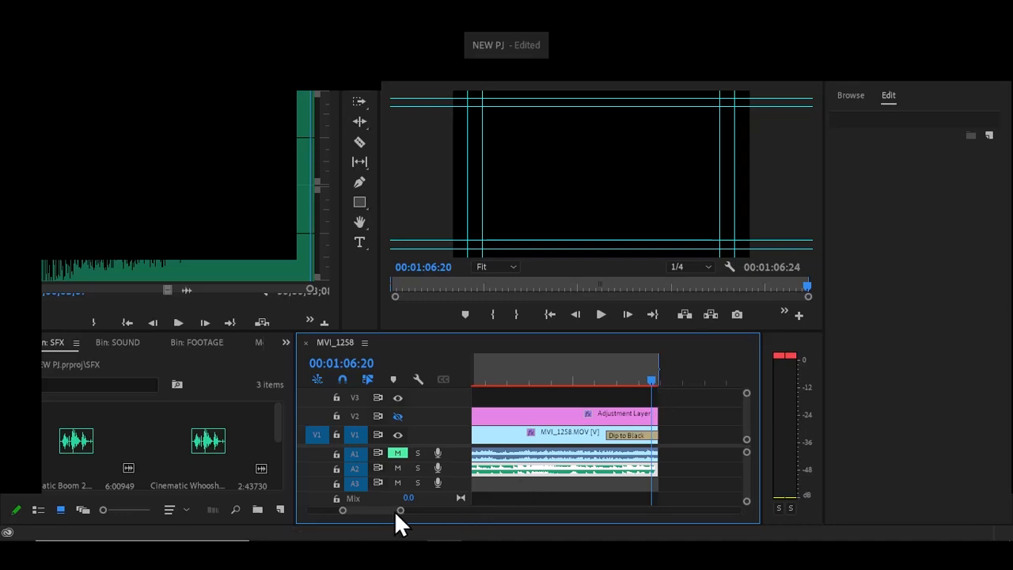
{"action": "left_click_drag", "start_coordinate": [397, 510], "coordinate": [365, 511]}
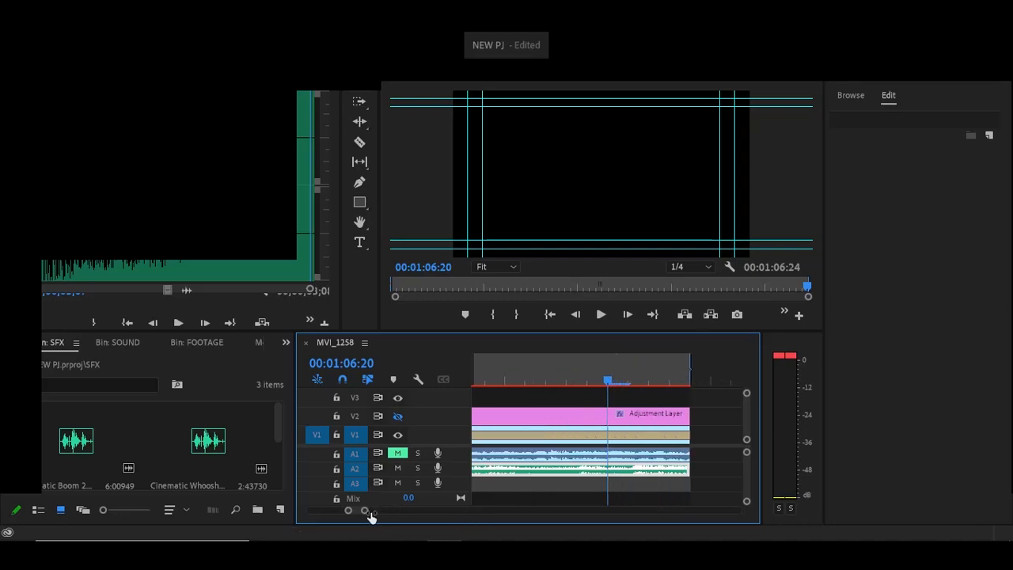
{"action": "left_click", "coordinate": [675, 378]}
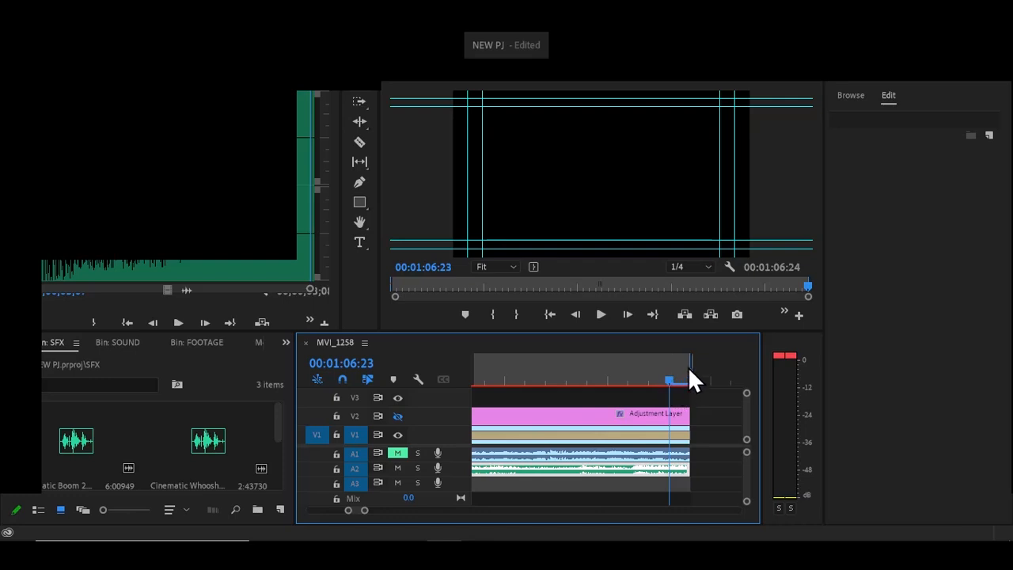
Shift the sequence's Out point and place it back at the end of the last video clip, 00:01:06:24.
{"action": "mouse_move", "coordinate": [690, 368]}
{"action": "left_mouse_down"}
{"action": "mouse_move", "coordinate": [673, 368]}
{"action": "mouse_move", "coordinate": [686, 380]}
{"action": "left_mouse_up"}
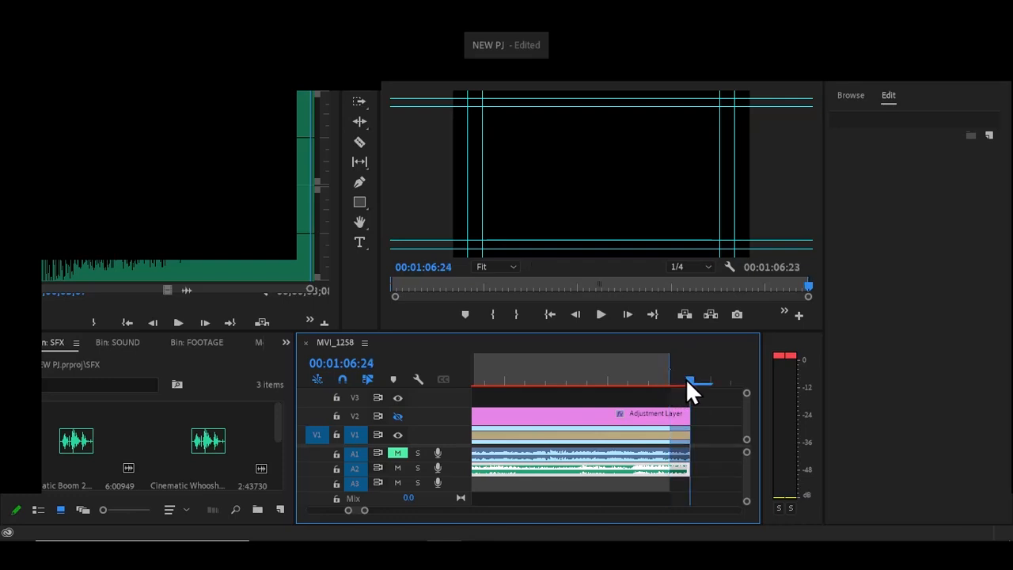
{"action": "key", "text": "o"}
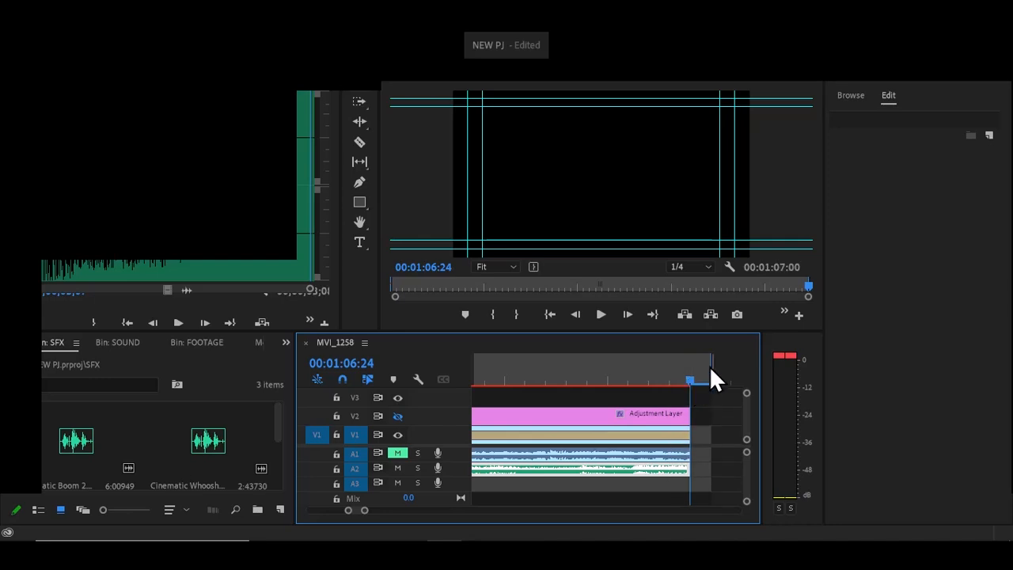
{"action": "mouse_move", "coordinate": [690, 381]}
{"action": "left_mouse_down"}
{"action": "mouse_move", "coordinate": [705, 383]}
{"action": "mouse_move", "coordinate": [691, 386]}
{"action": "mouse_move", "coordinate": [690, 366]}
{"action": "left_mouse_up"}
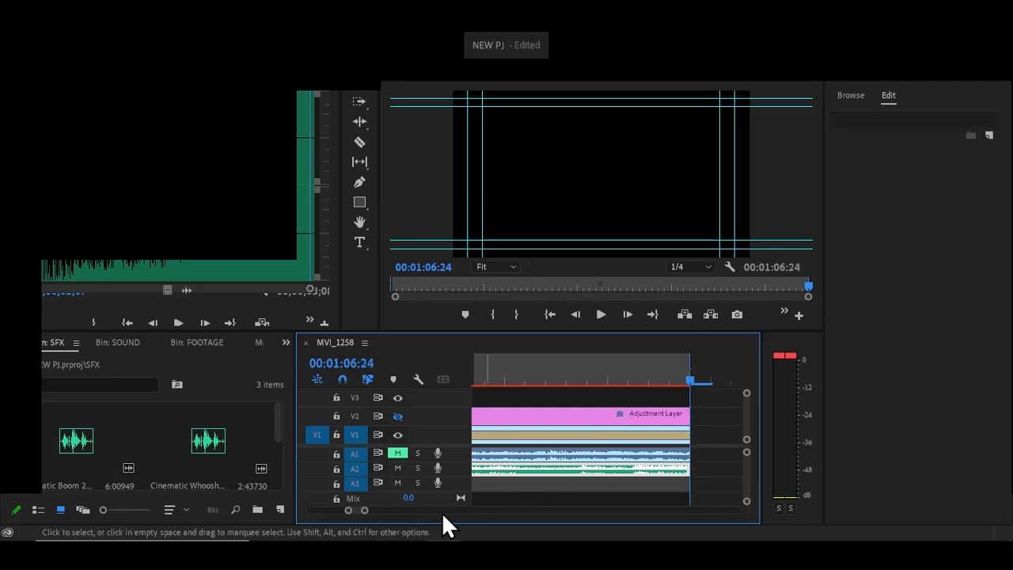
Turn on the output of the V2 adjustment layer track and preview the frame at 00:00:20:18.
{"action": "left_click_drag", "start_coordinate": [366, 511], "coordinate": [499, 506]}
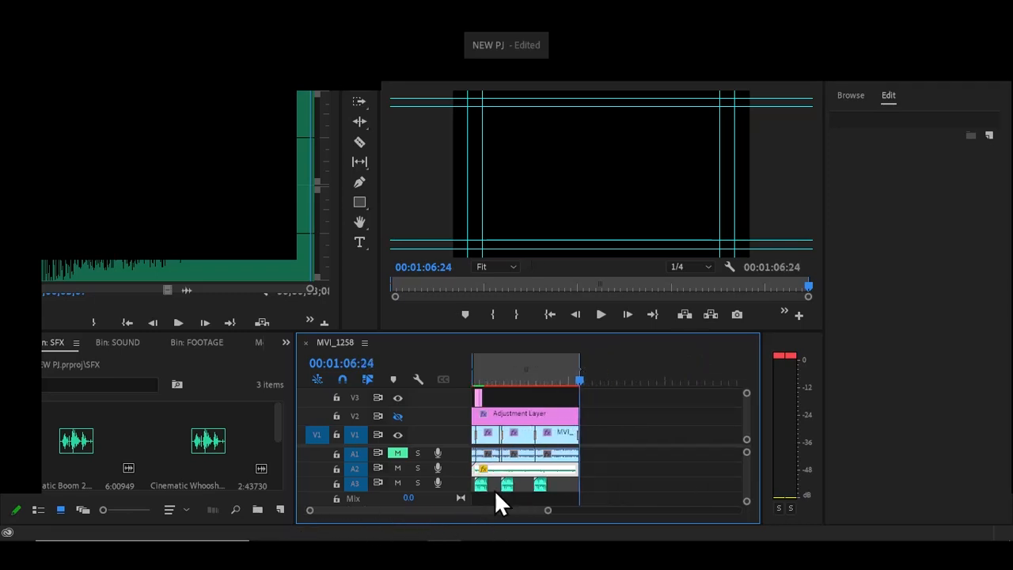
{"action": "left_click", "coordinate": [506, 370]}
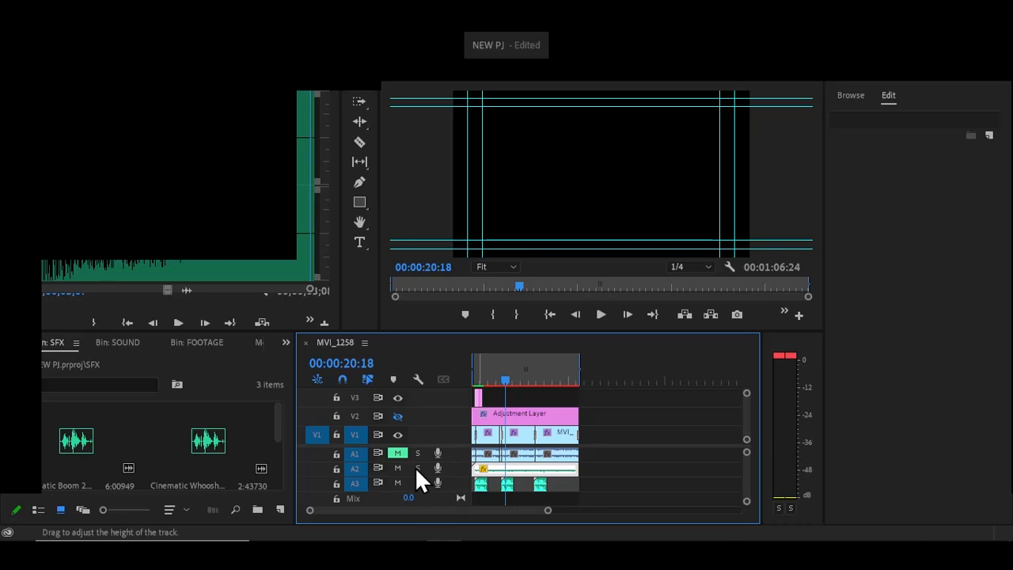
{"action": "left_click", "coordinate": [397, 416]}
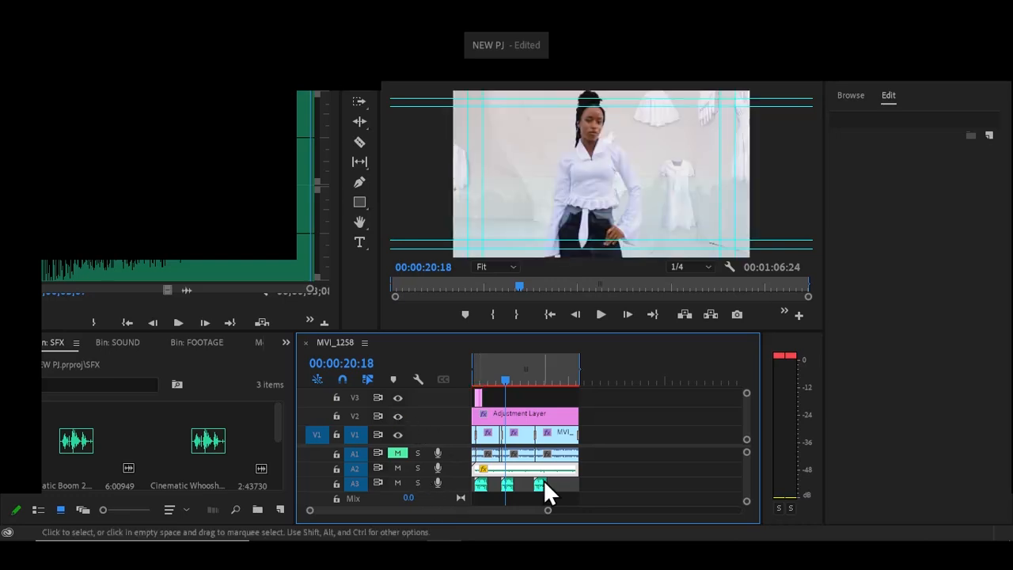
{"action": "left_click_drag", "start_coordinate": [545, 511], "coordinate": [476, 511]}
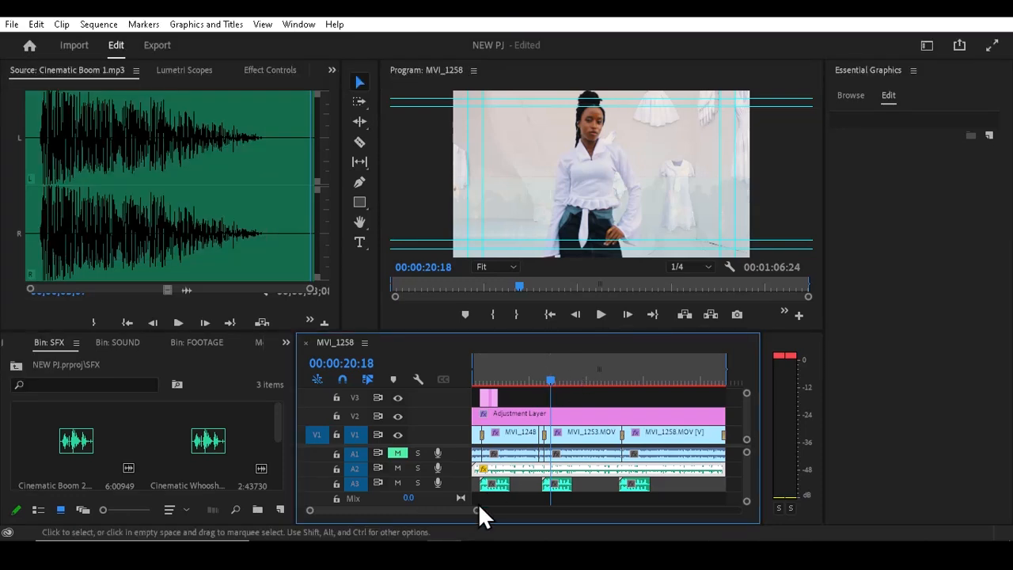
{"action": "left_click_drag", "start_coordinate": [474, 511], "coordinate": [509, 512]}
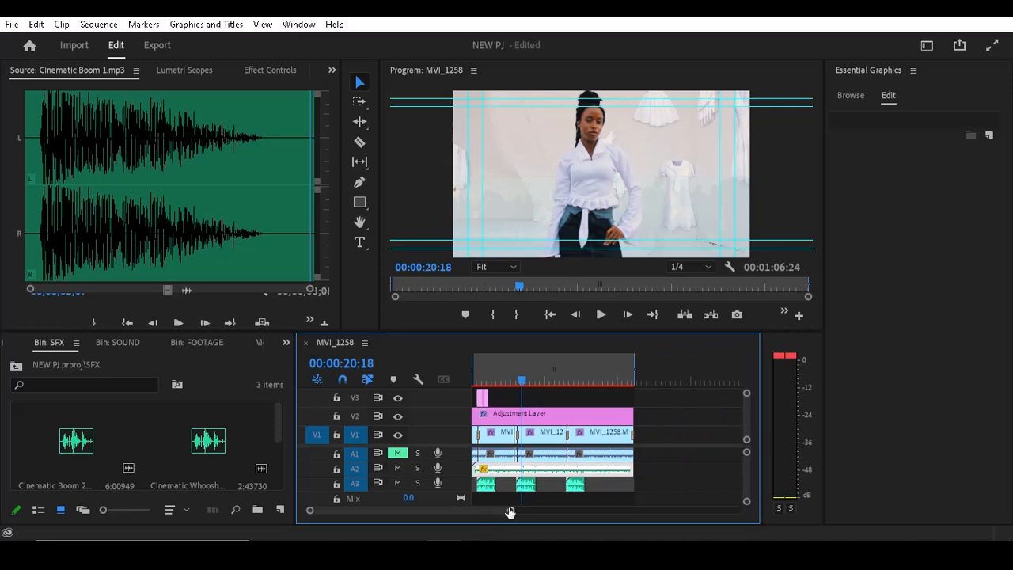
Place the playhead at 00:00:15:22 and open the export settings for the MVI_1258 sequence.
{"action": "left_click", "coordinate": [12, 25]}
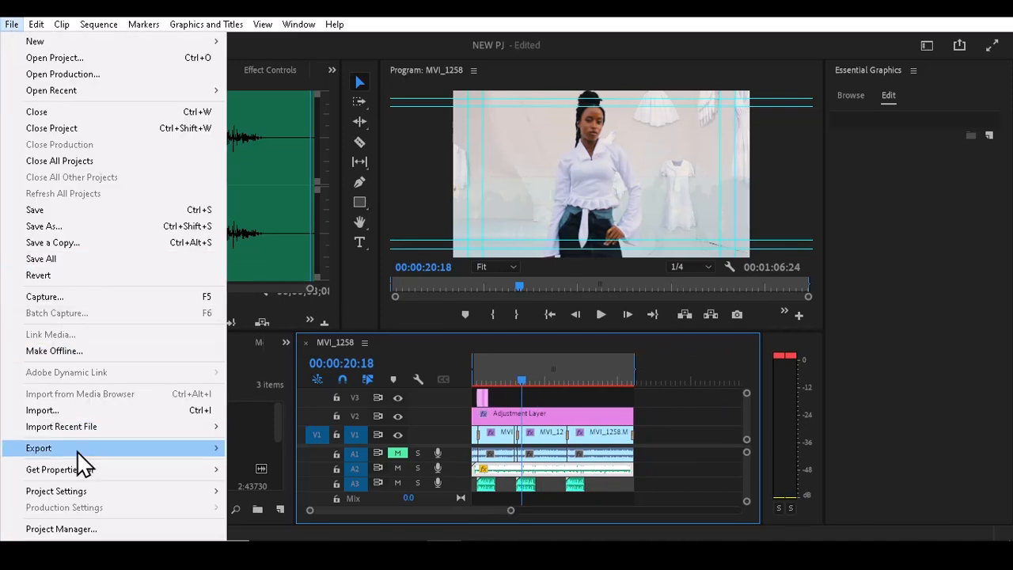
{"action": "mouse_move", "coordinate": [87, 451]}
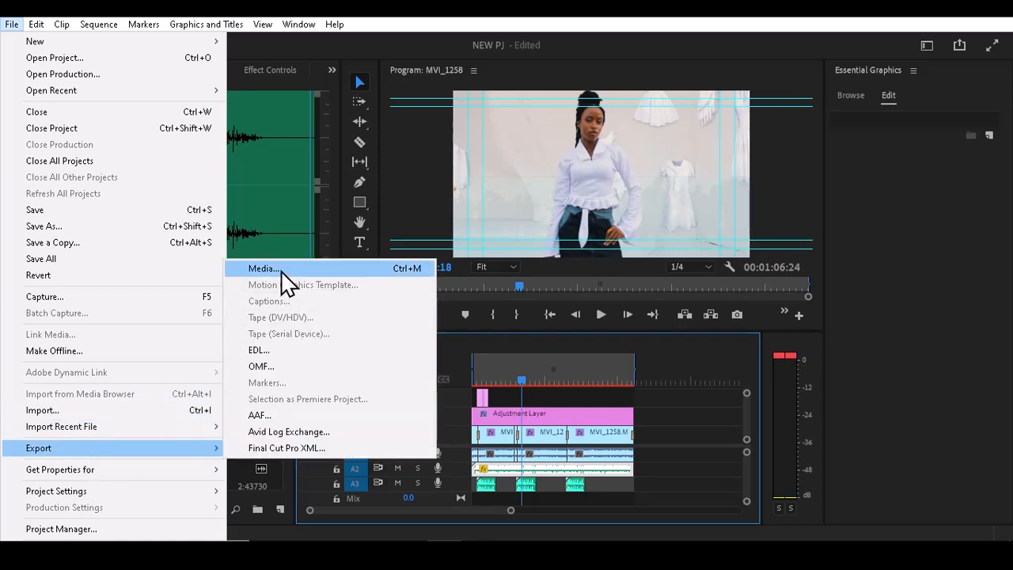
{"action": "left_click", "coordinate": [513, 368]}
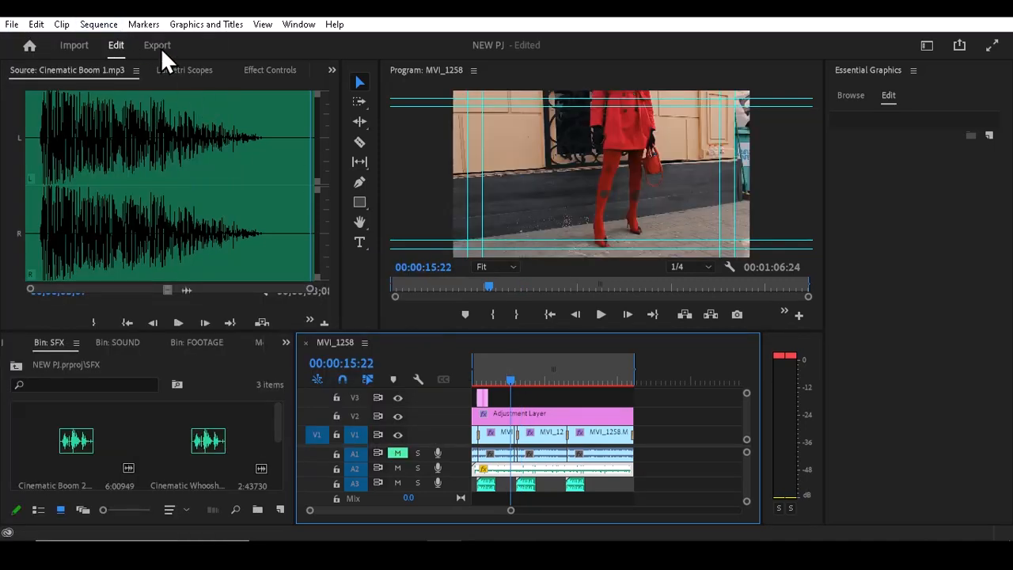
{"action": "left_click", "coordinate": [160, 47]}
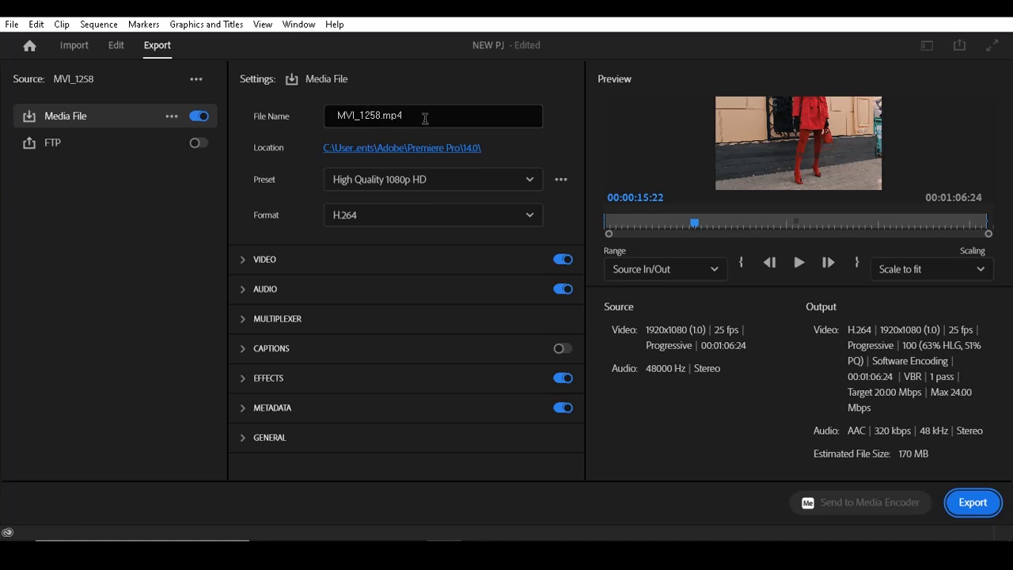
Rename the export file to GTCO FASHION WEEKEND.
{"action": "left_click_drag", "start_coordinate": [416, 116], "coordinate": [316, 108]}
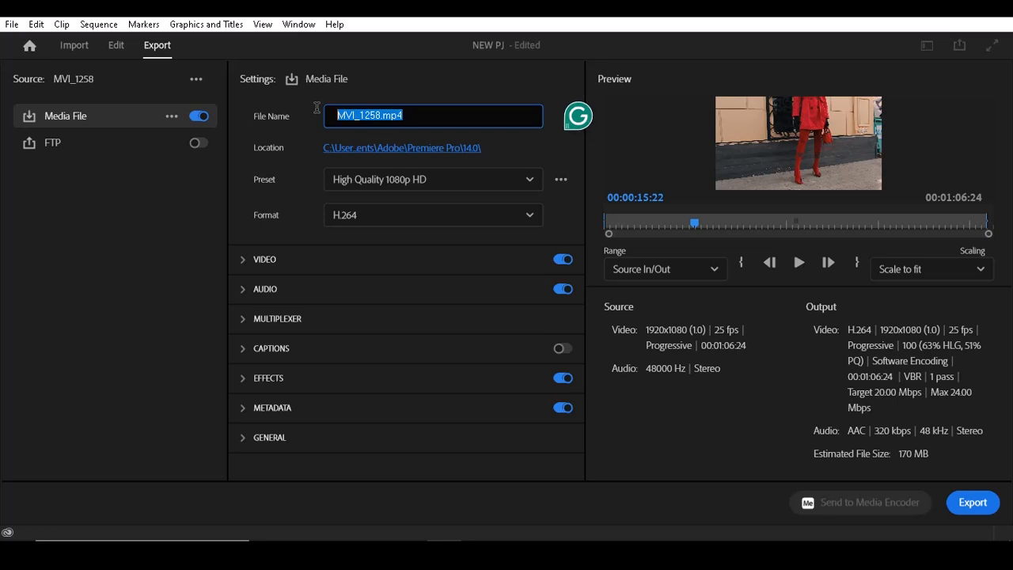
{"action": "type", "text": "GTCO "}
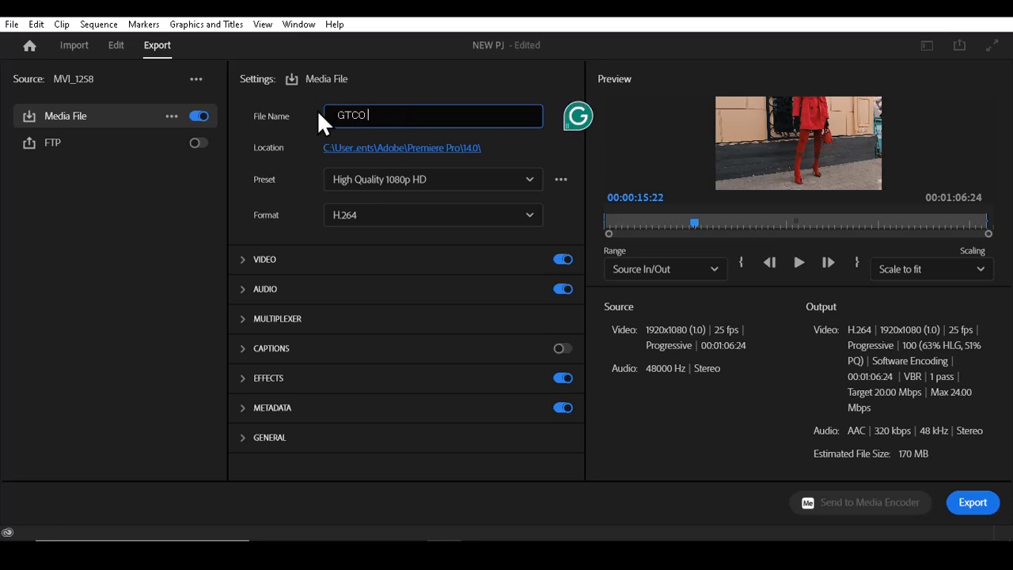
{"action": "type", "text": "FASHION WEEKEND"}
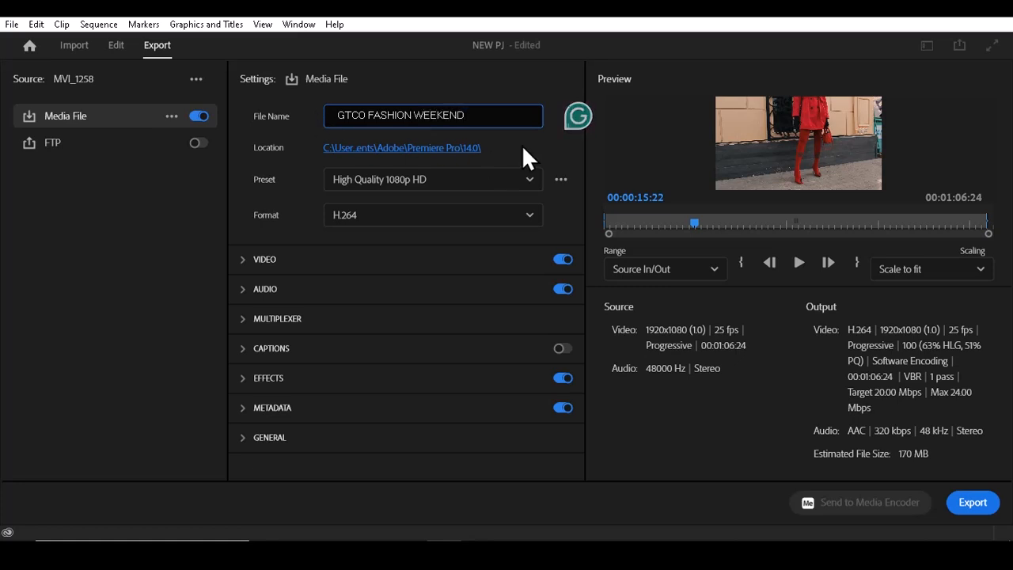
{"action": "key", "text": "Return"}
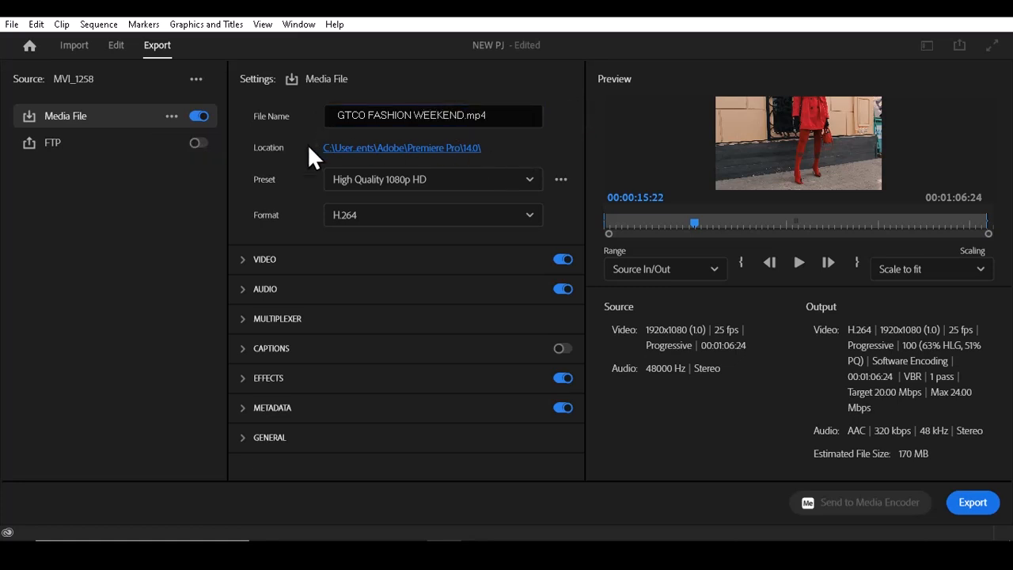
Choose the High Quality 1080p HD preset for the H.264 media file export.
{"action": "left_click", "coordinate": [474, 180]}
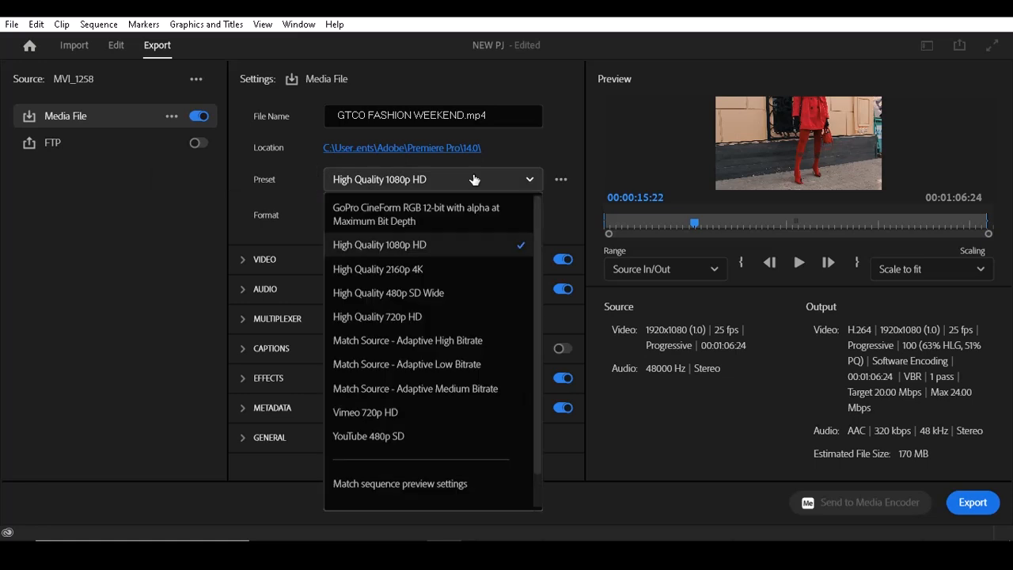
{"action": "left_click", "coordinate": [474, 179]}
{"action": "left_click", "coordinate": [473, 180]}
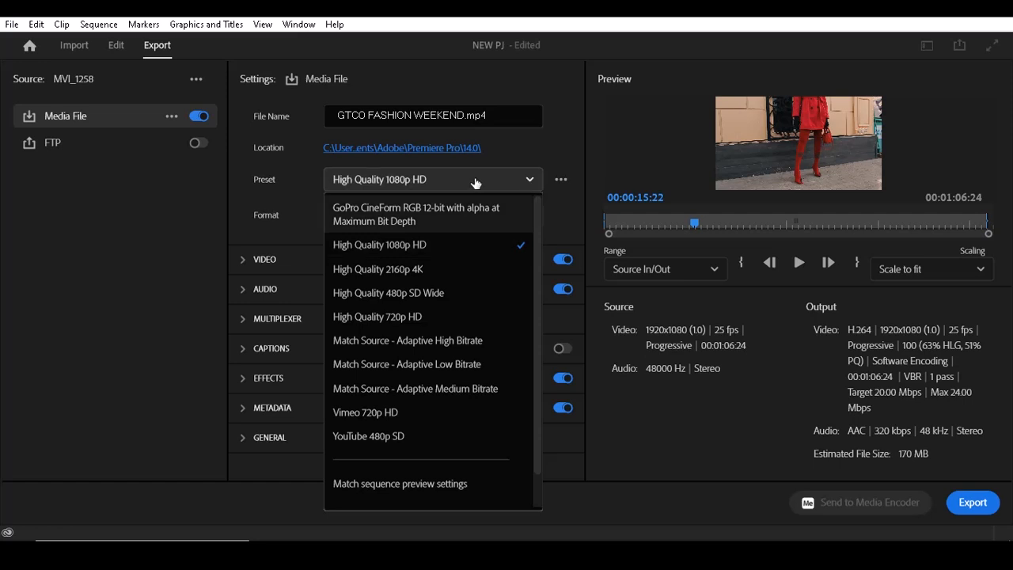
{"action": "left_click", "coordinate": [464, 246]}
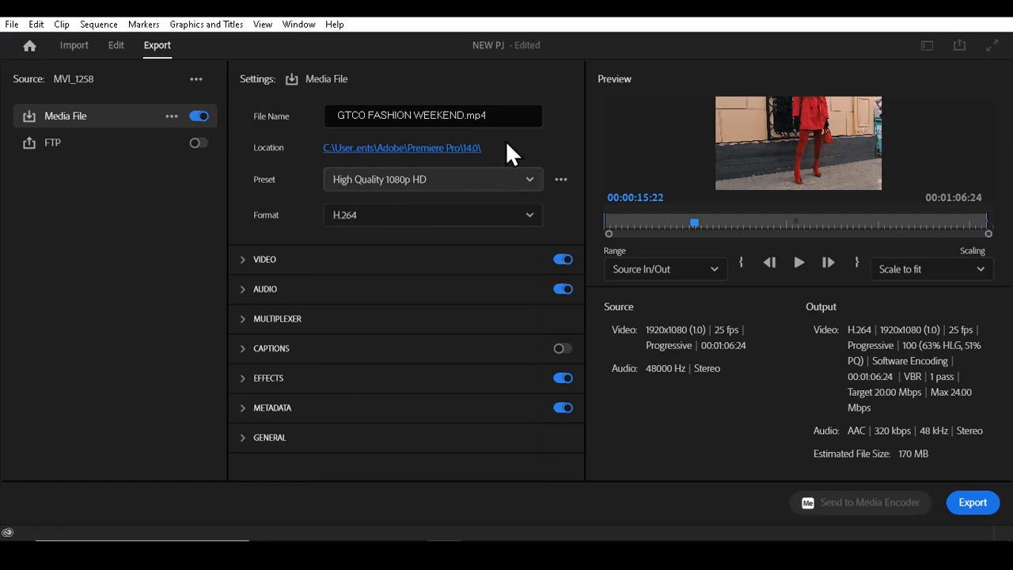
Match the export's basic video settings to the source and enable Render at Maximum Depth.
{"action": "left_click", "coordinate": [243, 268]}
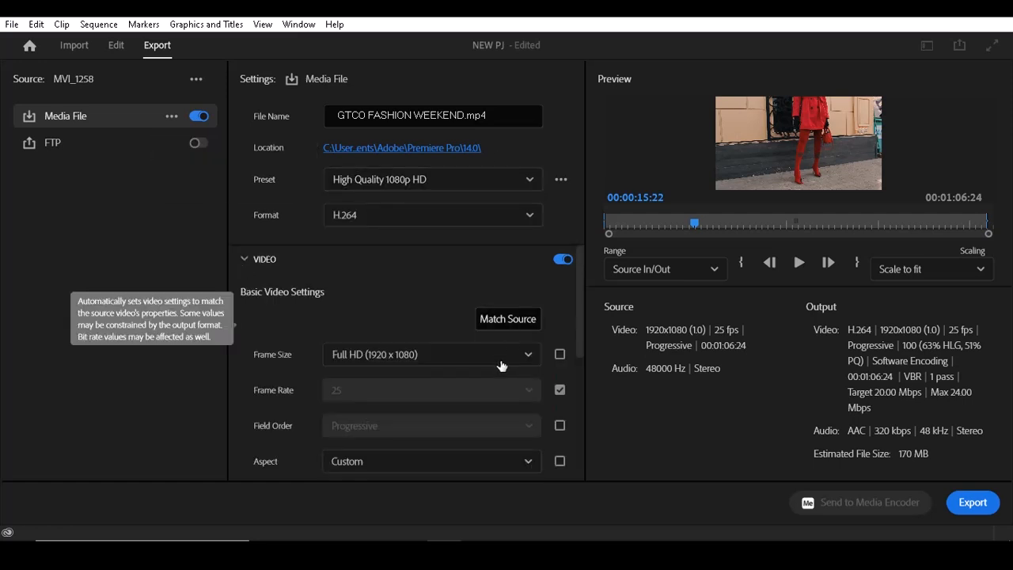
{"action": "left_click", "coordinate": [498, 319]}
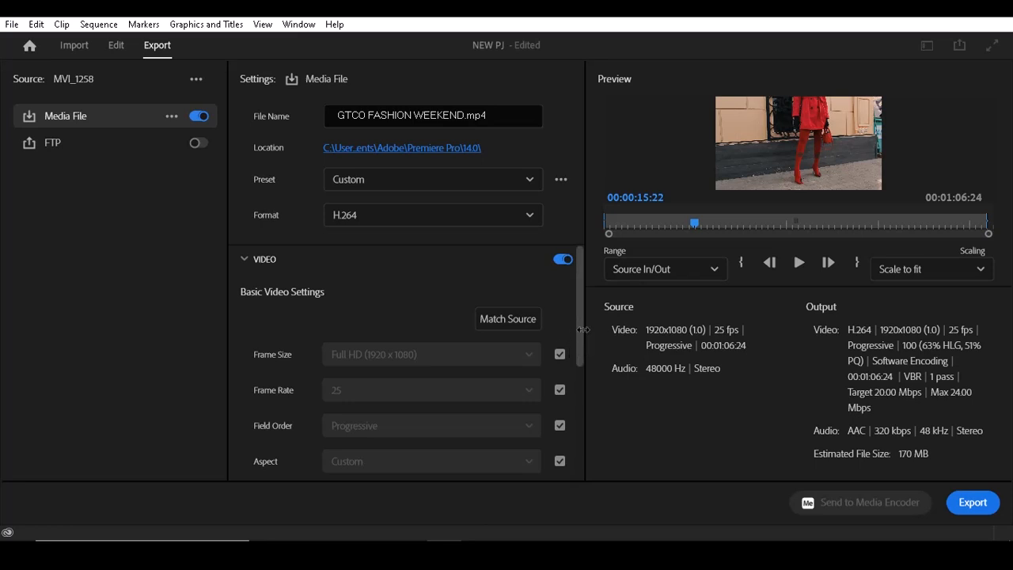
{"action": "left_click_drag", "start_coordinate": [582, 327], "coordinate": [580, 374]}
{"action": "scroll", "coordinate": [582, 378], "scroll_direction": "down", "scroll_amount": 1}
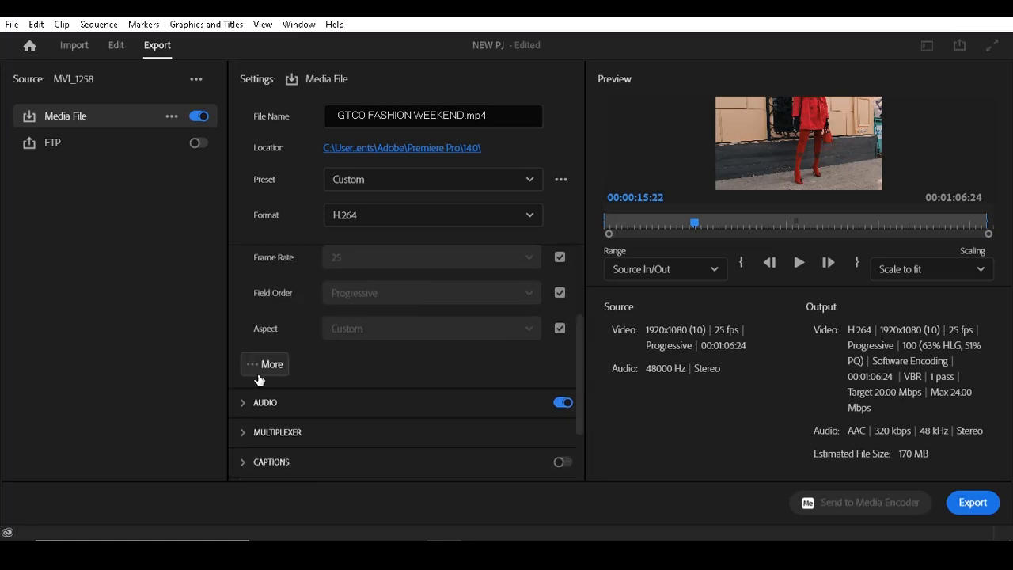
{"action": "left_click", "coordinate": [266, 363]}
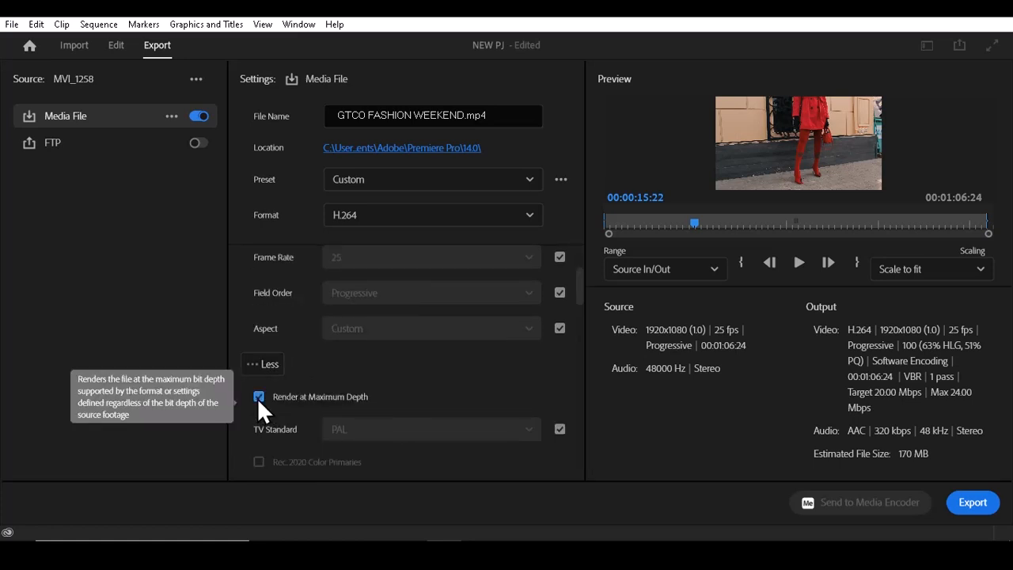
{"action": "left_click", "coordinate": [258, 397]}
{"action": "mouse_move", "coordinate": [579, 289]}
{"action": "left_mouse_down"}
{"action": "mouse_move", "coordinate": [580, 330]}
{"action": "mouse_move", "coordinate": [579, 304]}
{"action": "left_mouse_up"}
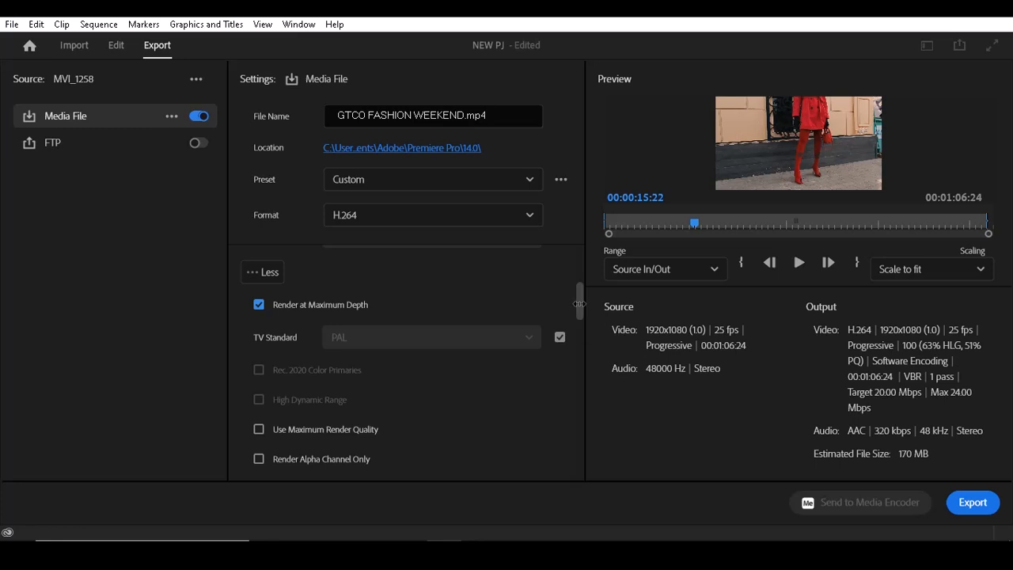
Use Source In/Out as the export range and start exporting the video.
{"action": "left_click", "coordinate": [714, 272]}
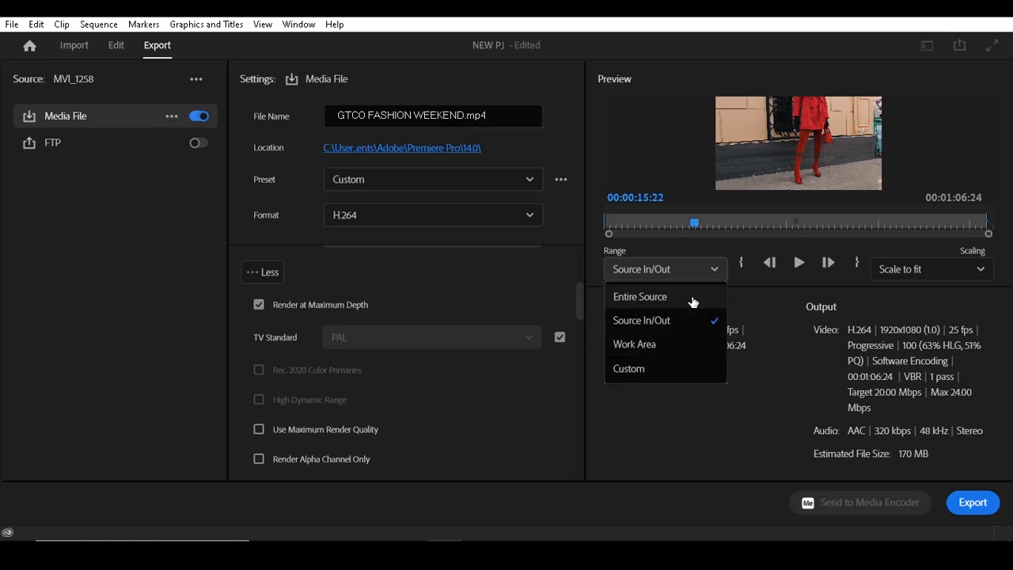
{"action": "left_click", "coordinate": [699, 328]}
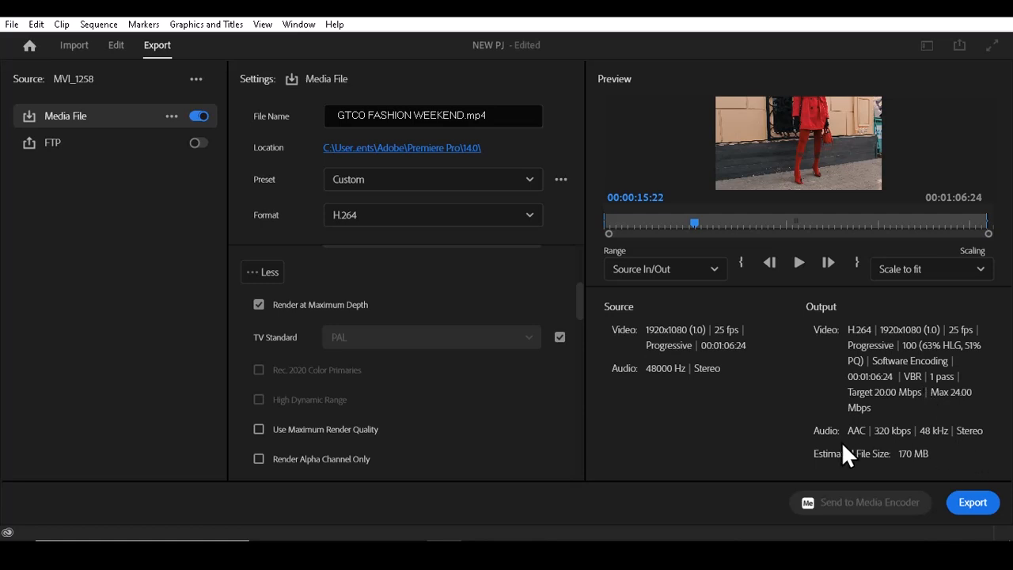
{"action": "left_click", "coordinate": [966, 509]}
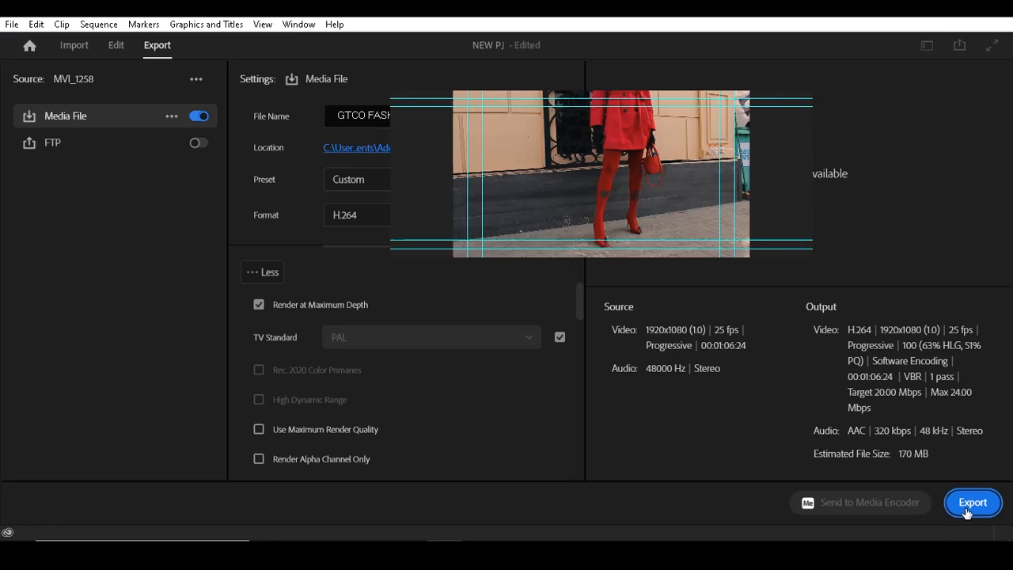